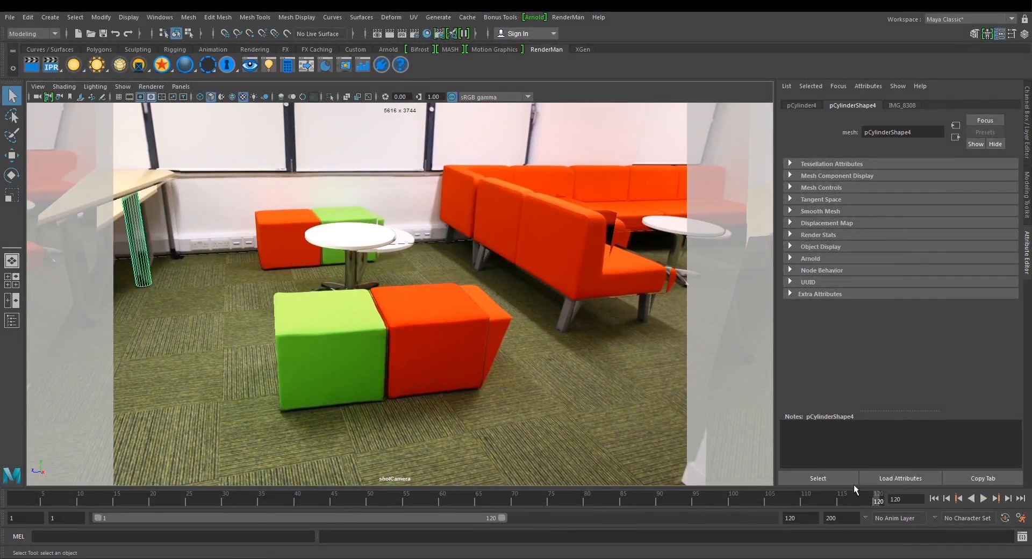
Examine the projected room geometry by selecting the sofa, desk top, red front cube and floor plane and checking the last frames.
mouse_move(876, 501)
mouse_down()
mouse_move(691, 503)
mouse_move(815, 503)
mouse_move(892, 488)
mouse_up()
click(566, 230)
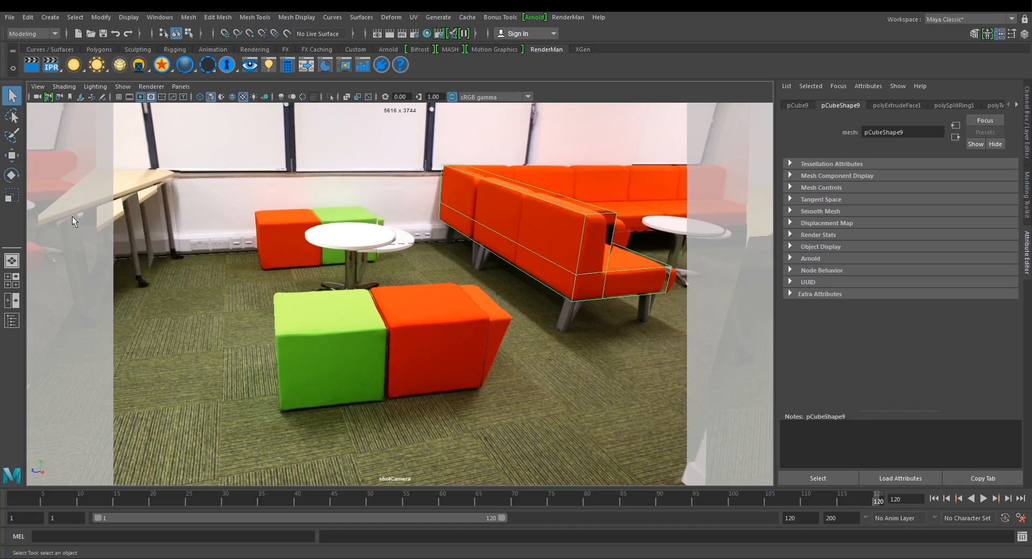
click(134, 184)
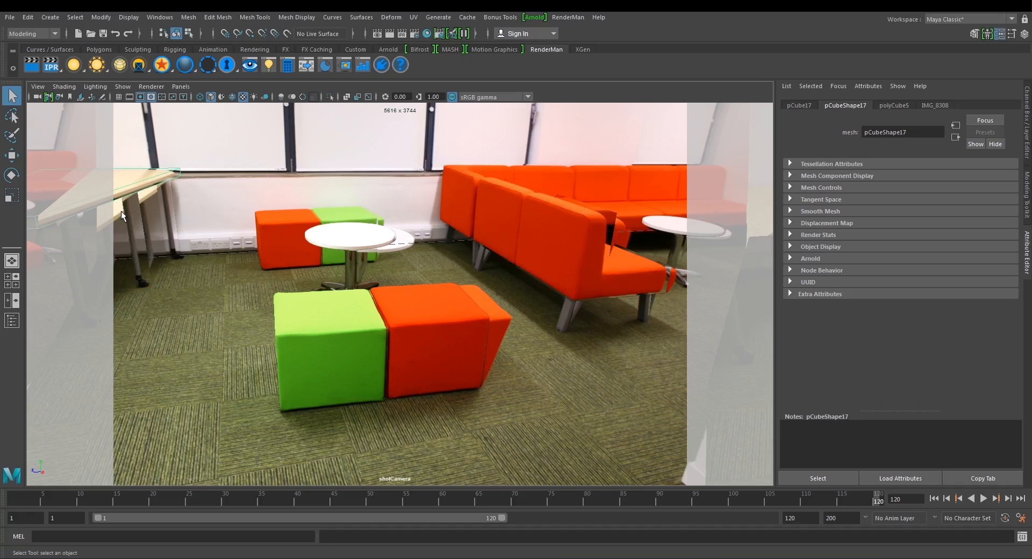
click(439, 308)
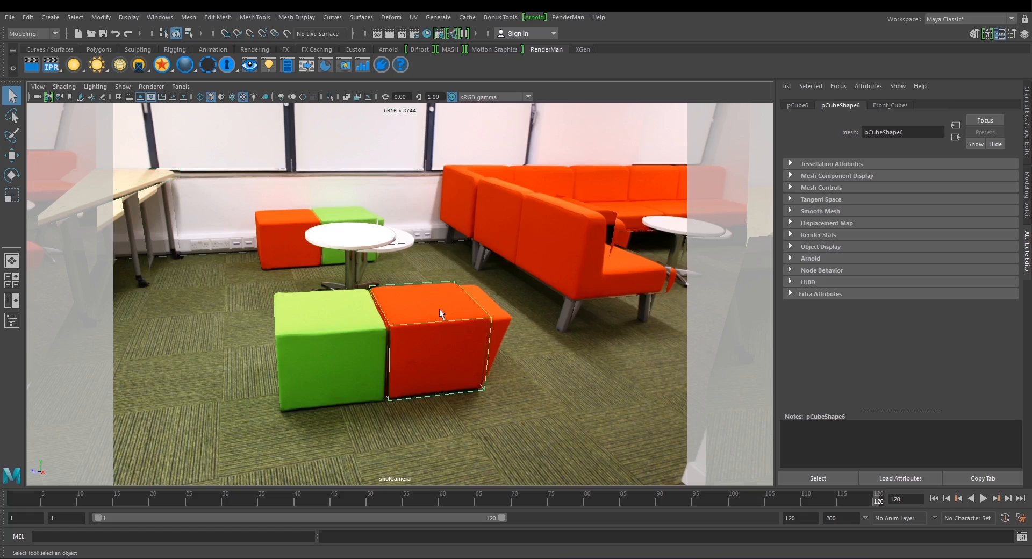
click(364, 244)
click(321, 275)
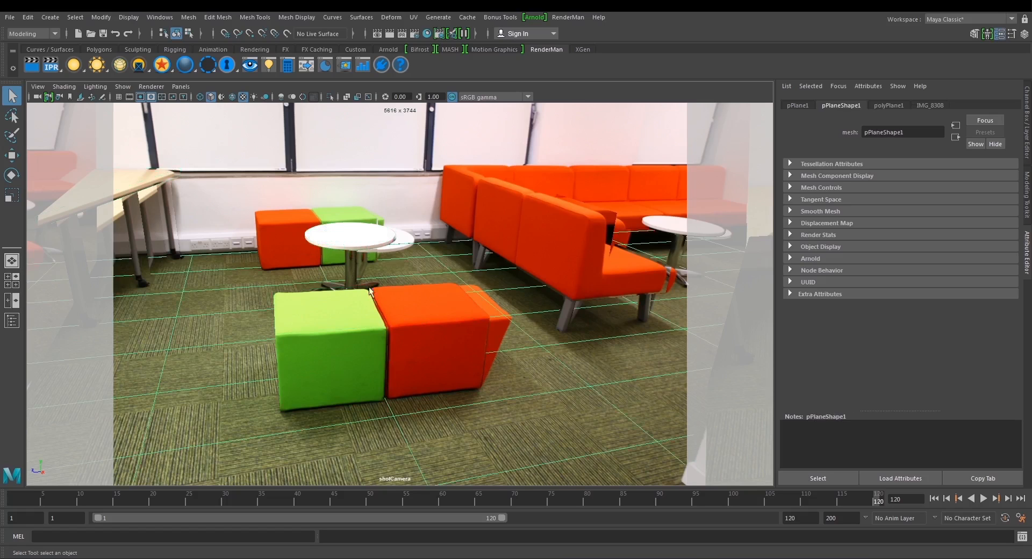
click(160, 189)
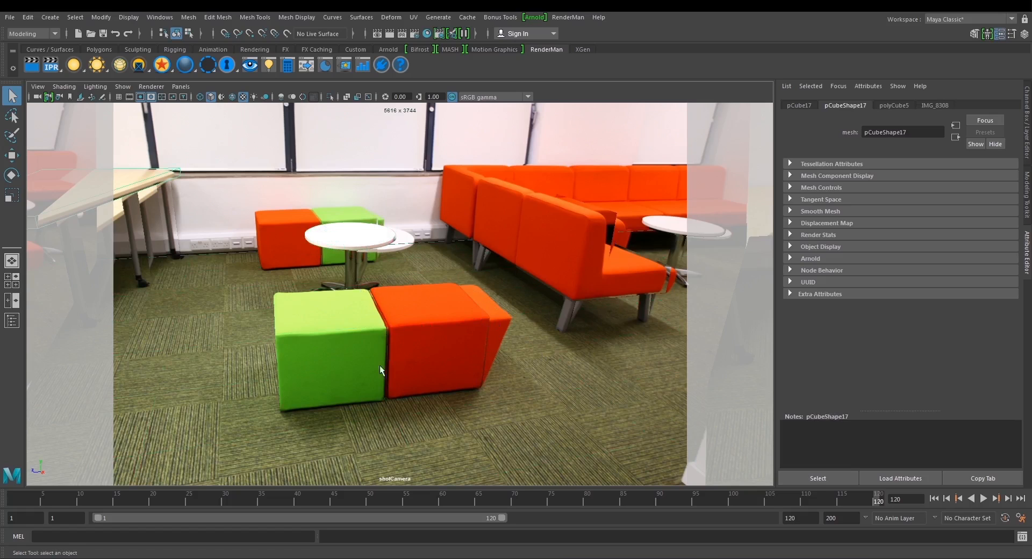
click(862, 502)
mouse_move(862, 503)
mouse_down()
mouse_move(769, 505)
mouse_move(878, 497)
mouse_up()
Open the project's sourceimages folder, check the IMG_8308 projection photo, and minimise the folder.
mouse_move(81, 557)
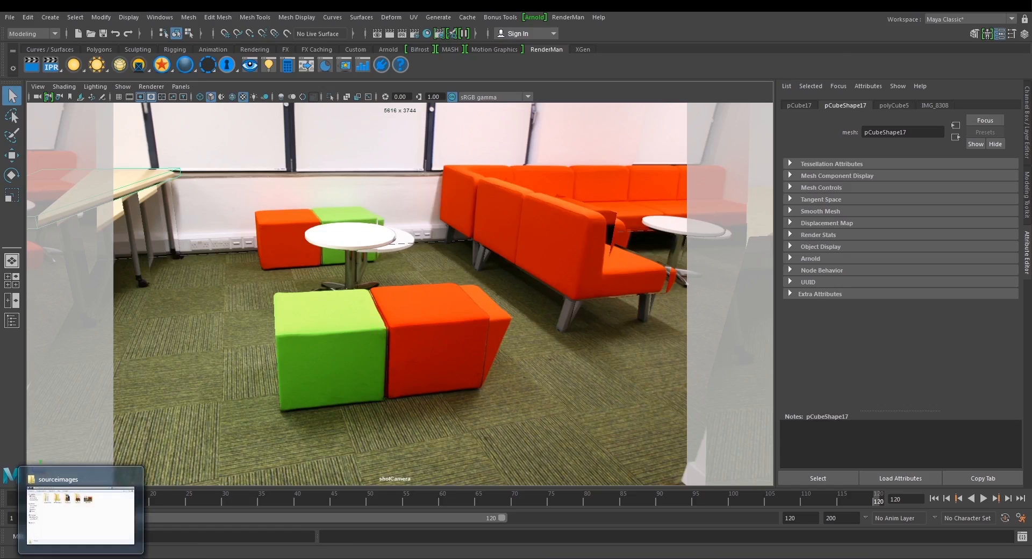
click(80, 537)
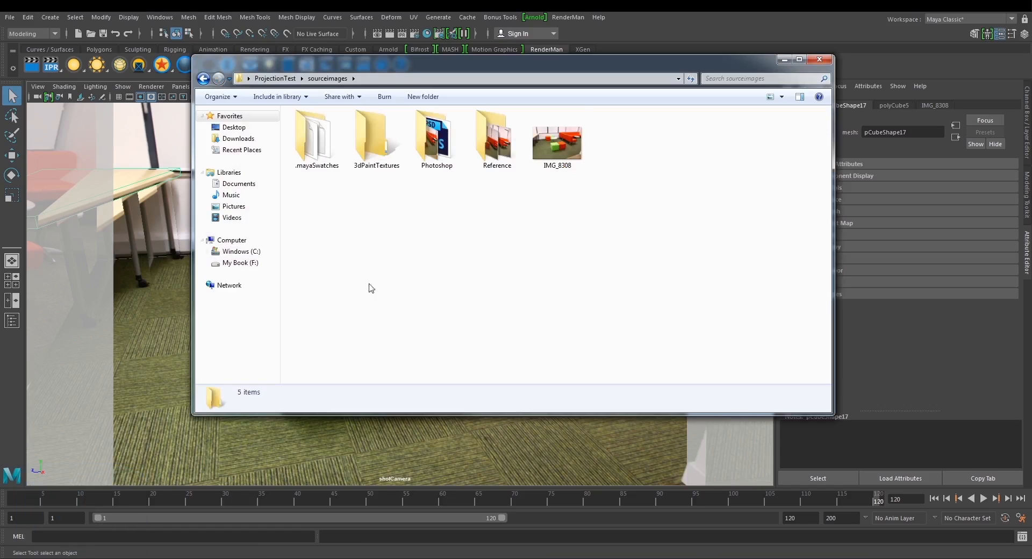
click(90, 558)
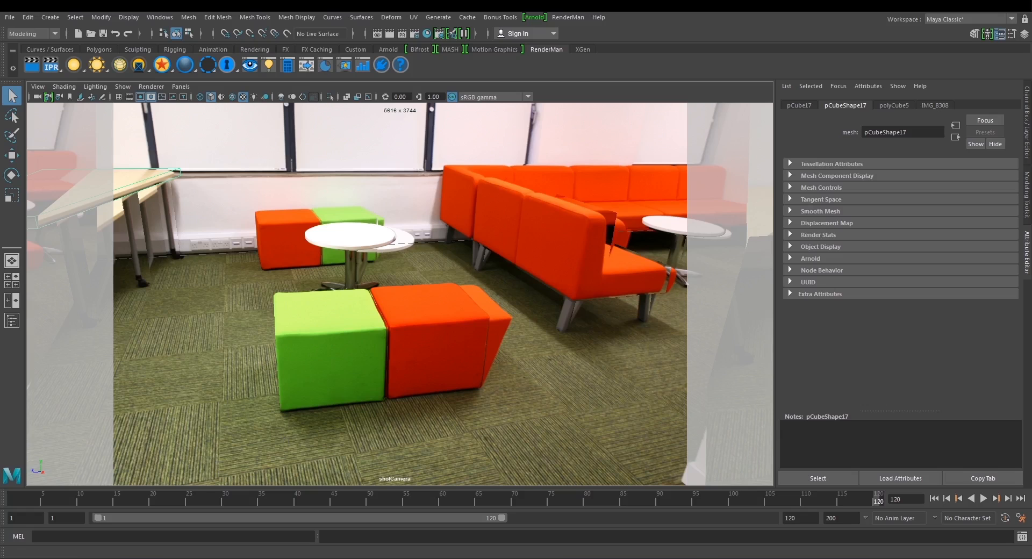
click(260, 476)
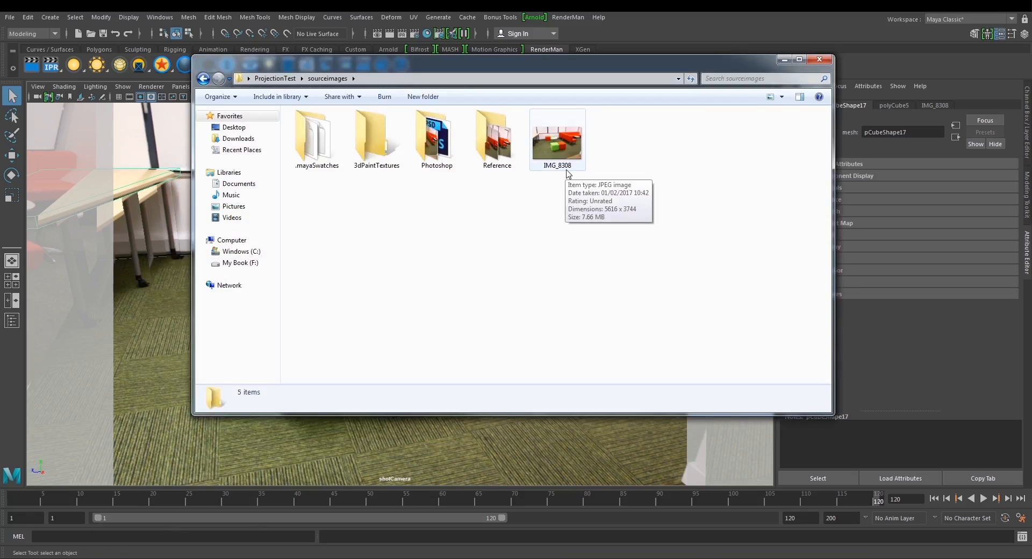
click(784, 59)
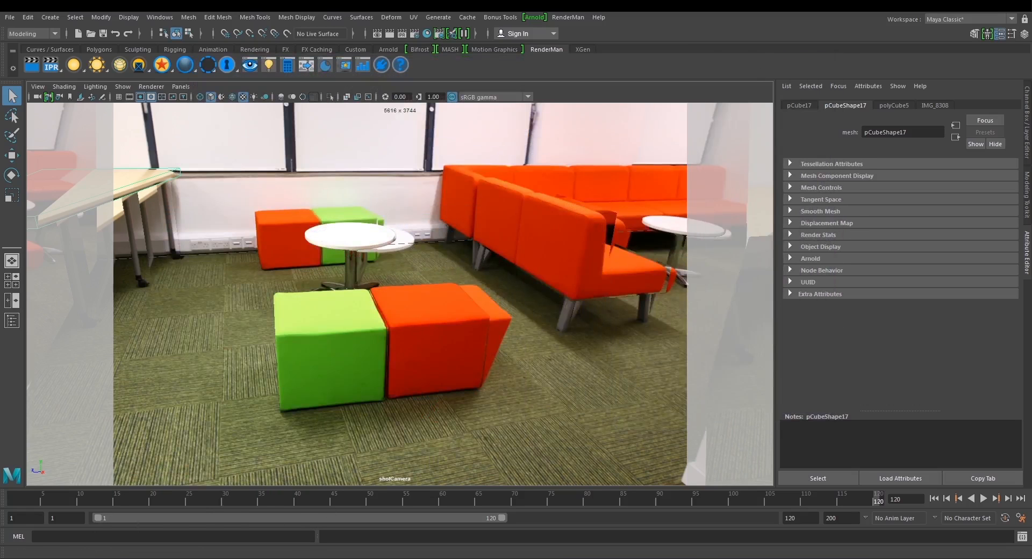
Switch to Photoshop, duplicate the Background layer of IMG_8308, and delete the original Background layer.
mouse_move(247, 558)
click(247, 558)
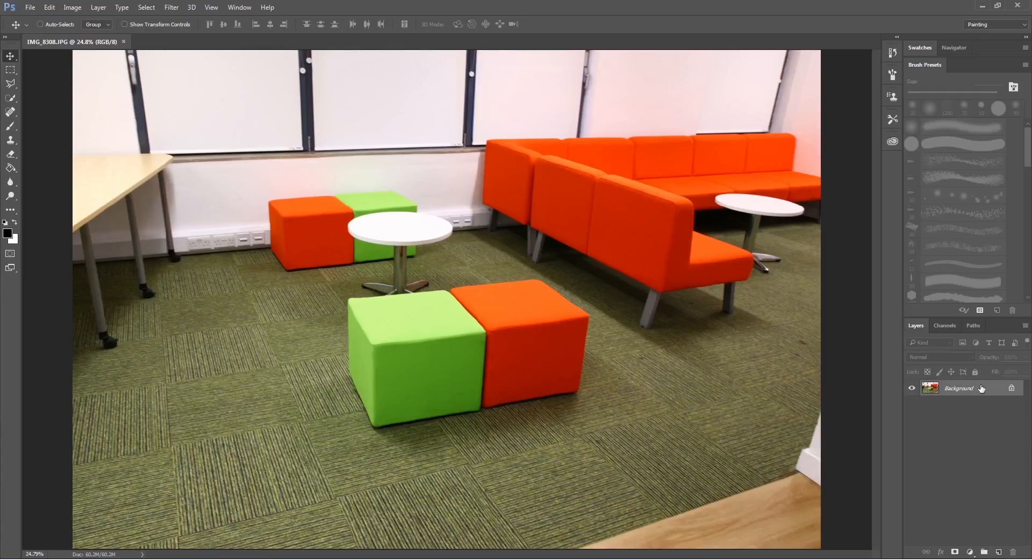
key(ctrl+j)
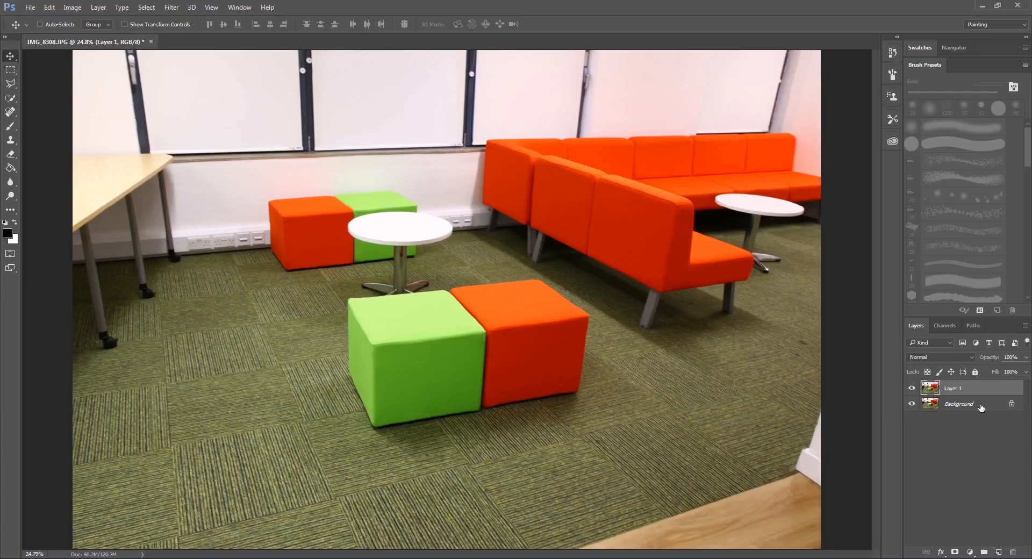
click(981, 408)
key(Delete)
Save the image in the sourceimages folder as a Photoshop file named PaintOver, accepting the format options.
click(25, 9)
click(63, 125)
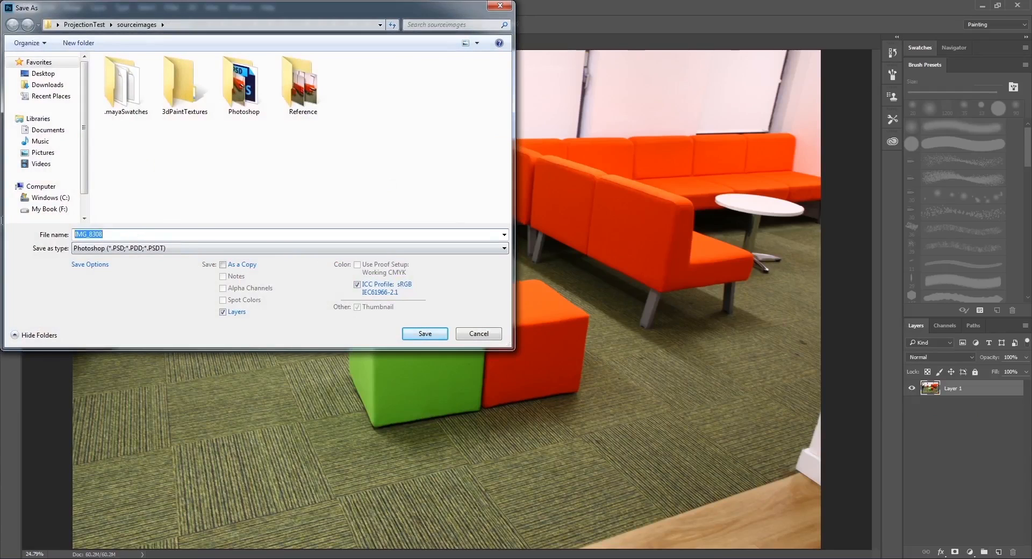
text(a)
text(Paint)
click(425, 333)
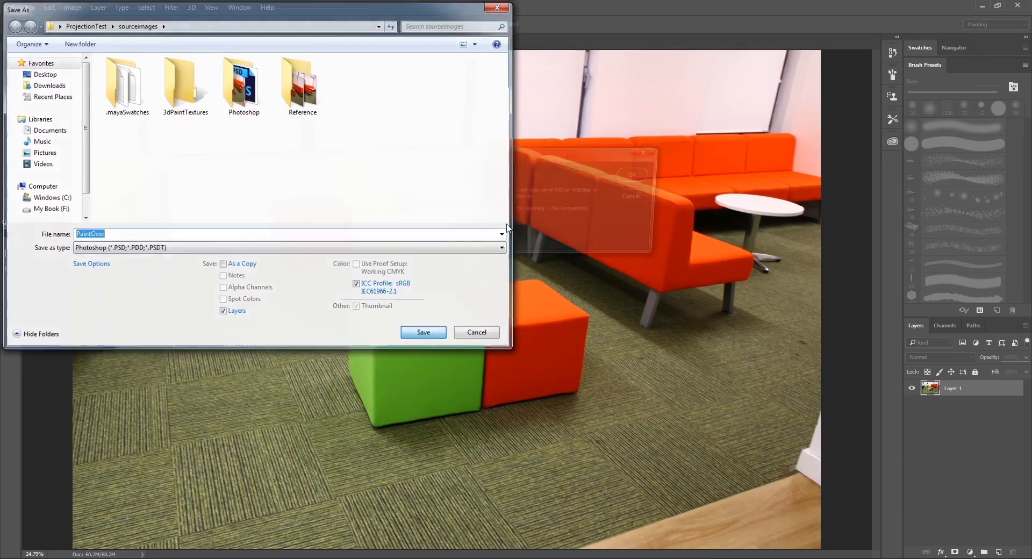
click(634, 178)
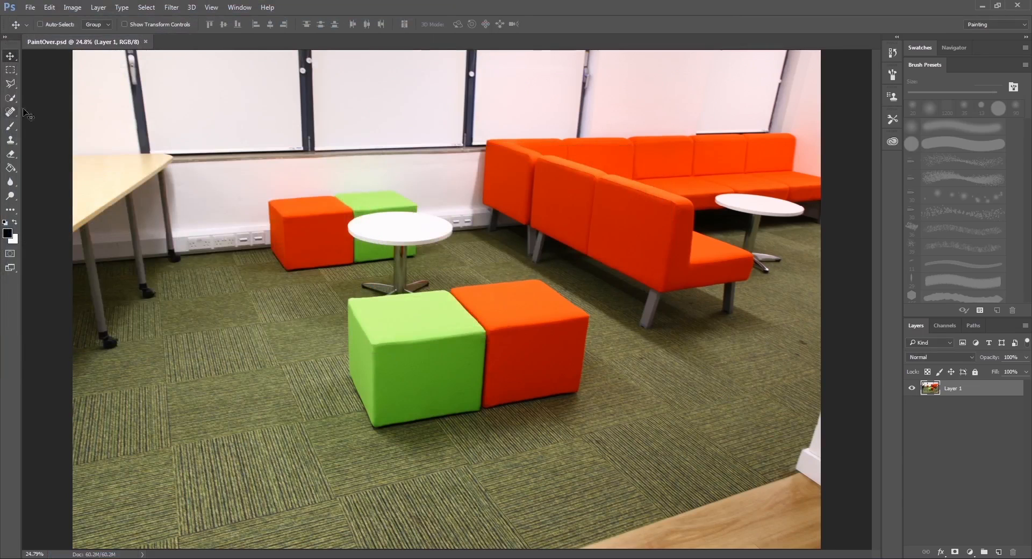
right_click(11, 84)
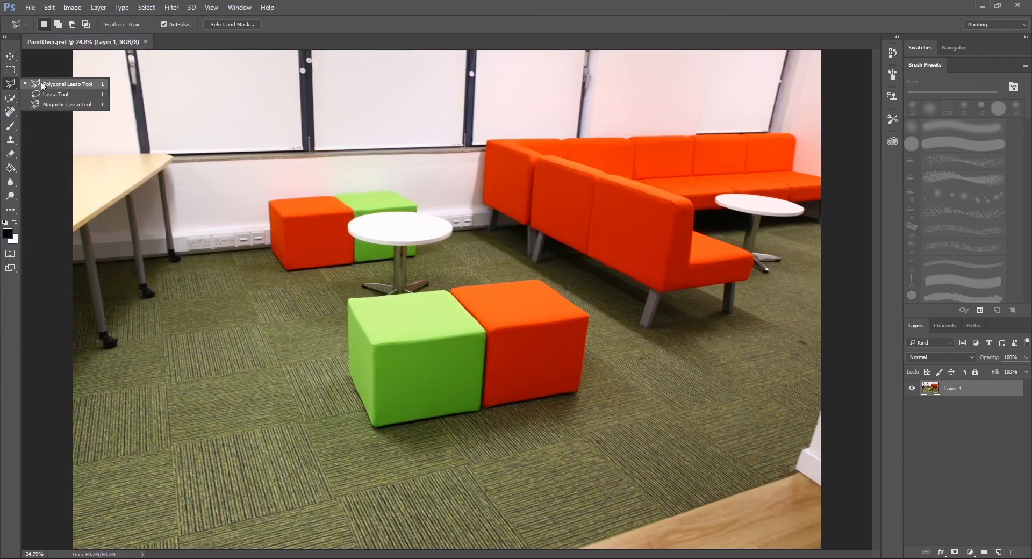
click(9, 86)
scroll(573, 302, up, 7)
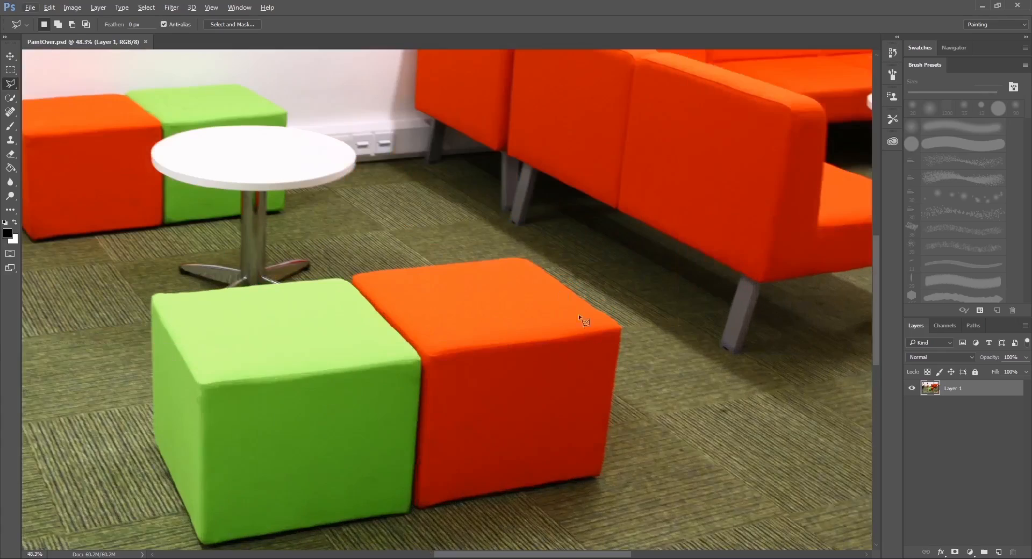
drag(573, 325, 421, 300)
key(v)
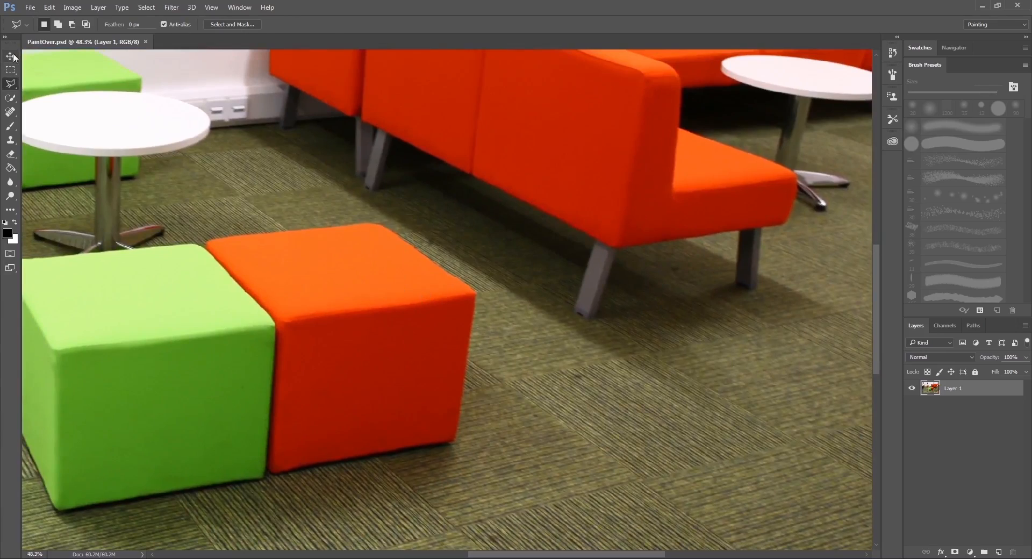
scroll(314, 204, down, 6)
Add a new layer and stamp one white grid over the carpet beside the green cube with the 1200 px grid brush.
click(998, 552)
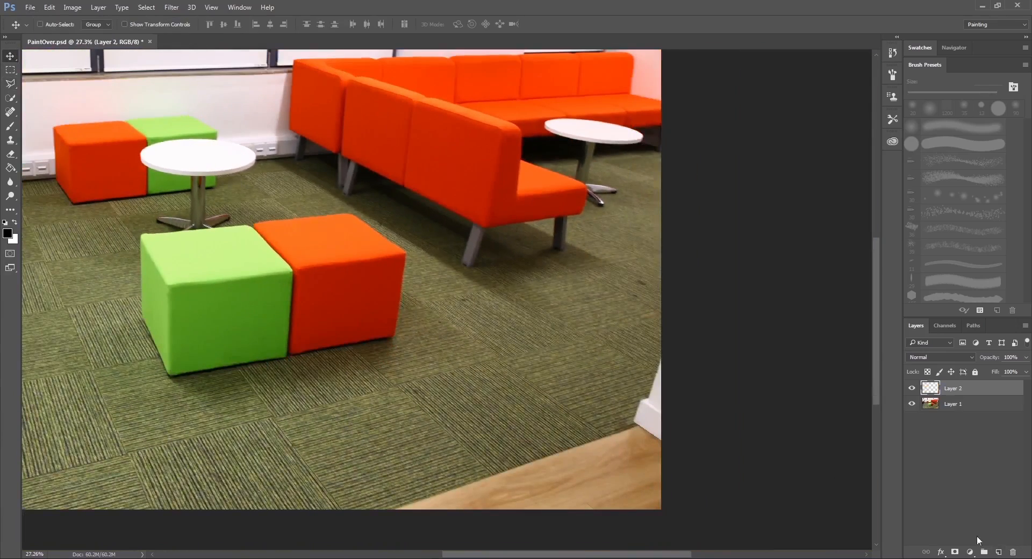
drag(371, 274, 501, 302)
click(11, 126)
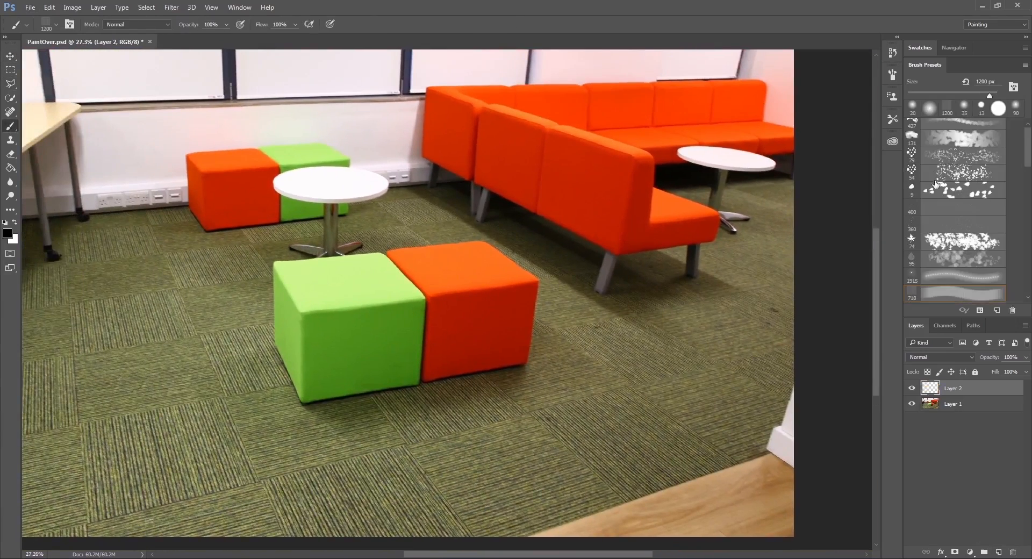
scroll(1029, 137, up, 5)
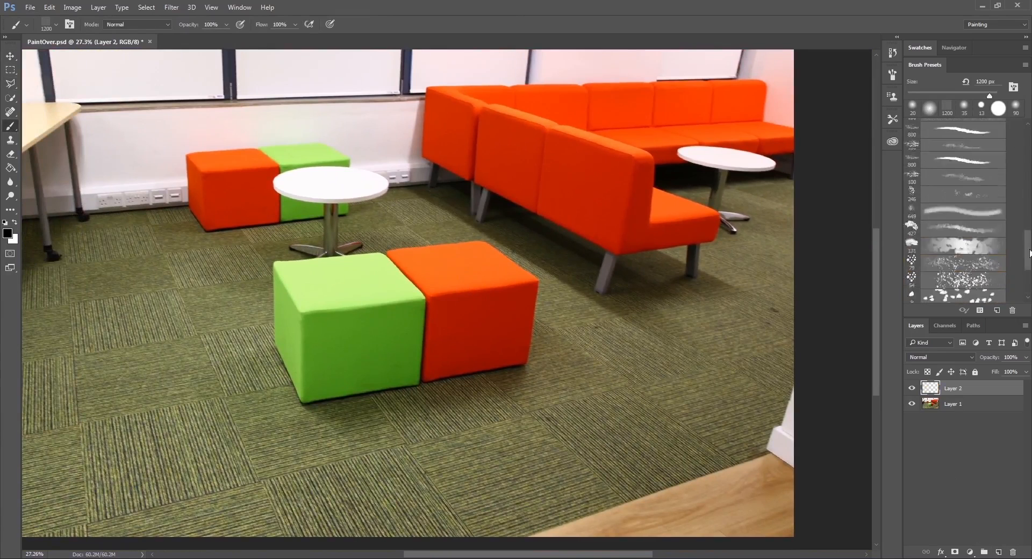
drag(1028, 137, 1028, 269)
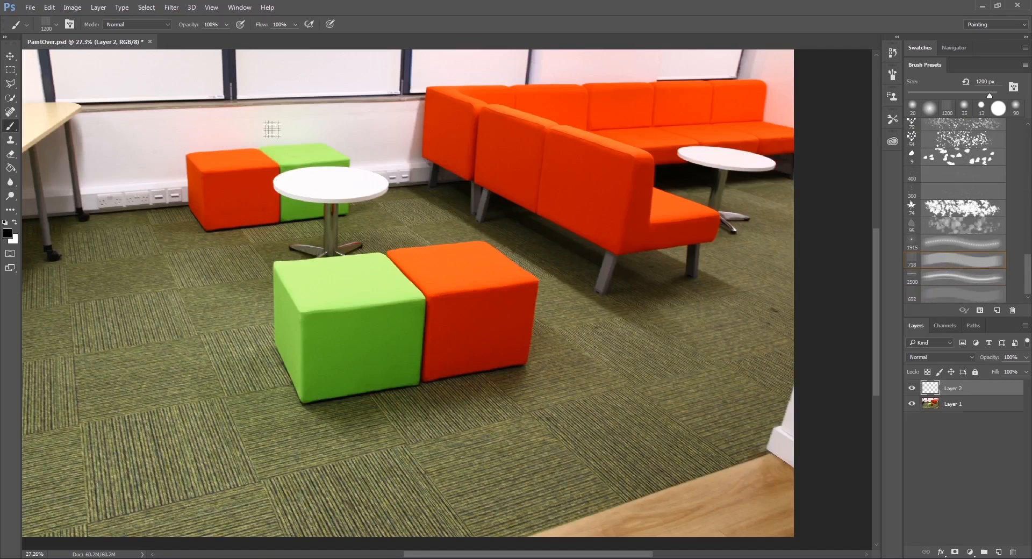
key(x)
drag(291, 269, 428, 256)
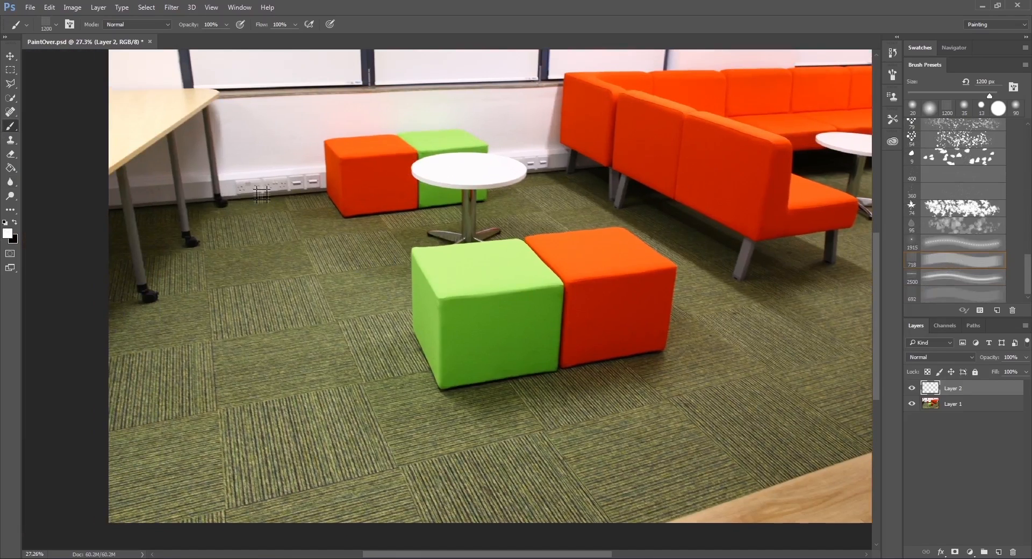
click(329, 279)
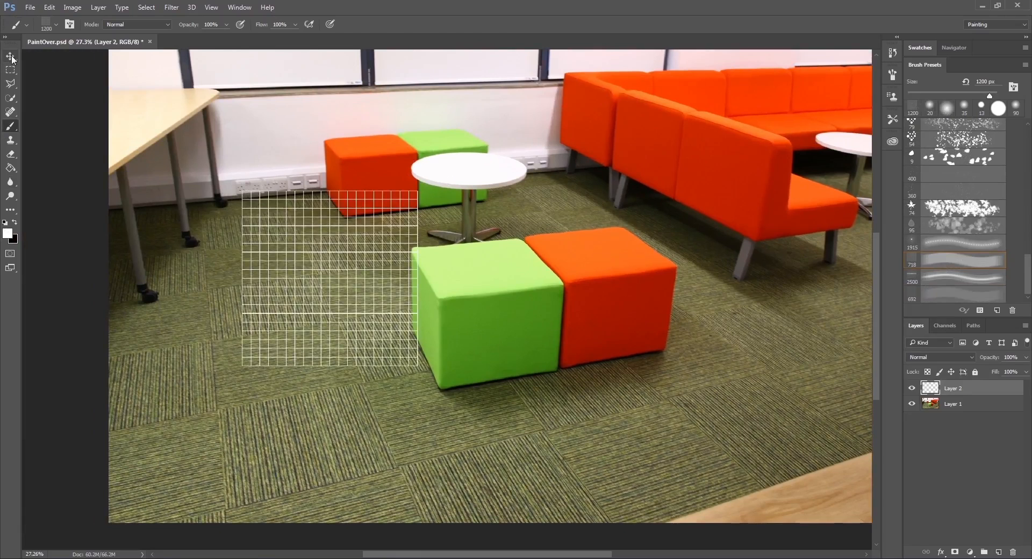
Shift the grid slightly and distort its four corners to follow the perspective of the carpet tiles around the front cubes.
key(v)
mouse_move(341, 248)
mouse_down()
mouse_move(386, 252)
mouse_move(372, 249)
mouse_up()
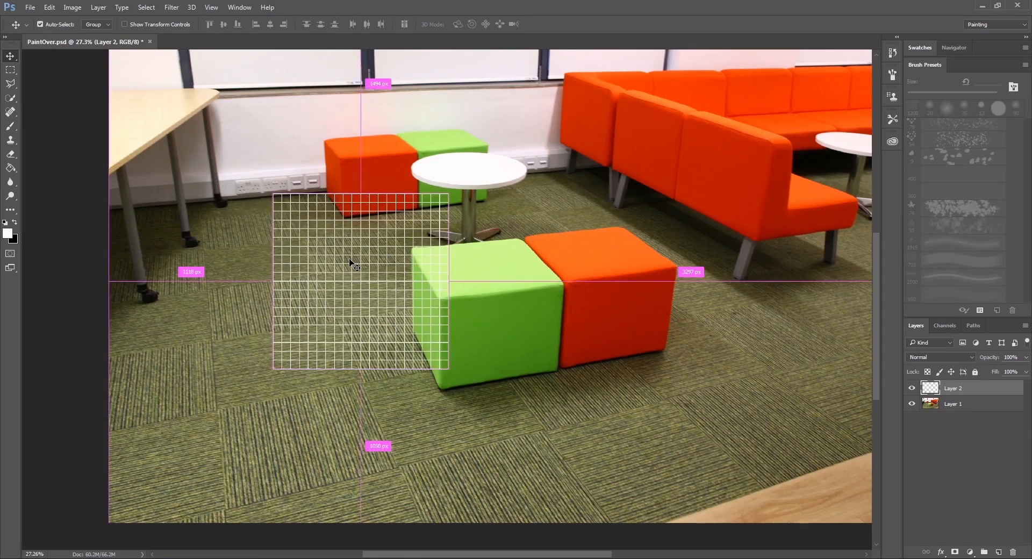
key(ctrl+t)
right_click(369, 232)
click(396, 290)
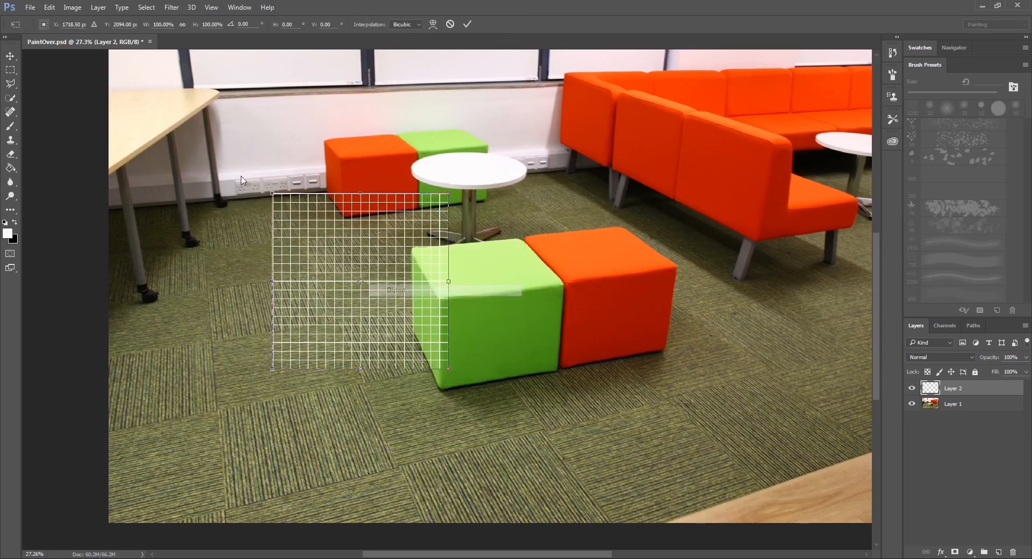
drag(272, 194, 233, 198)
drag(448, 194, 565, 170)
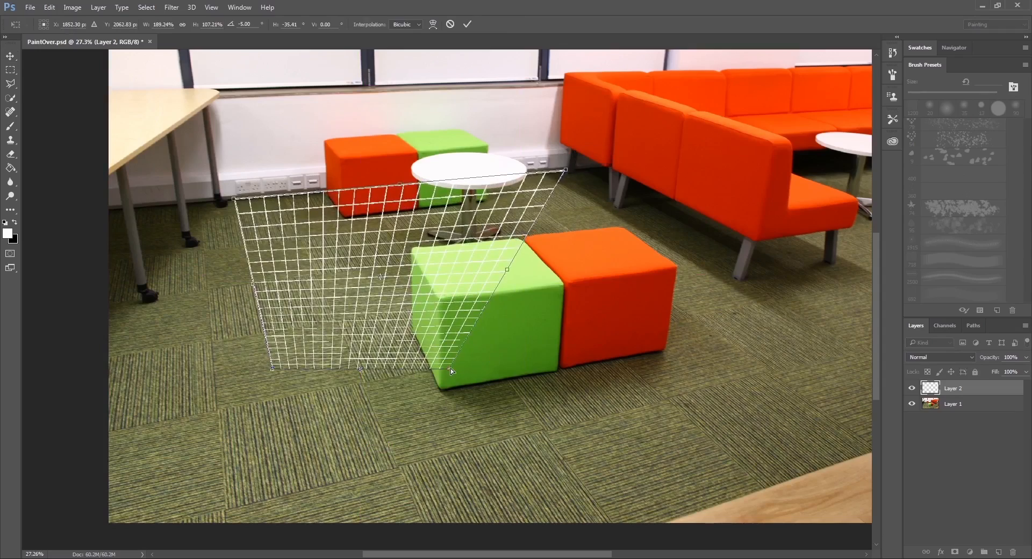
drag(450, 369, 864, 353)
drag(273, 368, 398, 466)
drag(235, 198, 281, 196)
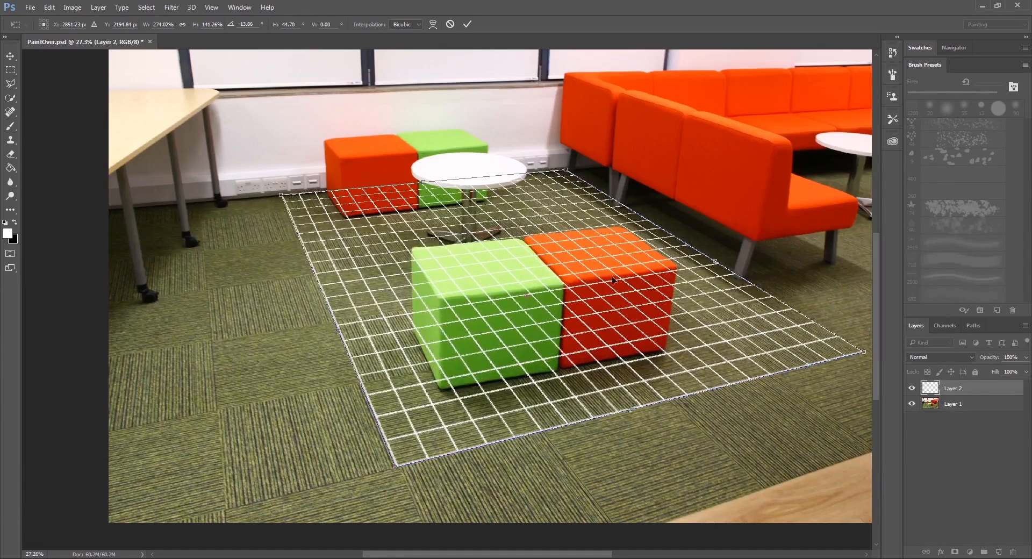
Fine-tune the distorted grid's near corner by the sofa's end to match the carpet tile seam.
drag(685, 283, 591, 292)
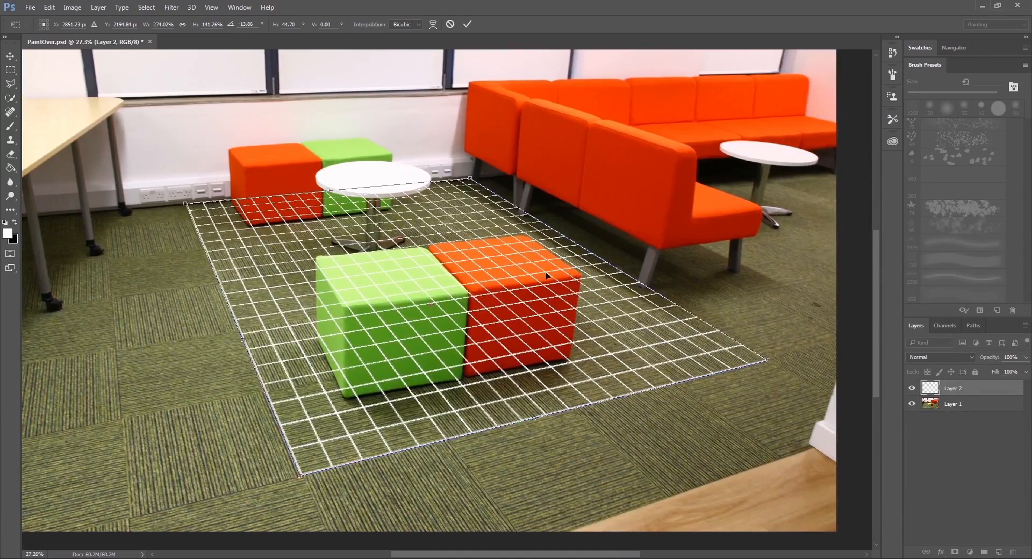
scroll(511, 284, up, 2)
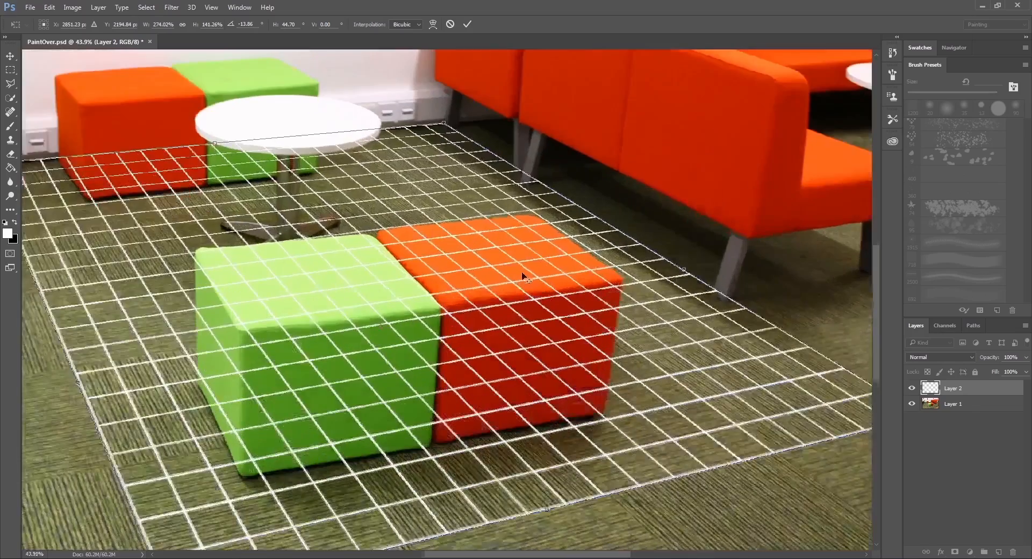
scroll(562, 300, up, 2)
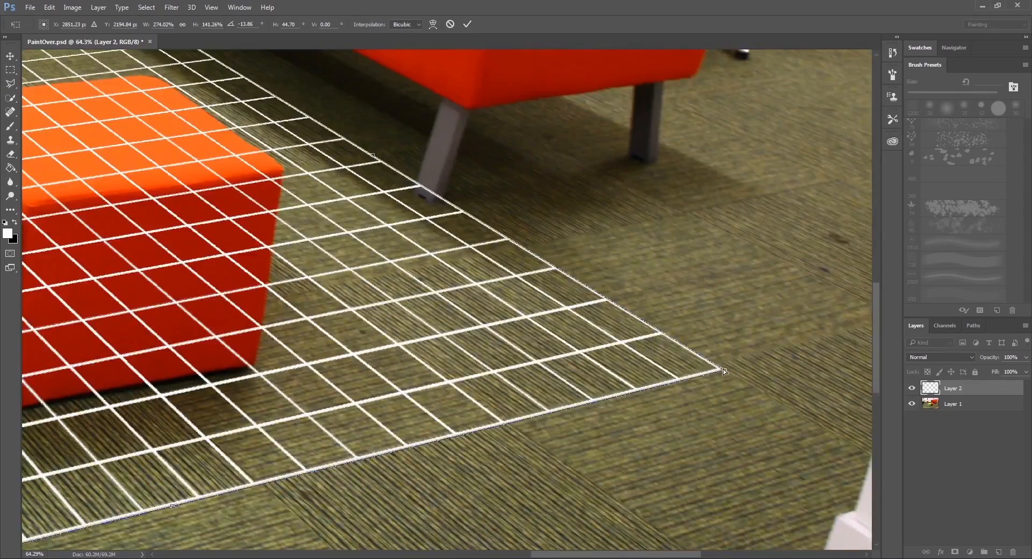
drag(723, 368, 714, 366)
scroll(487, 301, down, 2)
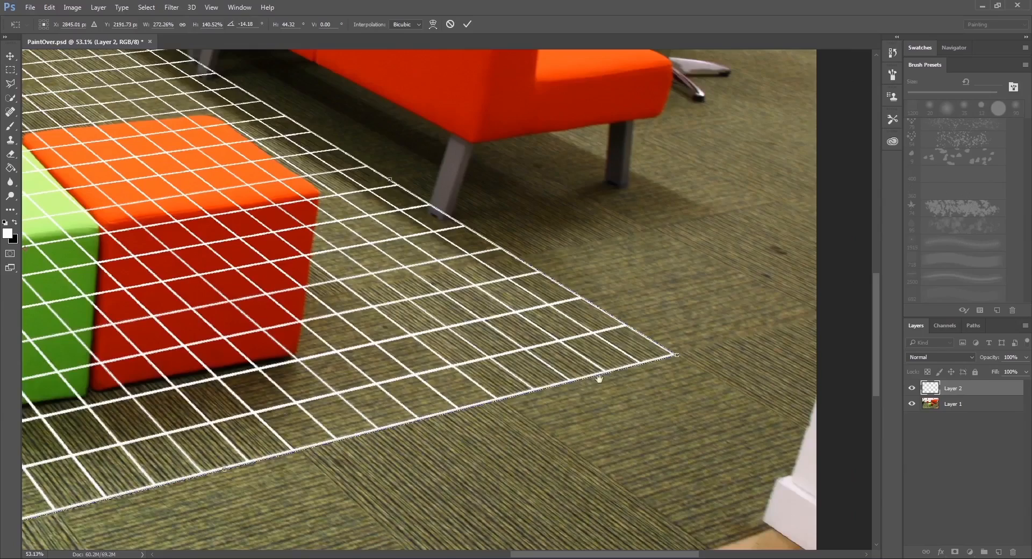
Fine-tune the grid's near corner in front of the green cube to line up with the carpet tile corner.
drag(390, 252, 661, 410)
mouse_move(443, 234)
mouse_down()
mouse_move(445, 256)
mouse_move(440, 249)
mouse_up()
drag(488, 388, 450, 259)
drag(499, 311, 668, 261)
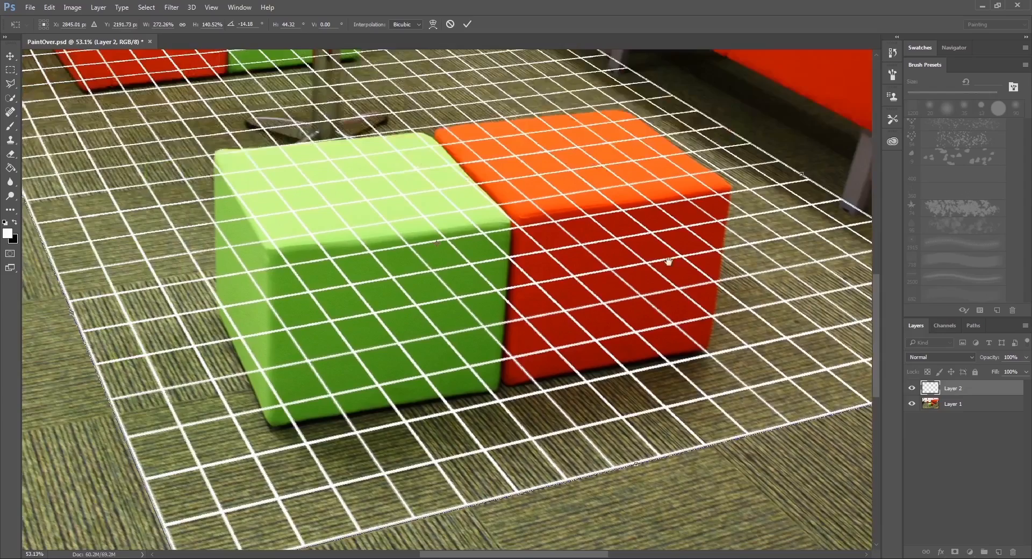
drag(330, 328, 411, 266)
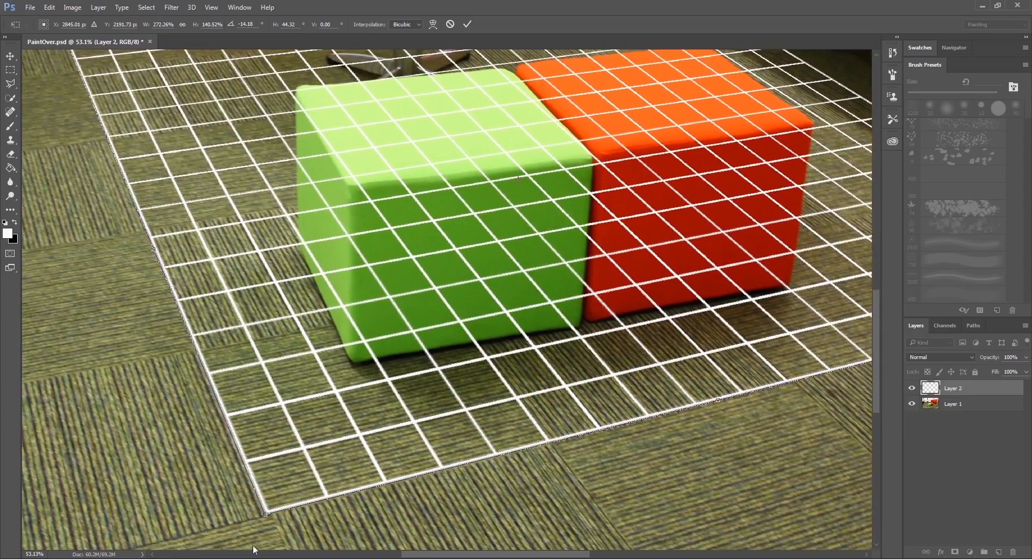
drag(266, 514, 269, 515)
scroll(235, 368, down, 3)
drag(268, 269, 353, 382)
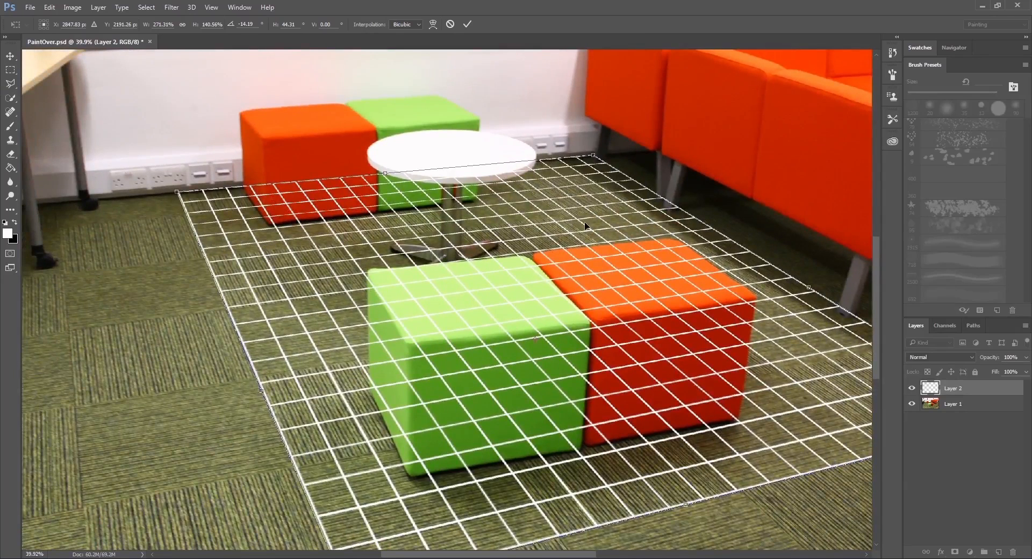
Pull the grid's far corner beside the sofa slightly inward to follow the carpet seams and apply the distortion.
drag(623, 258, 499, 261)
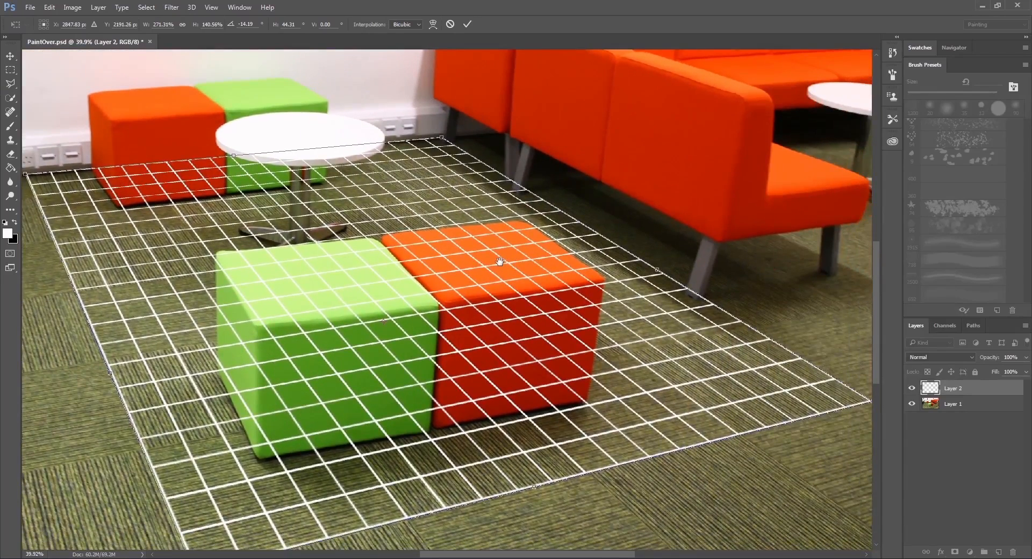
drag(418, 242, 438, 248)
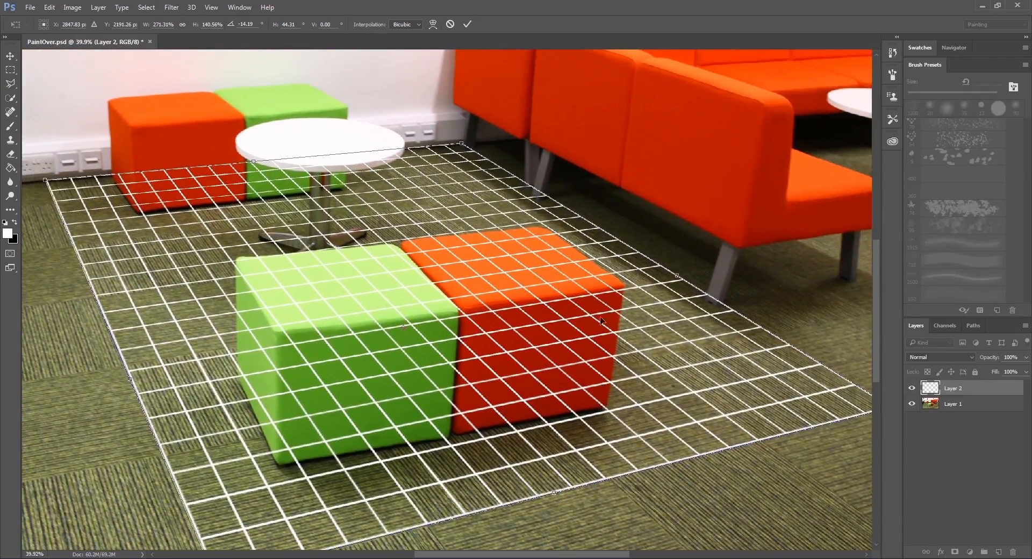
drag(356, 199, 430, 208)
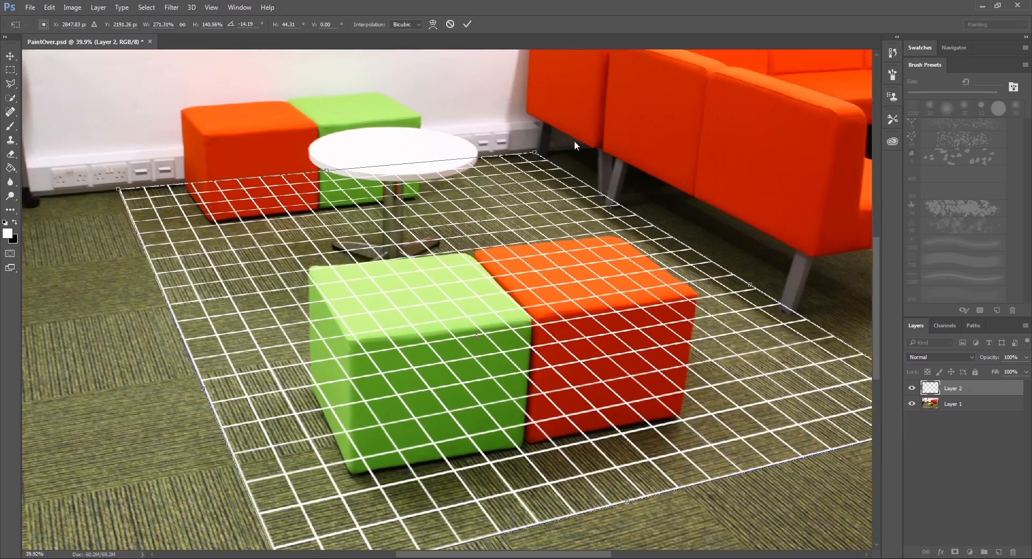
drag(534, 152, 523, 157)
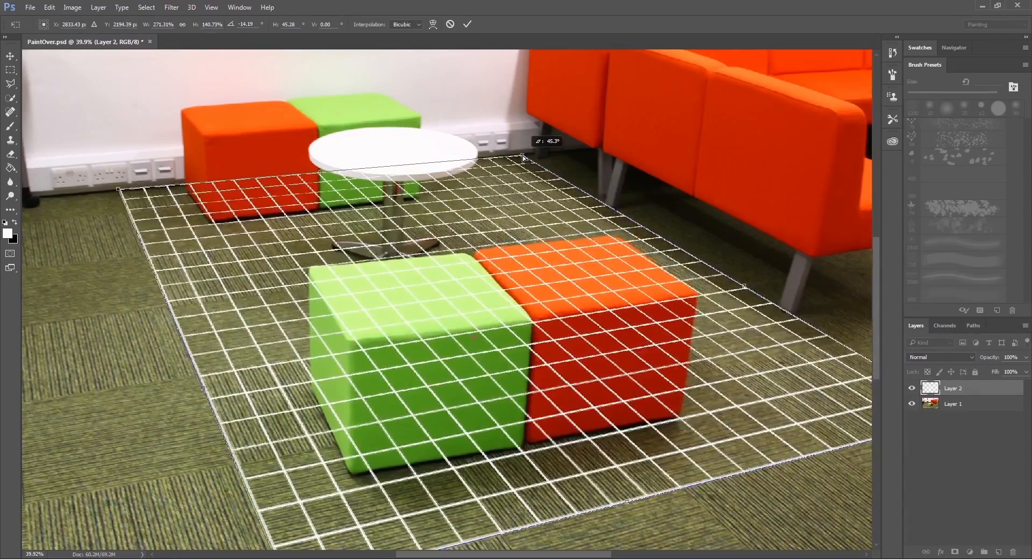
drag(775, 318, 606, 296)
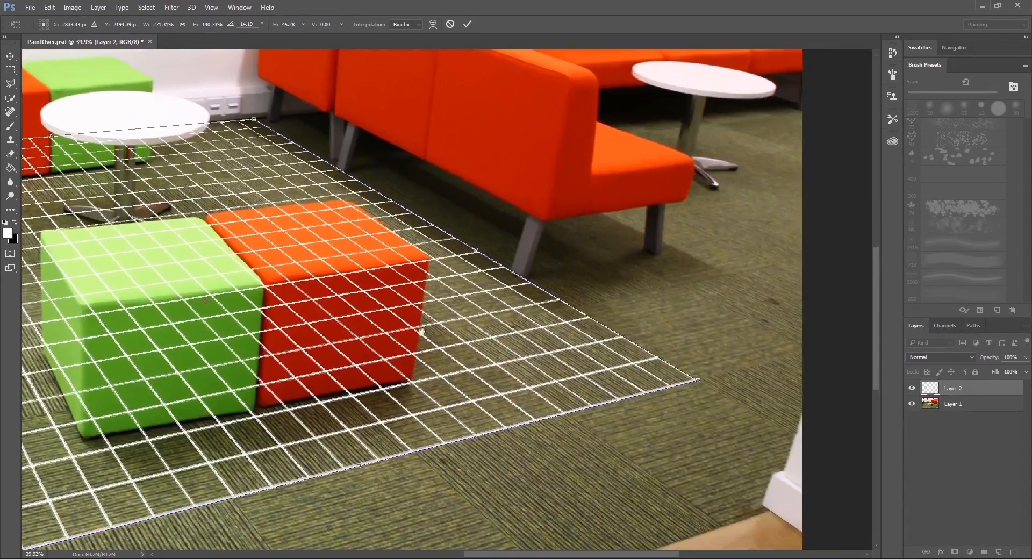
drag(422, 332, 485, 310)
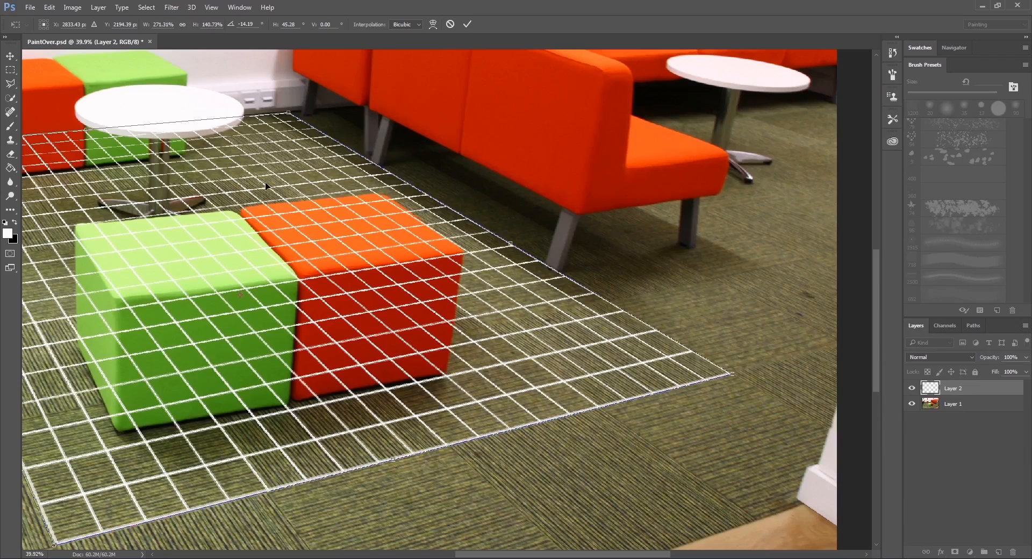
key(Return)
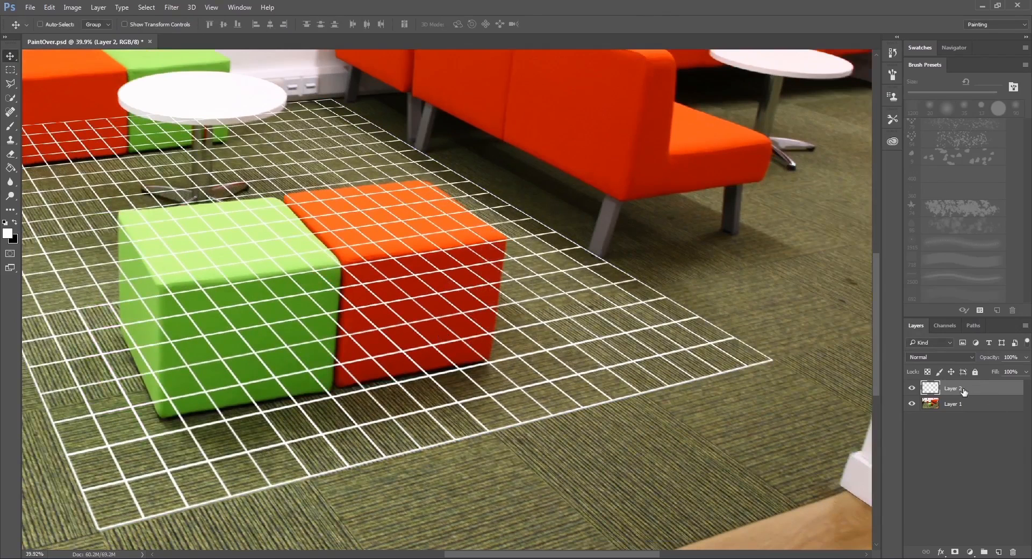
Rename the grid layer as Perspective.
double_click(962, 389)
text(Perspective)
key(Return)
Create a layer group named FloorAndWall directly above Layer 1 and add a new empty layer inside it.
click(975, 404)
click(984, 552)
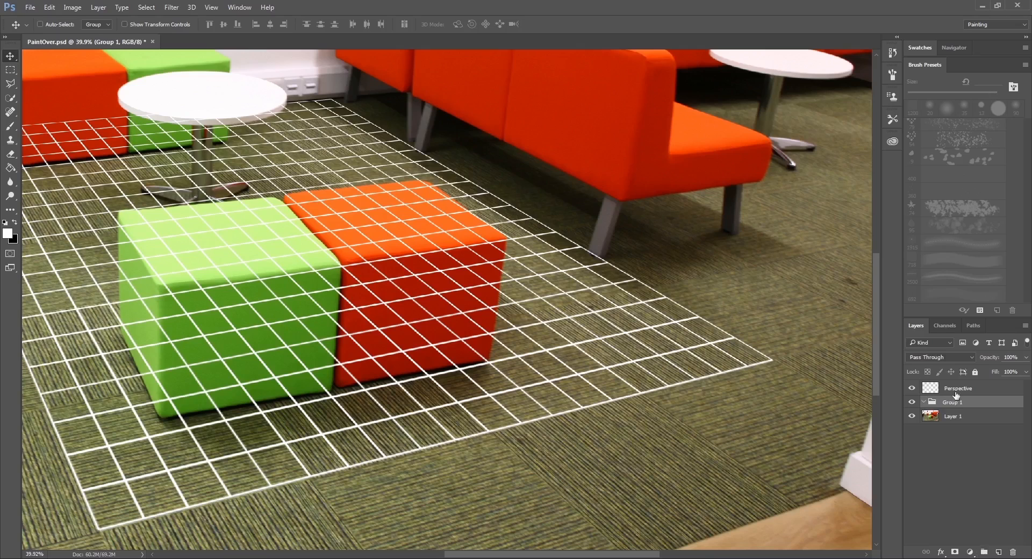
double_click(953, 402)
text(FloorAndWall)
key(Return)
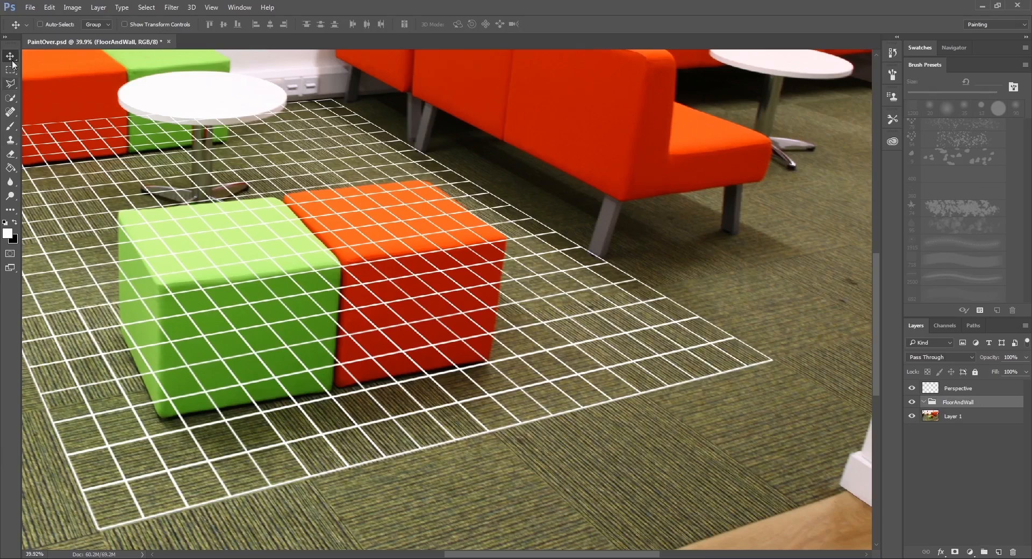
drag(103, 150, 281, 217)
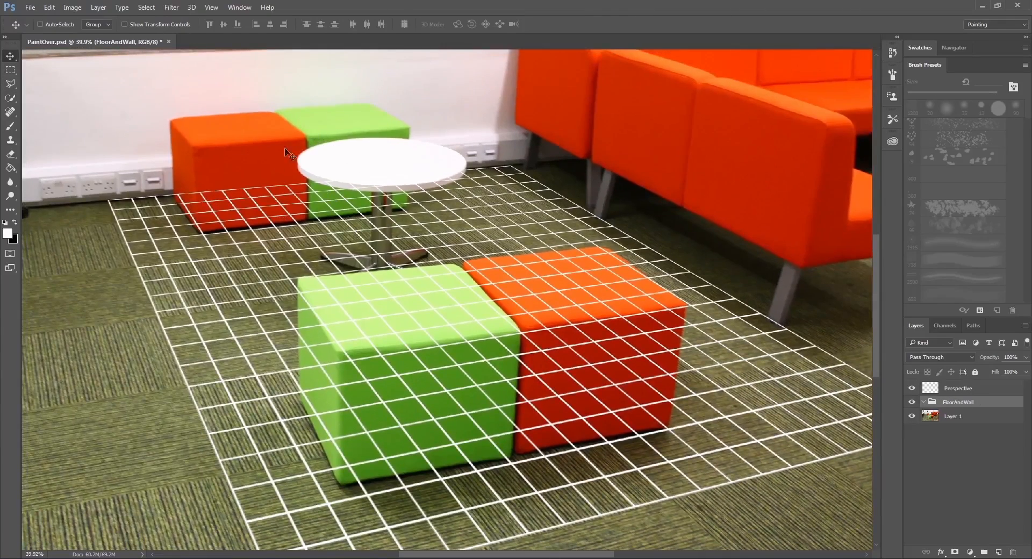
drag(538, 231, 476, 176)
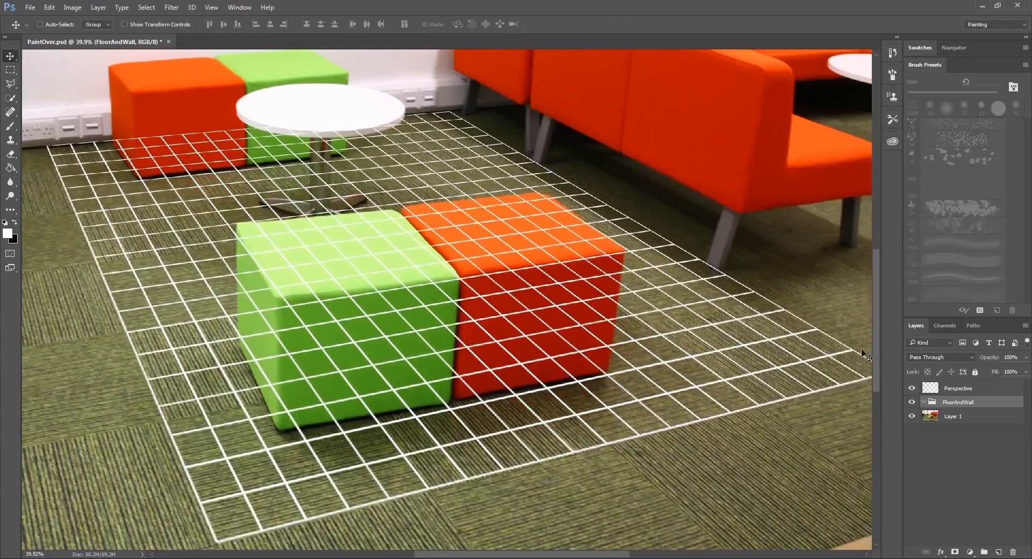
click(999, 552)
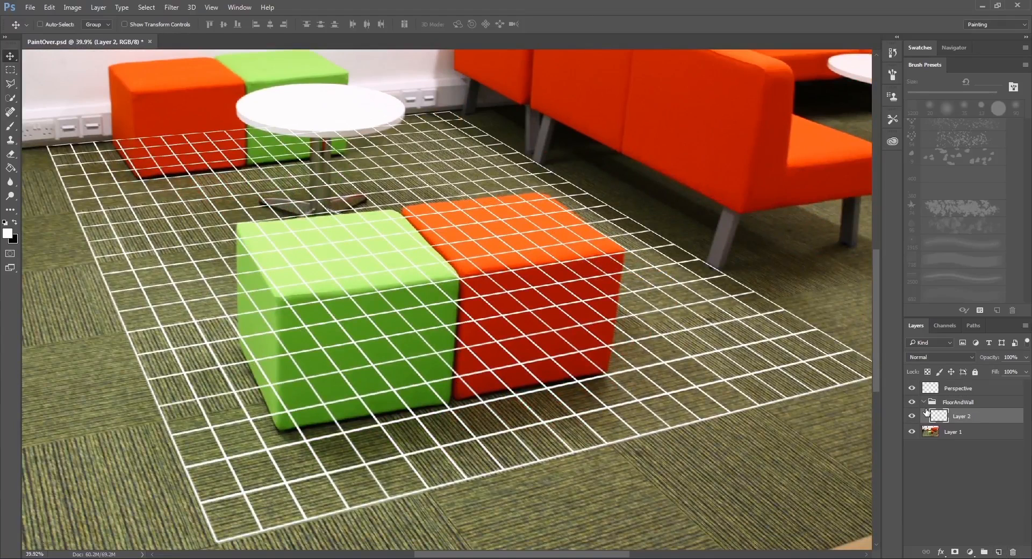
Give the original photo layer, Layer 1, a red colour label.
click(973, 433)
right_click(973, 433)
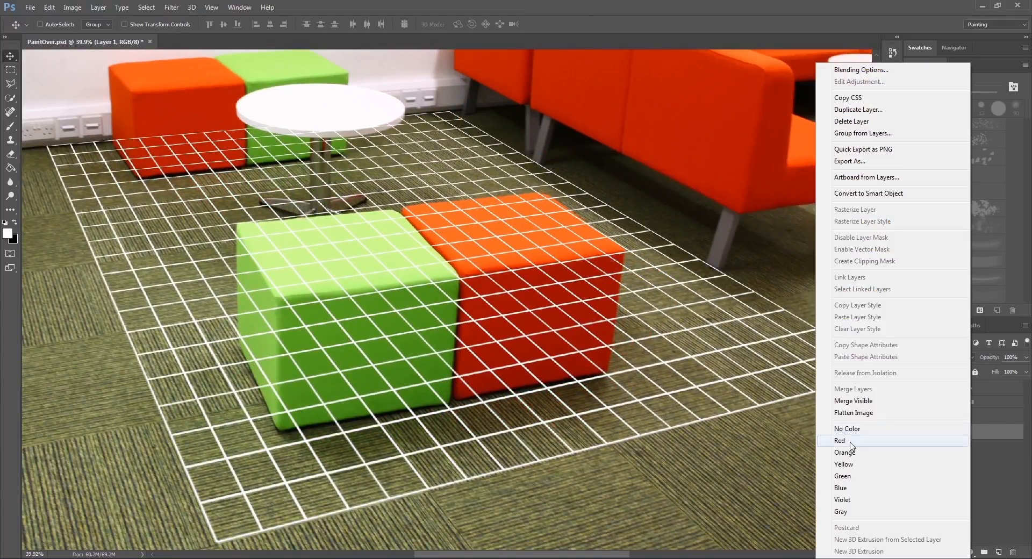
click(851, 440)
Duplicate the photo layer into the FloorAndWall group beneath the empty layer and hide the red-labelled original.
key(ctrl+j)
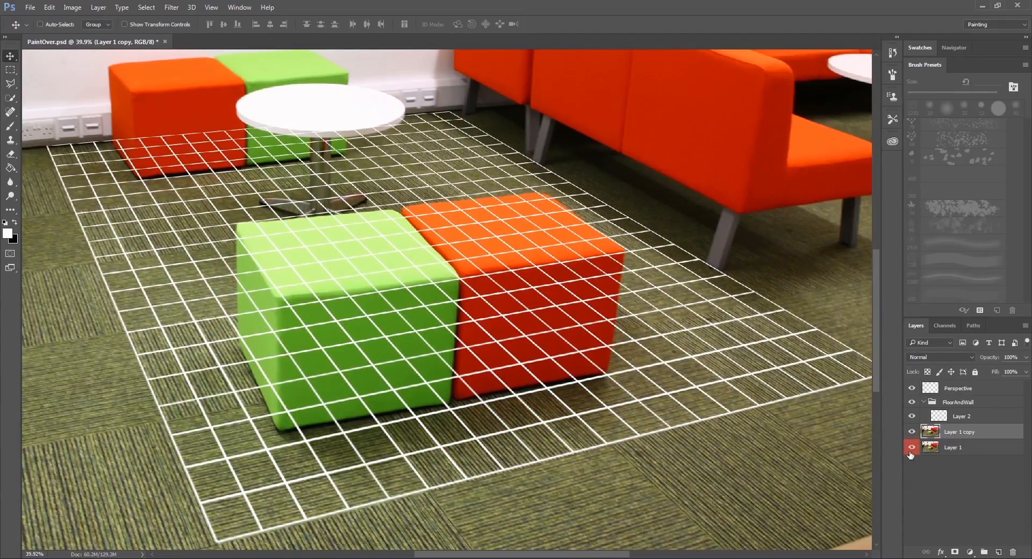
click(911, 447)
drag(967, 431, 965, 409)
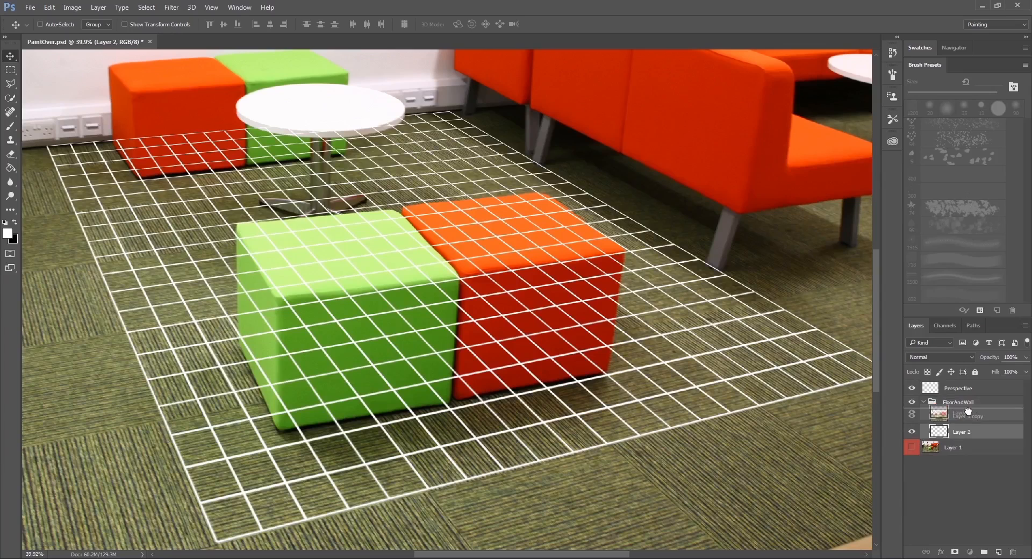
click(956, 449)
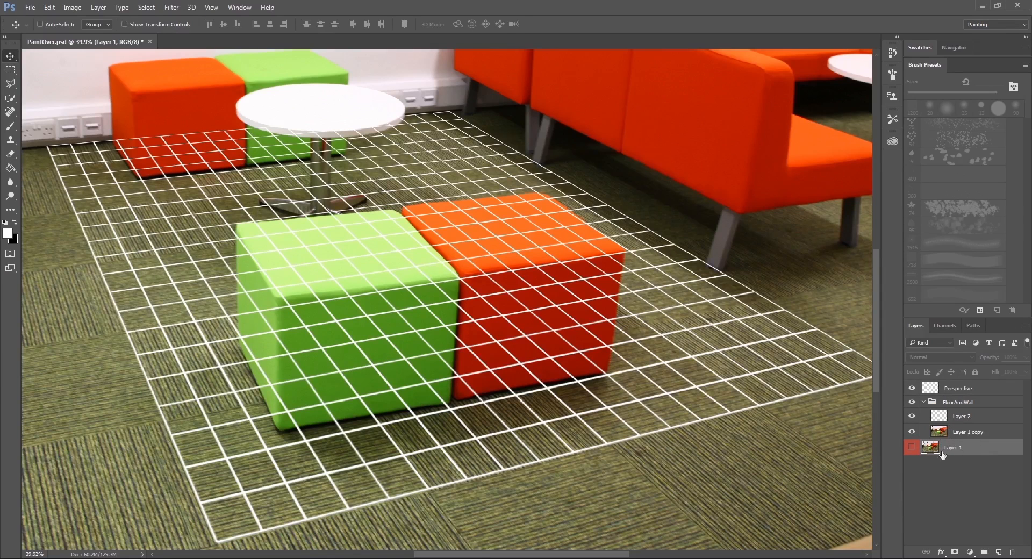
Hide the Perspective grid and outline the striped carpet tile between the orange front cube and the sofa leg on Layer 1 copy with the Polygonal Lasso.
click(961, 432)
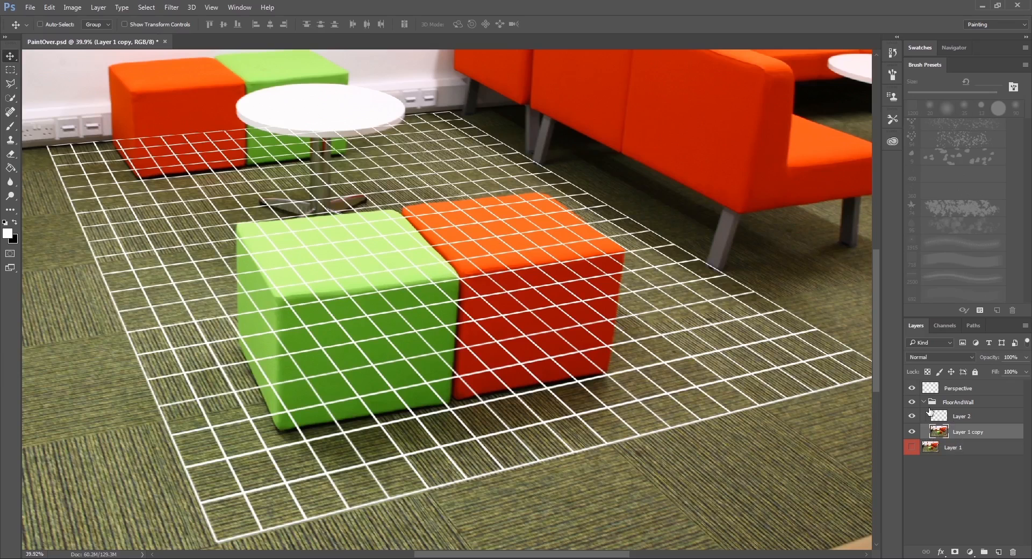
click(912, 389)
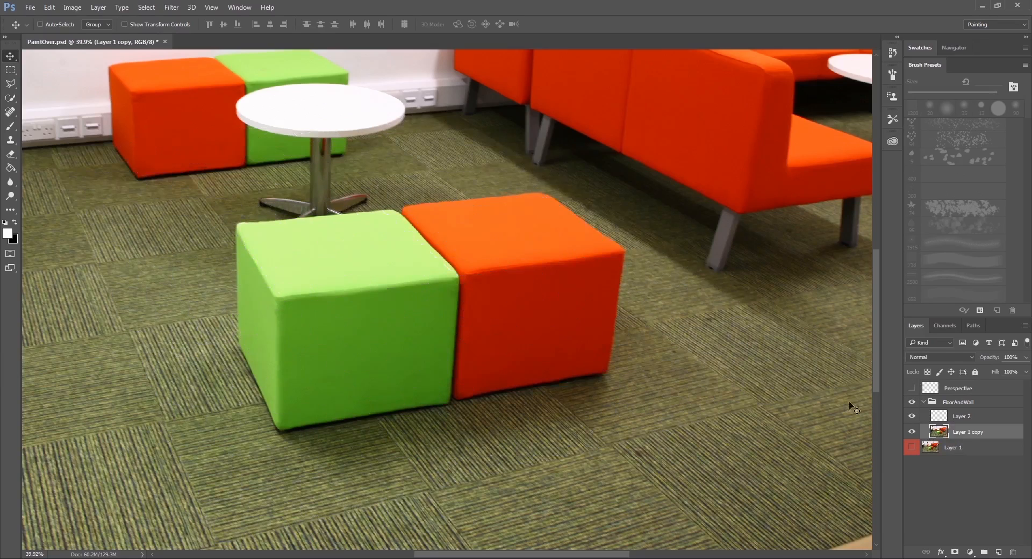
drag(849, 400, 638, 350)
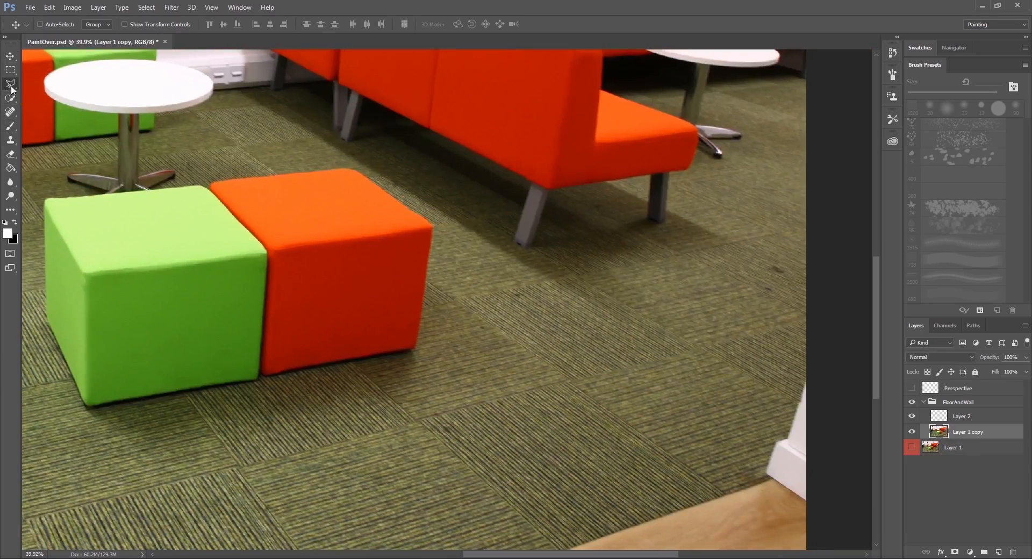
drag(10, 84, 49, 90)
scroll(591, 325, up, 2)
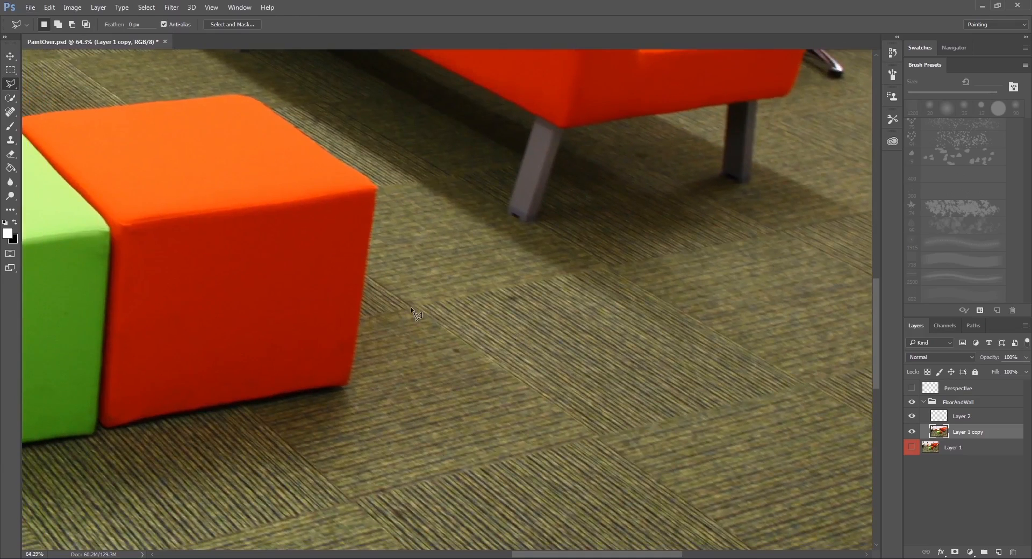
click(412, 306)
click(599, 436)
scroll(618, 424, right, 5)
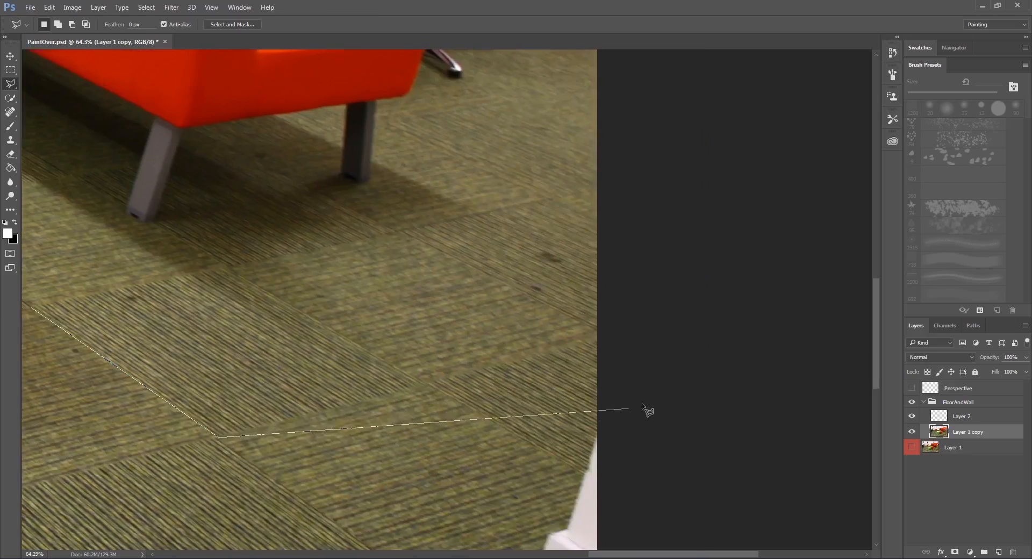
click(425, 384)
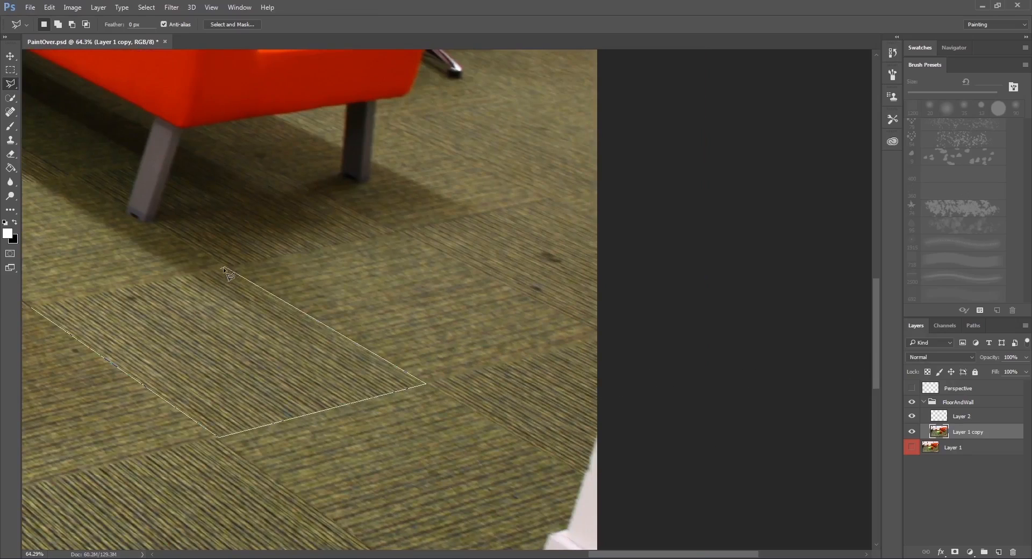
click(224, 269)
scroll(224, 269, left, 4)
click(325, 294)
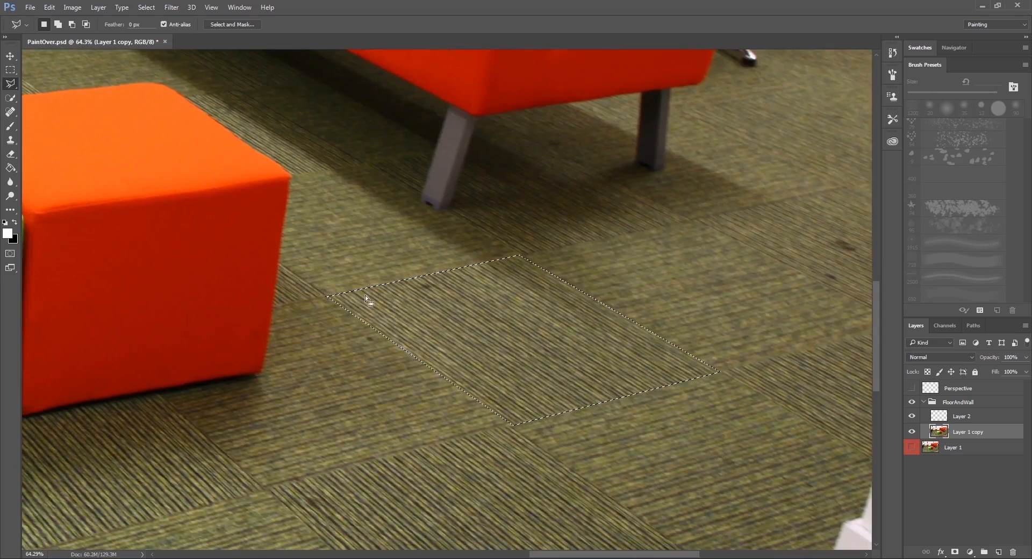
Copy the selected carpet tile to its own layer and move the copy over the far corner of the orange front cube.
right_click(413, 307)
click(503, 397)
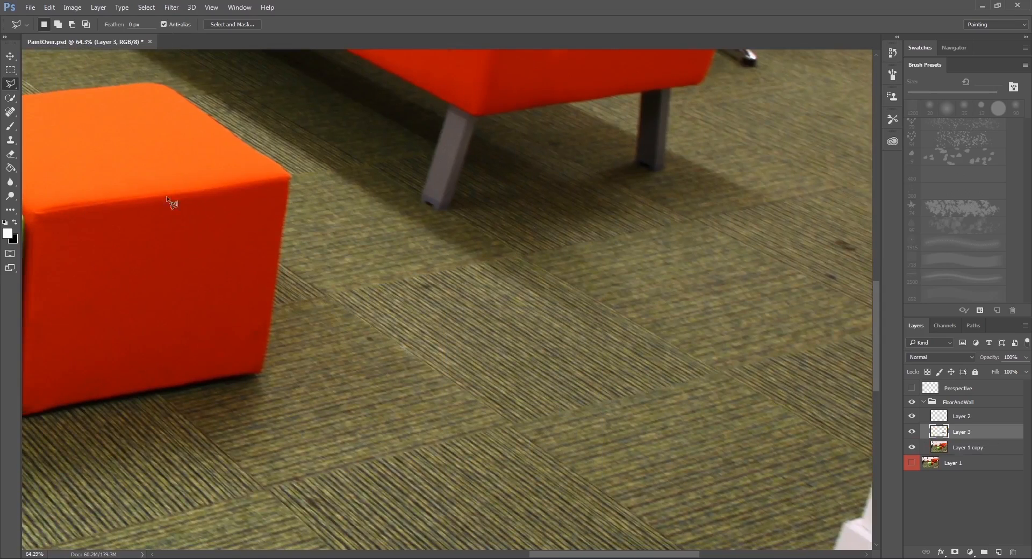
click(10, 56)
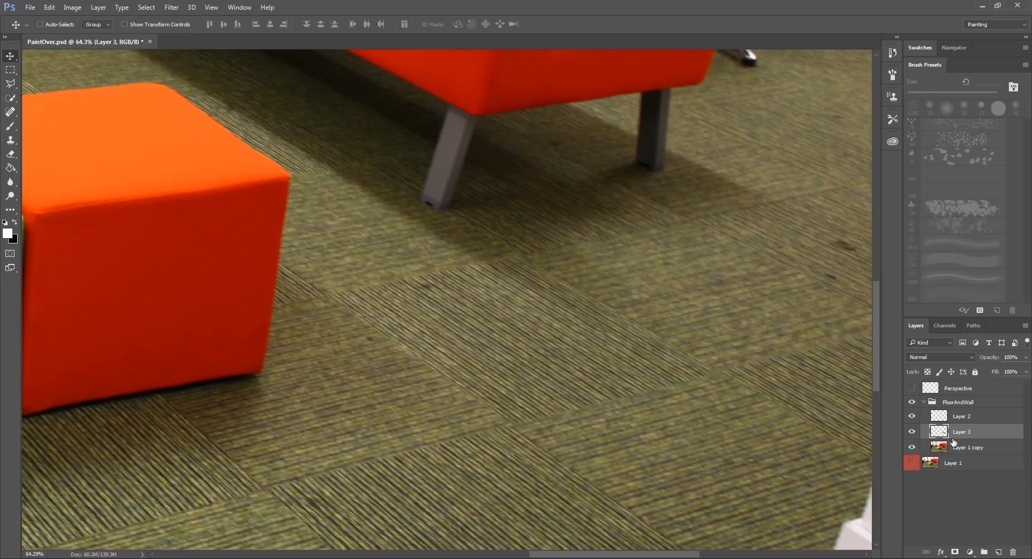
drag(489, 359, 460, 305)
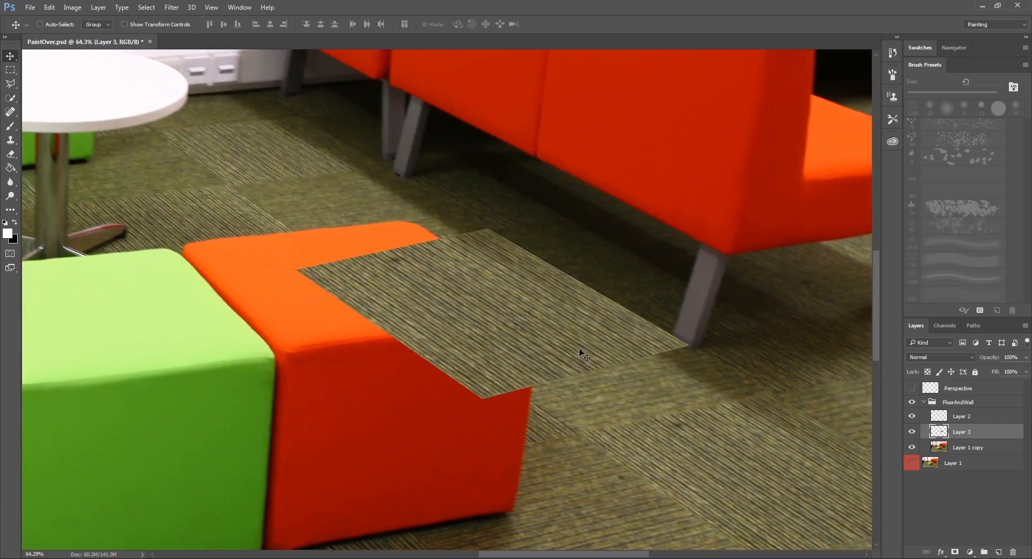
Show the Perspective grid and distort the copied carpet tile, raising its far corner over the orange cube to follow the grid lines.
click(912, 386)
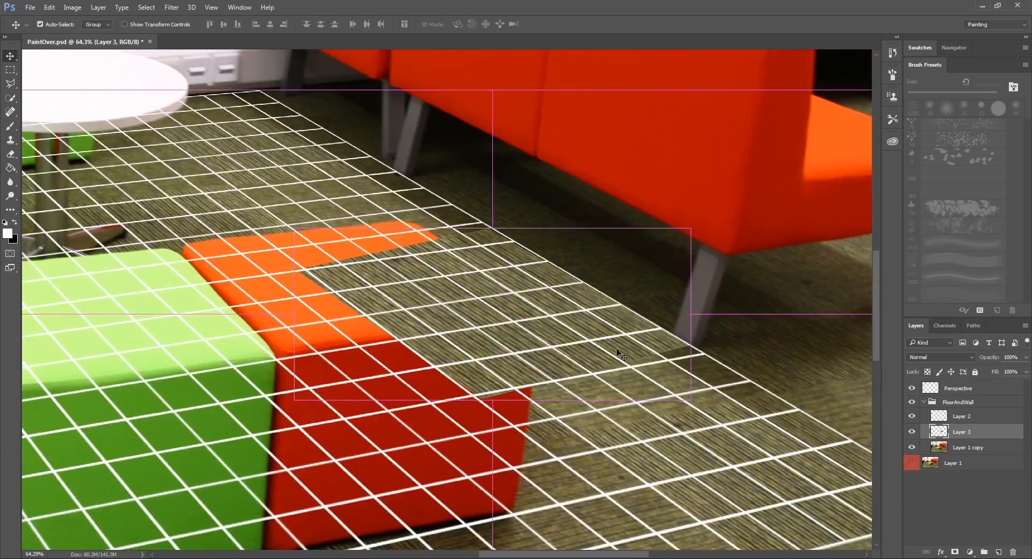
key(ctrl+t)
right_click(570, 305)
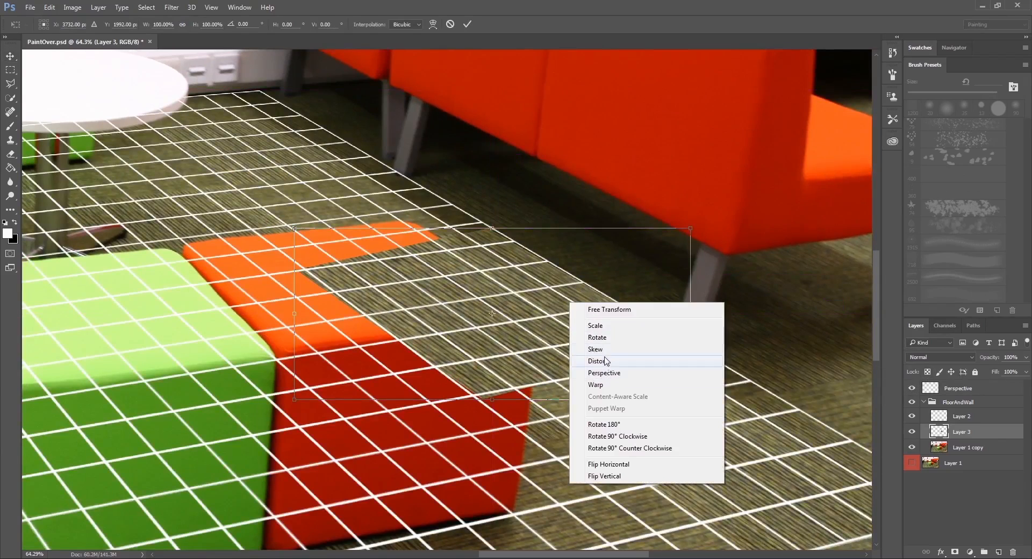
click(595, 360)
drag(295, 229, 291, 212)
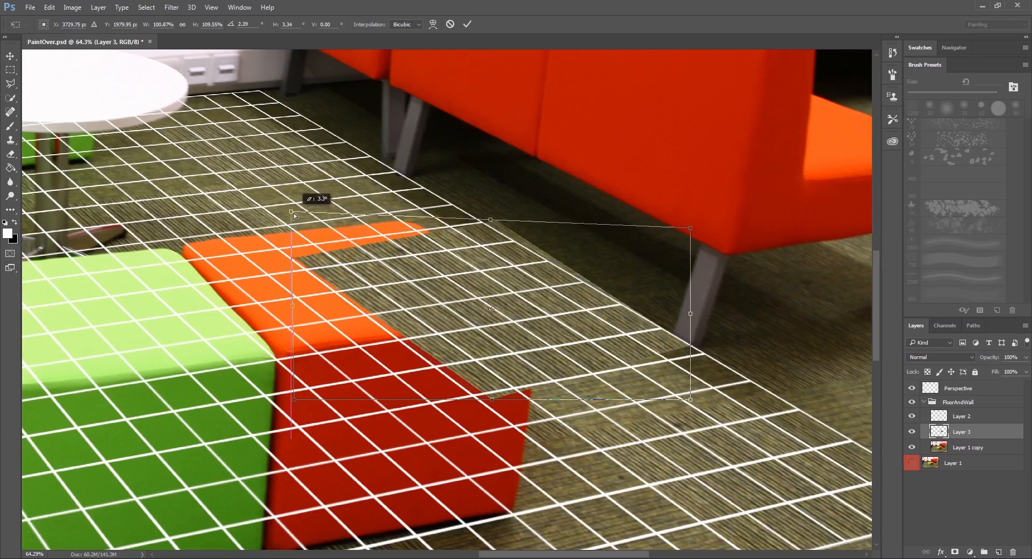
drag(496, 306, 421, 213)
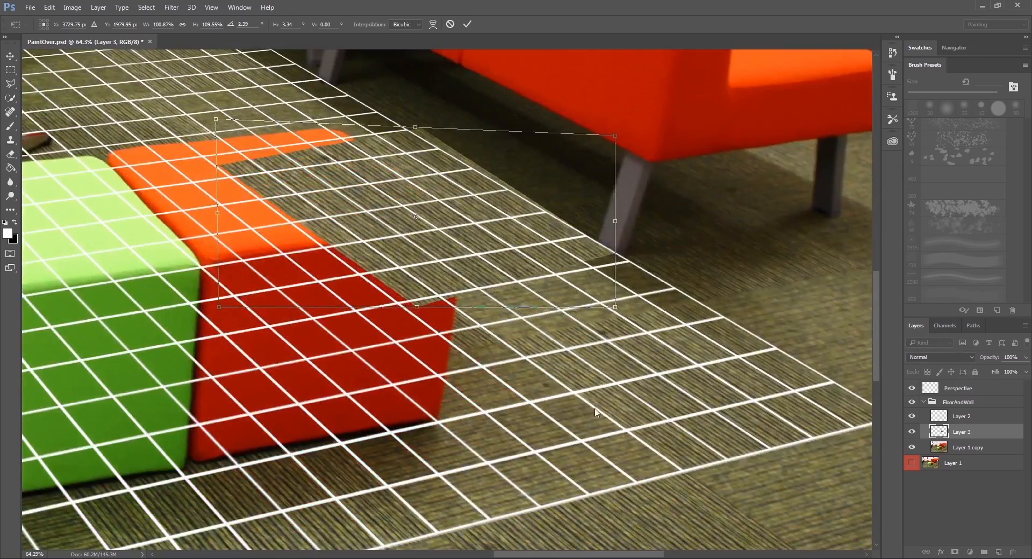
drag(458, 307, 510, 354)
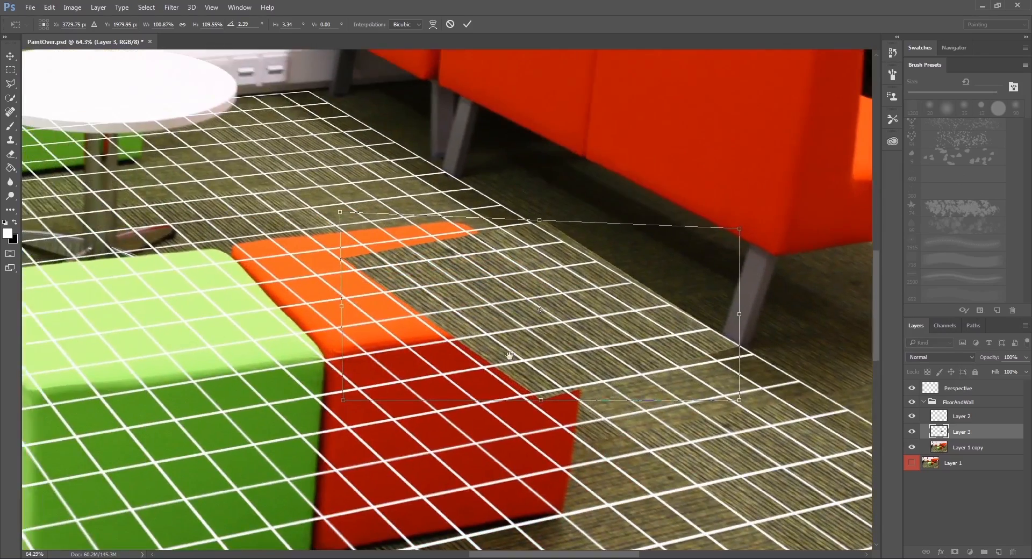
Try to fit the copied carpet tile to the Perspective grid, shifting its left edge and pulling its far right corner toward the grid boundary.
drag(339, 402, 386, 349)
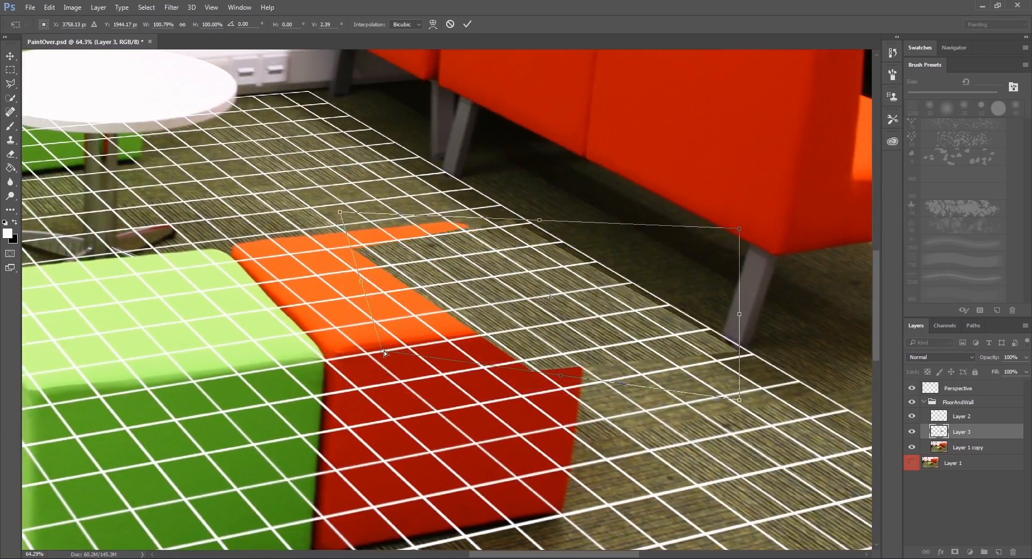
key(ctrl+z)
drag(340, 304, 361, 294)
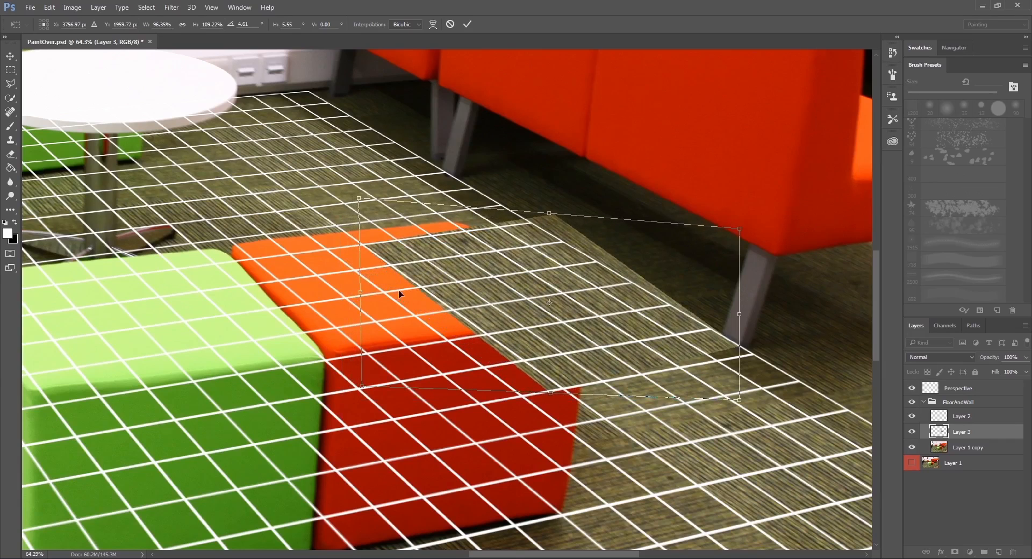
drag(504, 286, 461, 293)
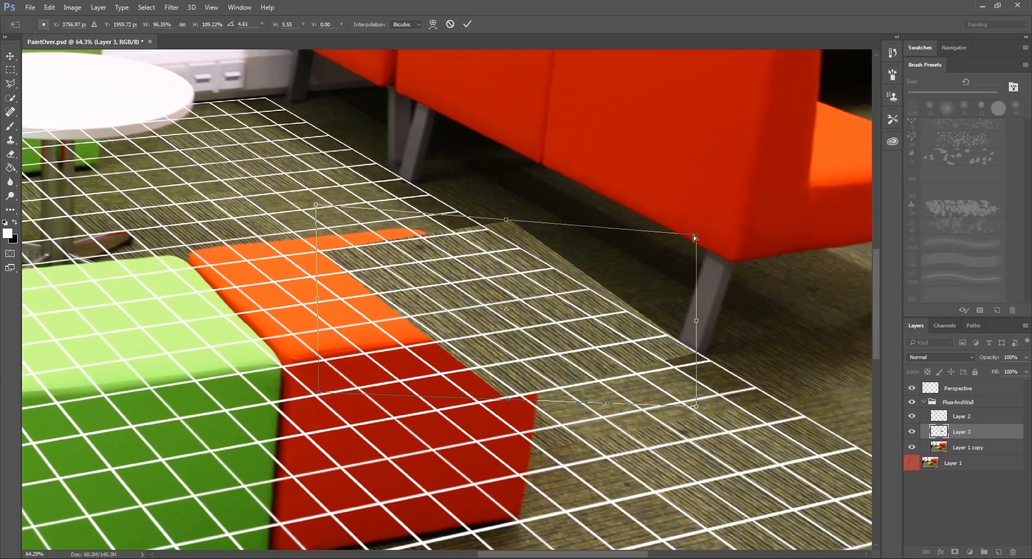
drag(695, 236, 636, 260)
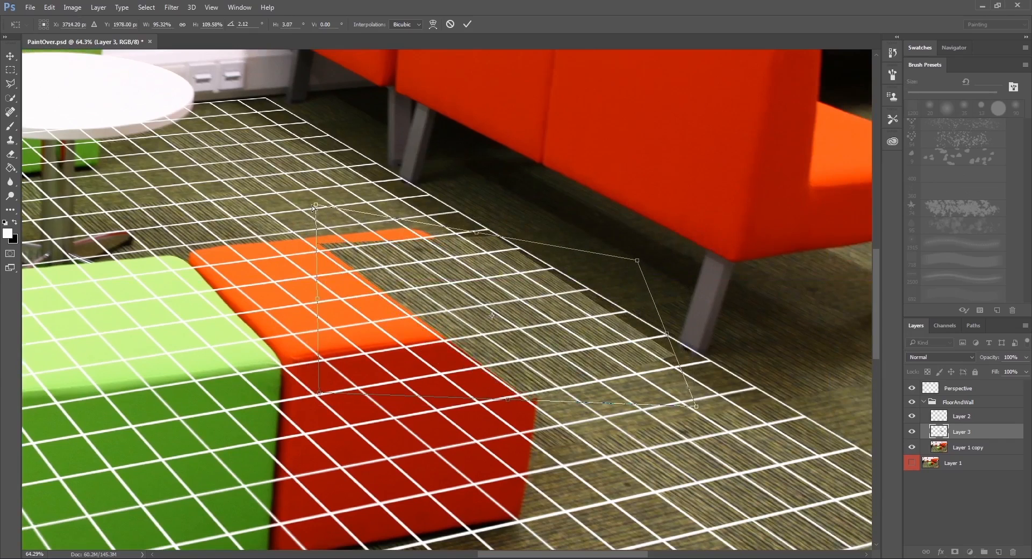
mouse_move(313, 207)
mouse_down()
mouse_move(319, 242)
mouse_move(327, 221)
mouse_up()
drag(637, 260, 663, 245)
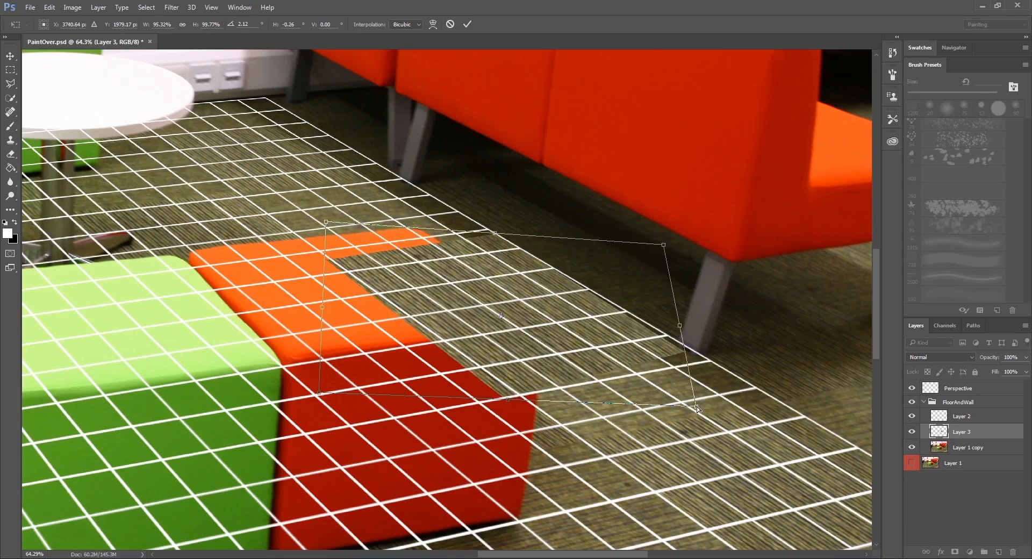
Try to narrow the copied tile by pulling in its right corners and stretching its near left corner toward the green cube.
drag(697, 408, 612, 337)
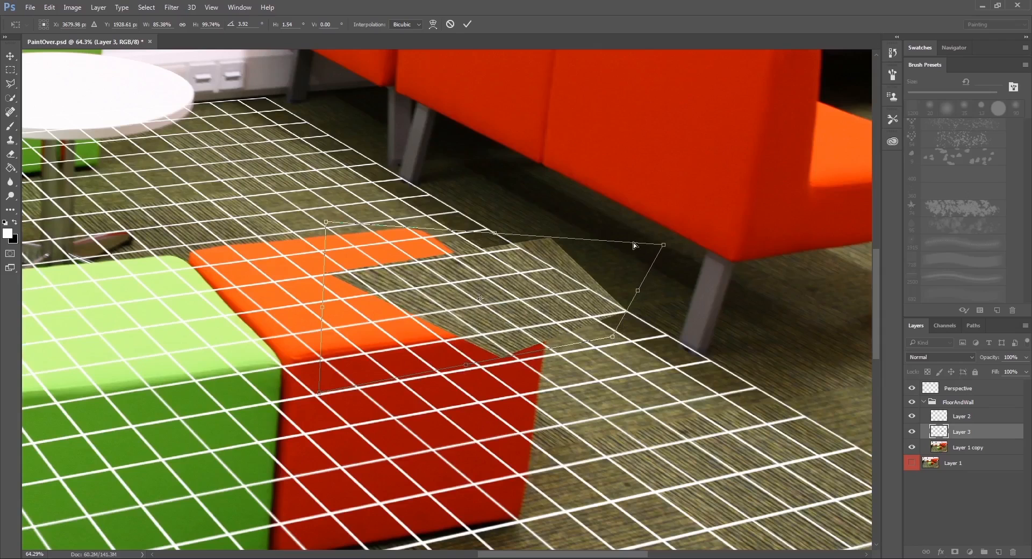
drag(663, 245, 599, 243)
drag(613, 338, 635, 345)
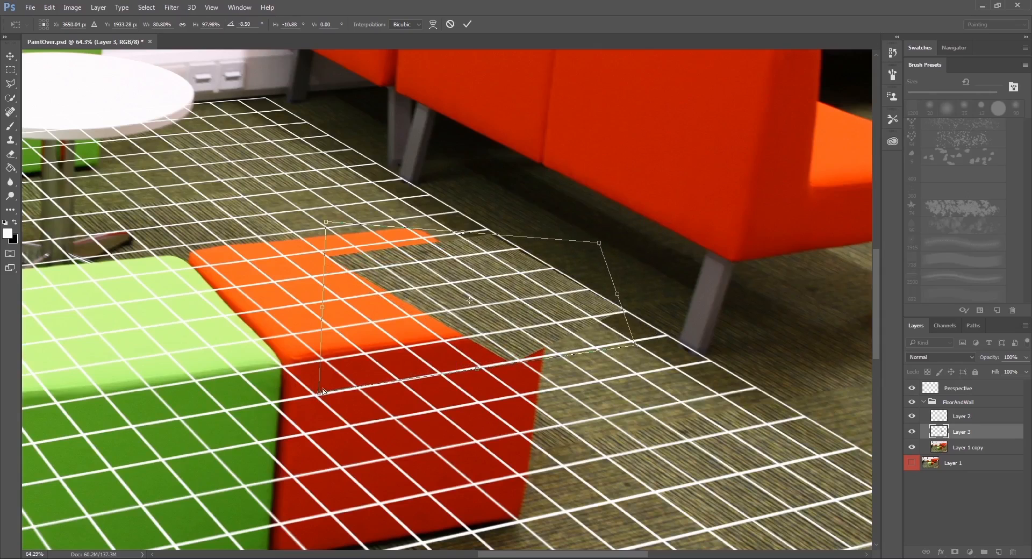
drag(321, 390, 235, 335)
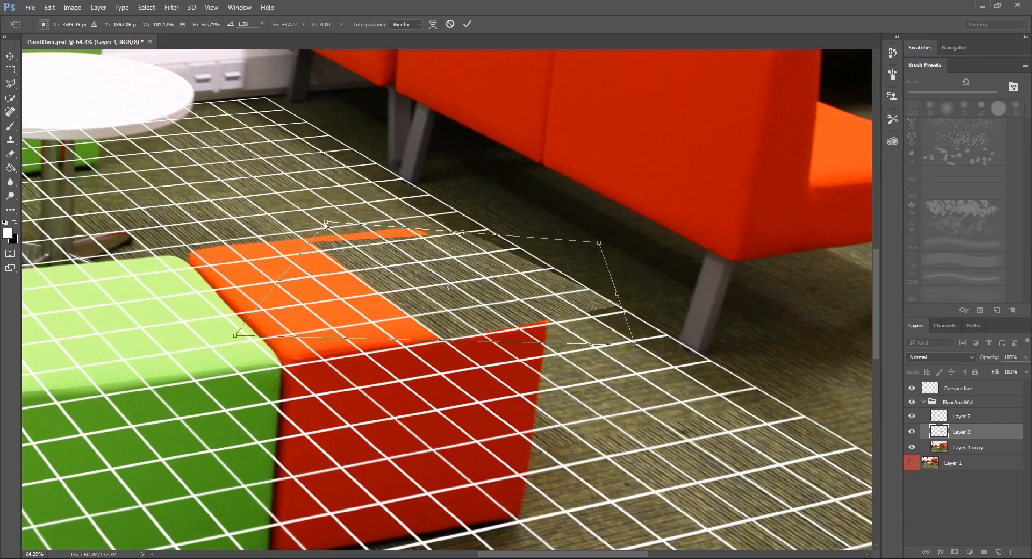
mouse_move(325, 223)
mouse_down()
mouse_move(334, 243)
mouse_move(337, 235)
mouse_up()
drag(600, 244, 634, 229)
drag(635, 347, 605, 359)
drag(520, 307, 589, 326)
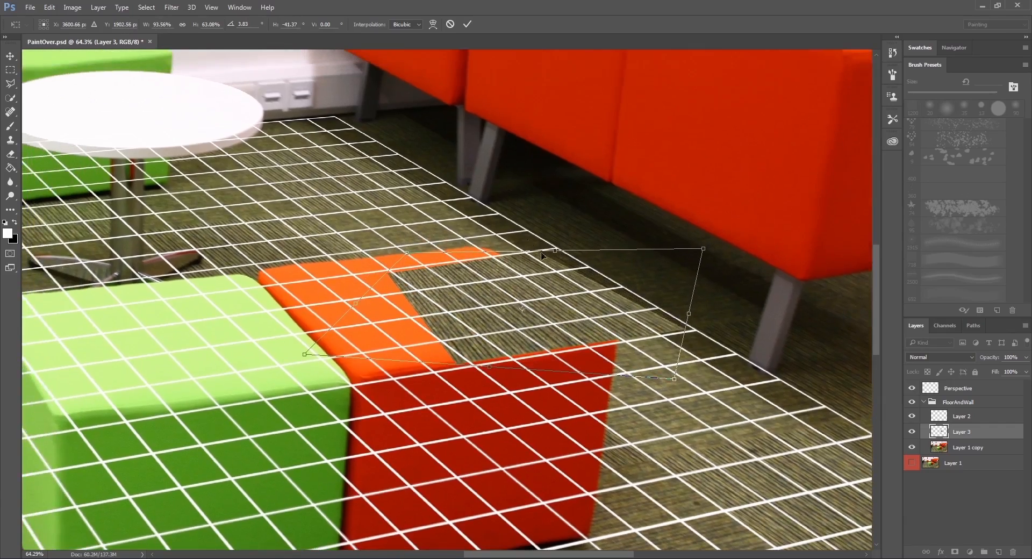
Try to shift the distorted tile toward the sofa, widening its far edge and shortening its near edge to follow the grid.
drag(407, 253, 407, 252)
drag(568, 268, 596, 270)
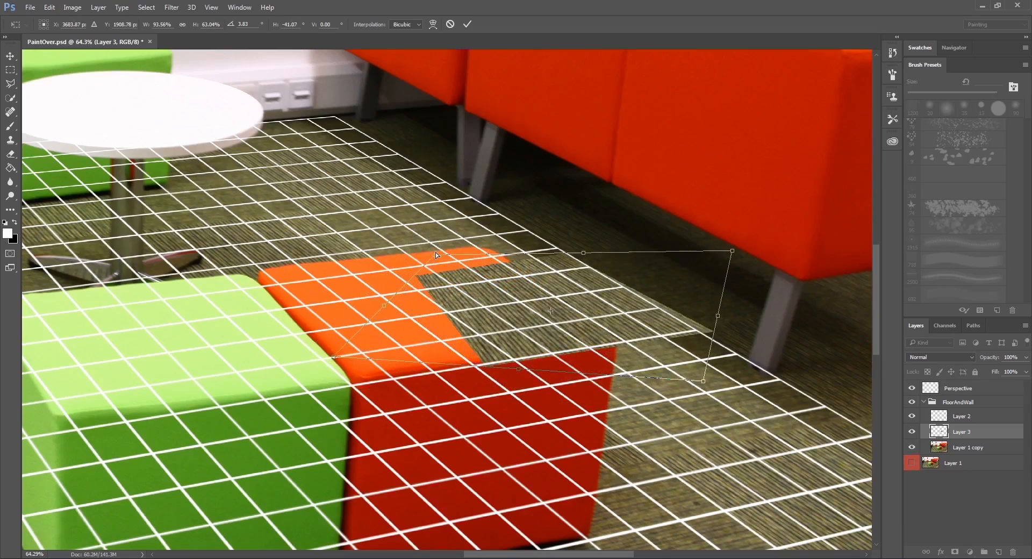
drag(582, 358, 533, 312)
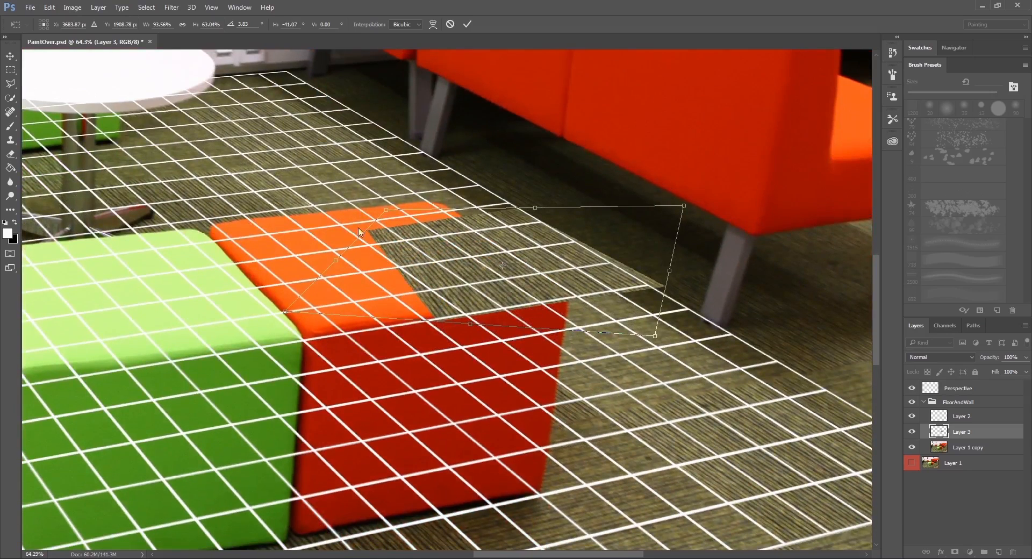
drag(383, 210, 369, 215)
drag(684, 206, 722, 203)
drag(655, 337, 614, 322)
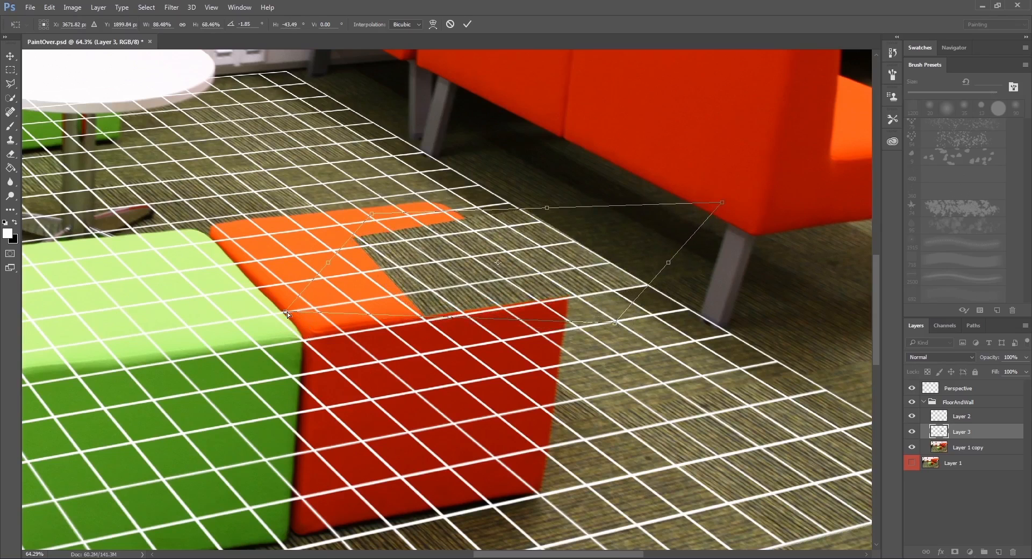
drag(286, 312, 358, 310)
mouse_move(614, 325)
mouse_down()
mouse_move(614, 308)
mouse_move(623, 316)
mouse_up()
drag(357, 309, 337, 315)
Try a final corner adjustment on the tile copy over the orange cube's far corner and apply the distortion.
drag(401, 255, 422, 288)
drag(389, 247, 368, 228)
drag(742, 238, 675, 257)
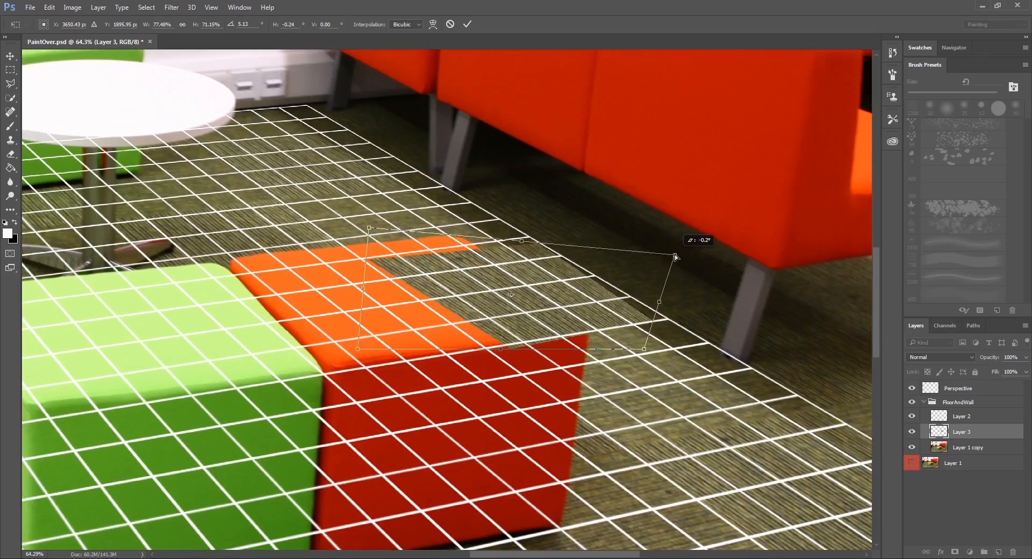
drag(644, 349, 663, 349)
drag(356, 350, 271, 348)
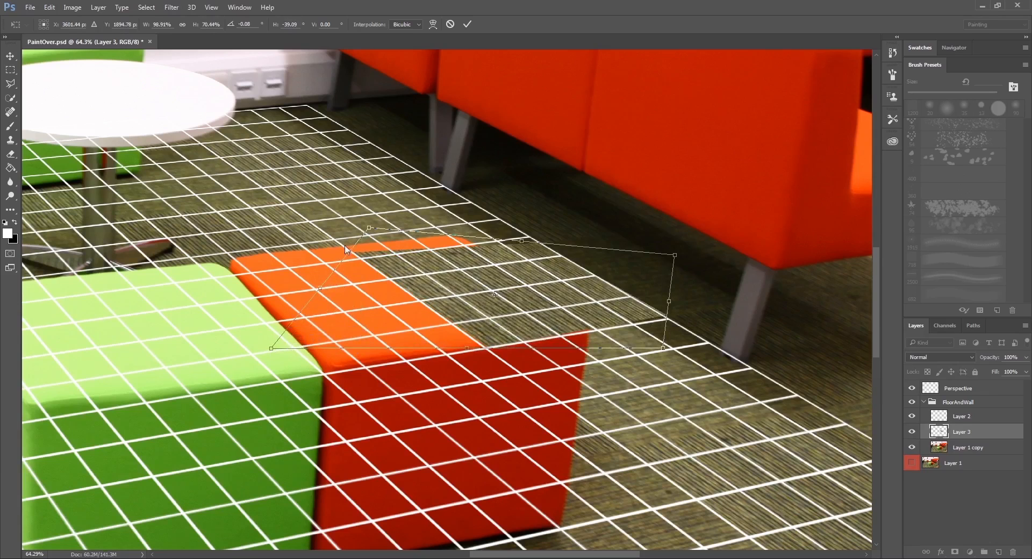
drag(371, 229, 395, 250)
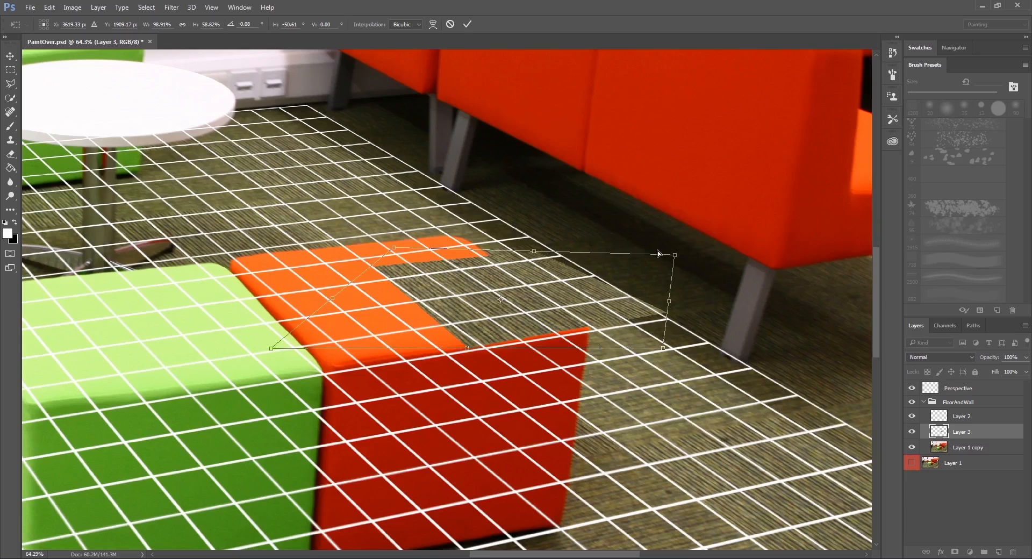
drag(674, 257, 685, 240)
key(Return)
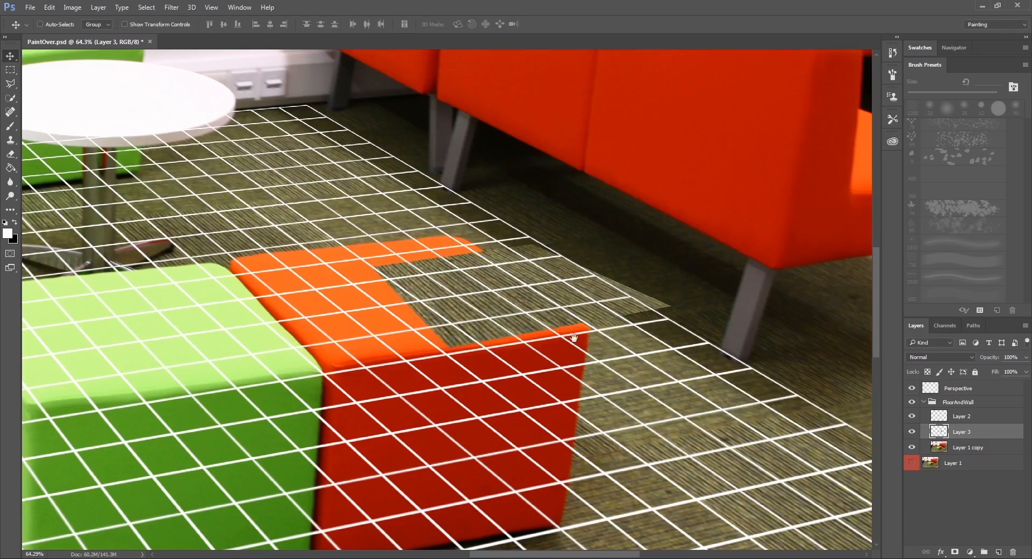
Hide the Perspective grid and delete Layer 3 with the distorted carpet tile.
drag(572, 337, 461, 252)
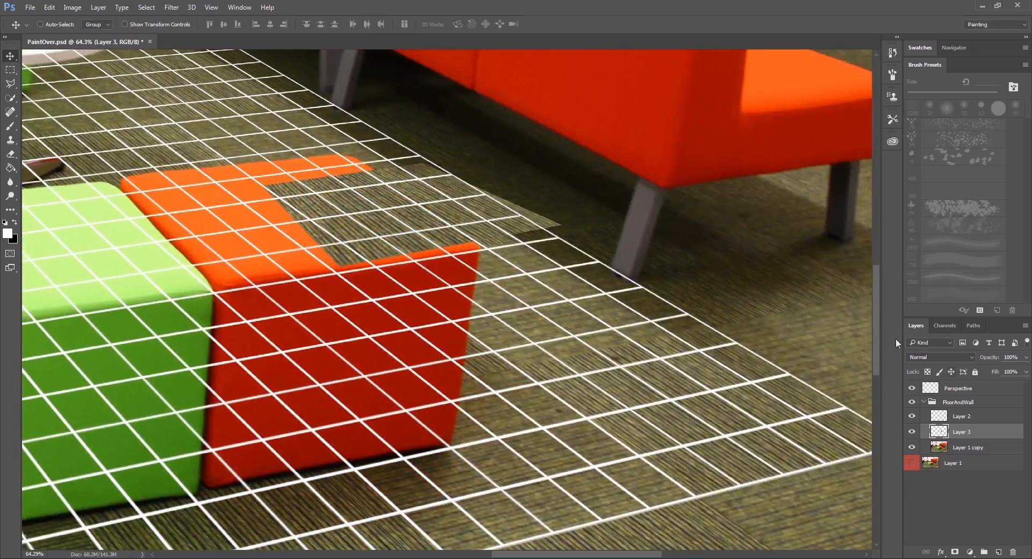
click(912, 388)
drag(449, 213, 430, 258)
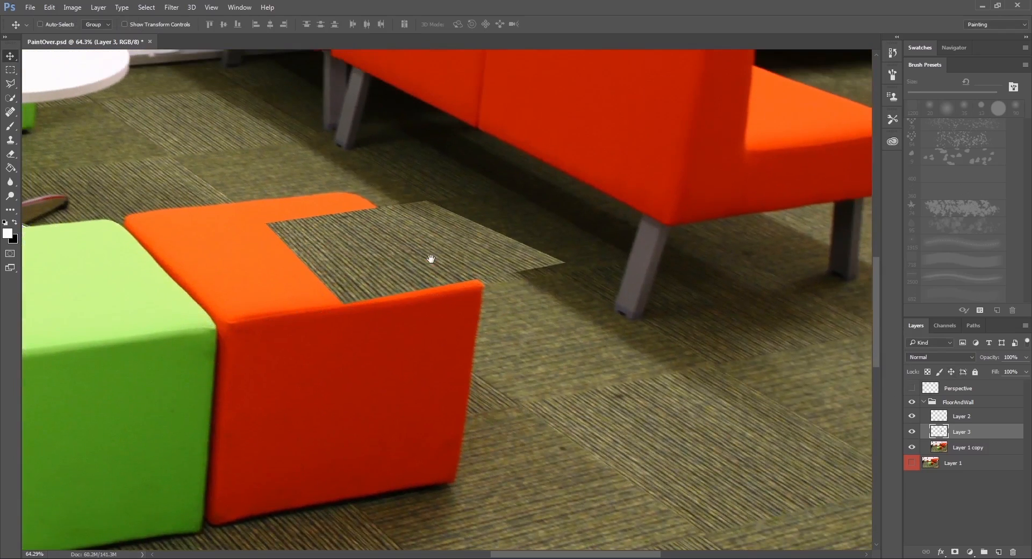
key(Delete)
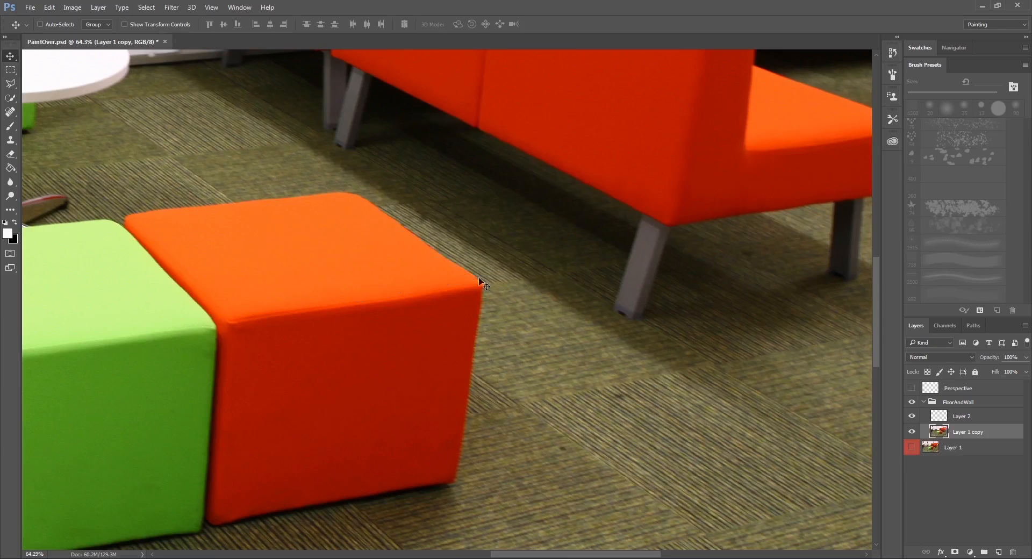
Show the Perspective grid and outline a tile-shaped selection along its lines over the orange cube's far corner with the Polygonal Lasso.
drag(499, 325, 498, 306)
click(913, 388)
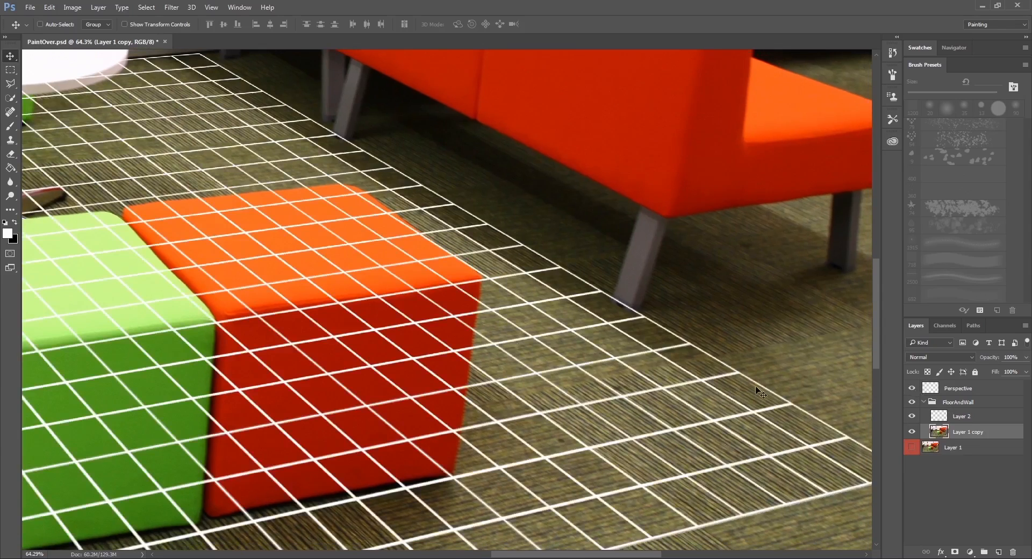
drag(414, 272, 440, 288)
click(10, 83)
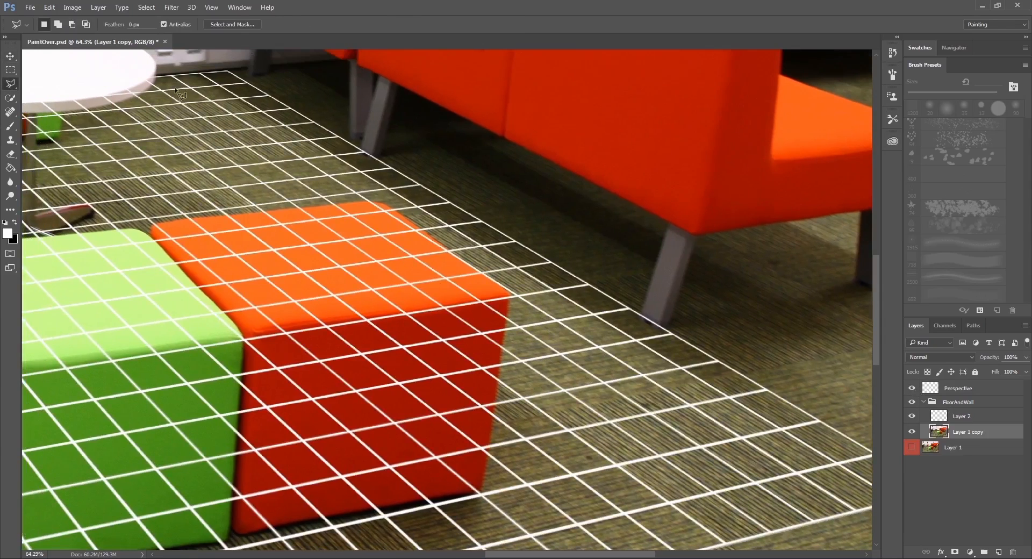
click(458, 208)
click(290, 231)
click(407, 314)
click(466, 215)
Hide the Perspective grid, subtract a thin strip from the selection's near edge, and check the selection against the grid.
click(911, 388)
drag(432, 364, 441, 349)
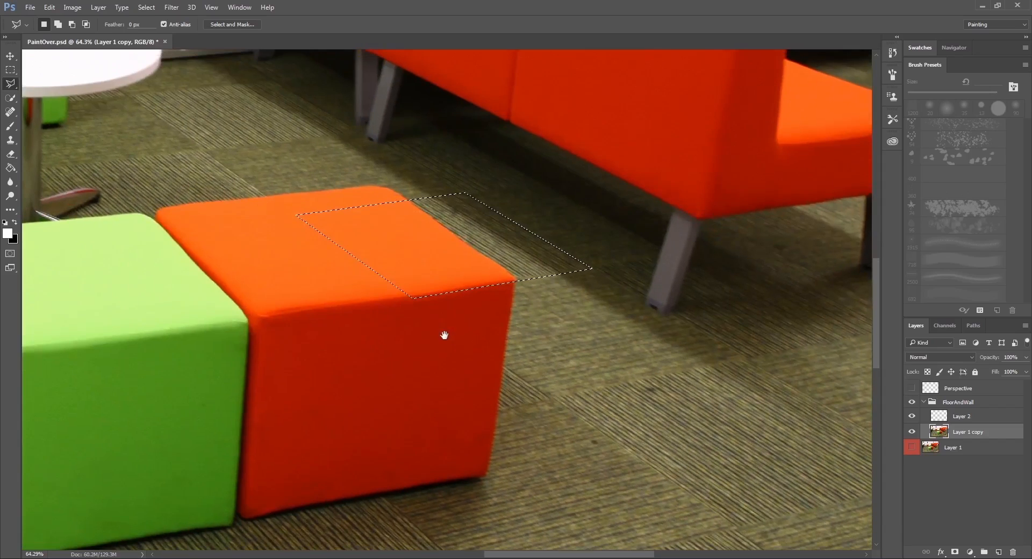
scroll(481, 292, up, 5)
key(alt)
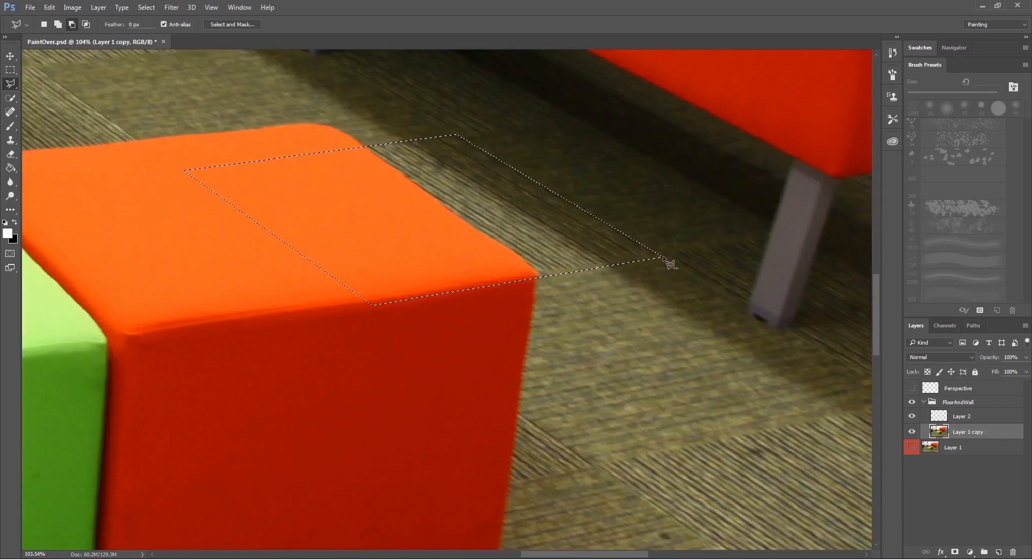
click(664, 257)
click(343, 305)
click(472, 342)
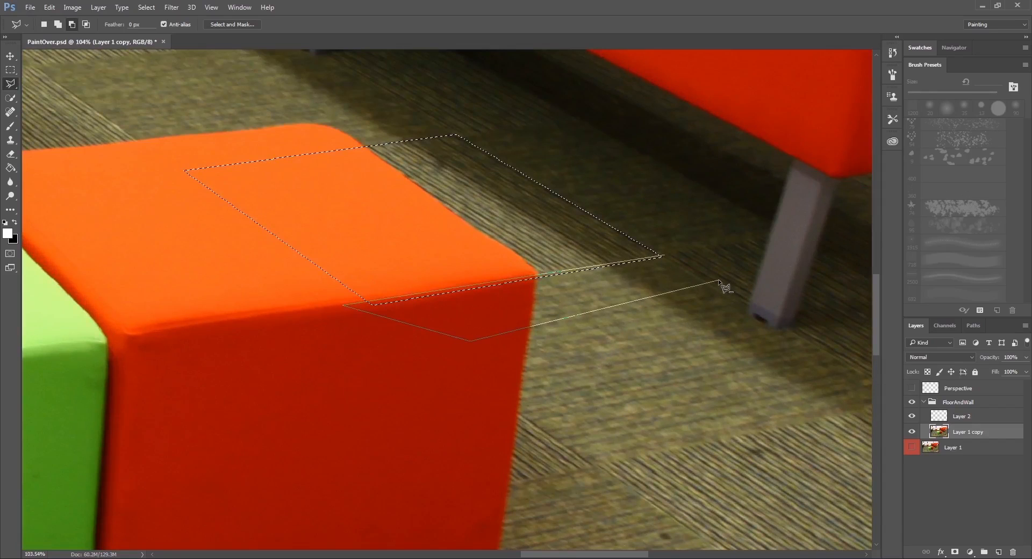
double_click(719, 280)
click(911, 388)
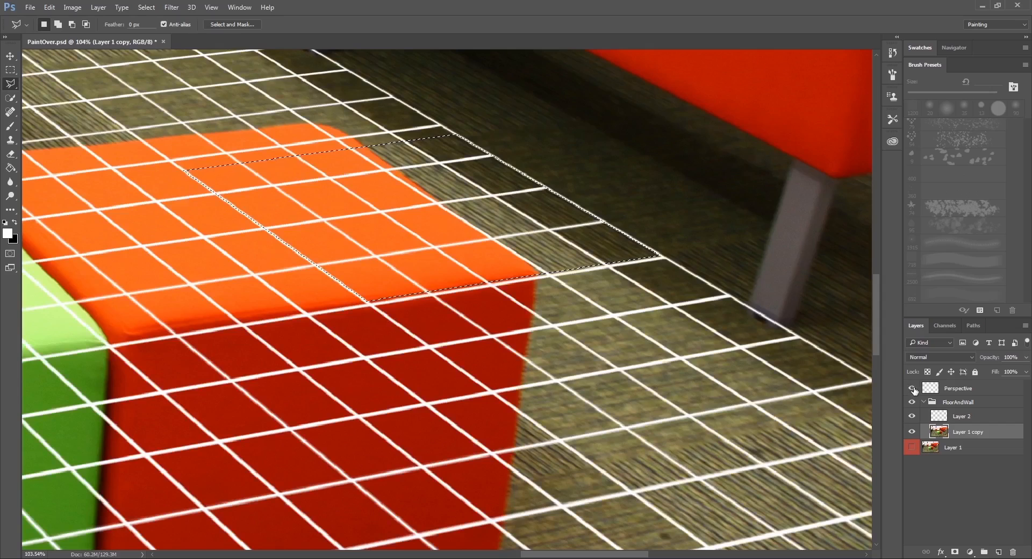
click(912, 388)
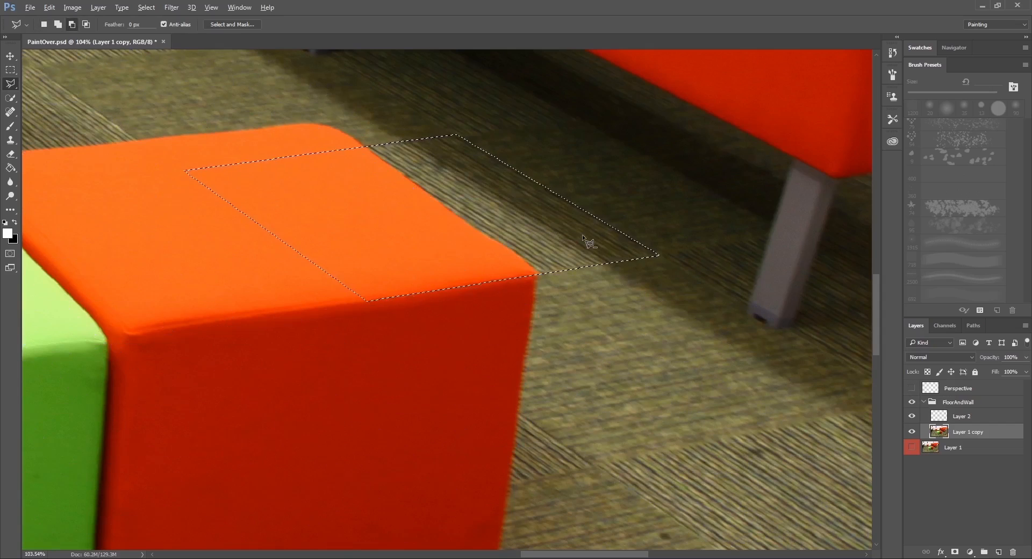
Clone striped carpet over the orange cube's far edge within the selection on Layer 2, using a soft Clone Stamp brush.
scroll(581, 232, down, 5)
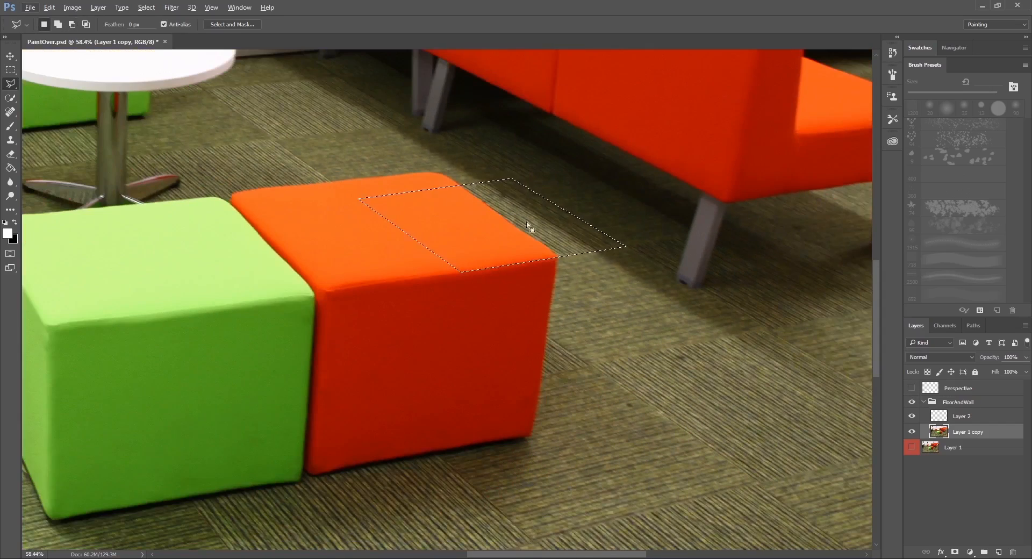
drag(527, 274, 392, 242)
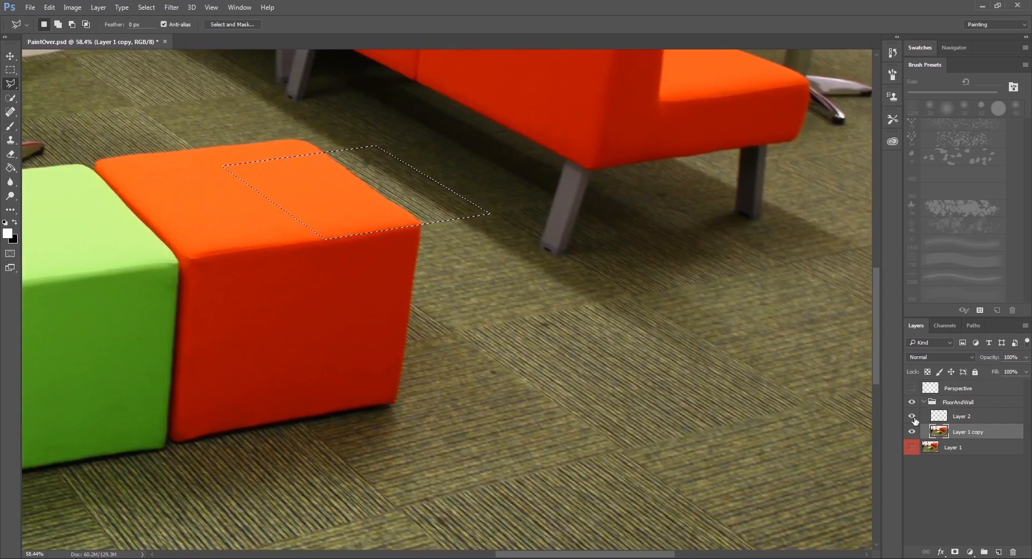
click(962, 416)
click(11, 142)
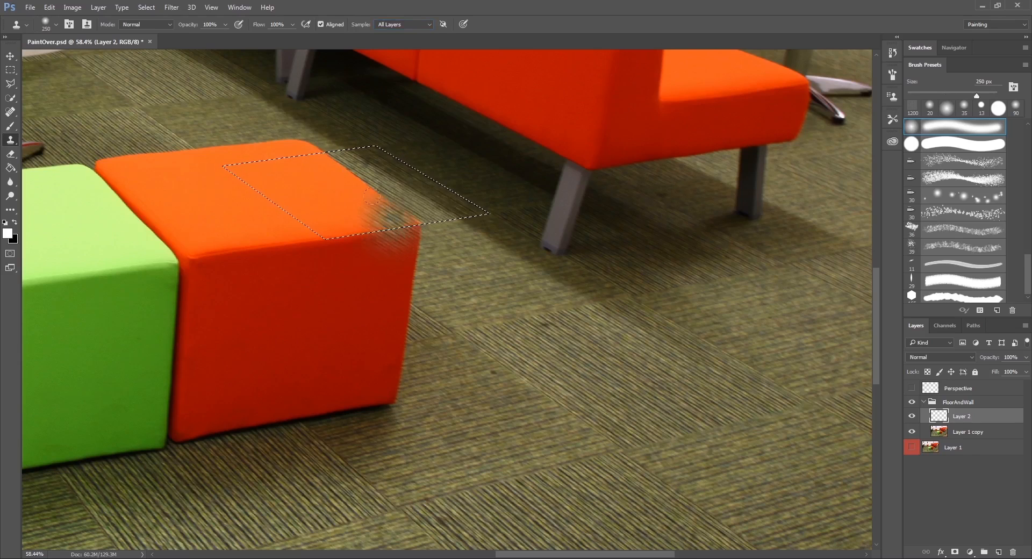
drag(361, 183, 383, 206)
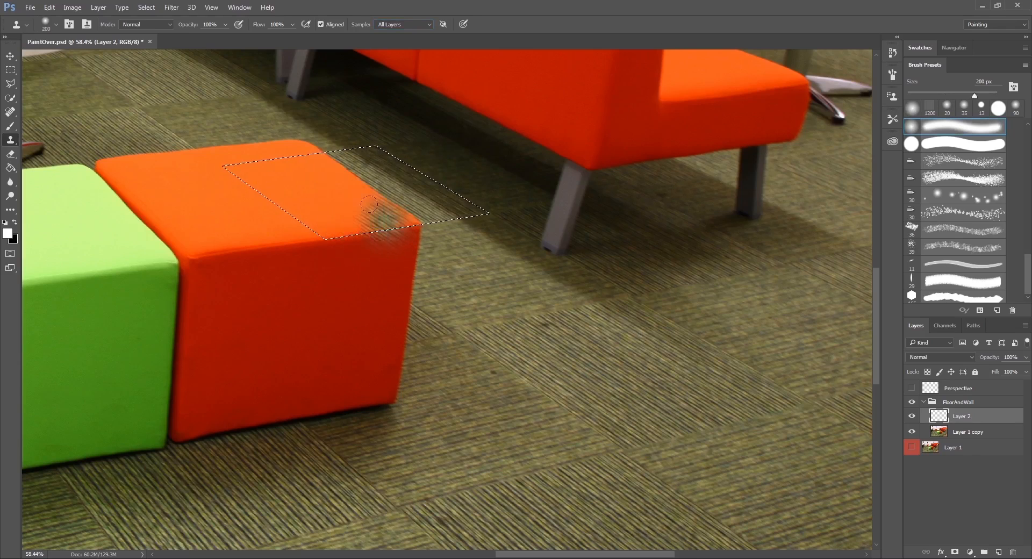
mouse_move(401, 210)
mouse_down()
mouse_move(309, 154)
mouse_move(343, 175)
mouse_move(323, 174)
mouse_move(306, 141)
mouse_up()
Resample the striped carpet and clone over the rest of the selected tile area with a 150 px brush.
alt+click(718, 428)
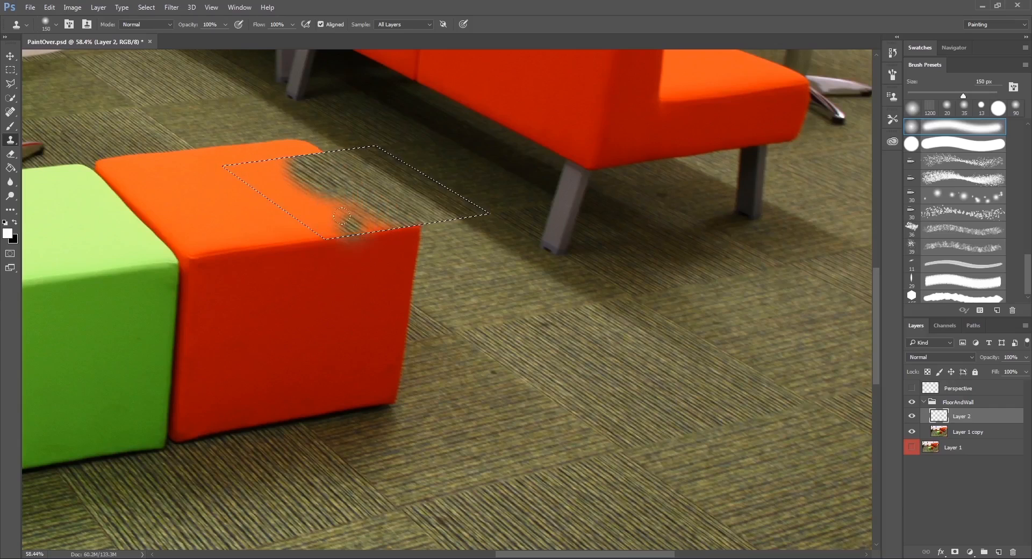
mouse_move(376, 220)
mouse_down()
mouse_move(281, 166)
mouse_move(260, 180)
mouse_move(247, 169)
mouse_up()
mouse_move(278, 197)
mouse_down()
mouse_move(307, 214)
mouse_move(300, 196)
mouse_move(315, 207)
mouse_move(296, 184)
mouse_move(340, 223)
mouse_move(379, 208)
mouse_move(277, 168)
mouse_up()
alt+click(563, 342)
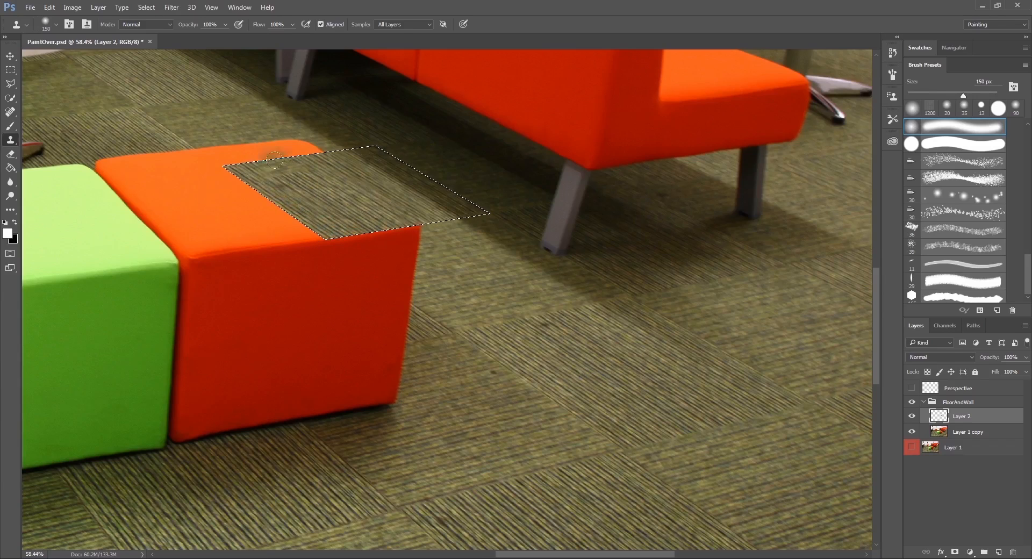
drag(433, 257, 507, 270)
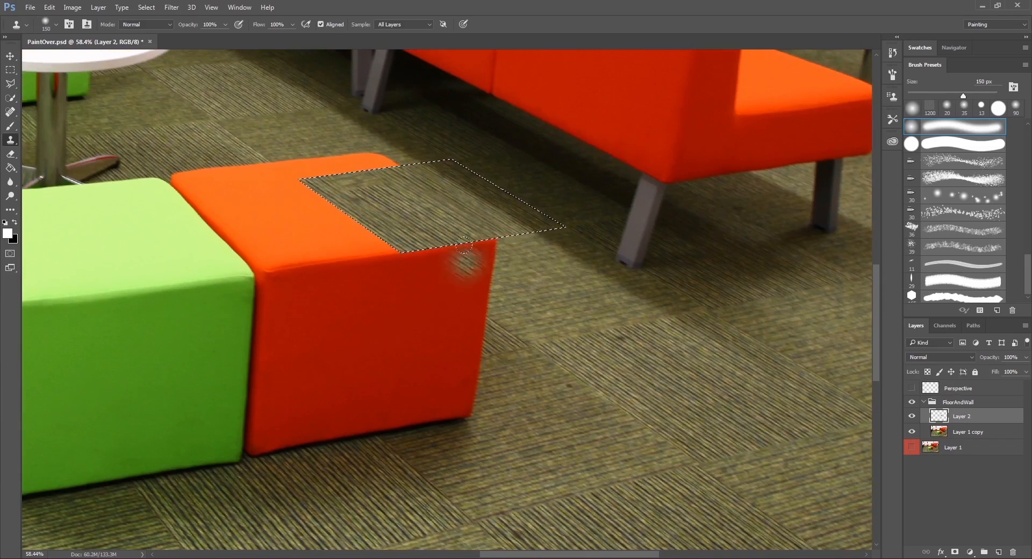
click(11, 83)
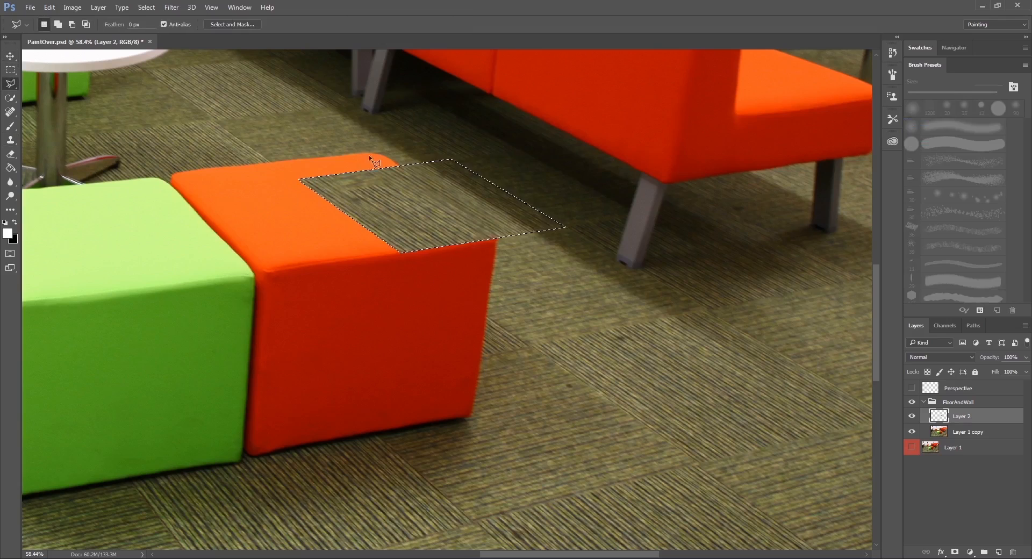
drag(382, 178, 350, 292)
key(ctrl+z)
key(s)
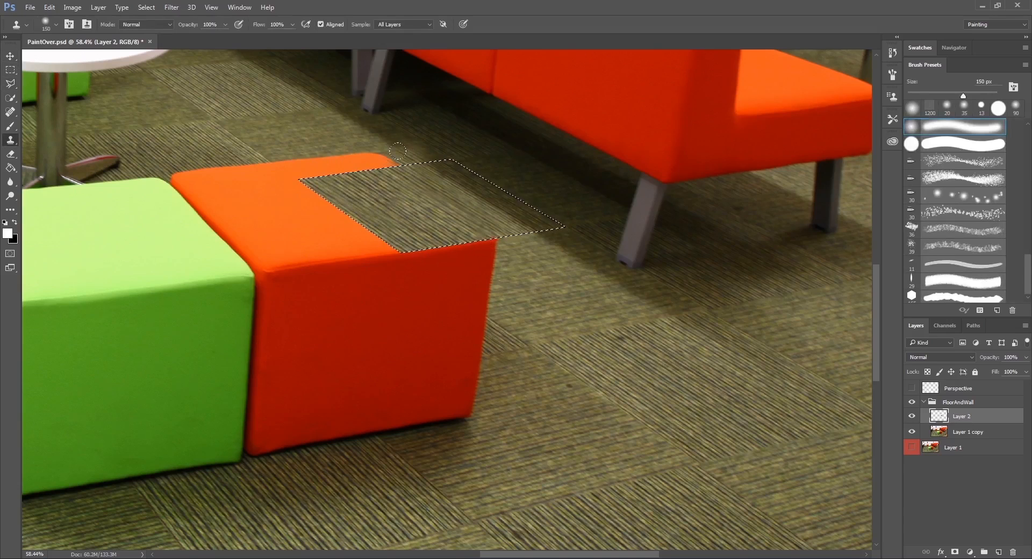
Resample the striped carpet, clone over the selected tile's far corner on the orange cube, and clear the selection.
alt+click(682, 461)
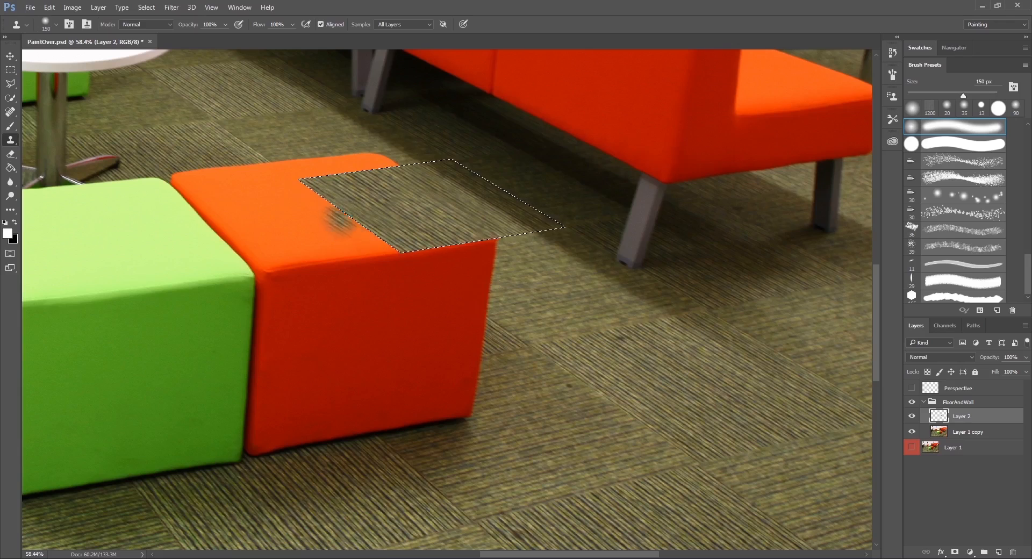
drag(322, 186, 330, 184)
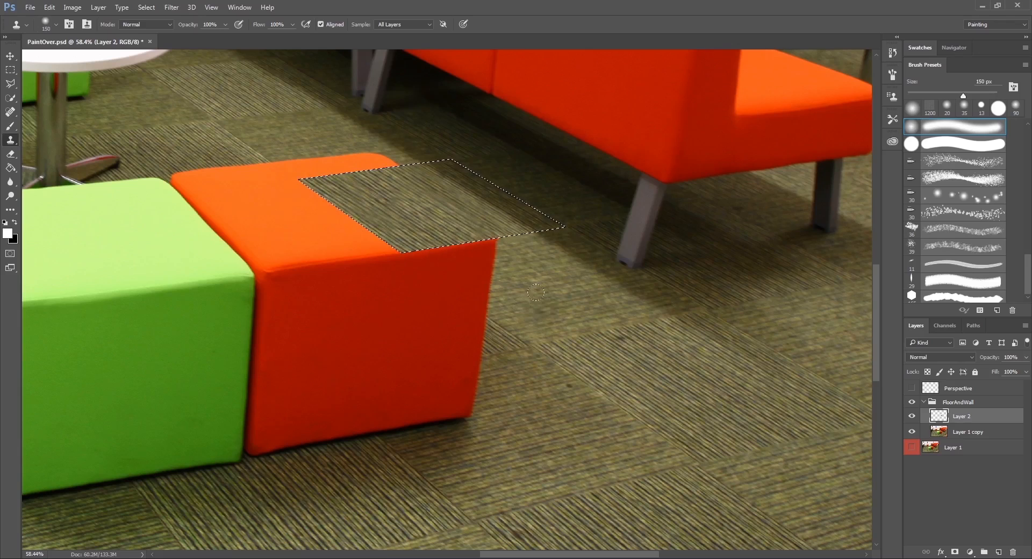
key(m)
mouse_move(451, 214)
mouse_down()
mouse_move(407, 317)
mouse_move(487, 317)
mouse_up()
key(ctrl+d)
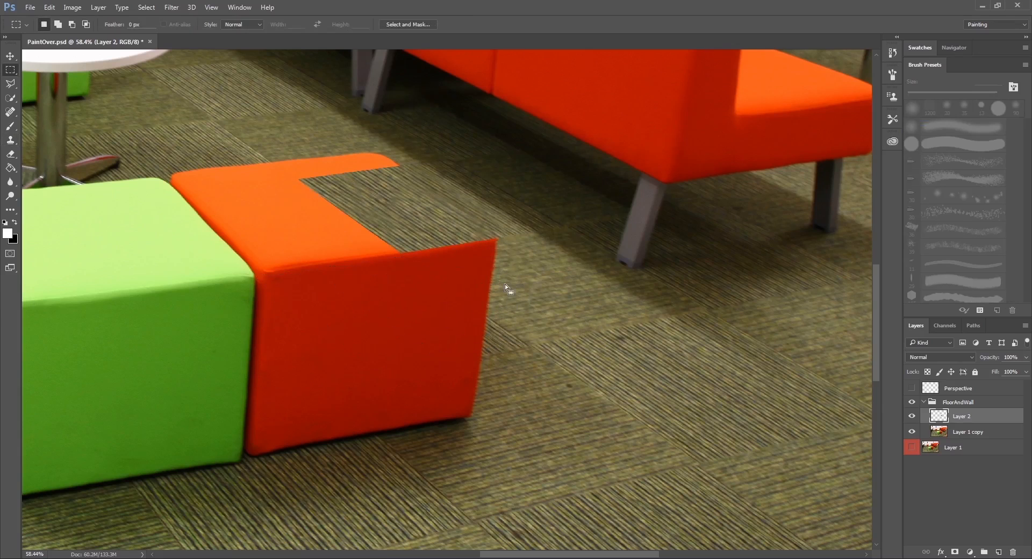
Outline a tile selection over the orange cube's far front corner along the Perspective grid with the Polygonal Lasso, and hide the grid.
drag(492, 263, 509, 263)
click(16, 85)
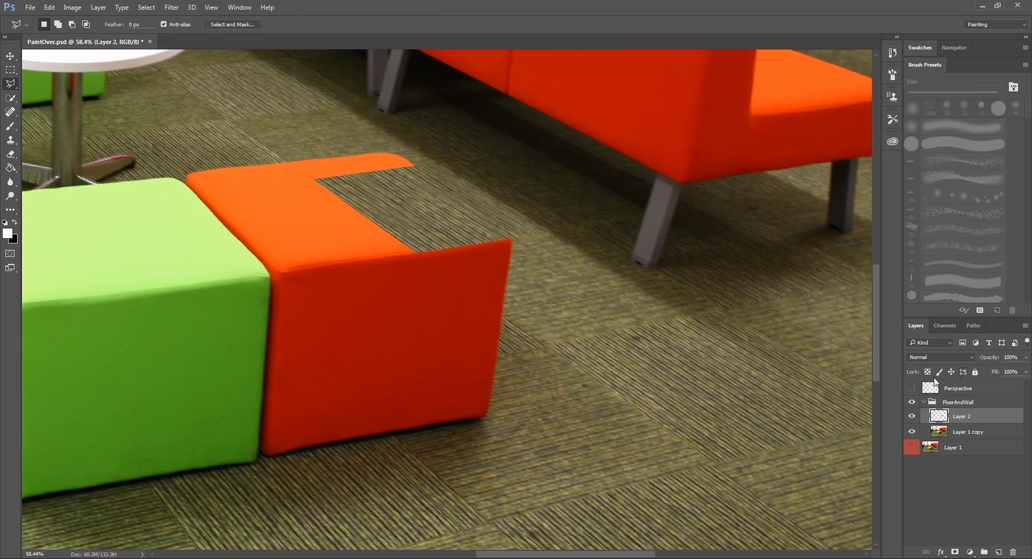
click(911, 388)
scroll(455, 303, up, 3)
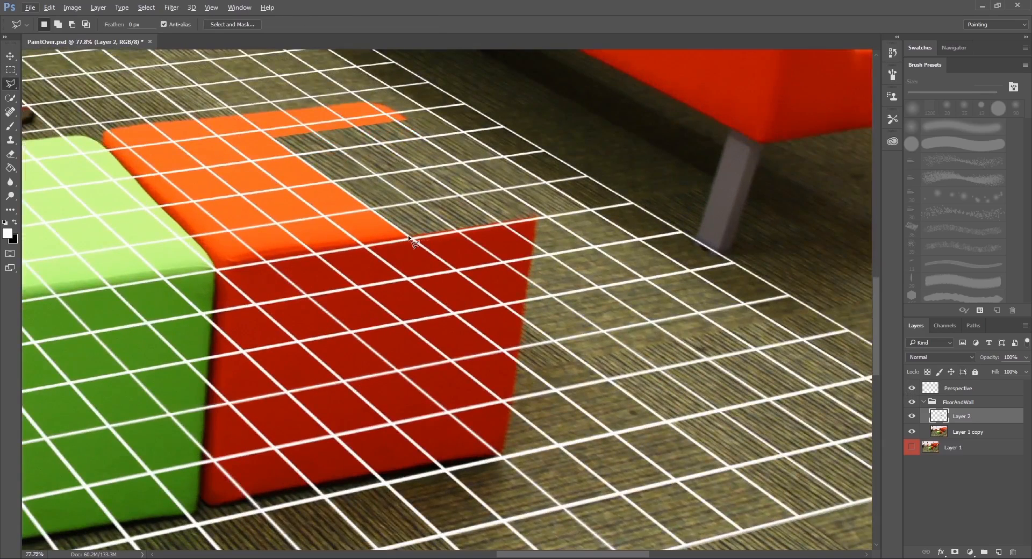
click(580, 358)
click(686, 317)
double_click(559, 214)
click(911, 388)
drag(534, 274, 501, 270)
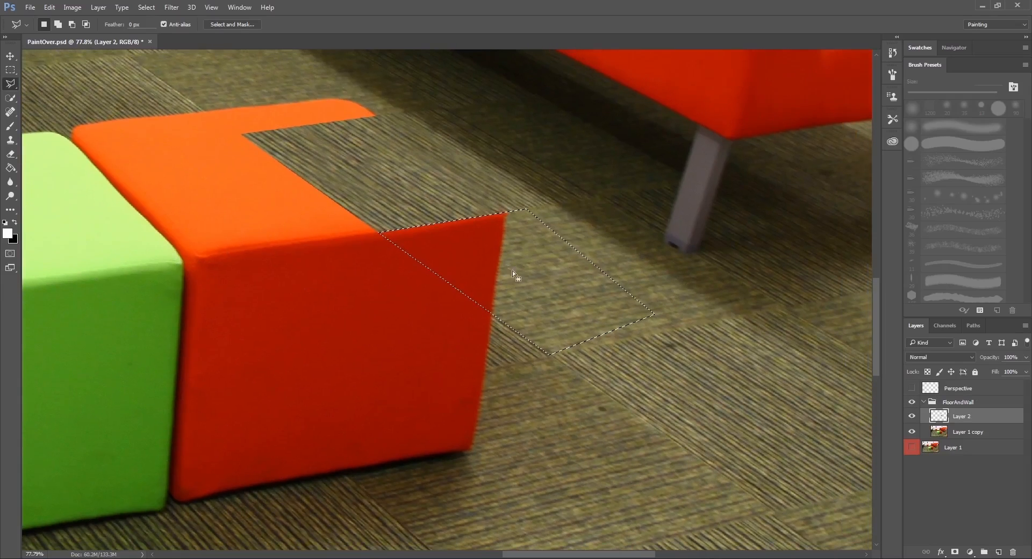
Clone the fine-textured carpet over the red part of the cube inside the selected tile with the Clone Stamp.
key(s)
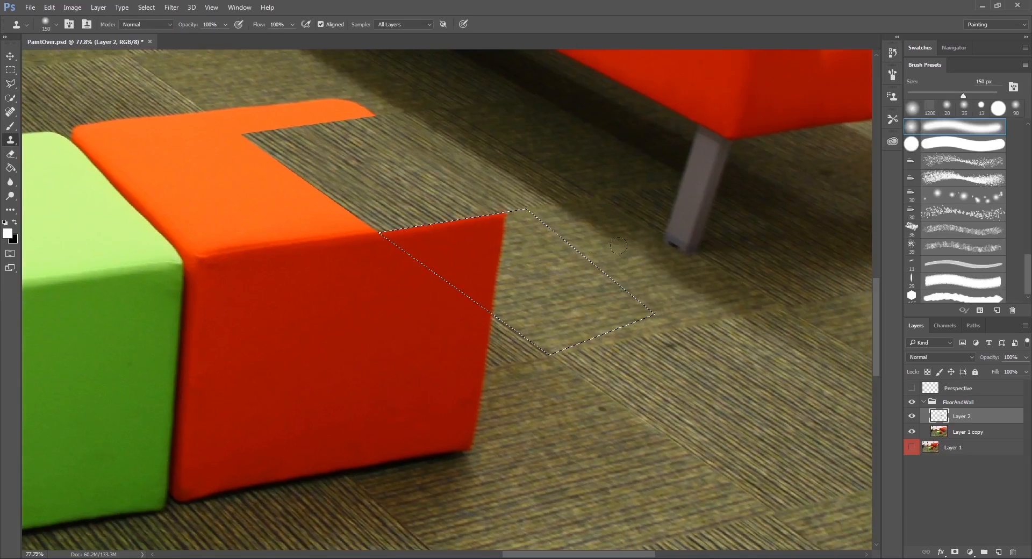
alt+click(593, 295)
mouse_move(491, 276)
mouse_down()
mouse_move(465, 277)
mouse_move(453, 289)
mouse_move(477, 268)
mouse_move(475, 248)
mouse_move(462, 243)
mouse_move(484, 211)
mouse_move(409, 223)
mouse_move(429, 244)
mouse_move(383, 220)
mouse_up()
alt+click(554, 268)
key(ctrl+d)
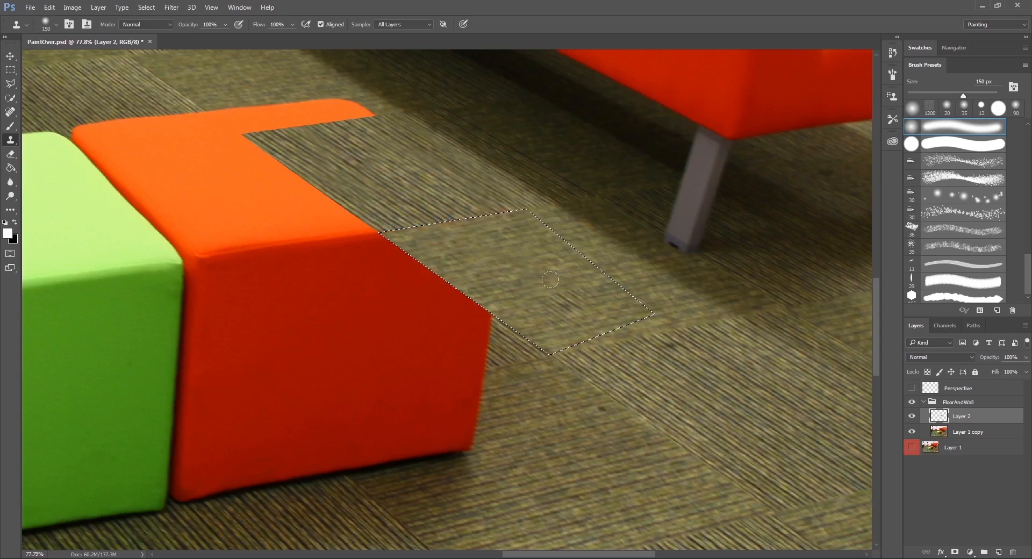
Invert the tile selection, try a clone touch-up along its edge, undo the stroke, and clear the selection.
key(m)
key(ctrl+shift+d)
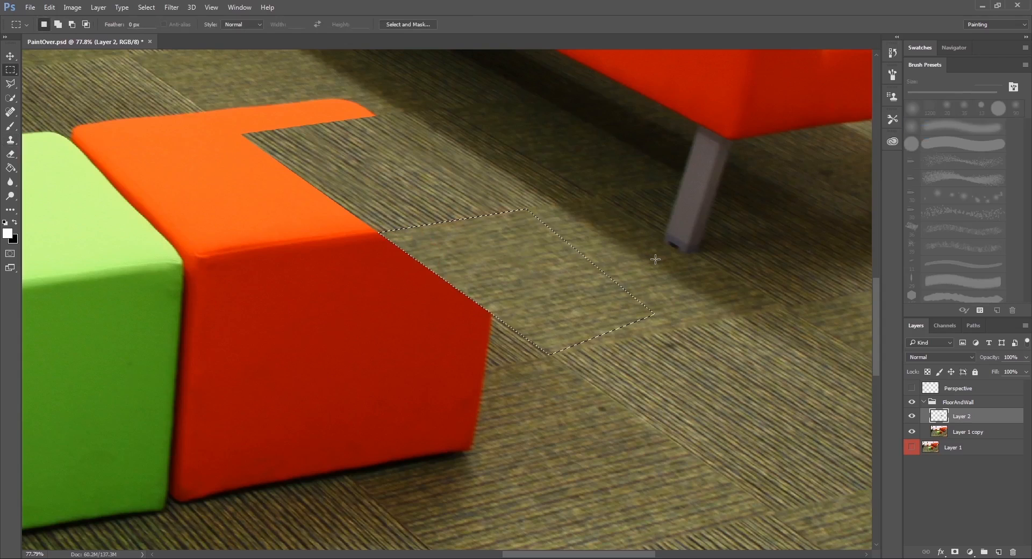
right_click(470, 236)
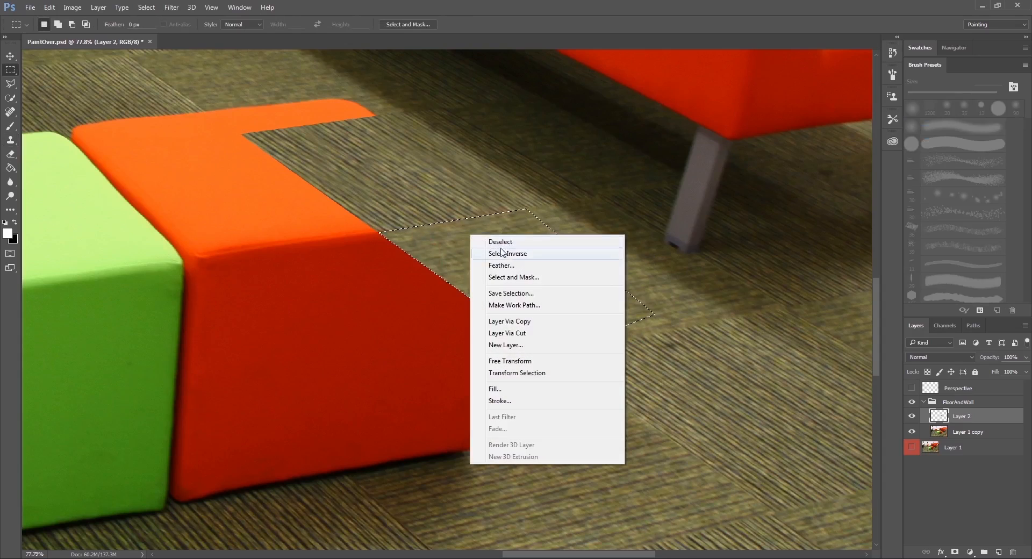
click(509, 257)
key(s)
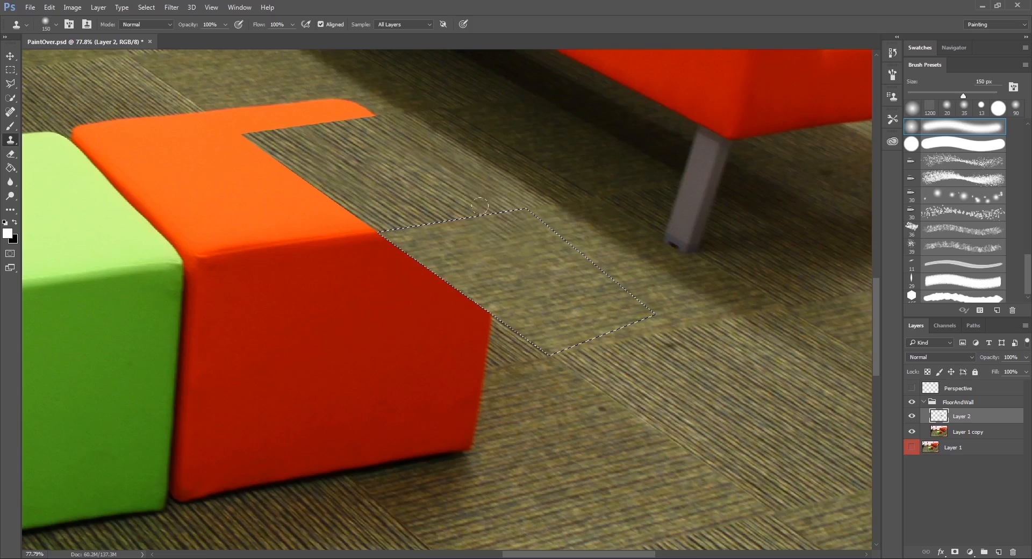
drag(548, 307, 586, 334)
key(ctrl+z)
key(ctrl+d)
key(m)
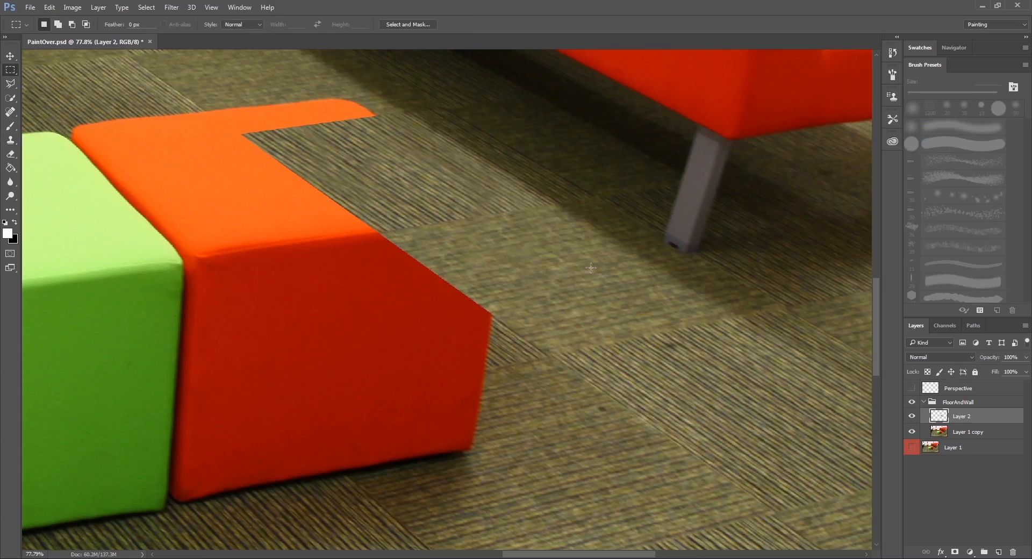
Outline the adjoining tile over the cube's red front face along the Perspective grid with the Polygonal Lasso, and hide the grid.
scroll(470, 212, down, 1)
drag(516, 268, 618, 267)
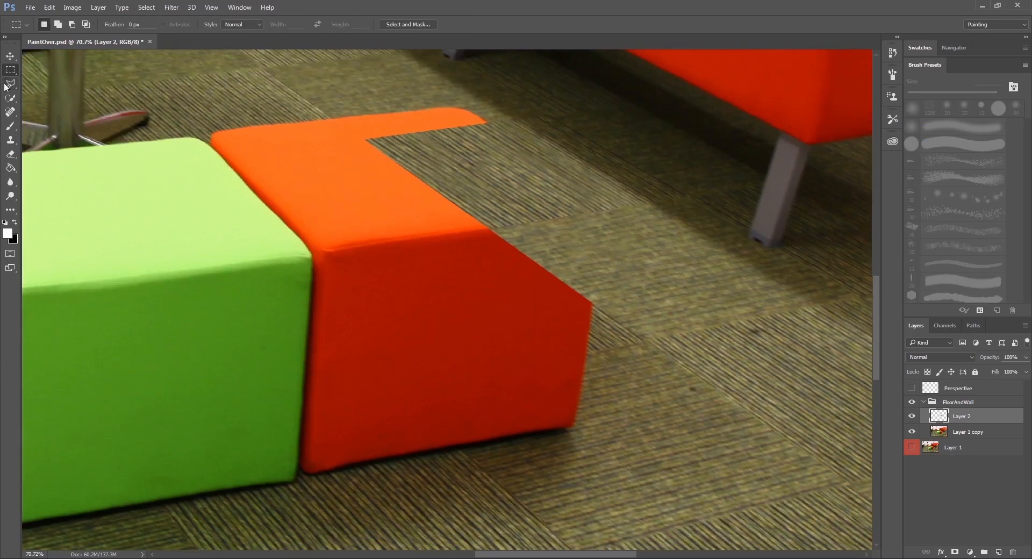
click(8, 84)
click(911, 388)
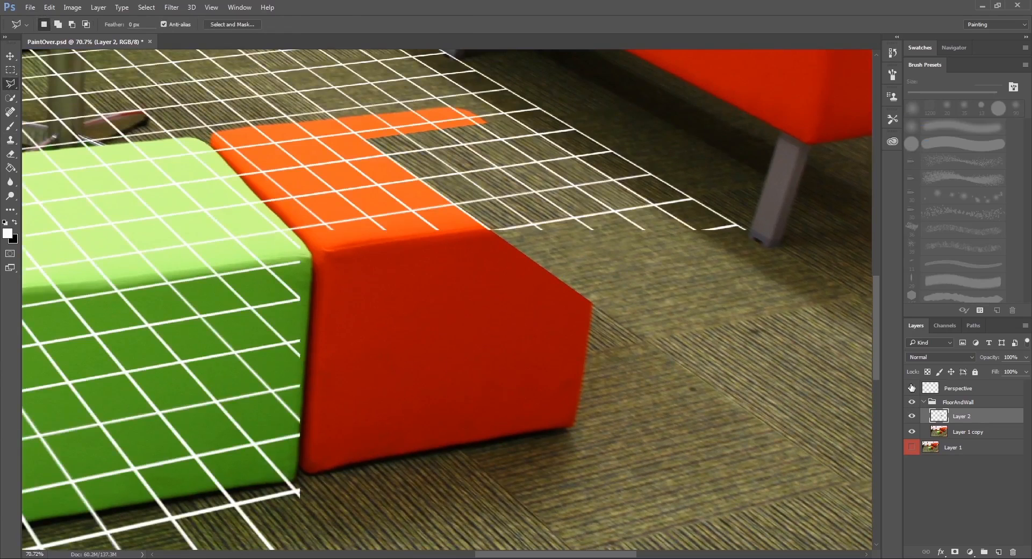
click(645, 341)
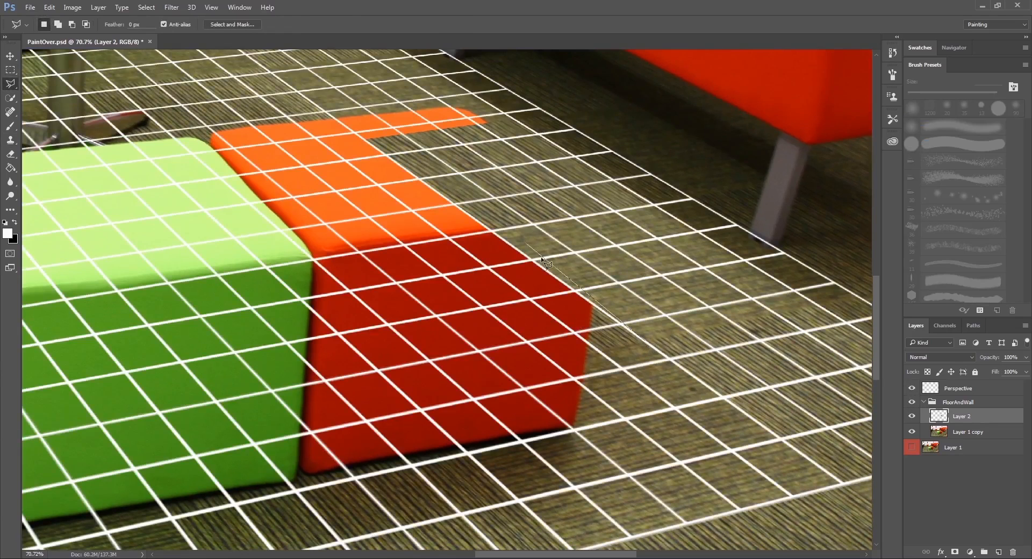
click(491, 232)
click(369, 252)
click(510, 369)
double_click(644, 342)
click(911, 389)
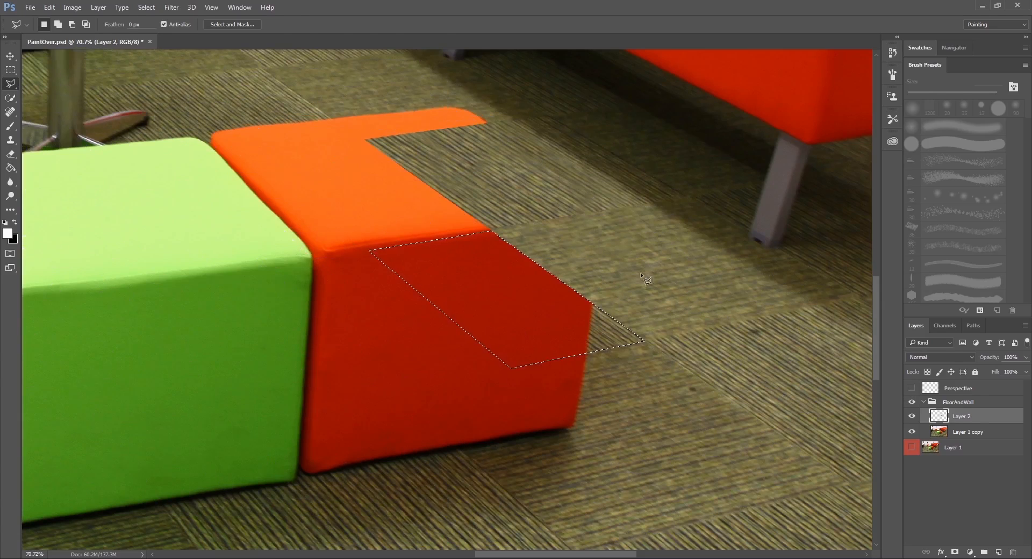
Sample the striped carpet and clone it over the red front face within the selected tile.
key(s)
drag(761, 317, 658, 315)
alt+click(790, 417)
mouse_move(471, 311)
mouse_down()
mouse_move(451, 293)
mouse_move(468, 309)
mouse_move(417, 318)
mouse_move(433, 323)
mouse_move(410, 316)
mouse_move(403, 348)
mouse_move(400, 271)
mouse_move(385, 258)
mouse_move(426, 273)
mouse_move(416, 263)
mouse_move(373, 231)
mouse_move(379, 239)
mouse_move(354, 241)
mouse_move(363, 230)
mouse_move(336, 243)
mouse_move(352, 275)
mouse_move(337, 279)
mouse_move(356, 307)
mouse_move(300, 246)
mouse_move(327, 231)
mouse_move(268, 239)
mouse_up()
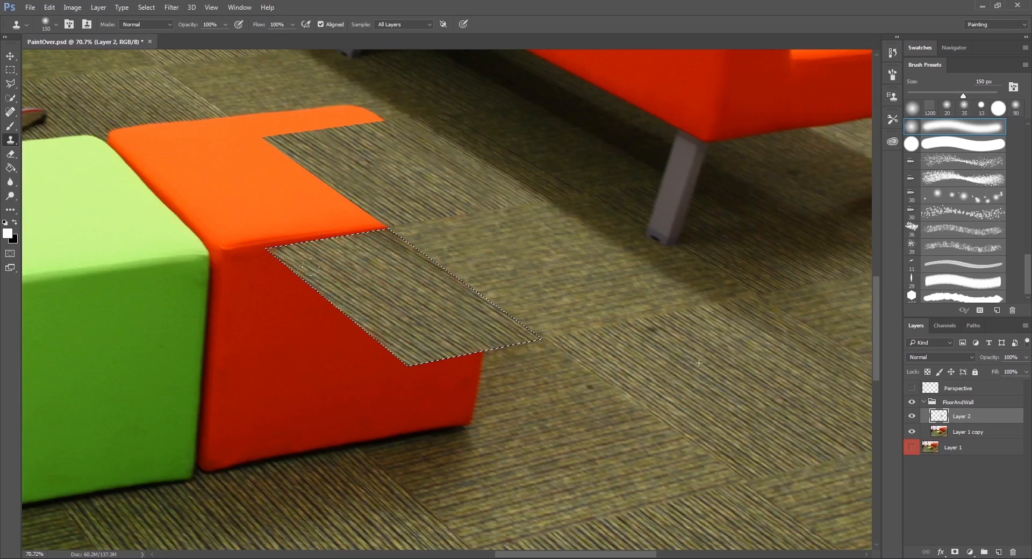
Move the tile-shaped selection onto the orange cube's top and nudge it to meet the cloned tiles' edges.
key(m)
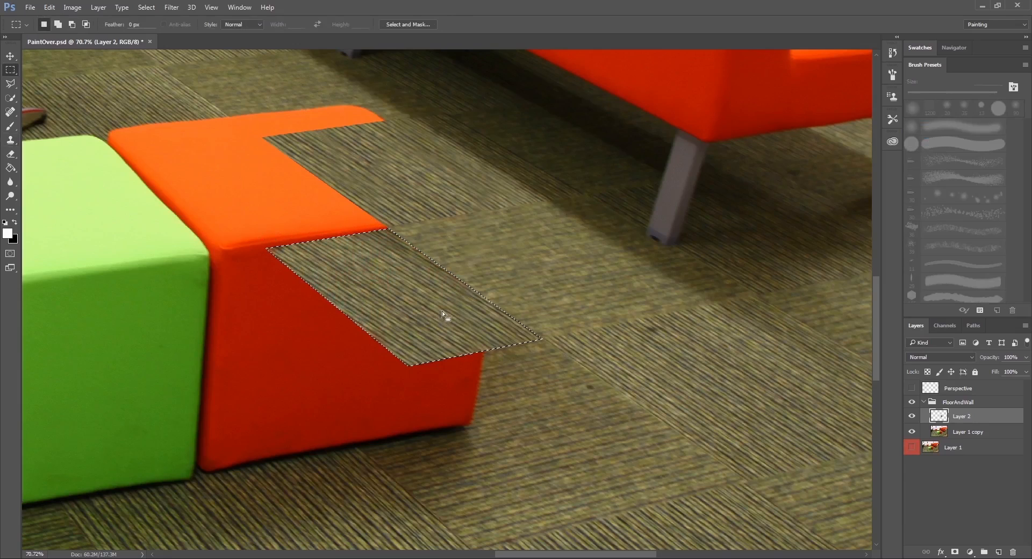
drag(442, 311, 355, 264)
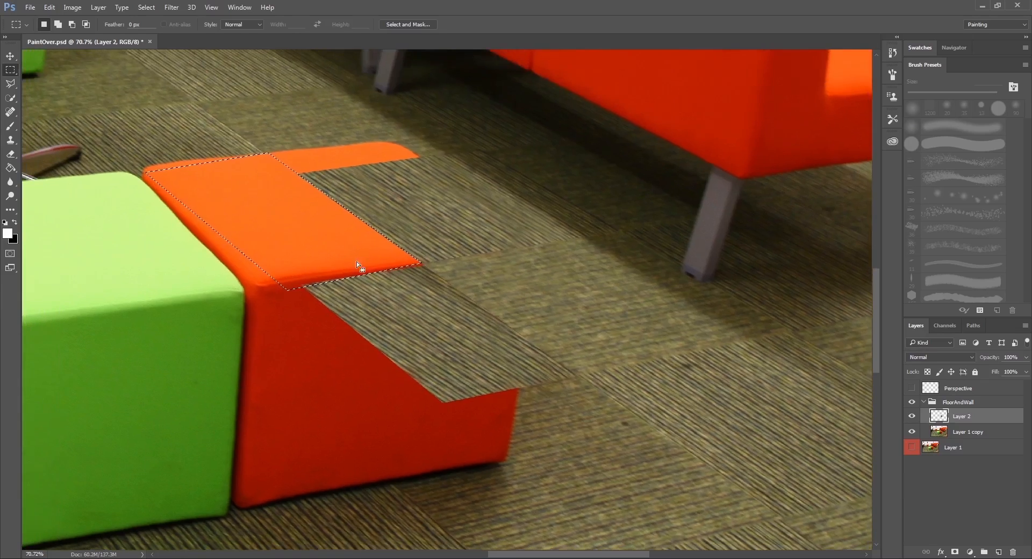
key(Right)
key(Right)
key(Right)
key(Down)
key(Down)
key(Down)
Subtract a thin sliver from the near edge of the cube-top selection with the Polygonal Lasso so it borders the striped tile.
key(l)
alt+click(280, 288)
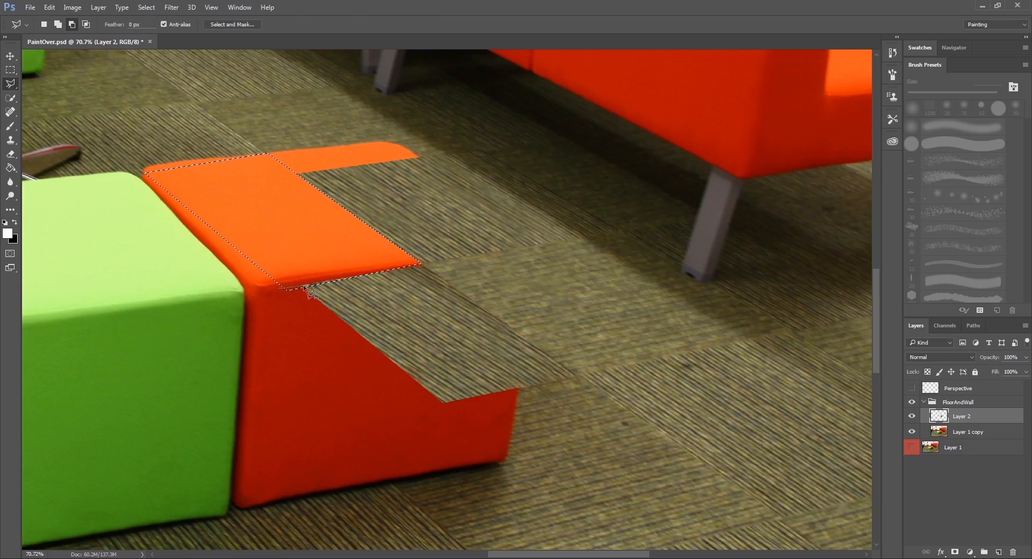
click(449, 262)
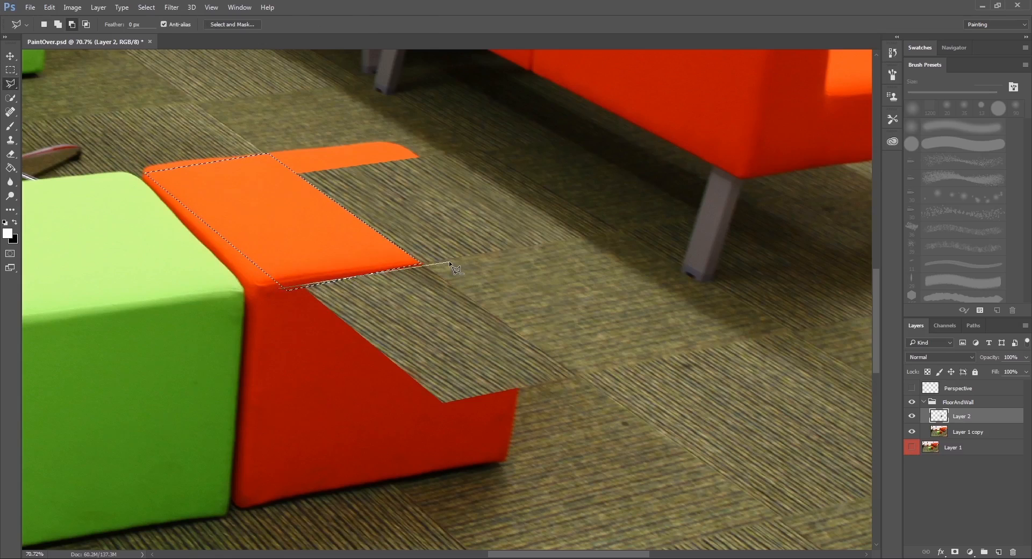
click(380, 322)
click(279, 288)
scroll(387, 277, up, 5)
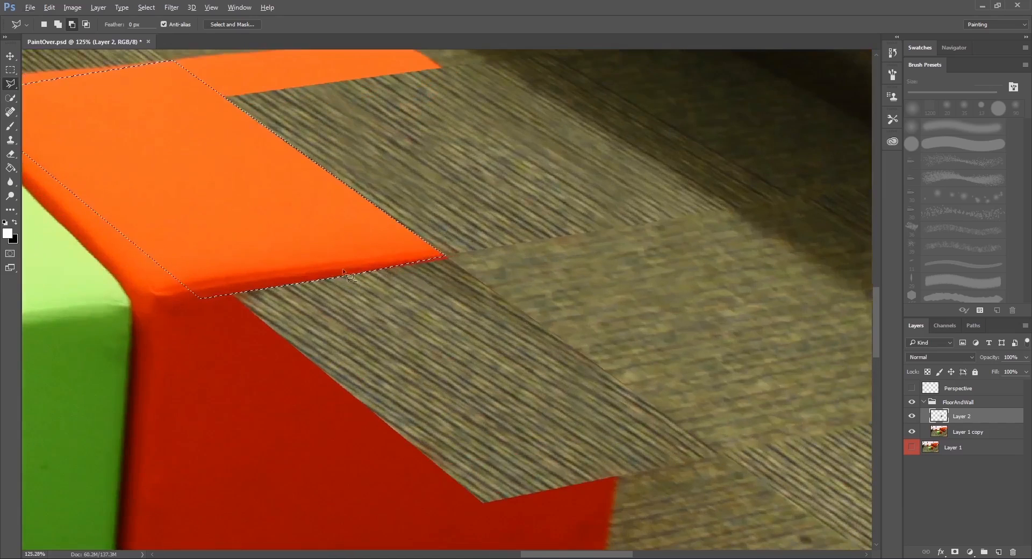
click(298, 282)
key(Escape)
Clone the fine-textured carpet over the near half of the cube's top within the selection, resampling between strokes.
key(s)
drag(552, 208, 578, 240)
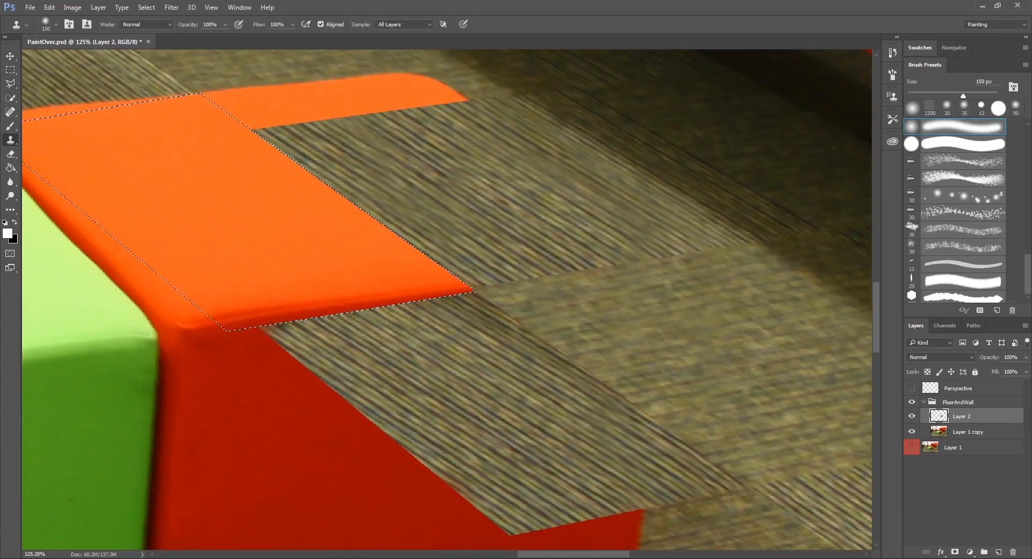
click(371, 247)
mouse_move(371, 247)
mouse_down()
mouse_move(344, 274)
mouse_move(226, 285)
mouse_move(279, 215)
mouse_move(242, 242)
mouse_up()
alt+click(766, 310)
mouse_move(188, 292)
mouse_down()
mouse_move(228, 269)
mouse_move(222, 251)
mouse_up()
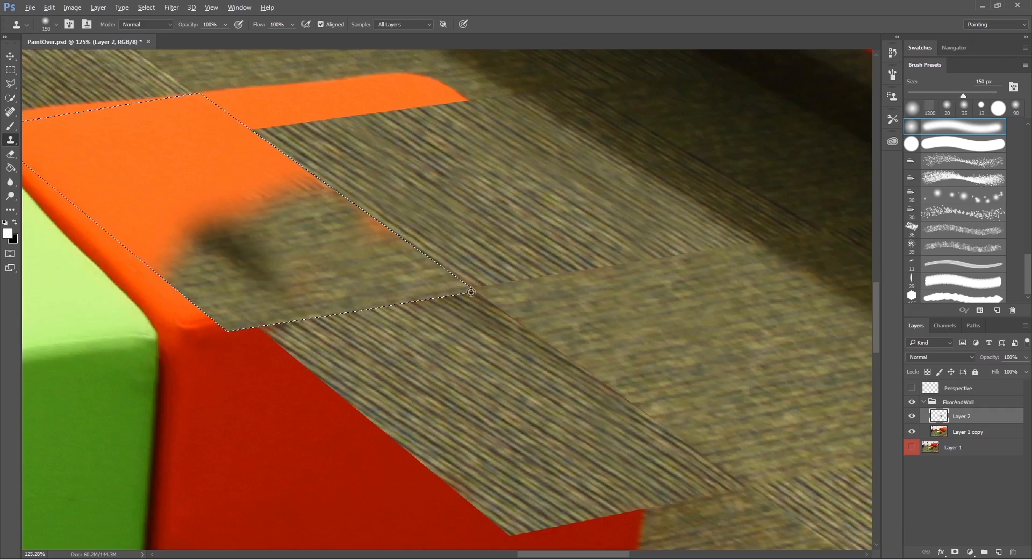
mouse_move(291, 207)
mouse_down()
mouse_move(310, 191)
mouse_move(374, 239)
mouse_up()
mouse_move(274, 186)
mouse_down()
mouse_move(246, 185)
mouse_move(261, 180)
mouse_up()
alt+click(811, 370)
drag(230, 258, 252, 271)
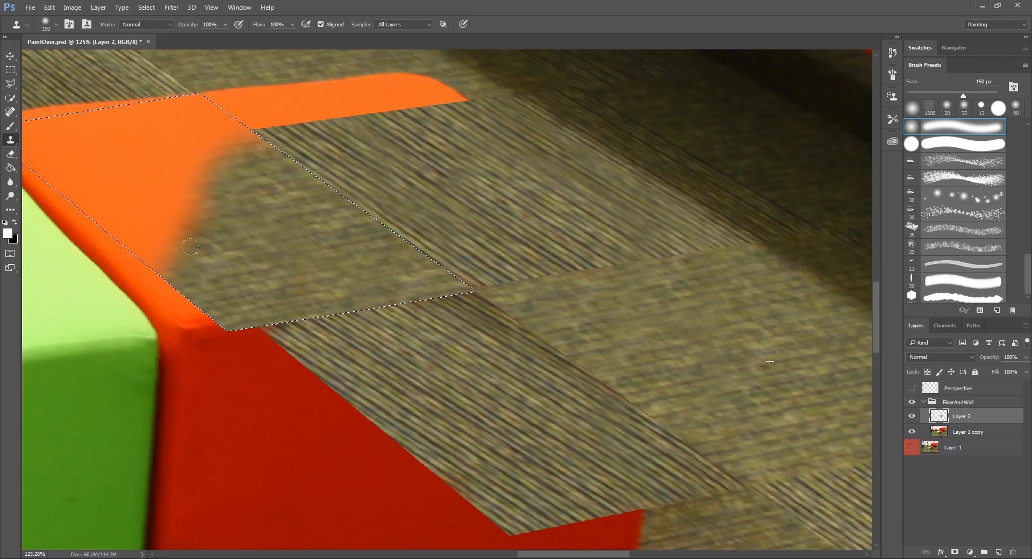
Clone the fine-textured carpet over the remaining orange in the cube-top selection, and clear the selection.
mouse_move(221, 209)
mouse_down()
mouse_move(164, 168)
mouse_move(205, 136)
mouse_move(194, 102)
mouse_move(201, 111)
mouse_move(144, 88)
mouse_up()
alt+click(787, 416)
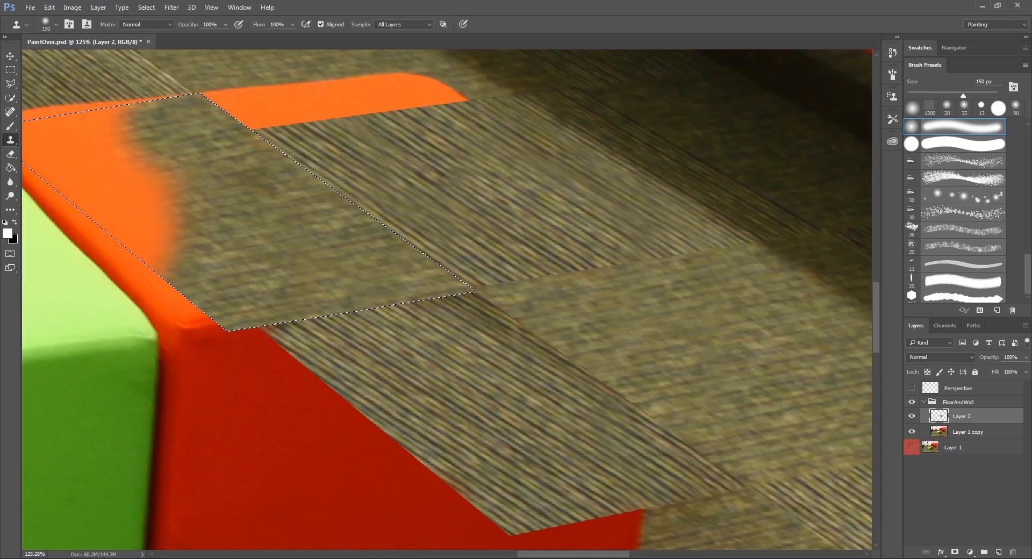
drag(256, 208, 300, 220)
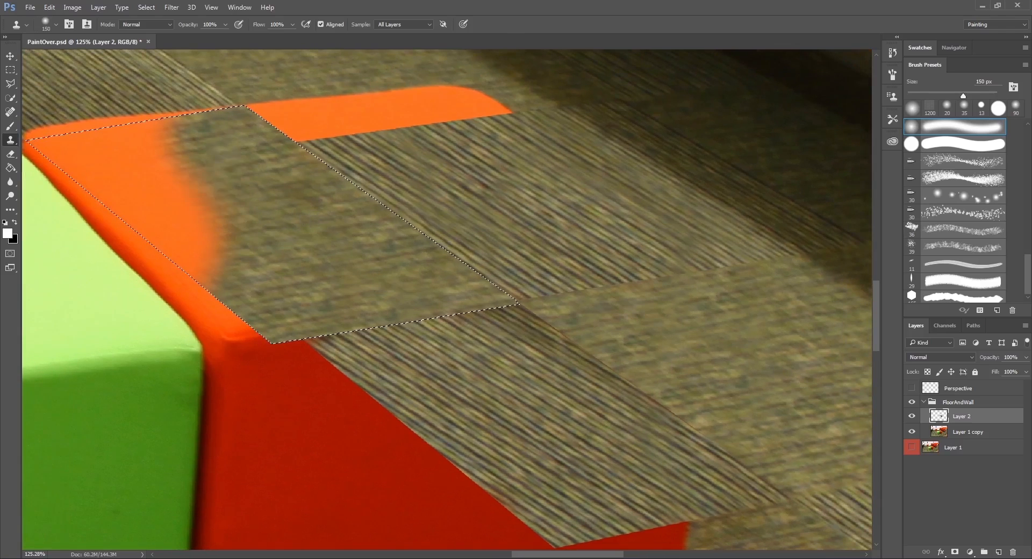
mouse_move(178, 118)
mouse_down()
mouse_move(143, 144)
mouse_move(67, 152)
mouse_move(153, 188)
mouse_move(154, 150)
mouse_up()
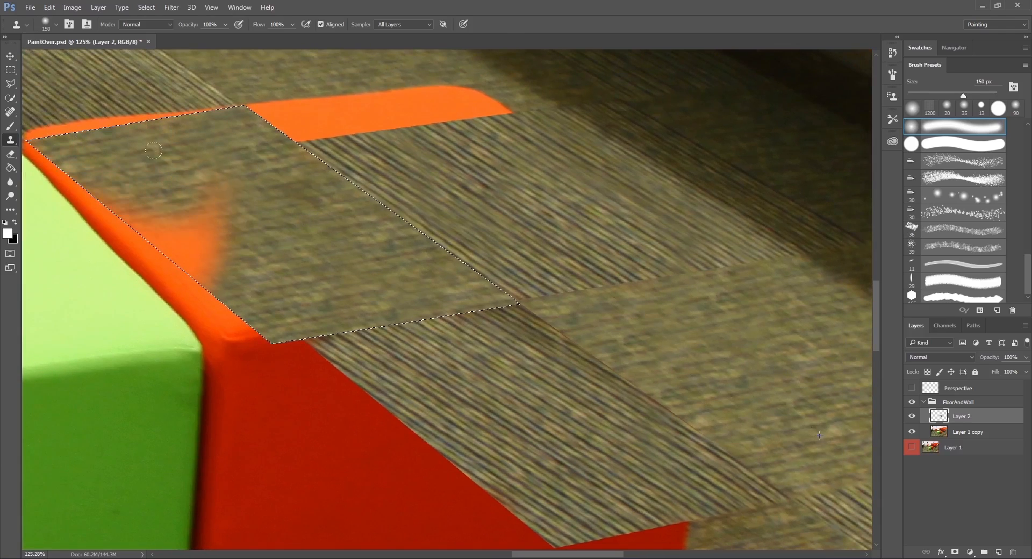
mouse_move(183, 204)
mouse_down()
mouse_move(161, 247)
mouse_move(169, 232)
mouse_up()
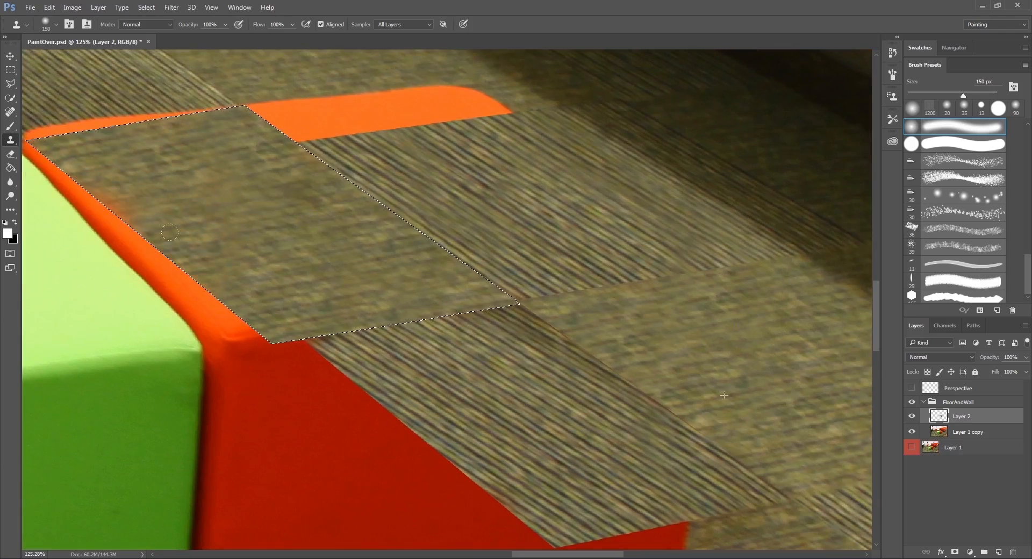
key(ctrl+d)
key(m)
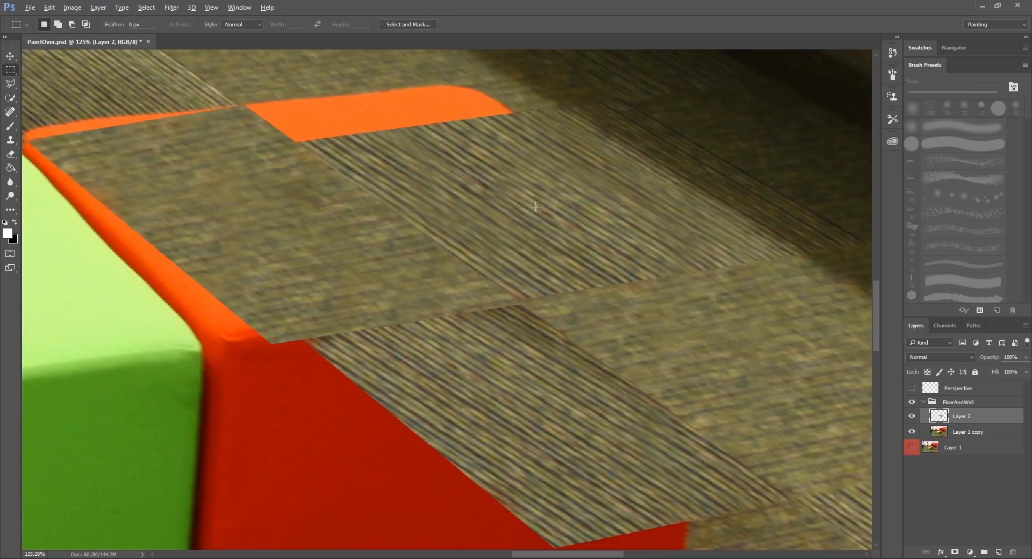
Outline the tile around the orange strip at the cube's back edge along the Perspective grid, hide the grid, and activate the Clone Stamp.
scroll(510, 218, down, 4)
drag(481, 220, 489, 249)
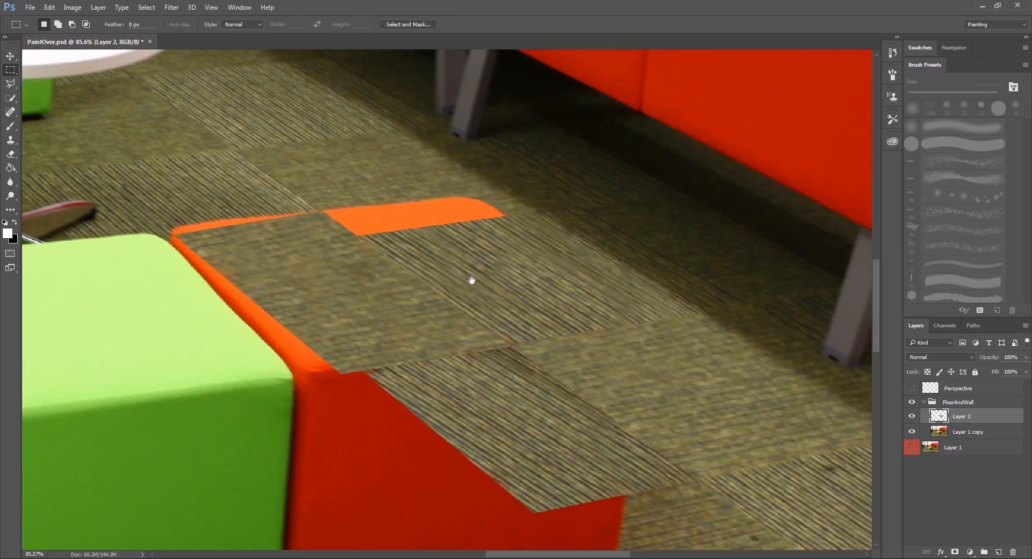
click(10, 84)
click(912, 387)
scroll(294, 207, up, 4)
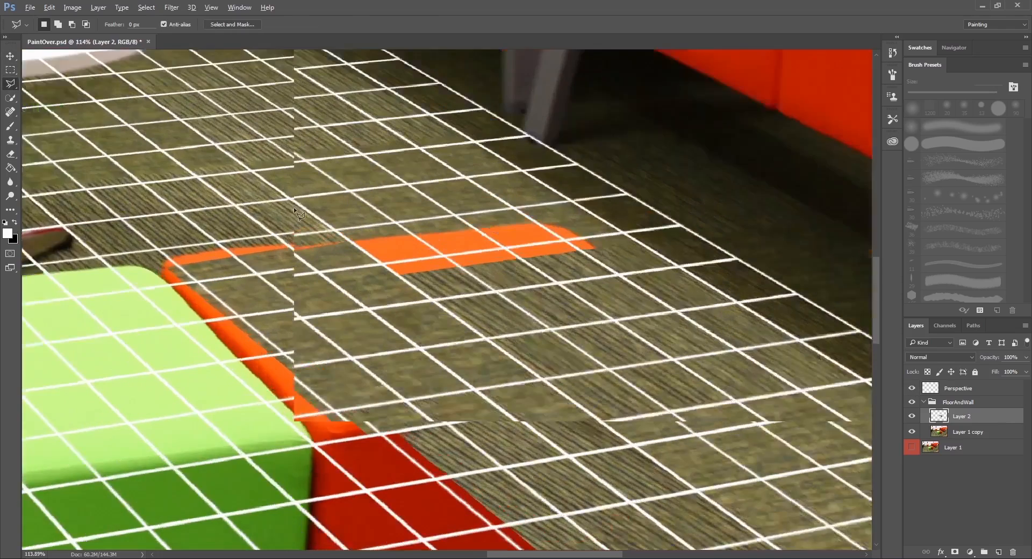
click(300, 206)
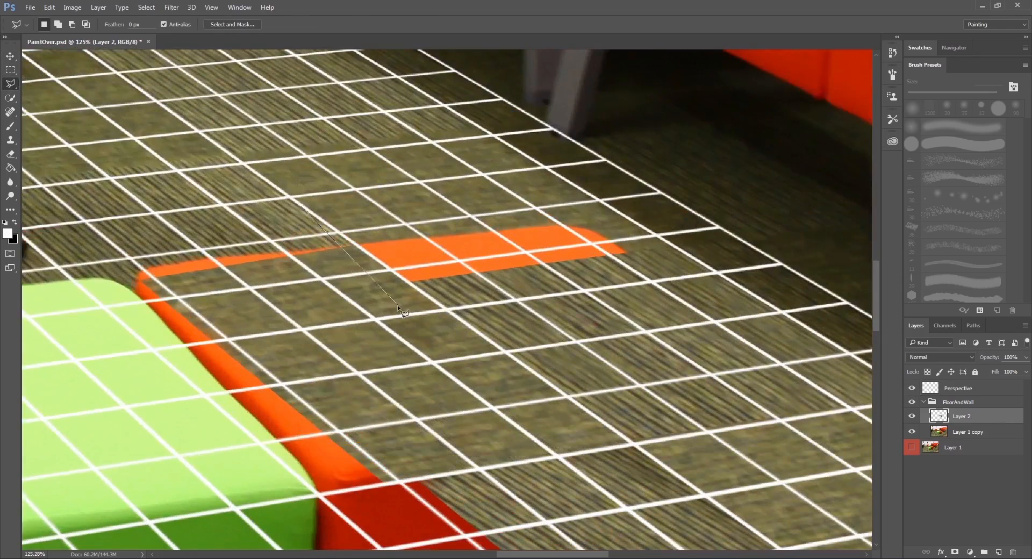
click(411, 281)
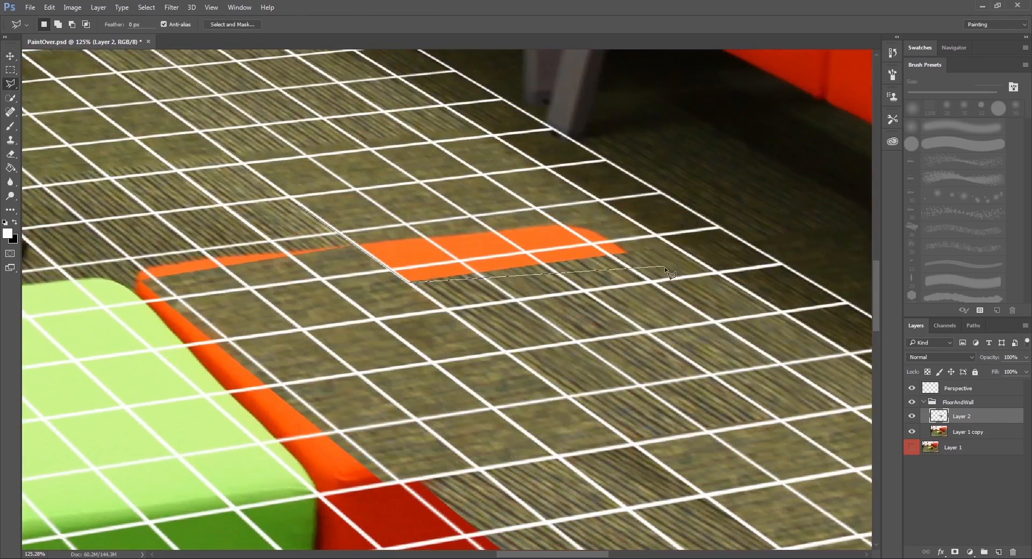
click(643, 250)
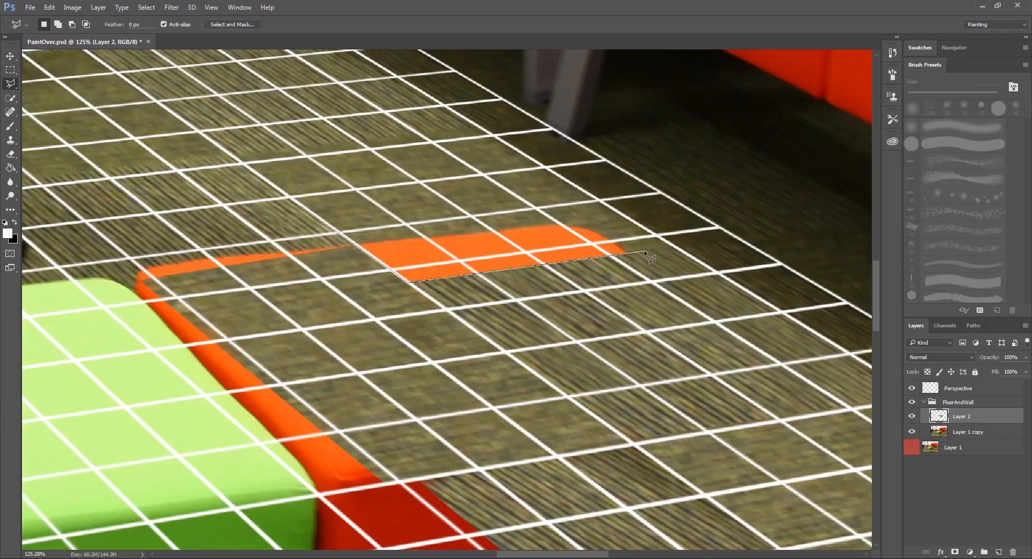
click(556, 193)
double_click(363, 192)
click(911, 388)
key(s)
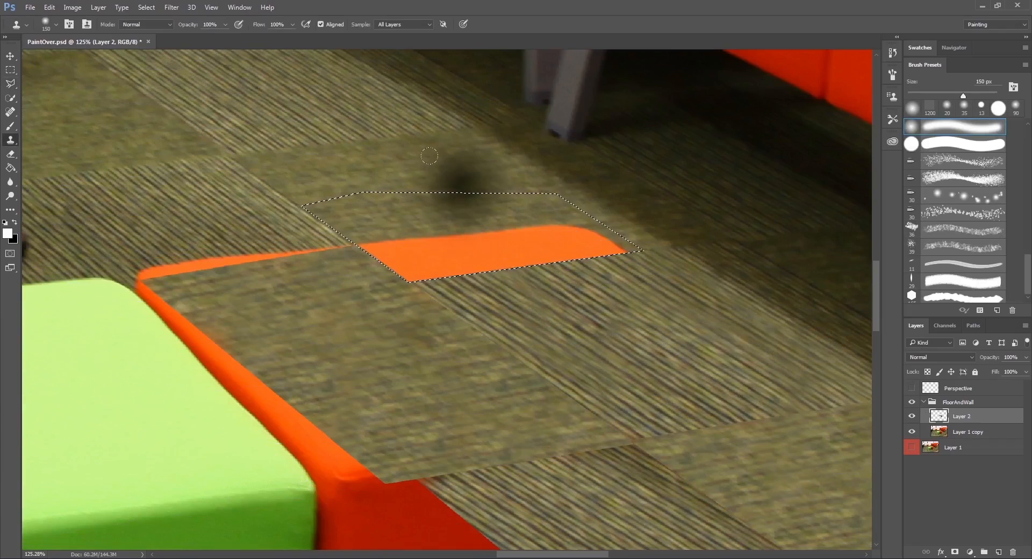
Clone the fine-textured carpet over the orange strip at the cube's back edge with an 80 px brush, and clear the selection.
alt+click(461, 166)
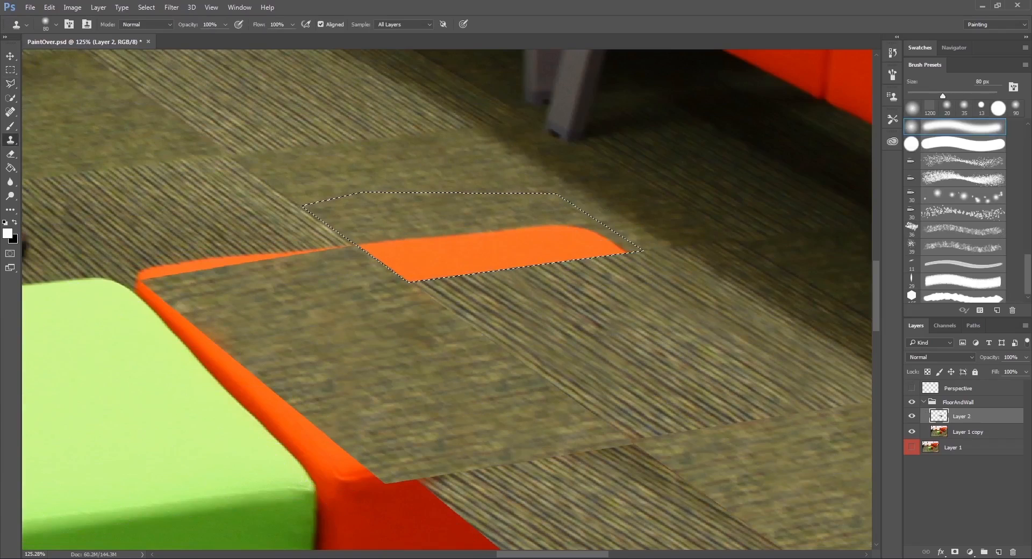
mouse_move(344, 219)
mouse_down()
mouse_move(420, 261)
mouse_move(447, 243)
mouse_move(449, 257)
mouse_move(433, 225)
mouse_move(504, 248)
mouse_up()
alt+click(393, 157)
alt+click(411, 167)
mouse_move(421, 208)
mouse_down()
mouse_move(519, 246)
mouse_move(612, 242)
mouse_up()
key(ctrl+d)
key(m)
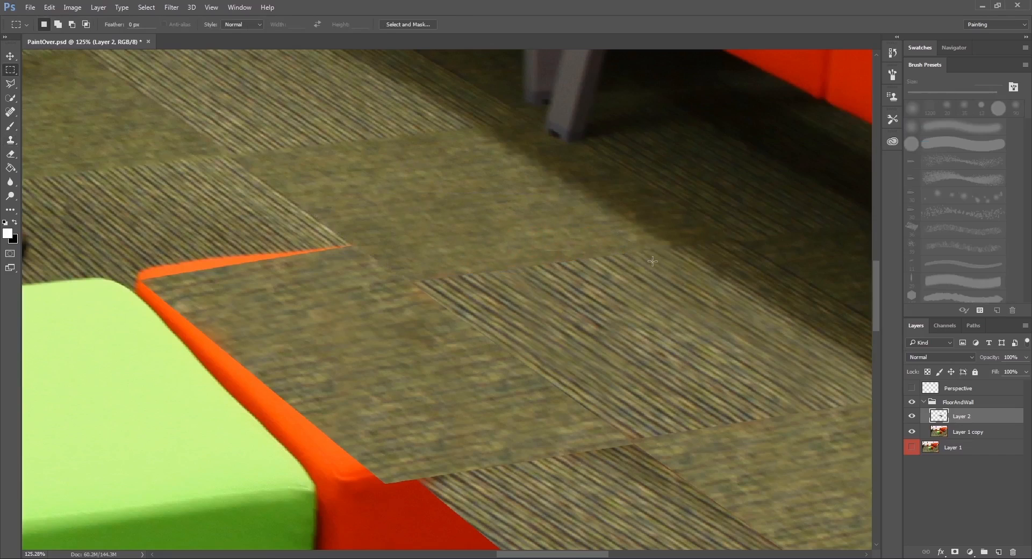
Outline the red cube's outer near corner with the Polygonal Lasso along the Perspective grid, and hide the grid.
scroll(655, 254, down, 11)
drag(667, 262, 504, 182)
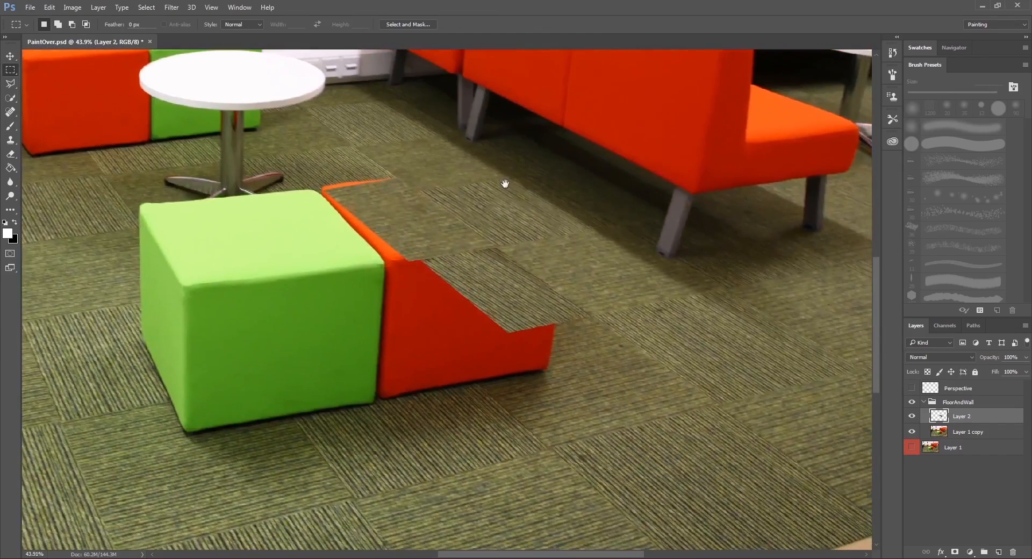
scroll(585, 451, up, 2)
scroll(584, 450, up, 3)
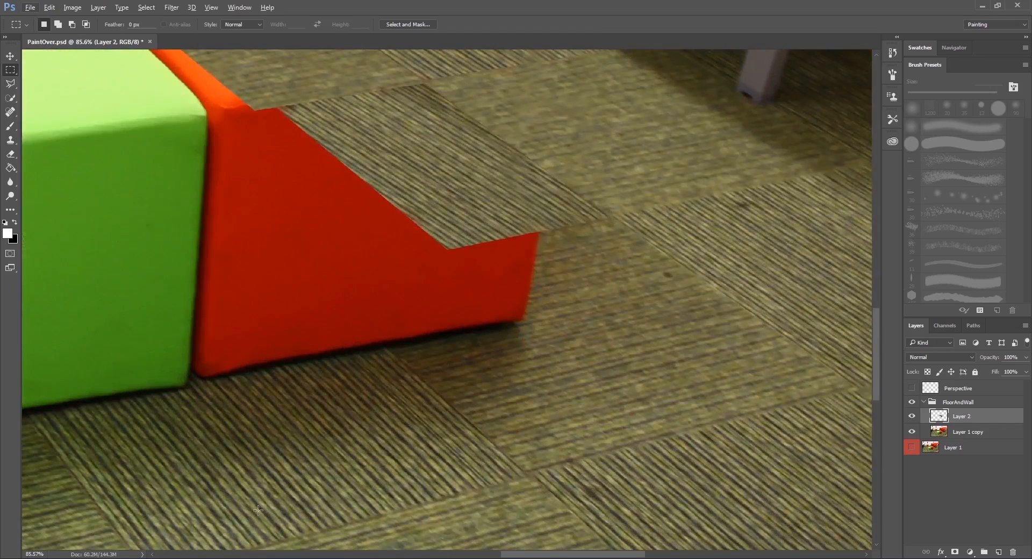
drag(546, 266, 547, 288)
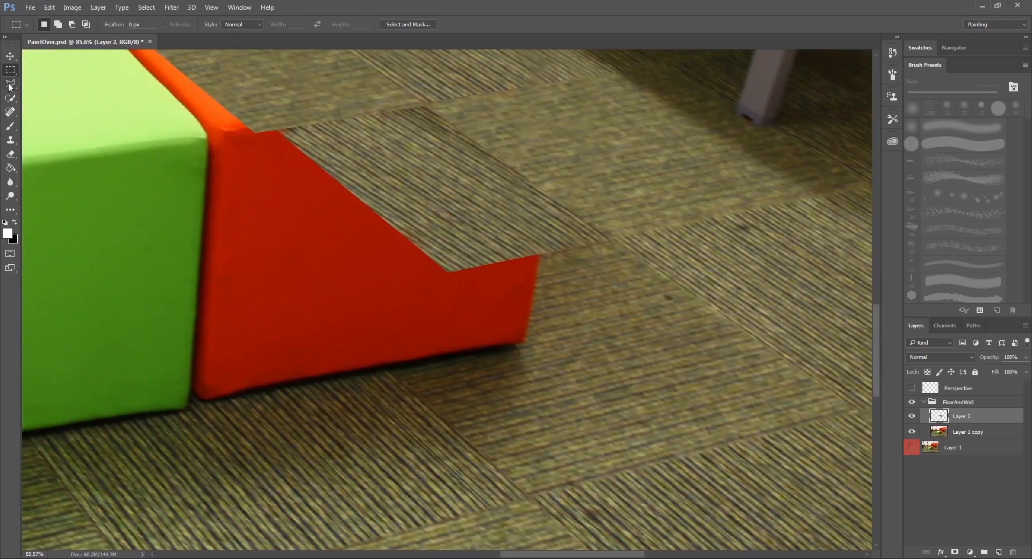
click(11, 84)
click(911, 388)
scroll(487, 290, up, 2)
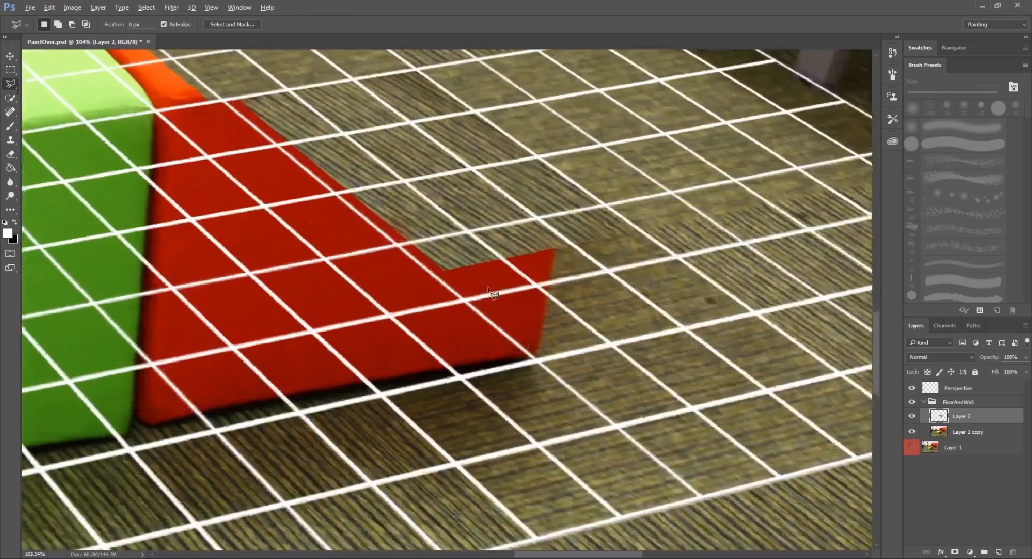
click(639, 232)
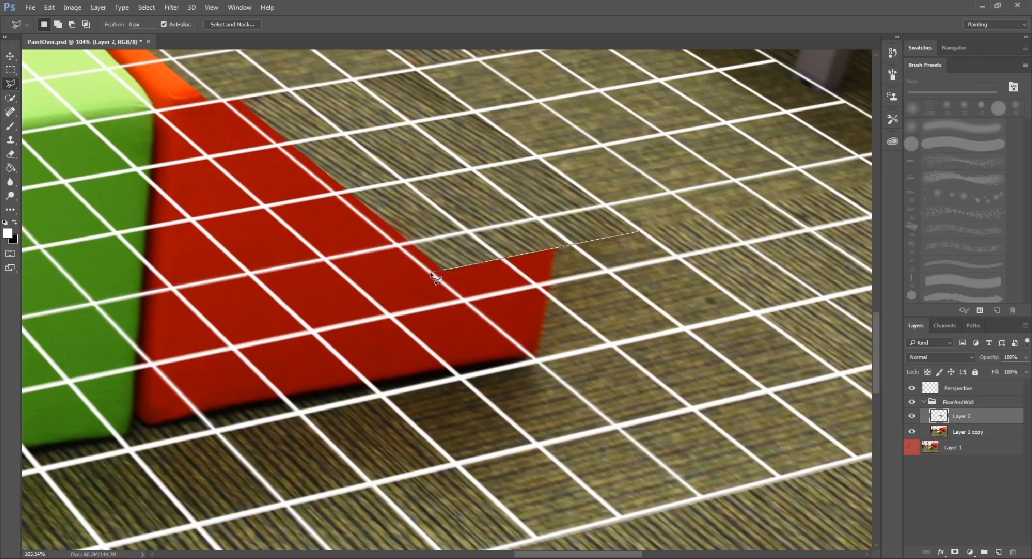
click(432, 272)
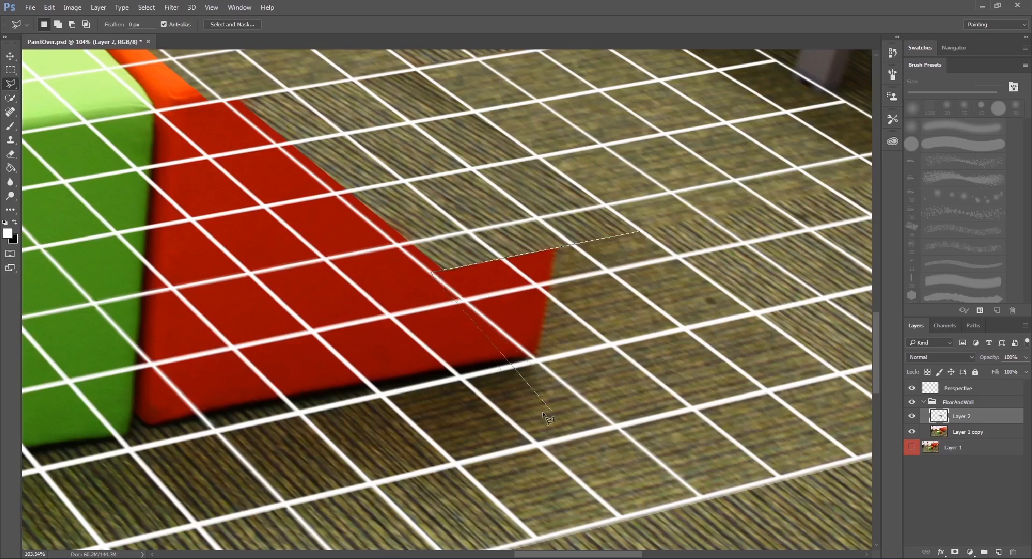
click(534, 357)
double_click(652, 293)
click(911, 388)
Clone the adjoining carpet over the red corner within the selection with an 80 px Clone Stamp, and clear the selection.
key(s)
scroll(559, 292, right, 2)
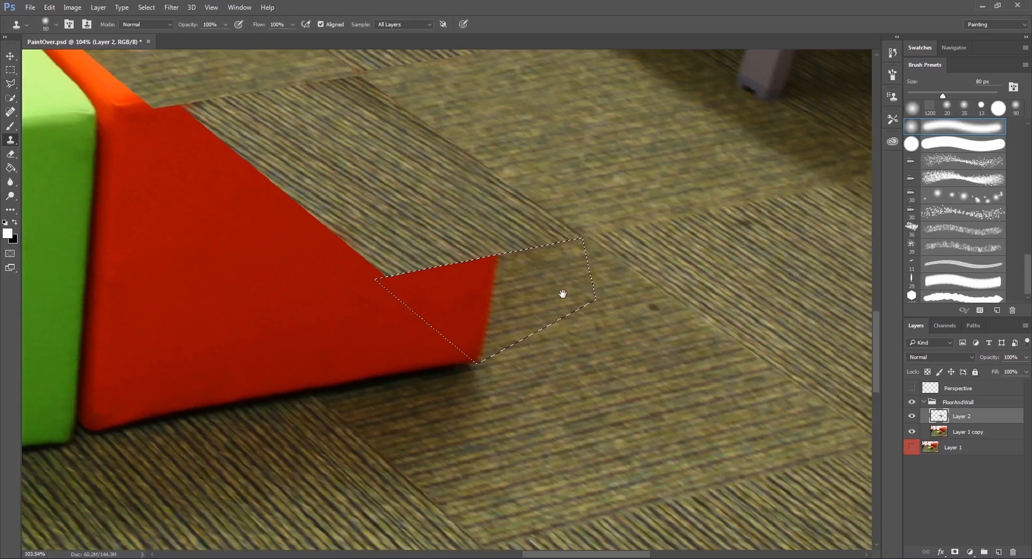
mouse_move(500, 258)
mouse_down()
mouse_move(476, 254)
mouse_move(482, 275)
mouse_move(459, 277)
mouse_up()
mouse_move(476, 322)
mouse_down()
mouse_move(414, 264)
mouse_move(397, 295)
mouse_move(471, 344)
mouse_move(506, 326)
mouse_move(523, 302)
mouse_up()
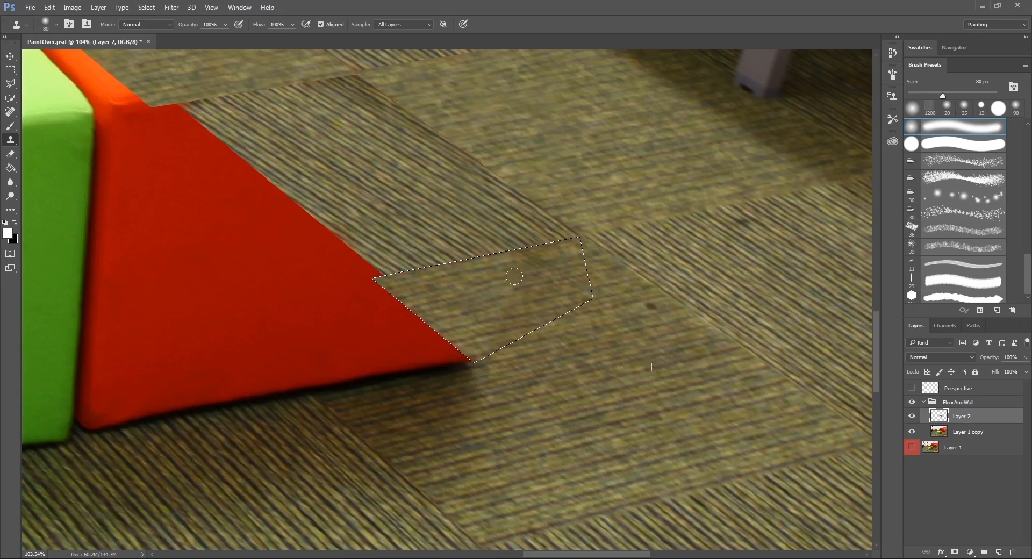
key(m)
key(ctrl+d)
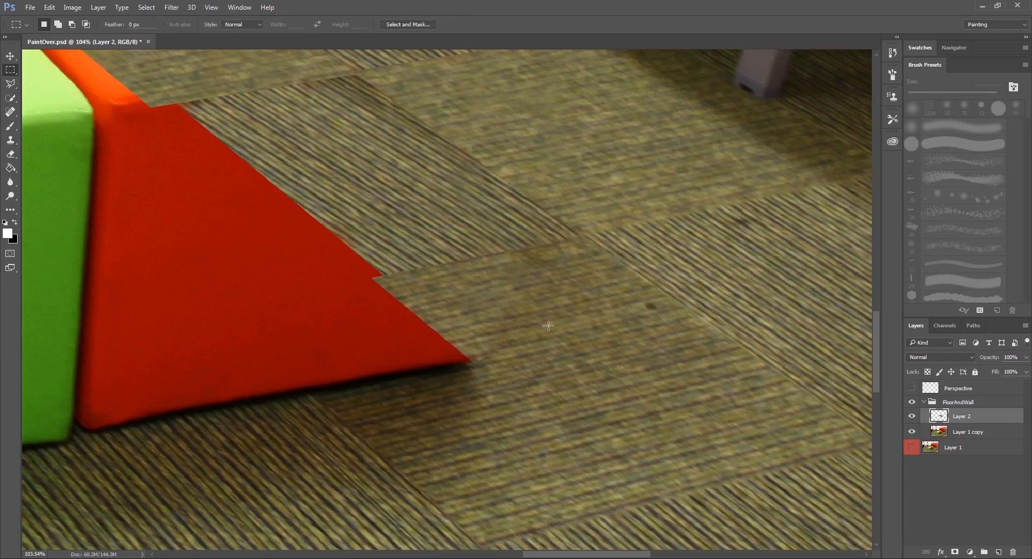
Add a layer mask to Layer 2 and dab it with the Eraser at 66% opacity beside the cube's remaining near corner.
click(955, 552)
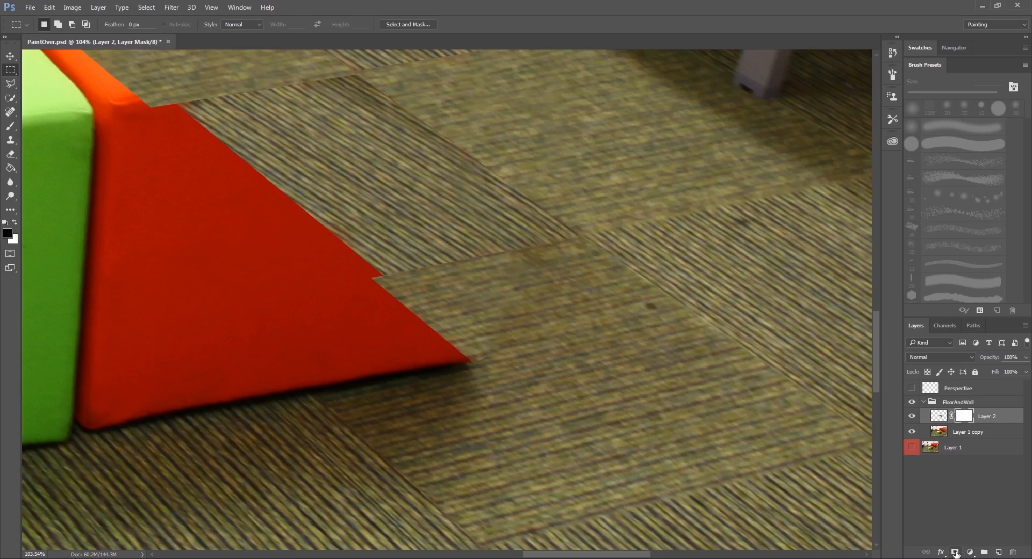
click(10, 154)
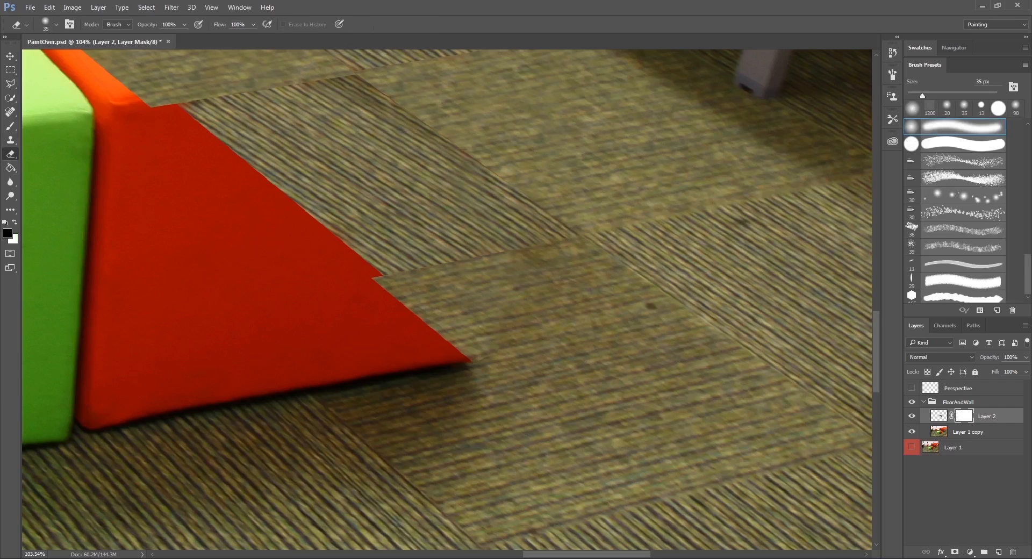
click(15, 222)
key(ctrl+z)
drag(150, 27, 132, 28)
click(484, 366)
key(x)
key(x)
Examine the cloned carpet around the partly removed red cube, both close up and in the whole room photo.
scroll(502, 353, down, 8)
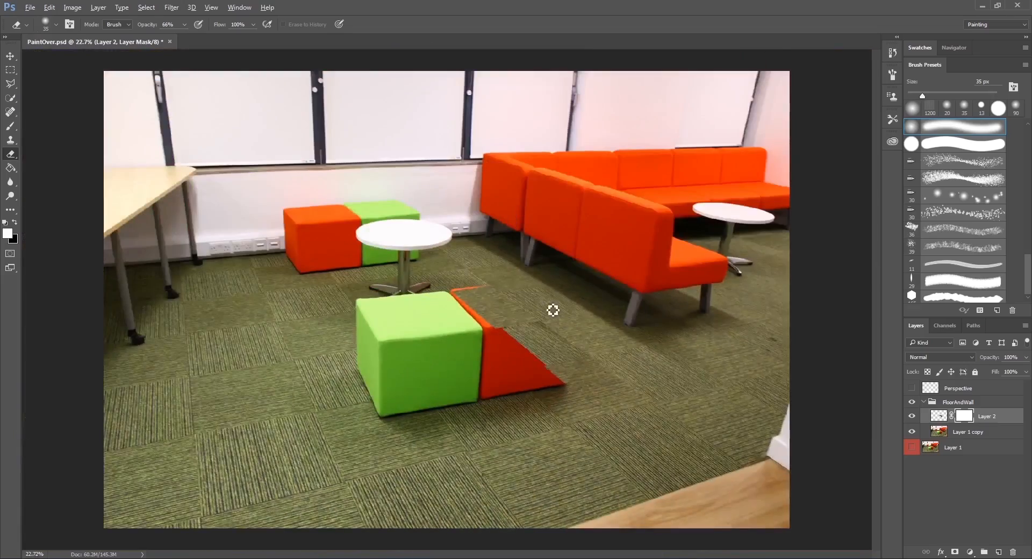
scroll(499, 304, up, 2)
scroll(499, 304, down, 1)
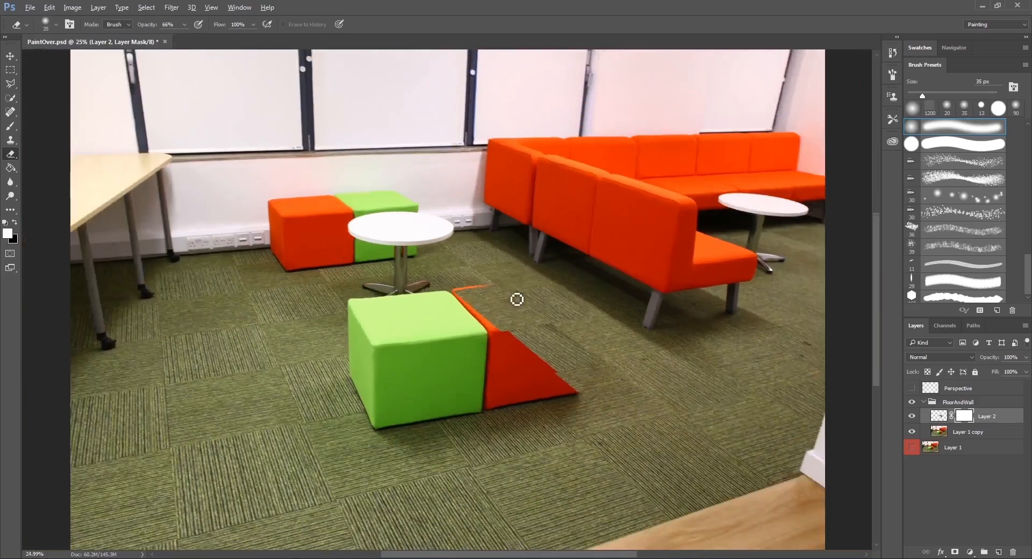
scroll(520, 297, up, 2)
scroll(490, 268, up, 3)
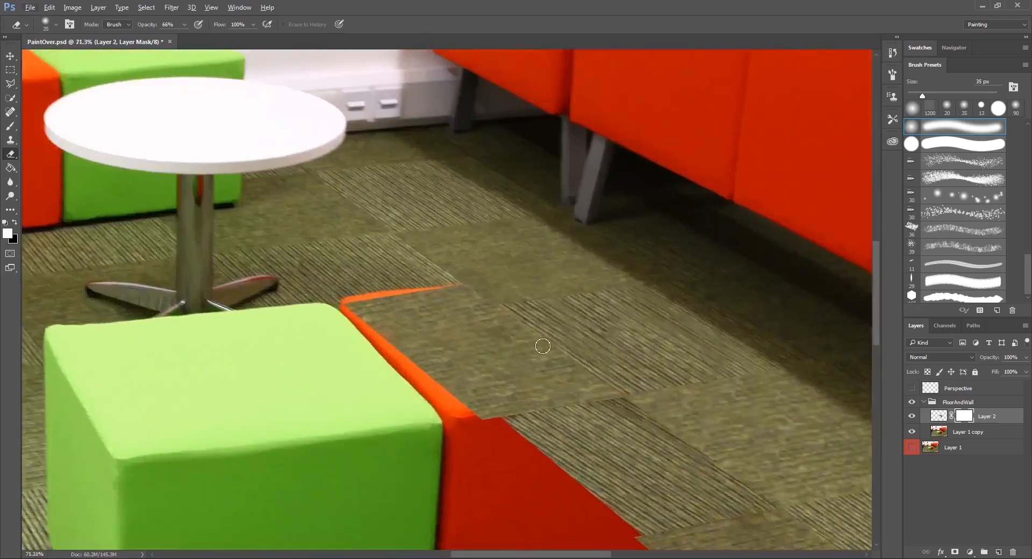
scroll(498, 309, down, 3)
scroll(431, 283, down, 2)
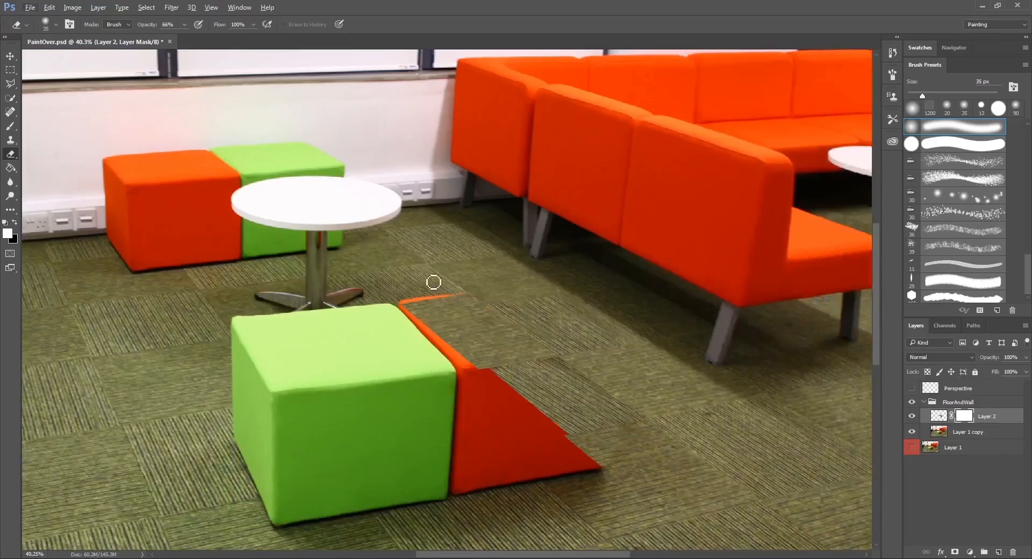
scroll(82, 115, down, 1)
Save the PSD and save a JPEG copy named PaintOver in the sourceimages folder.
key(ctrl+s)
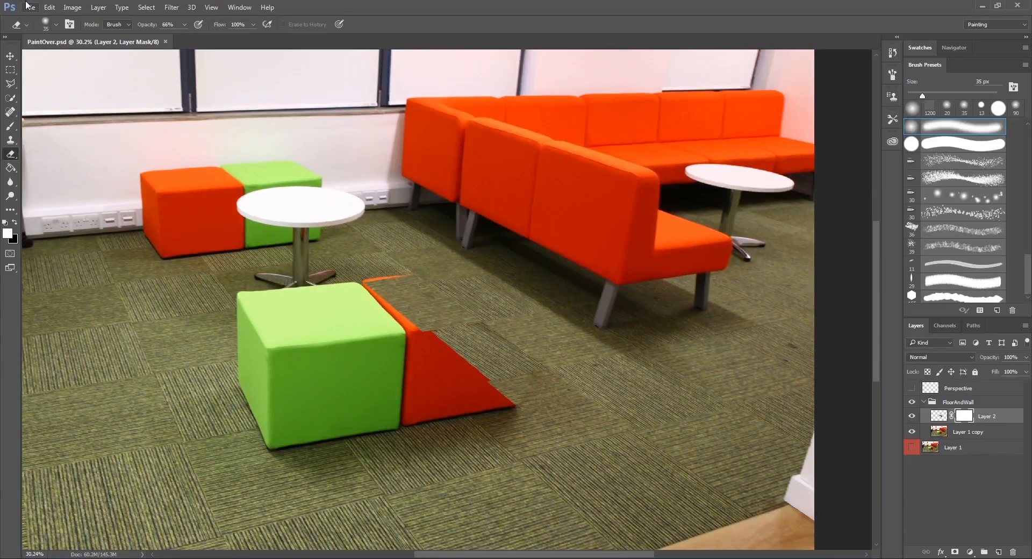
click(29, 7)
click(38, 128)
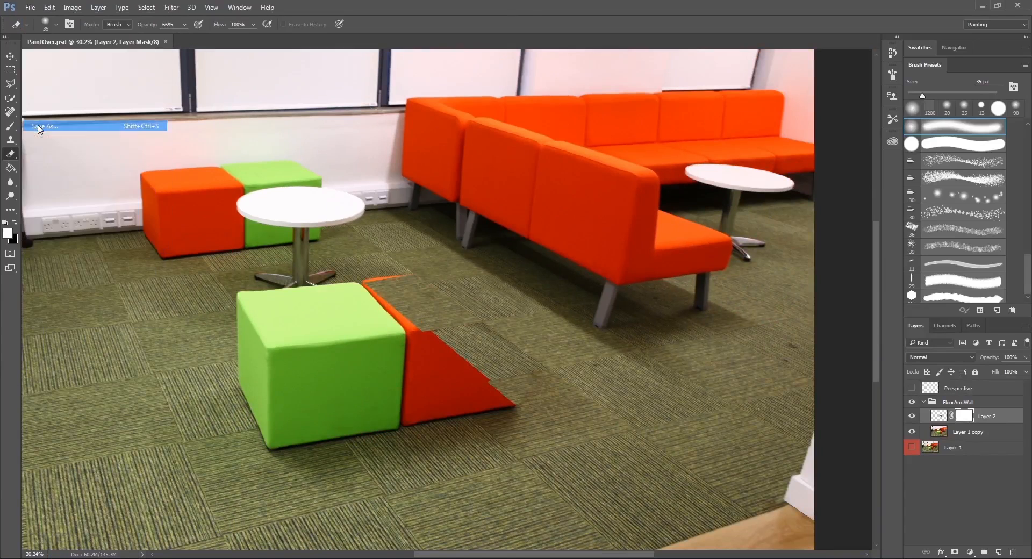
click(224, 250)
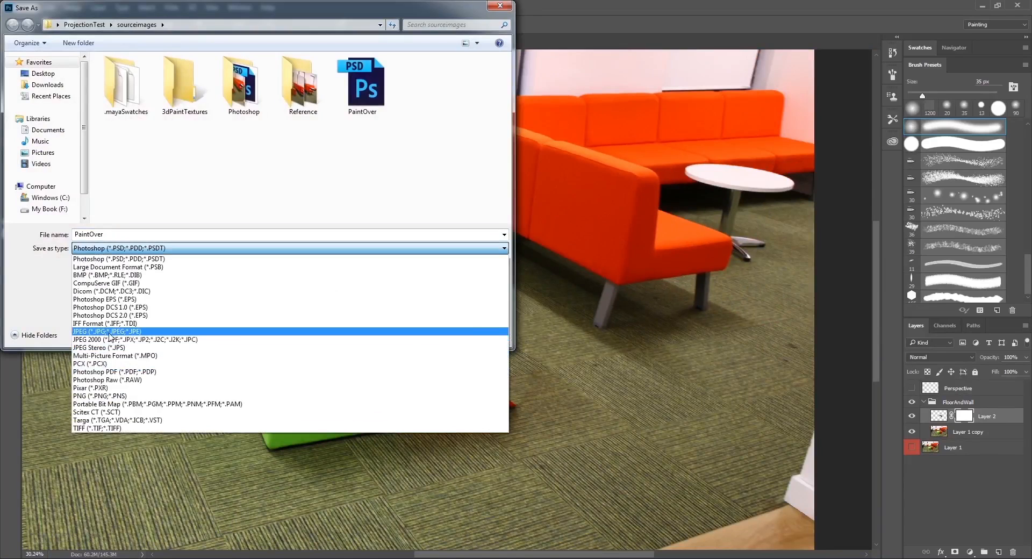
click(224, 336)
drag(331, 235, 53, 228)
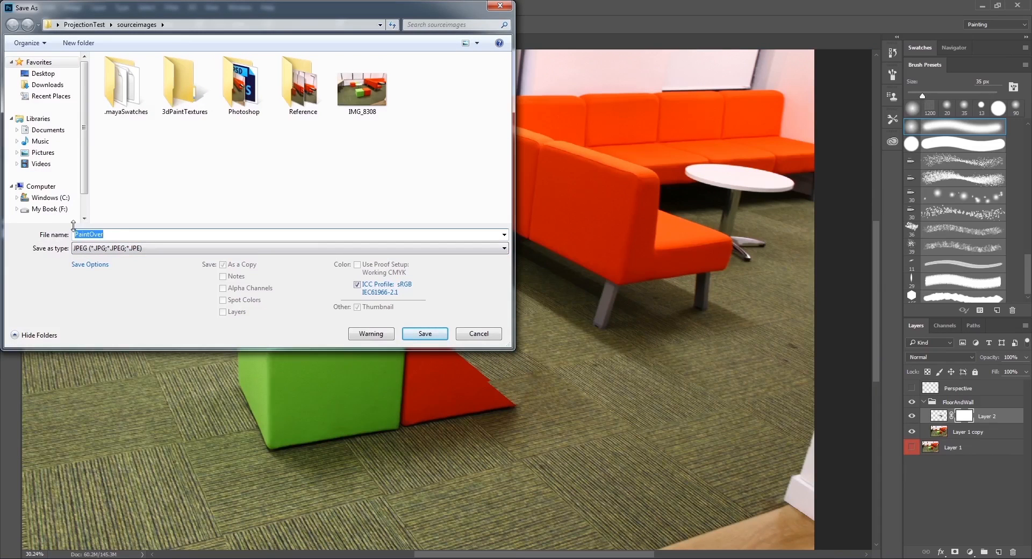
click(141, 231)
click(425, 333)
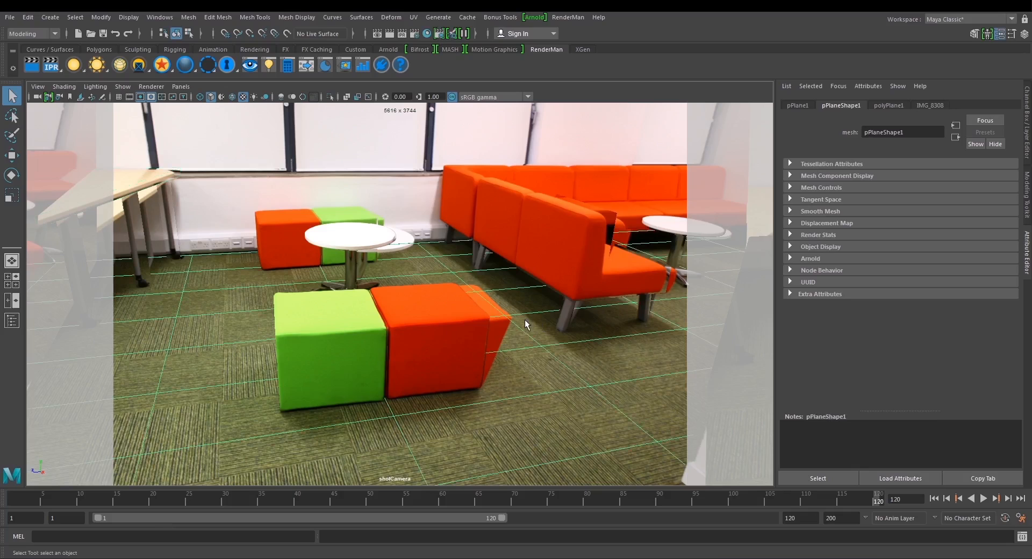
In Maya, assign a new Surface Shader to the floor plane and map its Out Color with a File texture created as projection.
right_click(433, 258)
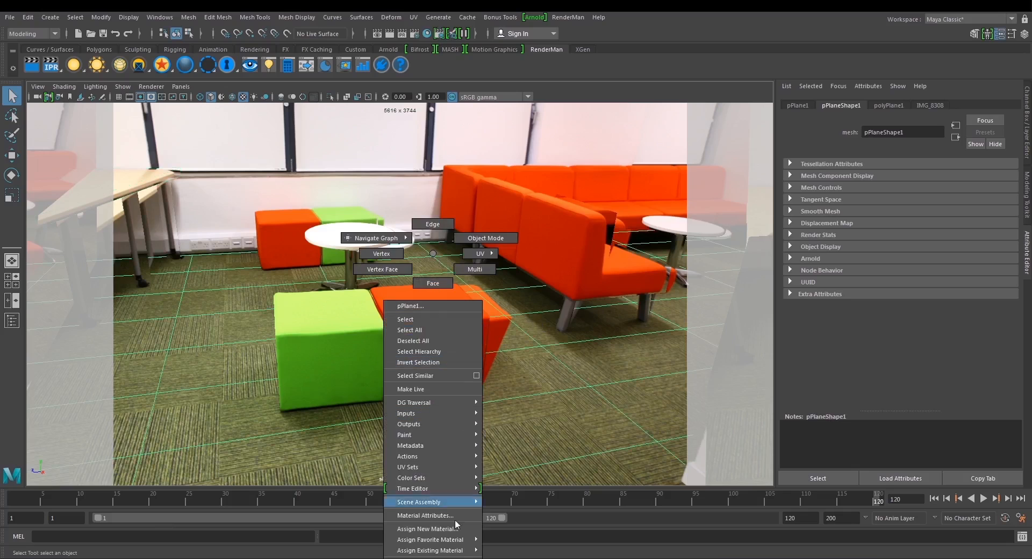
click(438, 528)
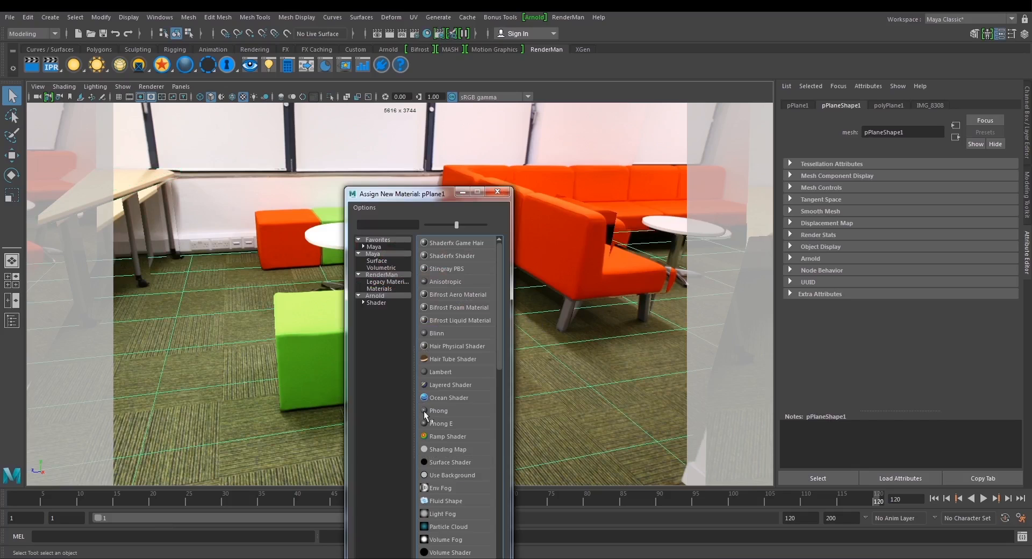
click(447, 462)
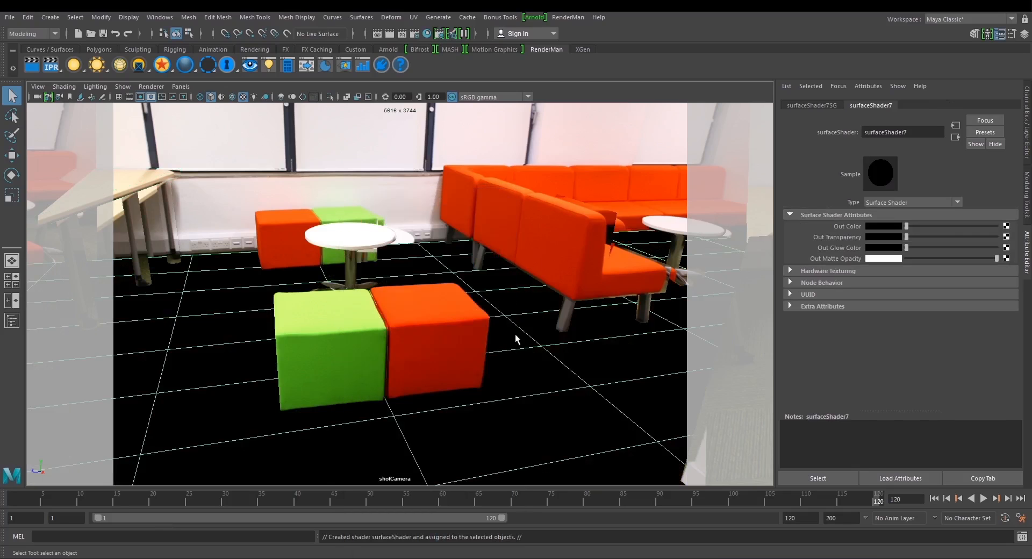
click(1006, 226)
right_click(466, 283)
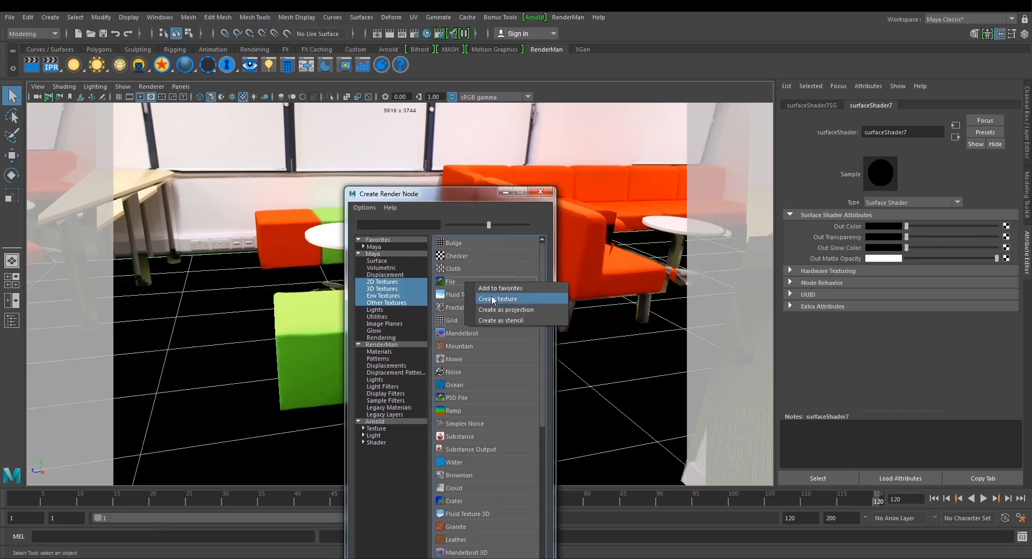
click(496, 308)
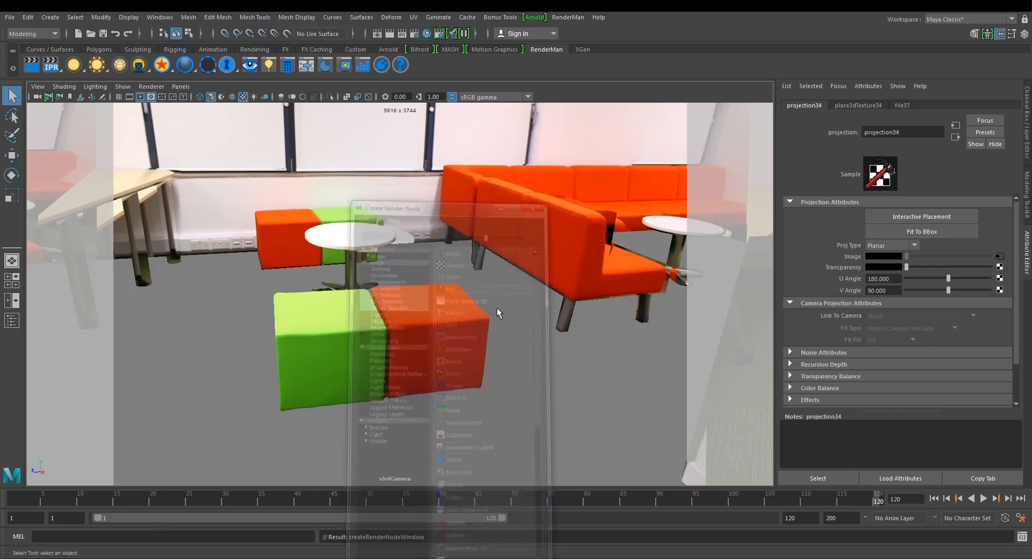
Set the projection type to Perspective and link it to projectionCameraShape.
click(899, 245)
click(886, 344)
click(891, 315)
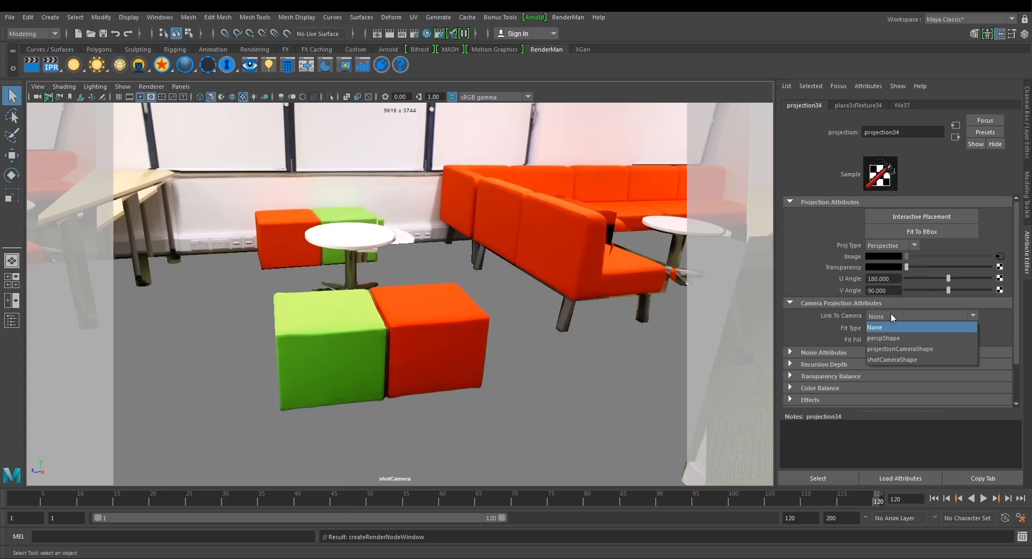
click(884, 348)
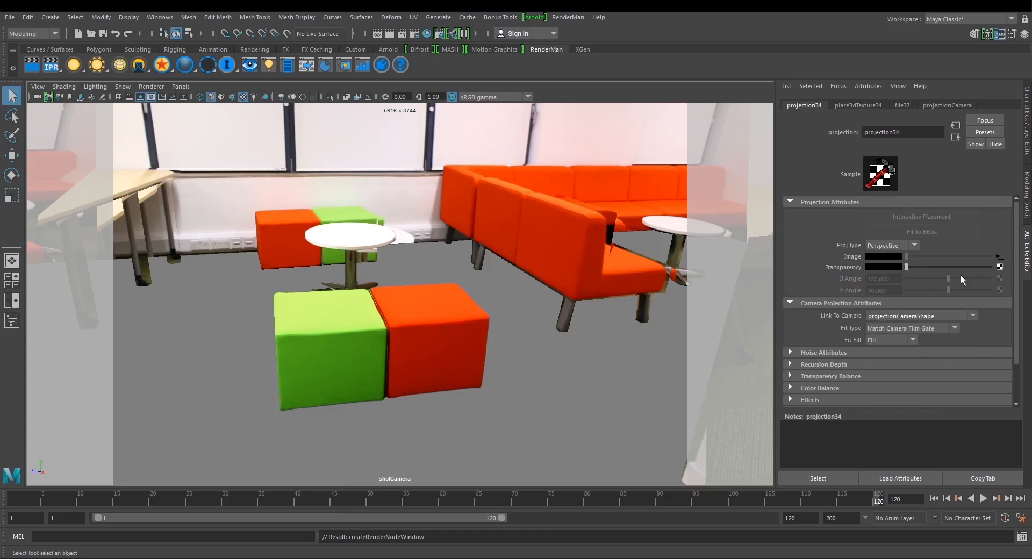
Load PaintOver.jpg from sourceimages as the image of the projection's file texture.
click(997, 258)
click(1002, 252)
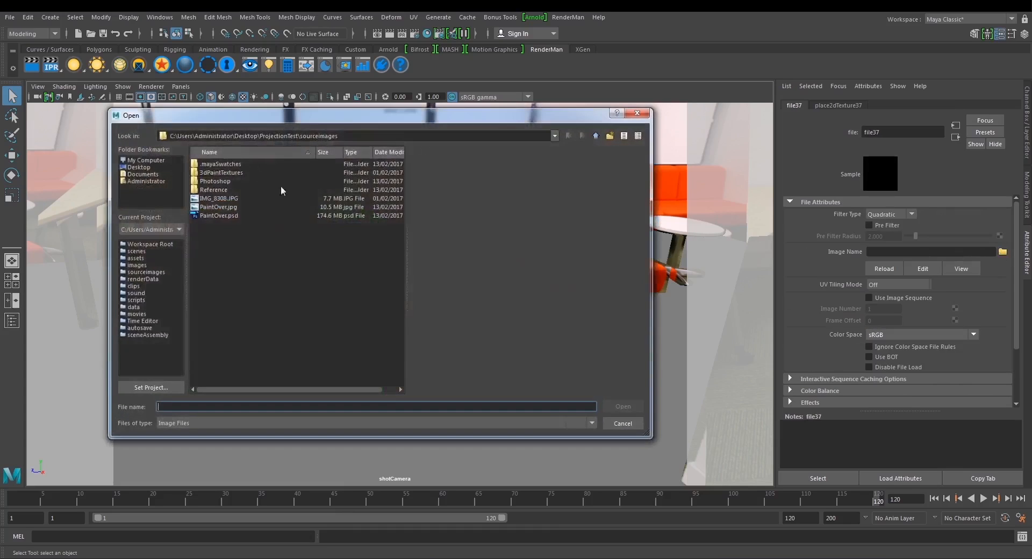
click(225, 207)
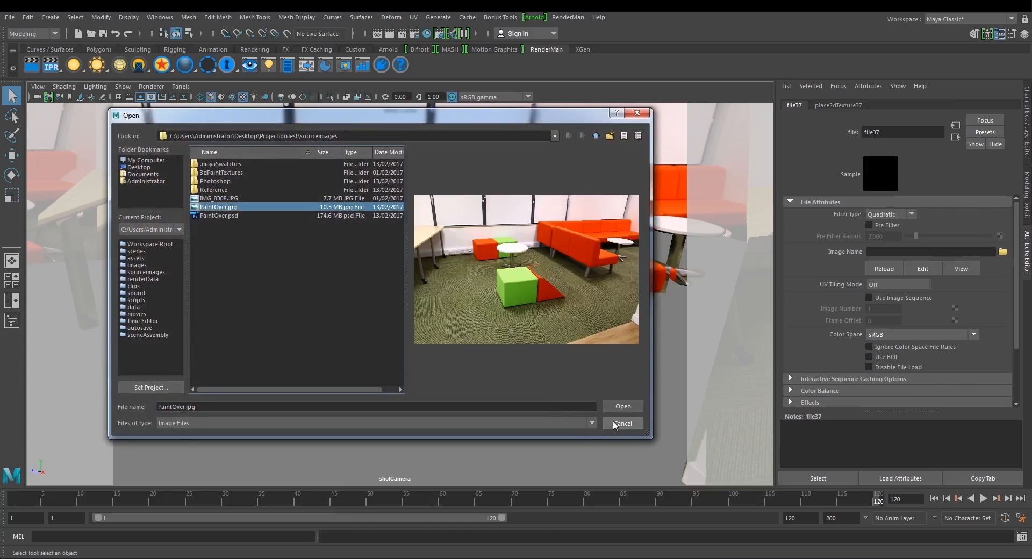
click(611, 403)
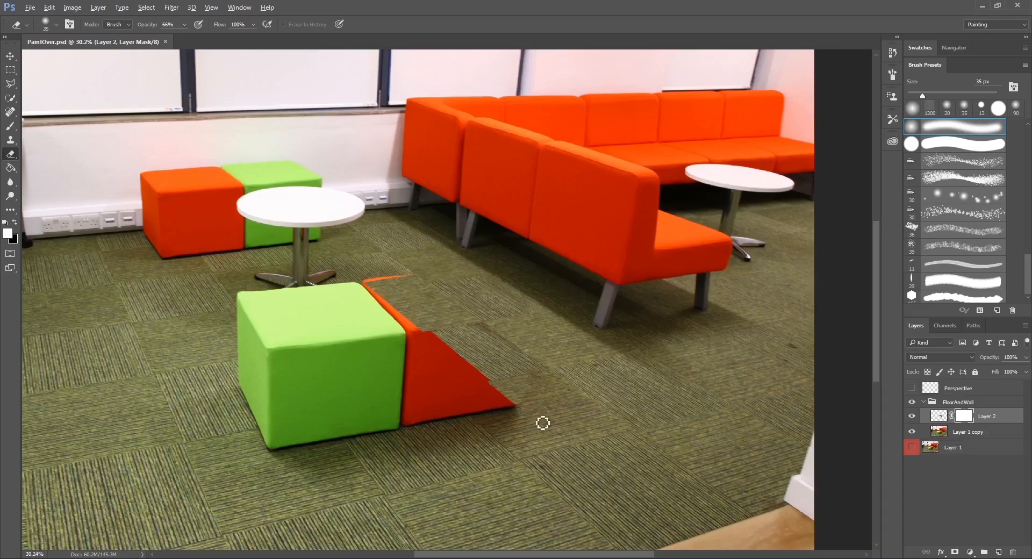
On Layer 2's image, outline the plain carpet patch bordering the striped tile, retouch it with the Clone Stamp, and deselect.
scroll(541, 421, up, 5)
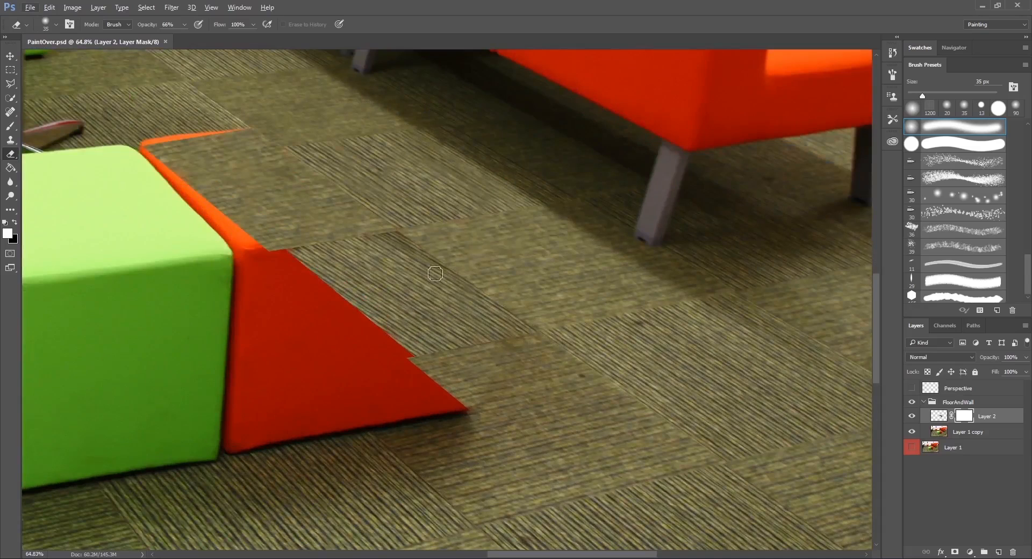
drag(551, 337, 541, 404)
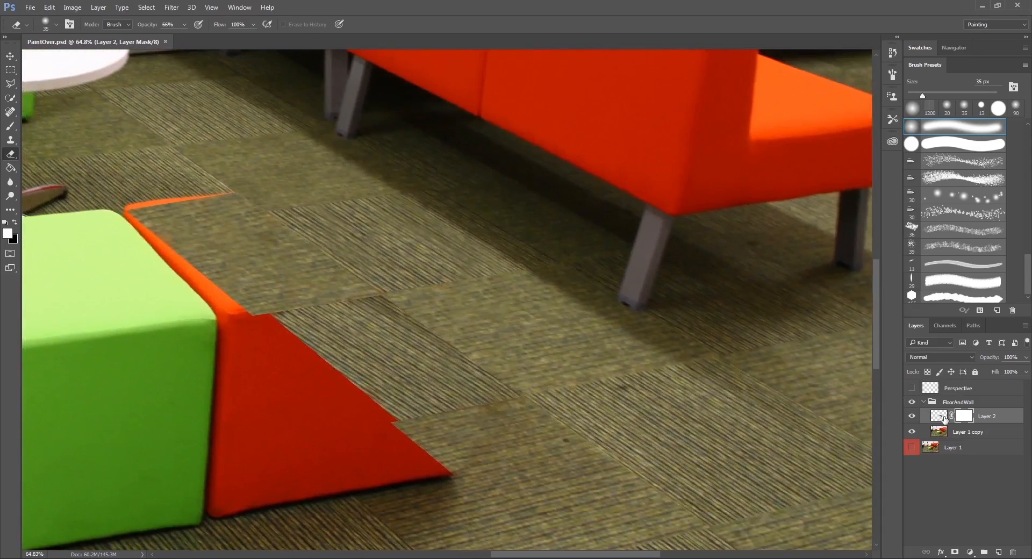
click(944, 417)
scroll(448, 298, up, 4)
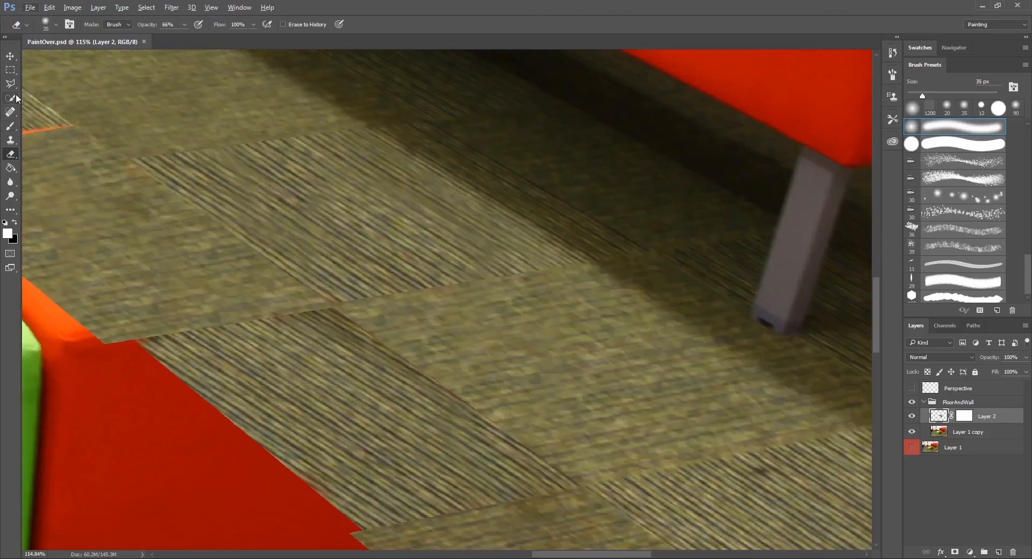
click(11, 84)
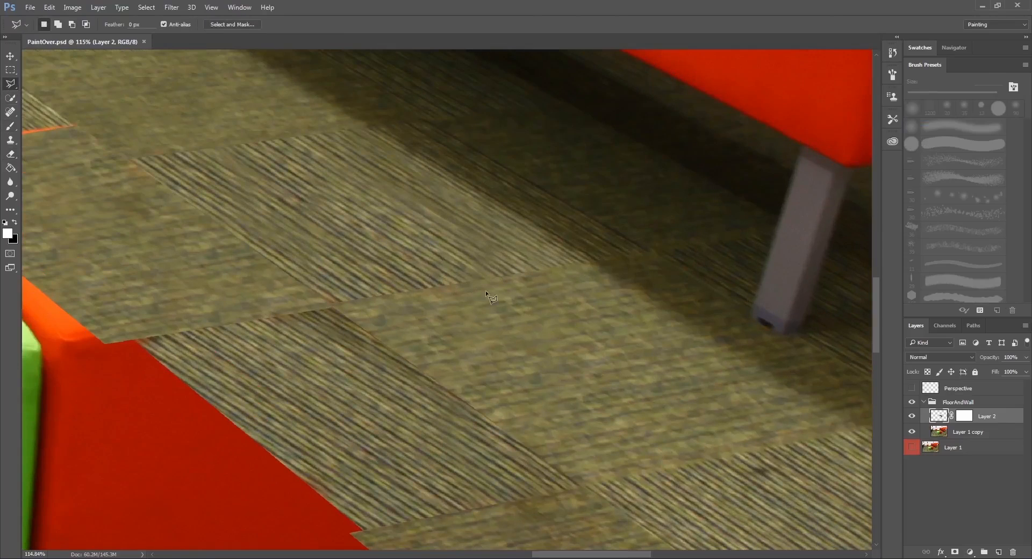
click(352, 298)
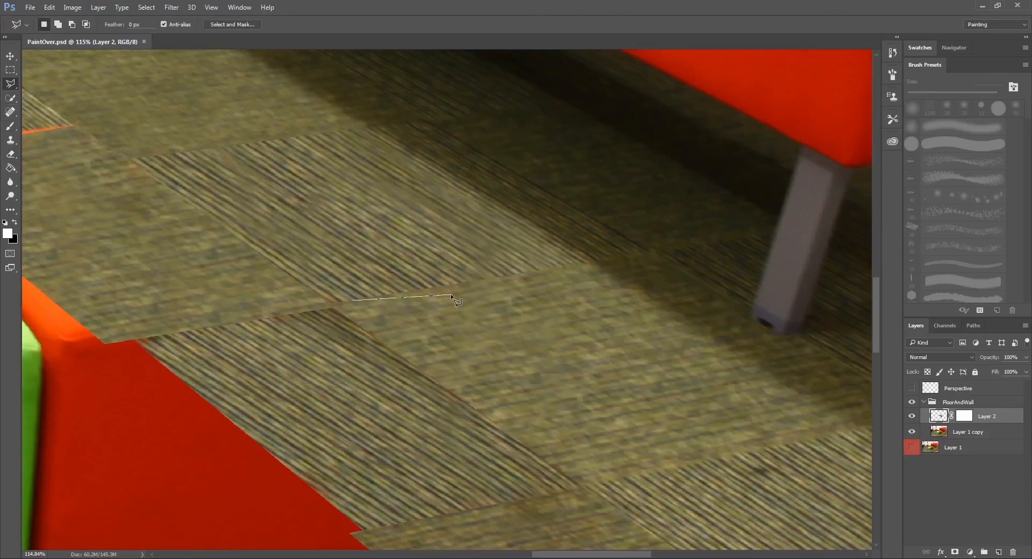
click(541, 269)
click(584, 337)
double_click(409, 347)
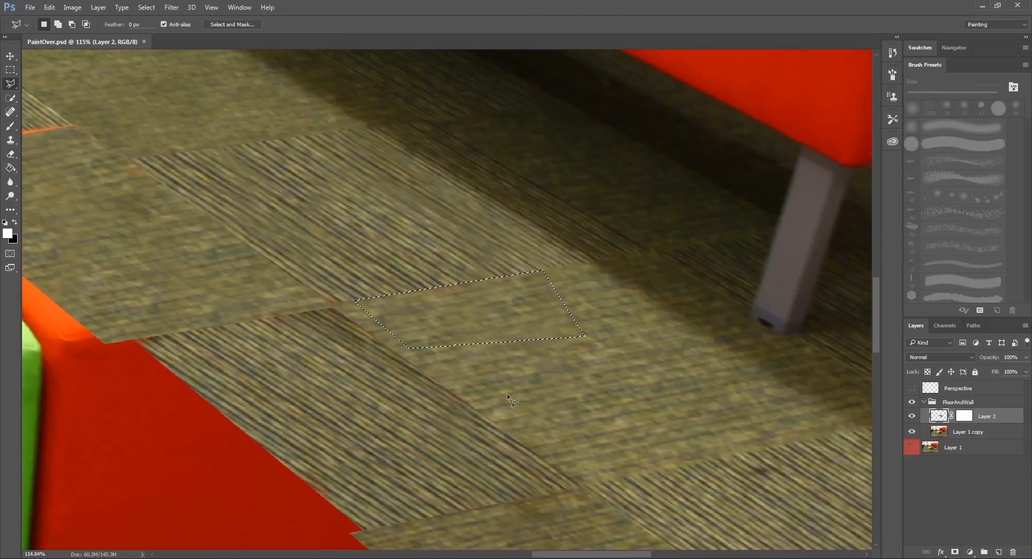
key(s)
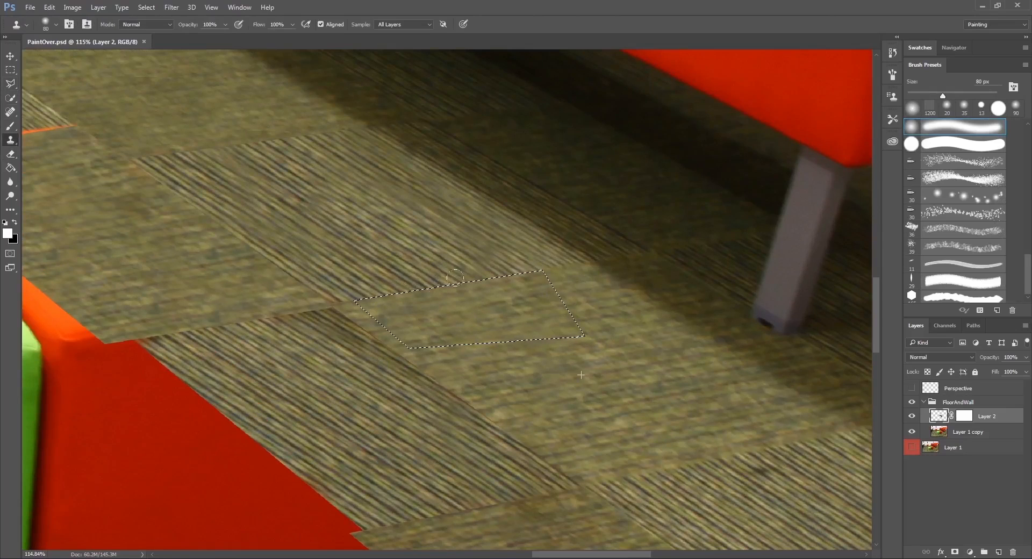
key(ctrl+d)
key(m)
alt+scroll(579, 367, down, 2)
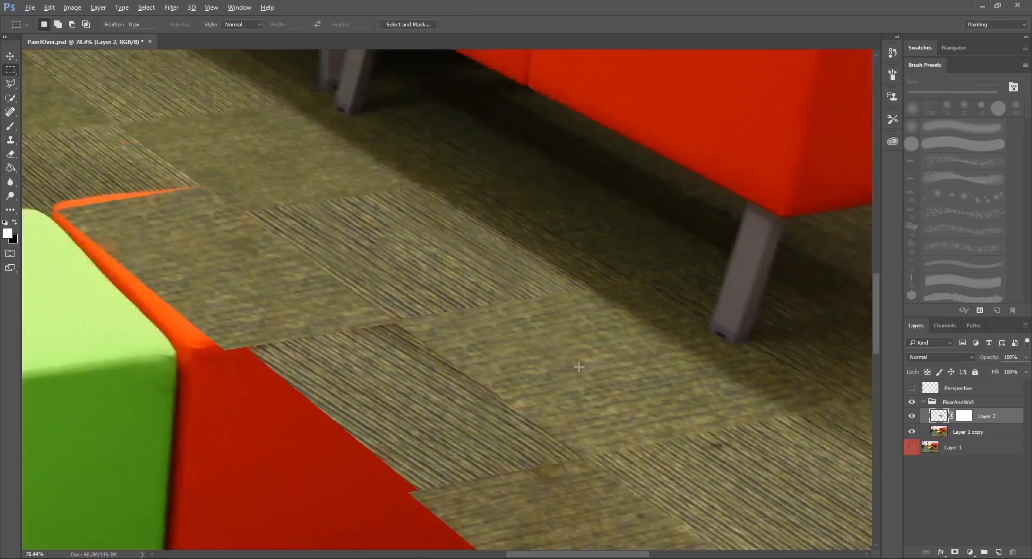
alt+scroll(579, 367, down, 2)
alt+scroll(557, 374, up, 2)
drag(557, 398, 504, 308)
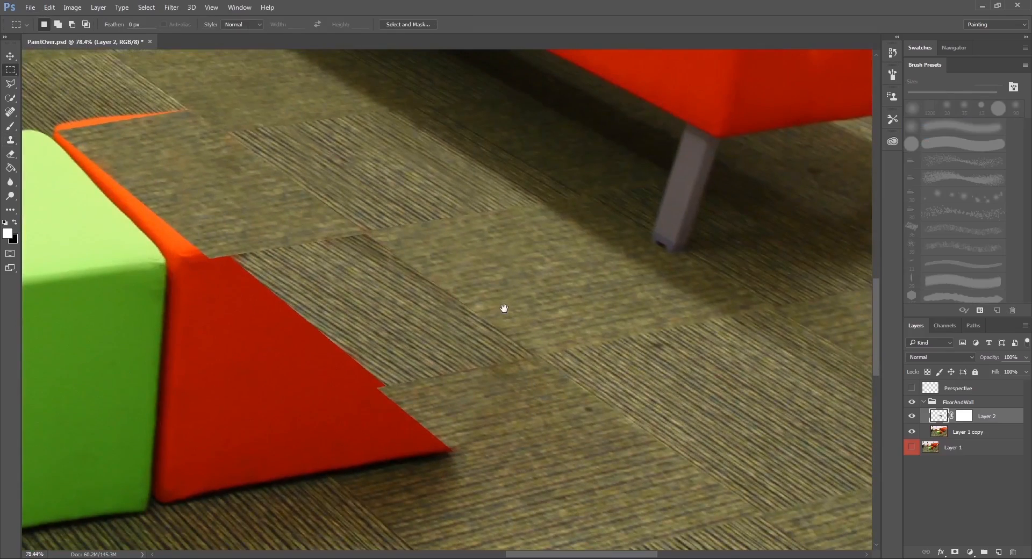
click(998, 552)
drag(677, 357, 610, 349)
click(981, 446)
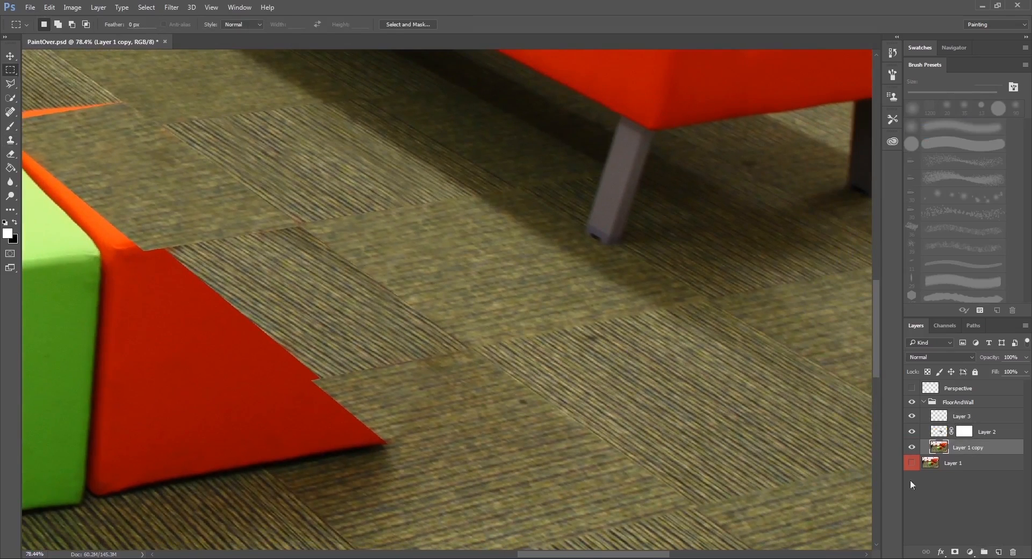
click(984, 417)
key(Delete)
On Layer 1 copy, outline the striped carpet tile in front of the sofa leg with the Polygonal Lasso and copy it to a new layer.
click(984, 431)
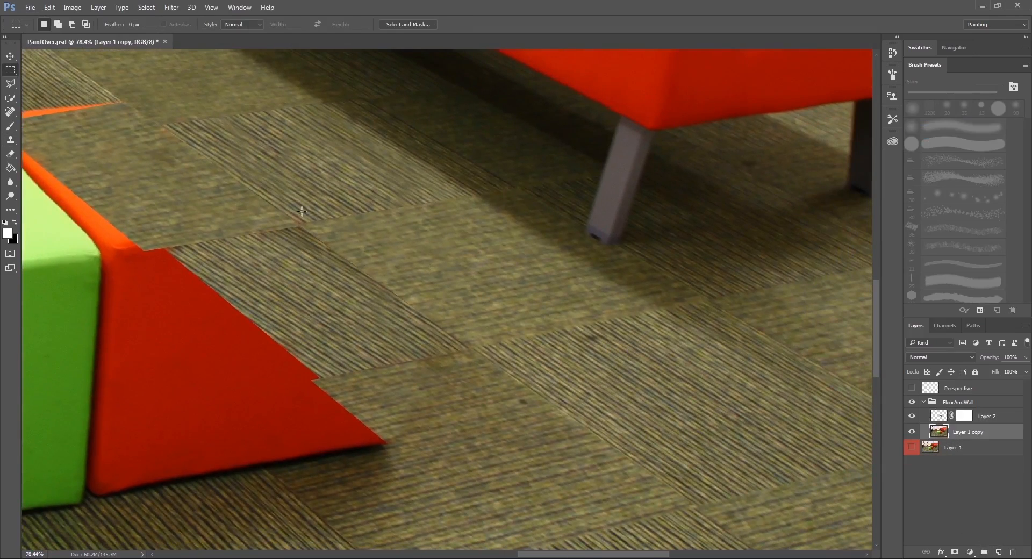
click(10, 83)
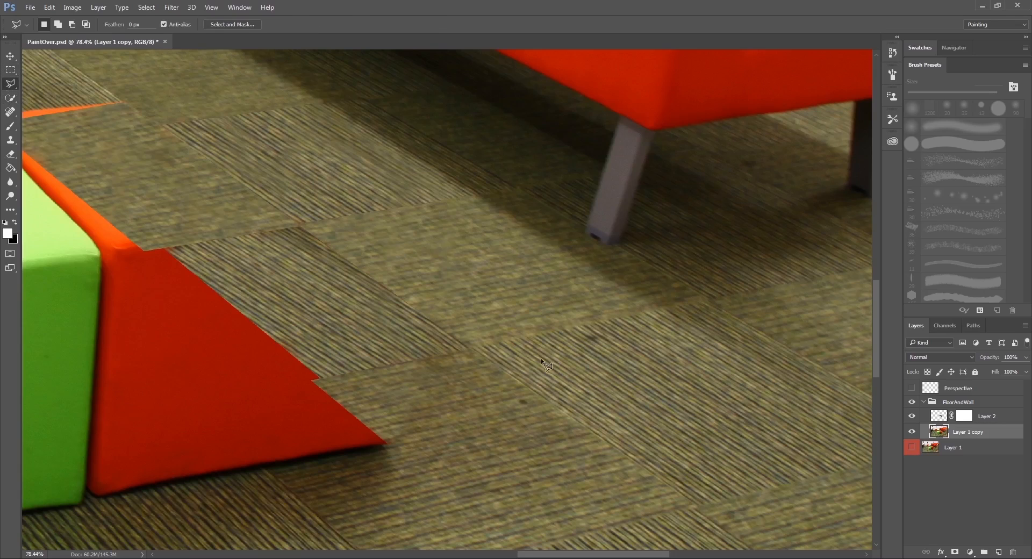
click(723, 499)
drag(852, 466, 734, 467)
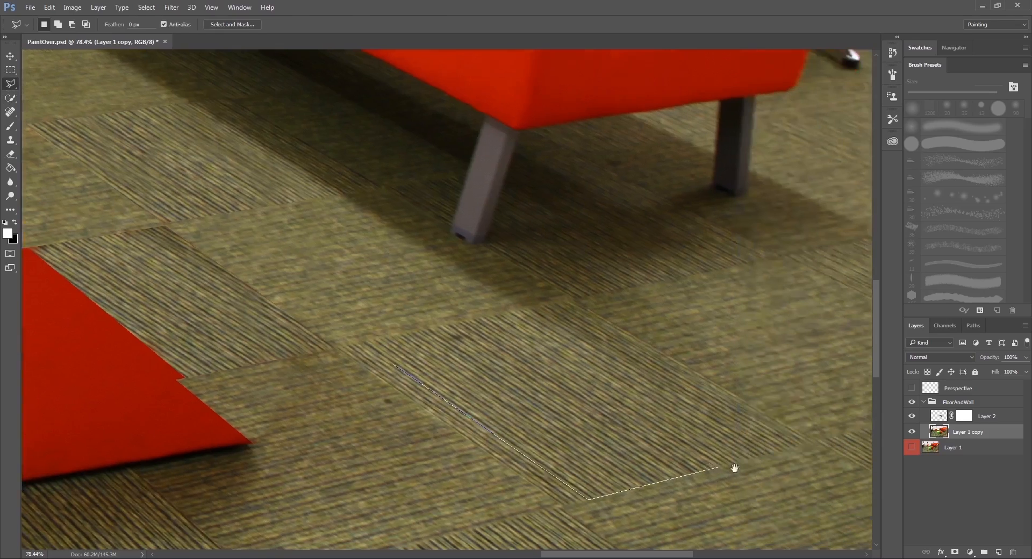
click(767, 453)
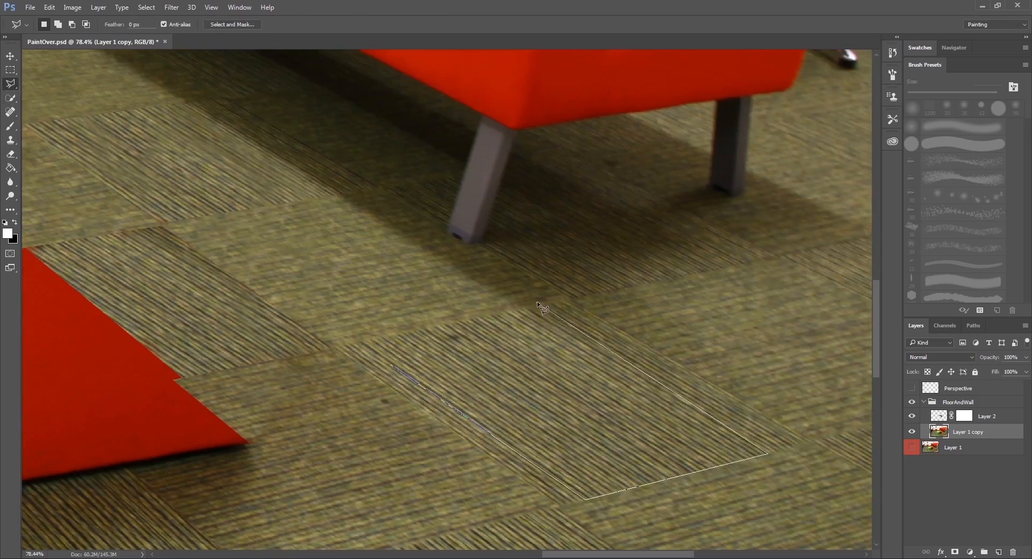
click(509, 311)
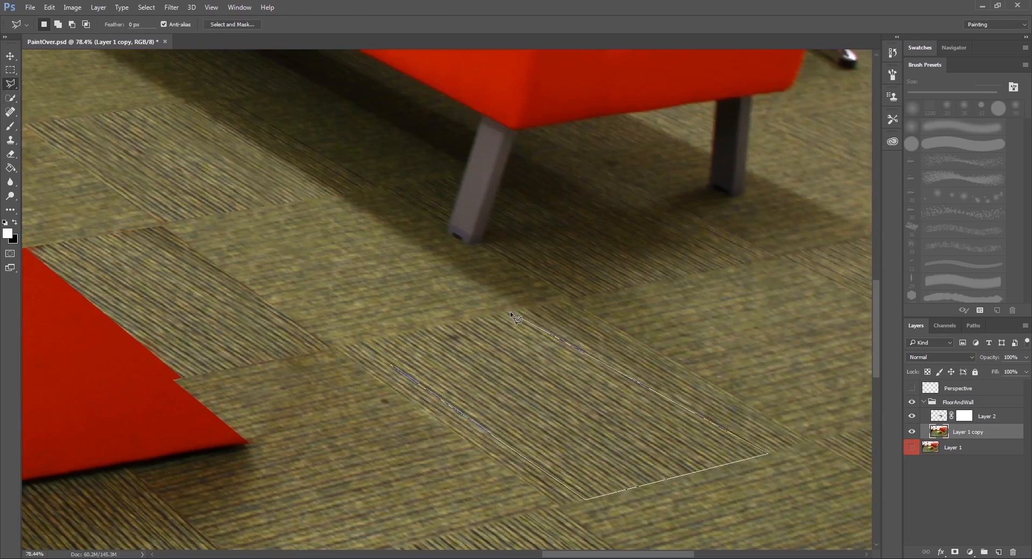
click(362, 342)
right_click(481, 360)
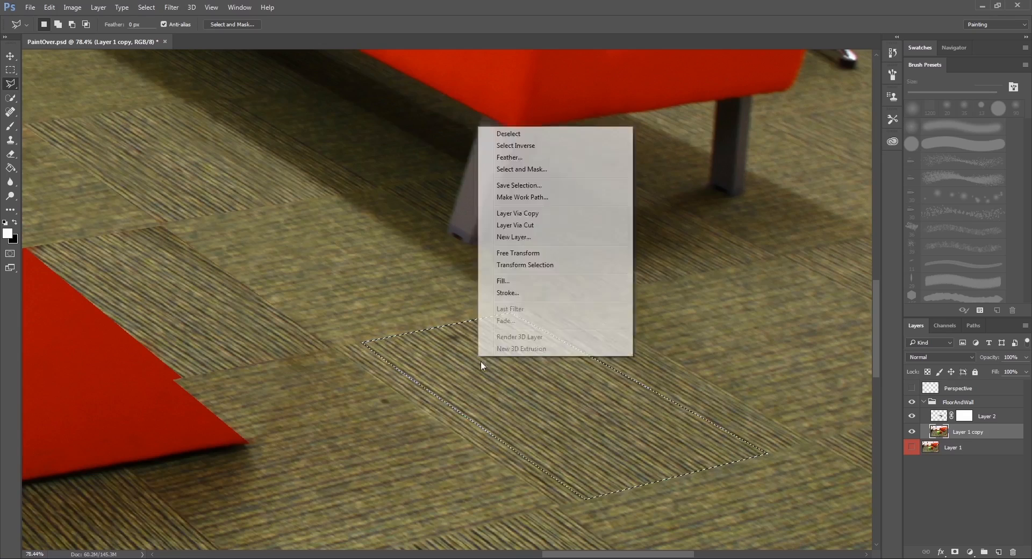
click(536, 215)
Place the copied tile's layer above Layer 2 and move the tile over the red cube's remaining edge.
drag(203, 185, 453, 231)
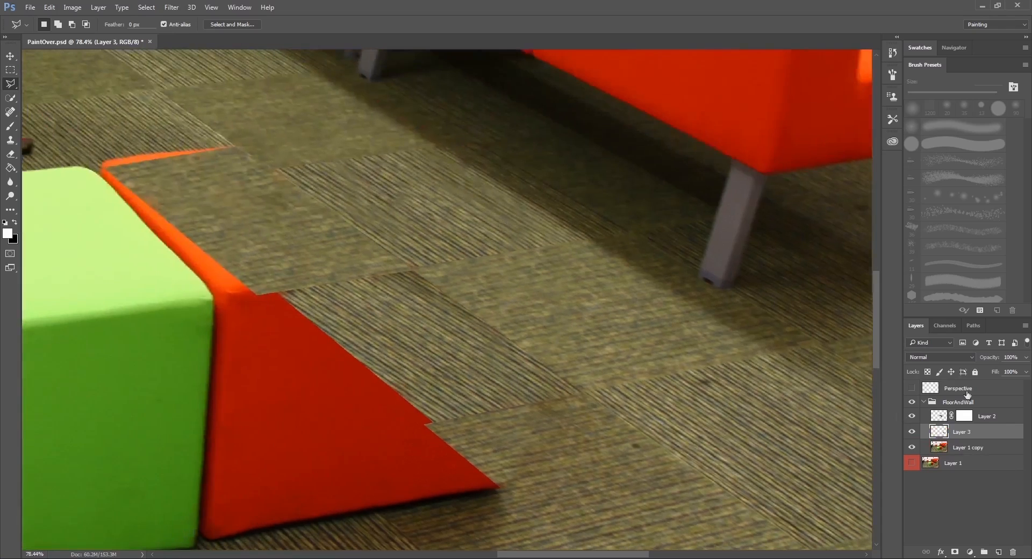
drag(989, 433, 991, 411)
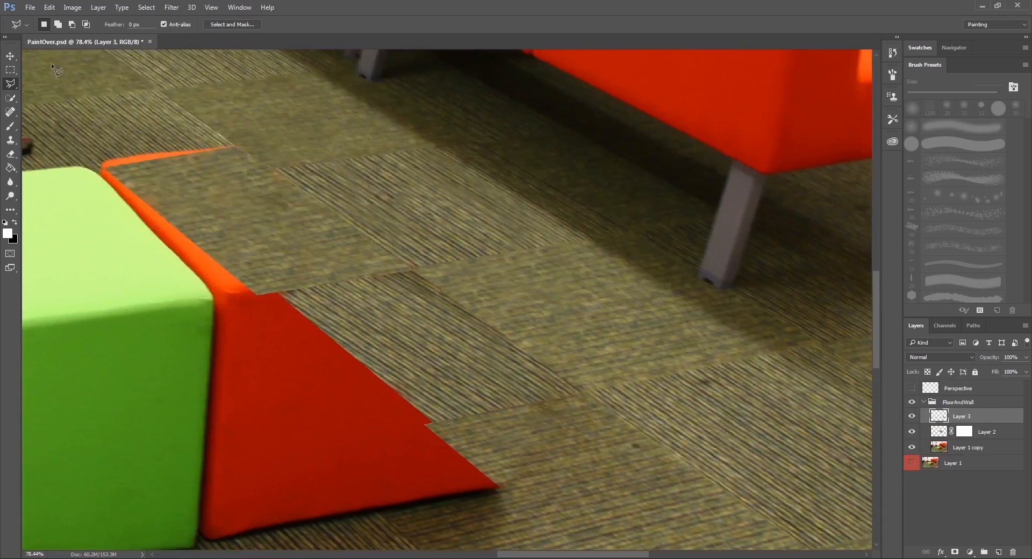
click(10, 56)
drag(780, 465, 346, 355)
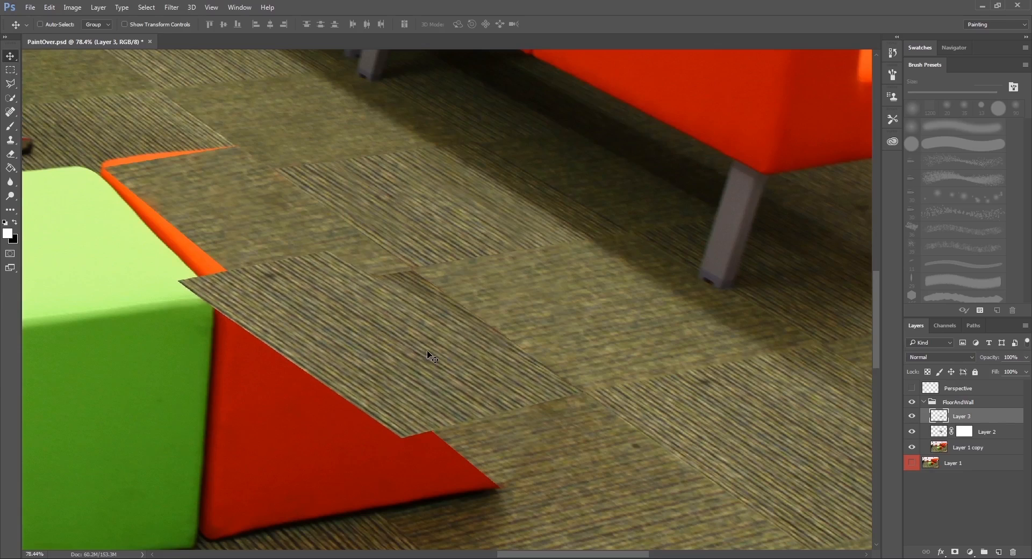
Distort the copied tile to follow the floor perspective, showing the Perspective grid as a guide and hiding it when done.
click(912, 389)
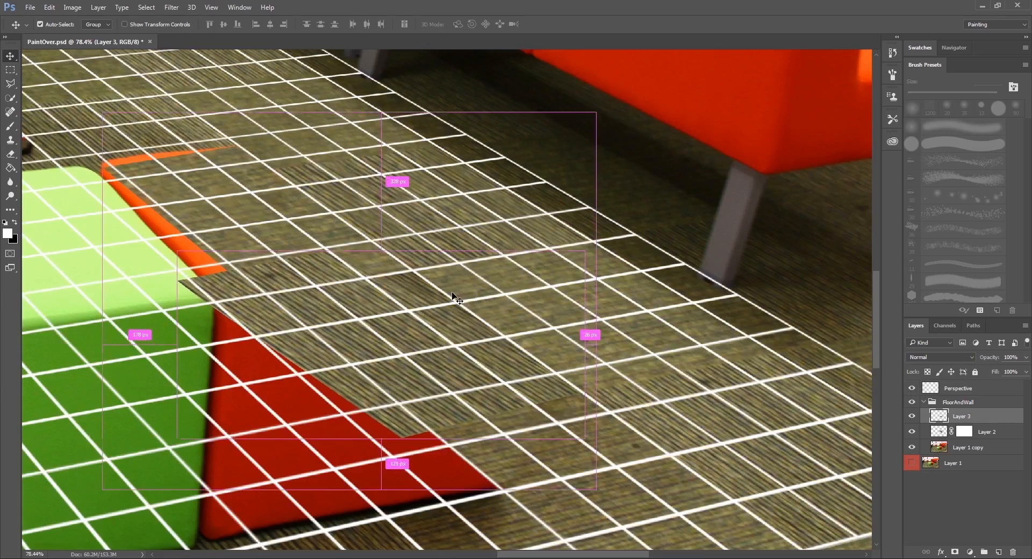
key(ctrl+t)
right_click(414, 293)
click(451, 351)
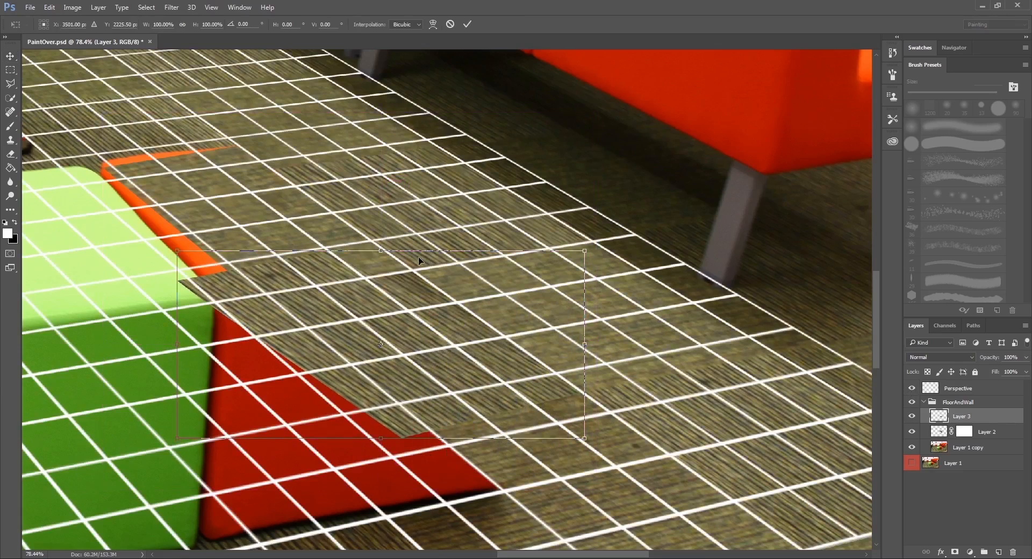
drag(378, 252, 468, 275)
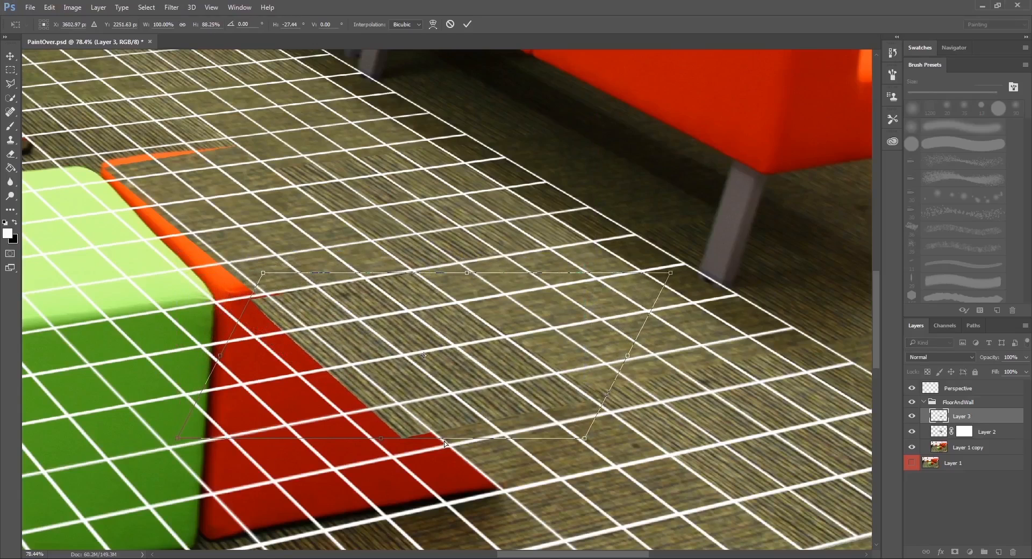
drag(379, 439, 372, 438)
drag(363, 438, 353, 433)
key(Return)
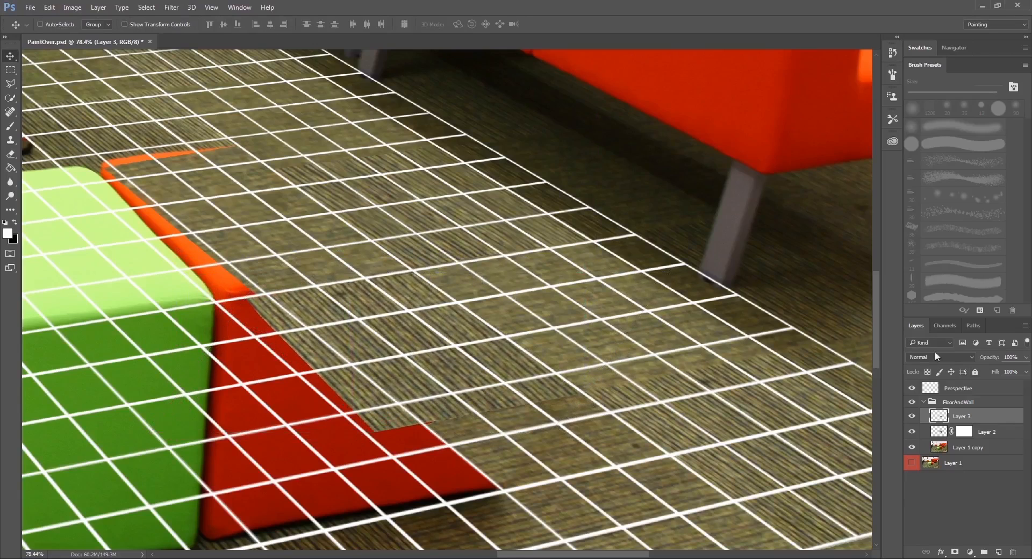
click(914, 388)
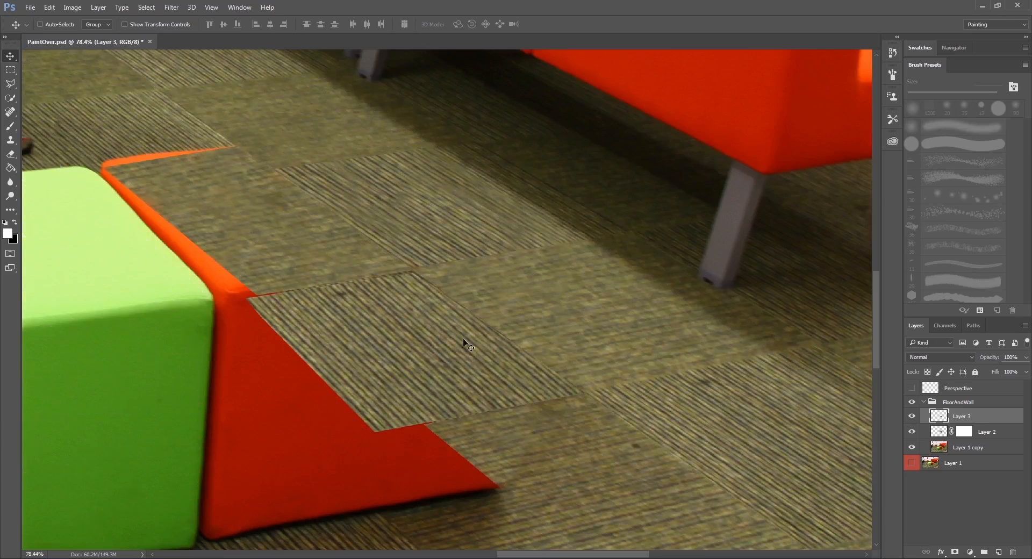
Distort the copied tile slightly again so its upper edge closes the gap to the neighbouring carpet seam.
scroll(385, 286, up, 6)
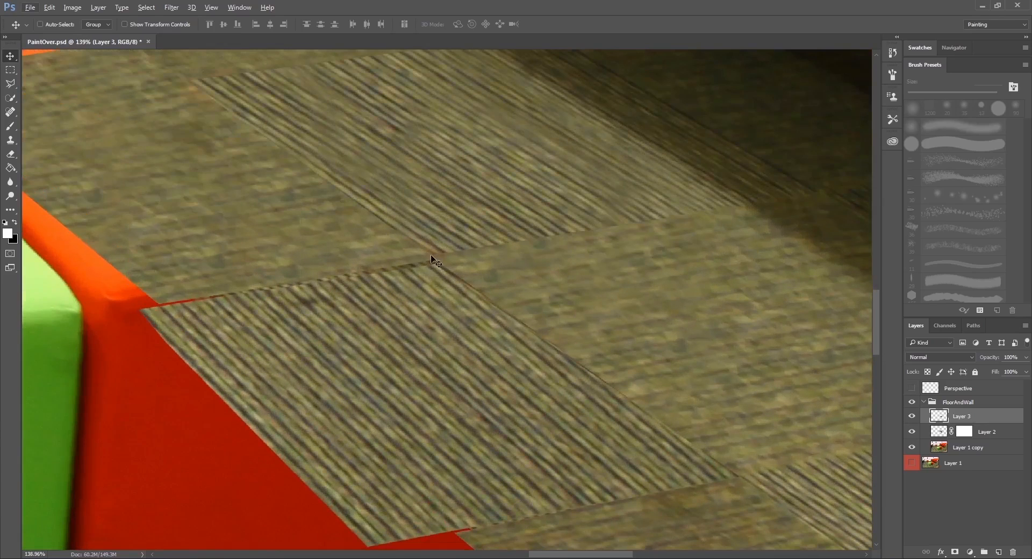
key(ctrl+t)
right_click(414, 307)
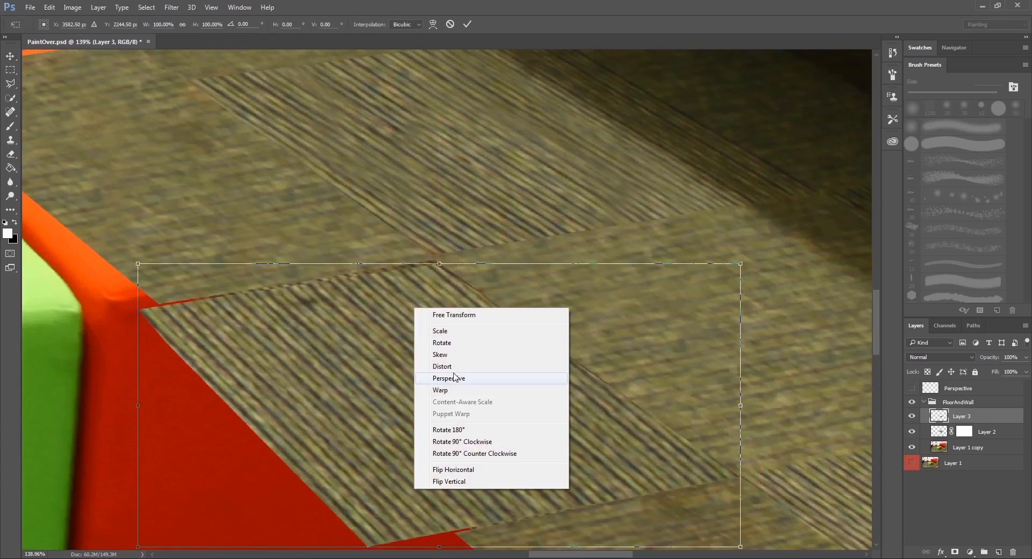
click(452, 366)
drag(438, 263, 436, 257)
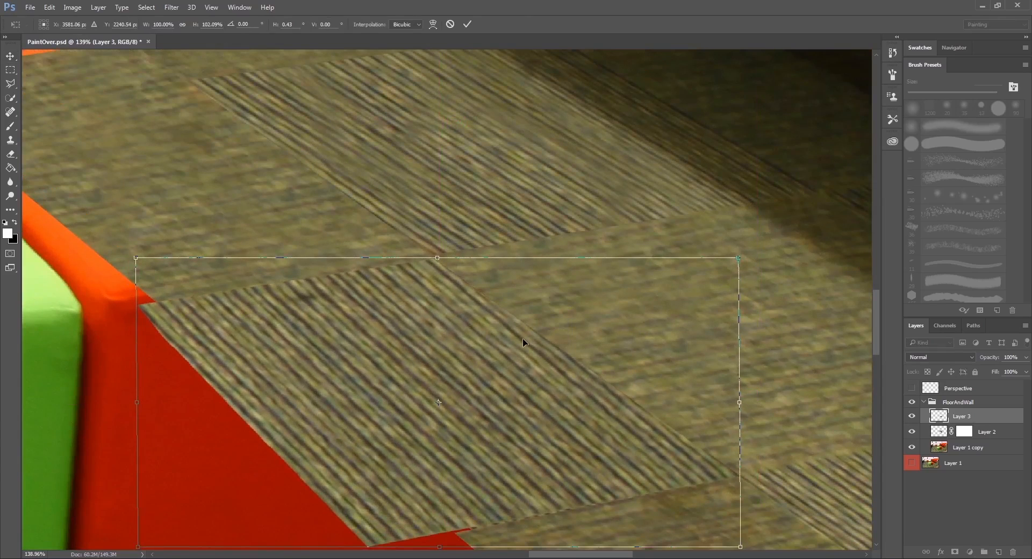
key(Return)
scroll(534, 327, down, 8)
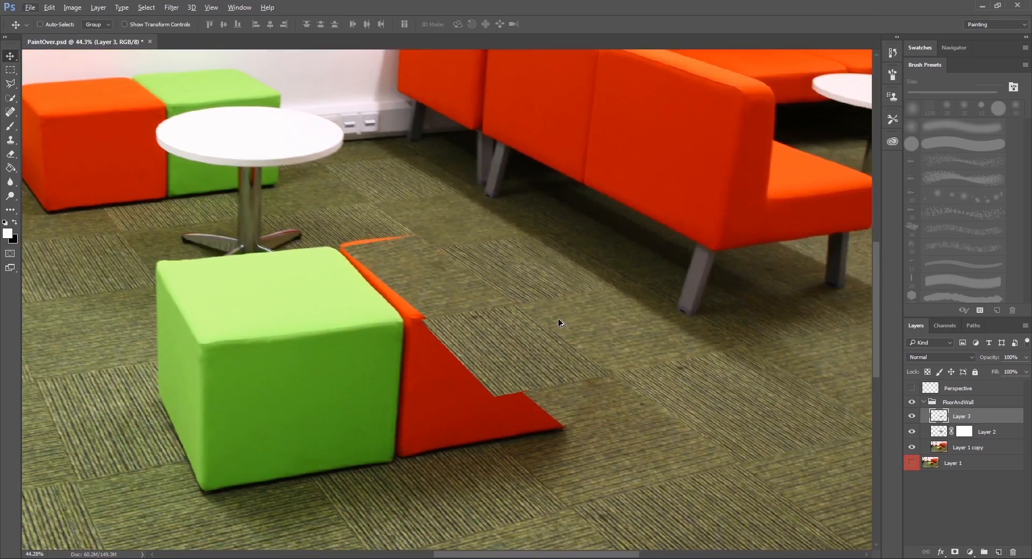
Save a JPEG copy over the existing PaintOver image in sourceimages at maximum quality 12.
key(ctrl+shift+s)
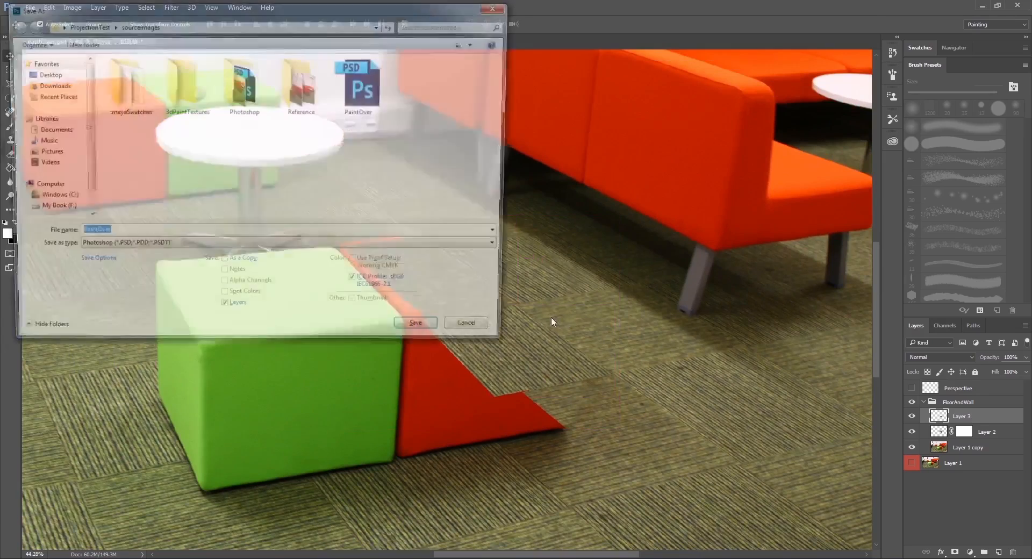
click(231, 247)
click(231, 387)
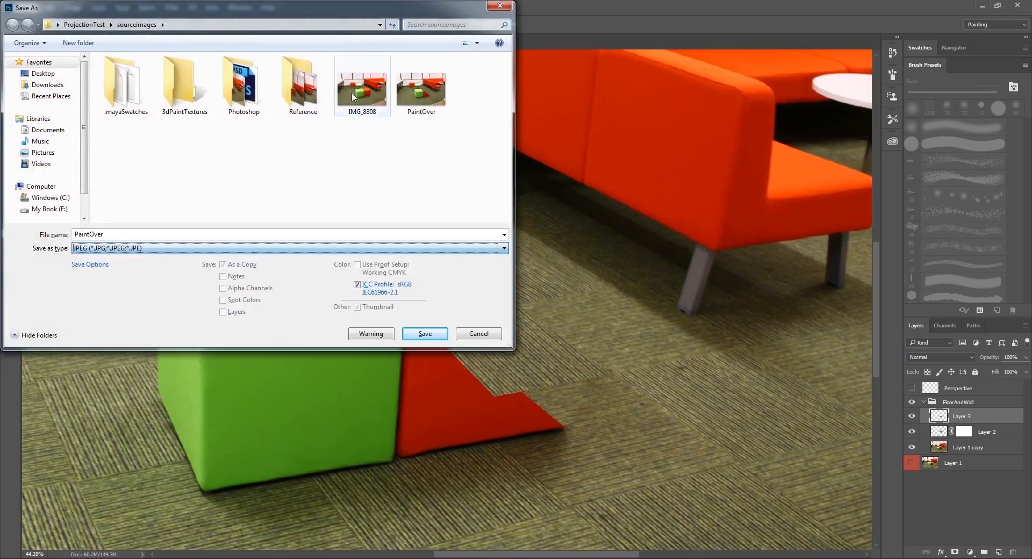
double_click(421, 89)
click(537, 285)
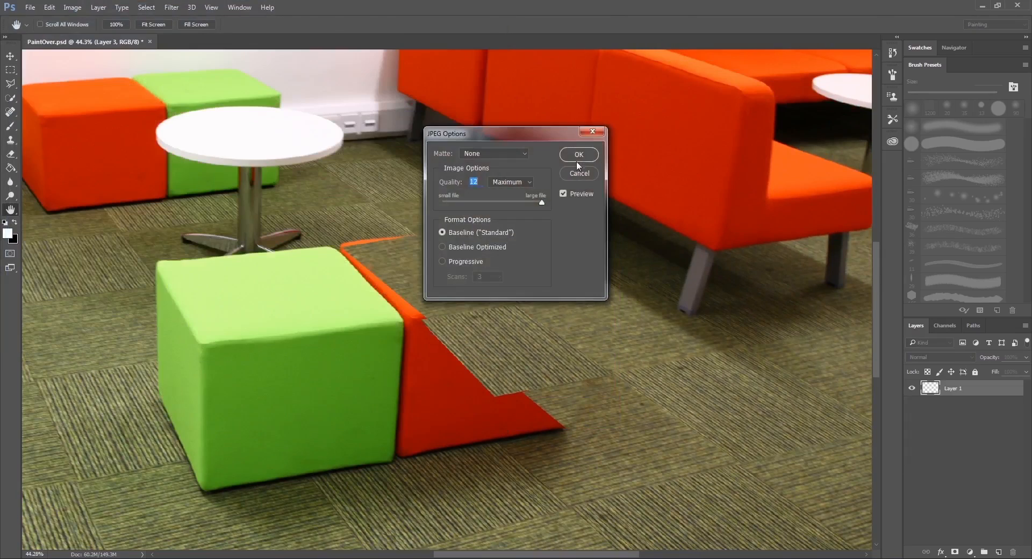
click(579, 156)
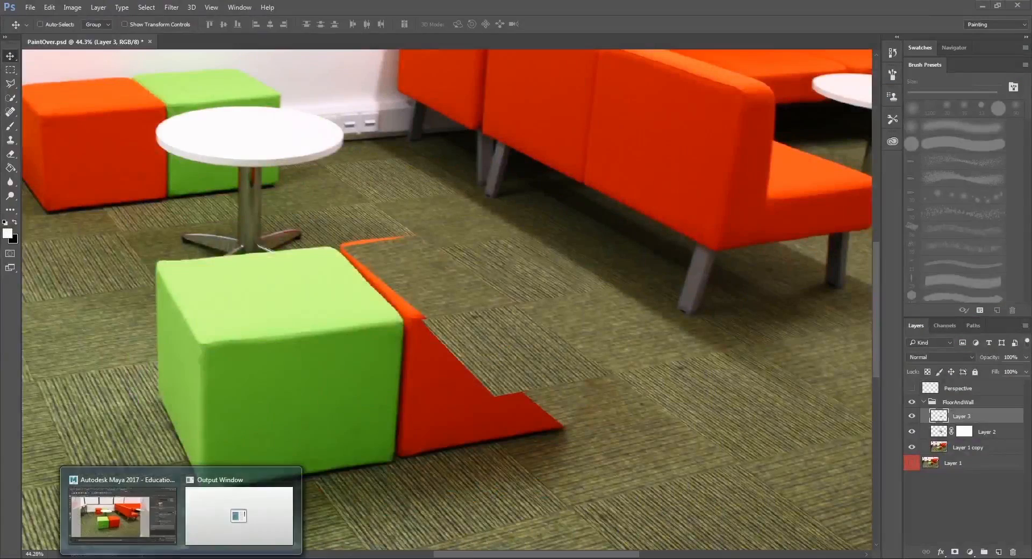
Switch to Maya and reload the PaintOver.jpg image in the file texture.
click(168, 508)
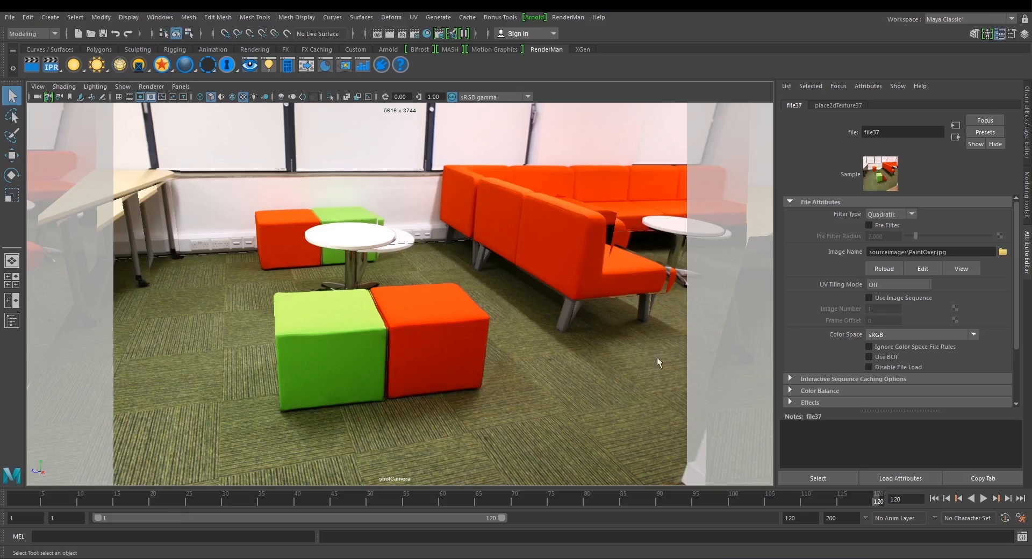
click(884, 269)
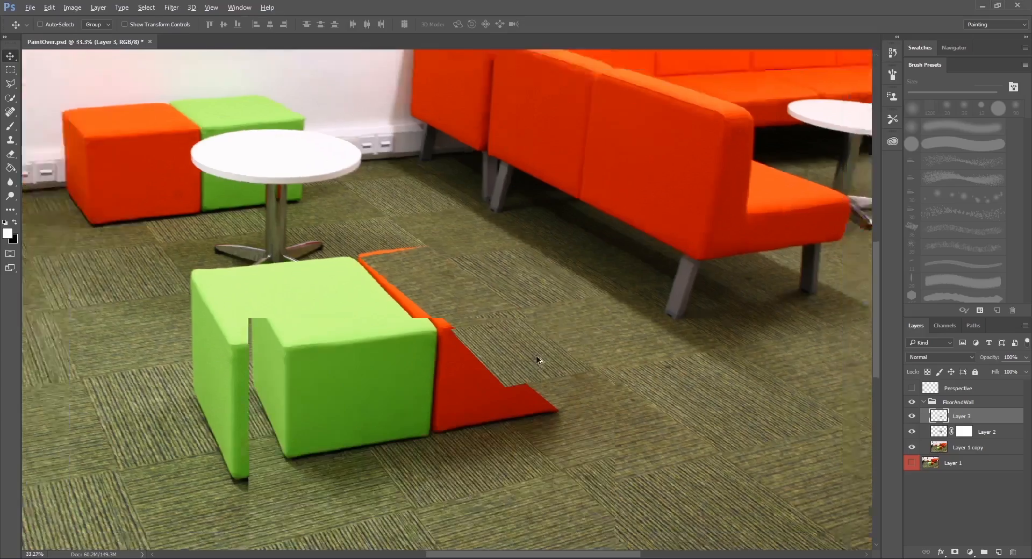
In Photoshop, compare the carpet with and without Layer 3 and leave that layer hidden.
scroll(537, 361, down, 2)
drag(627, 410, 564, 356)
scroll(585, 386, up, 2)
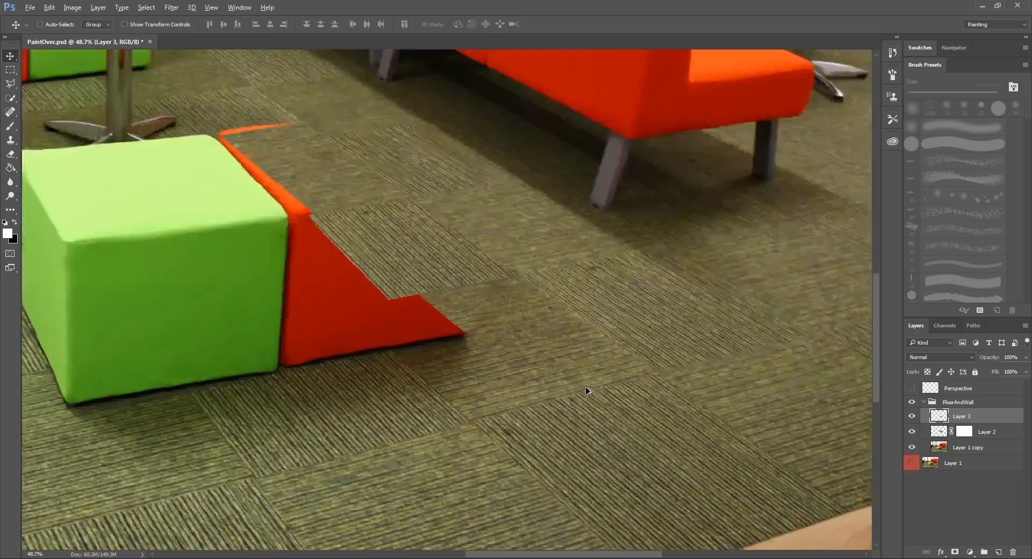
click(912, 417)
click(913, 417)
click(912, 416)
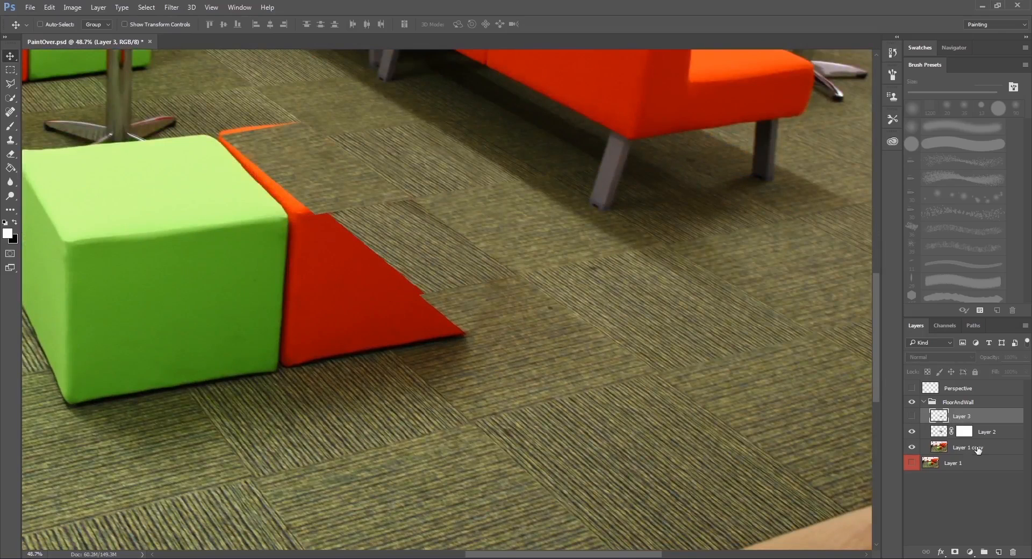
Outline the dark striped carpet tile beside the wooden floor on Layer 1 copy and copy it to a new layer.
click(951, 448)
click(10, 83)
drag(467, 286, 433, 209)
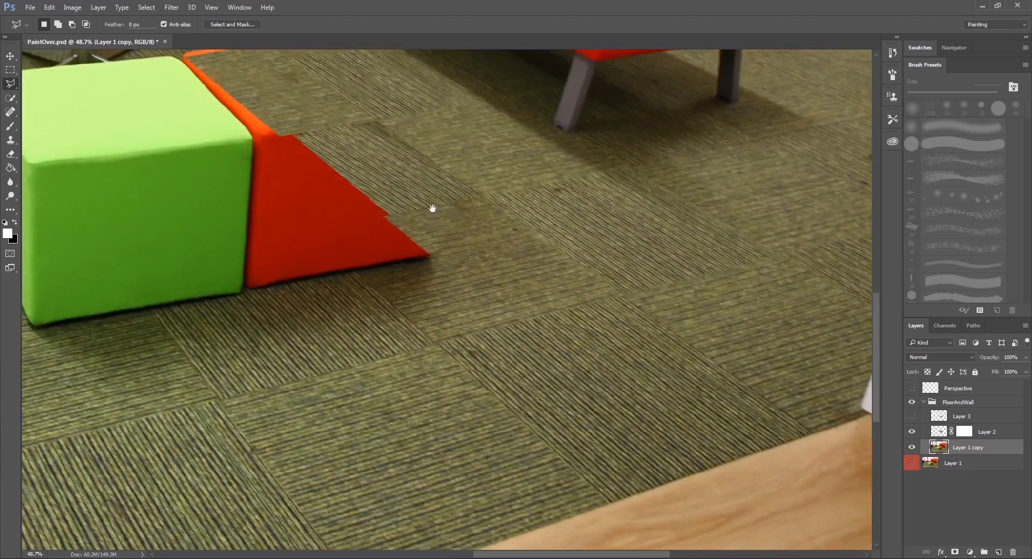
click(472, 352)
click(623, 495)
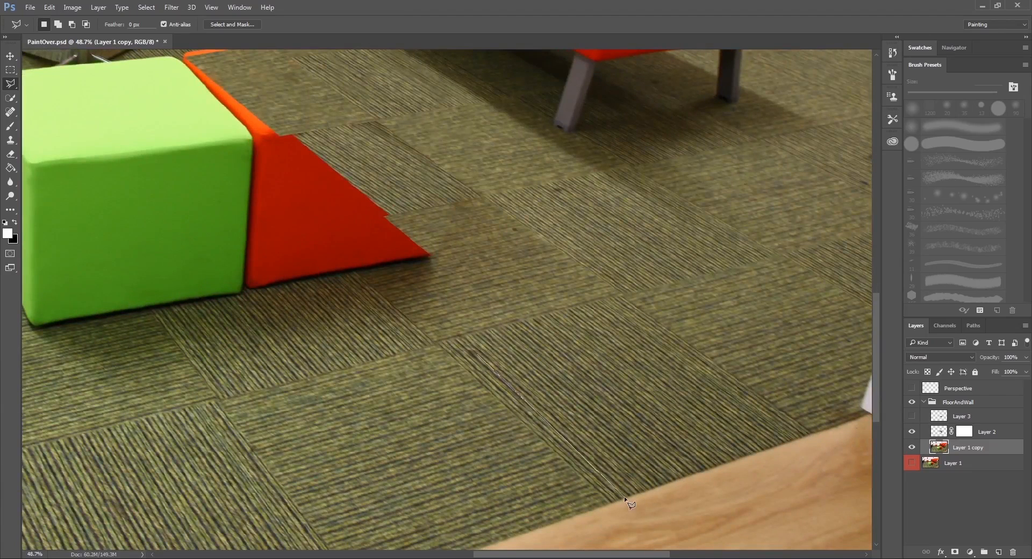
click(797, 436)
click(606, 299)
click(464, 337)
right_click(590, 351)
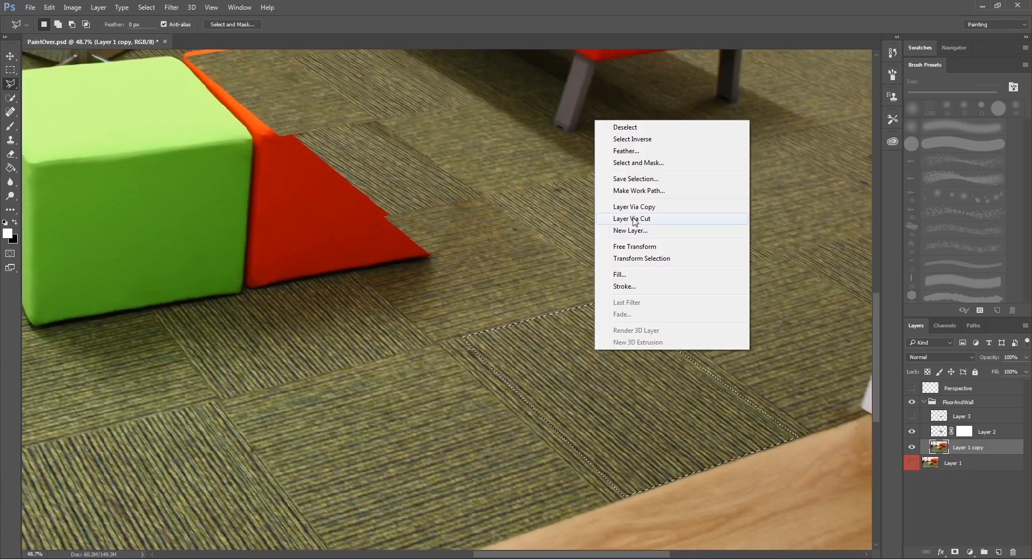
click(661, 210)
Place the copied tile layer above Layer 2 and move the tile over the remaining red cube.
drag(973, 450, 973, 431)
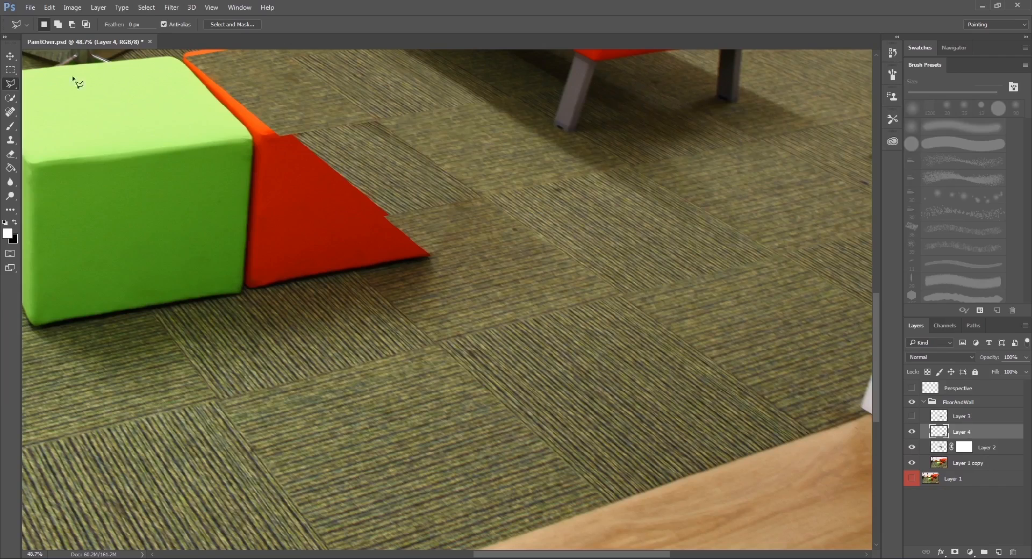
click(10, 55)
drag(553, 369, 297, 157)
drag(348, 149, 477, 304)
Show the Perspective grid and distort the copied tile to follow it, reducing its height to about 57%.
click(912, 389)
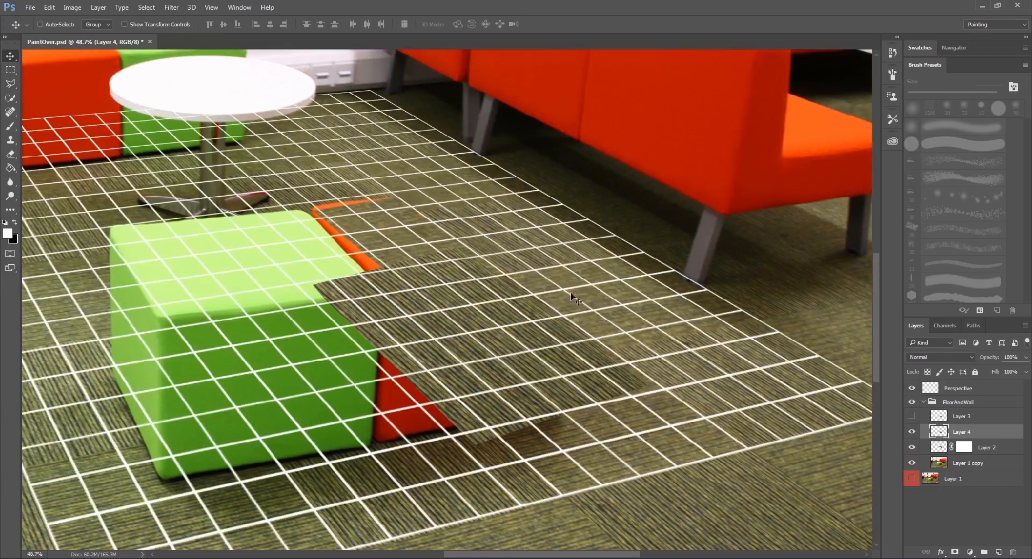
key(ctrl+t)
right_click(455, 302)
click(491, 359)
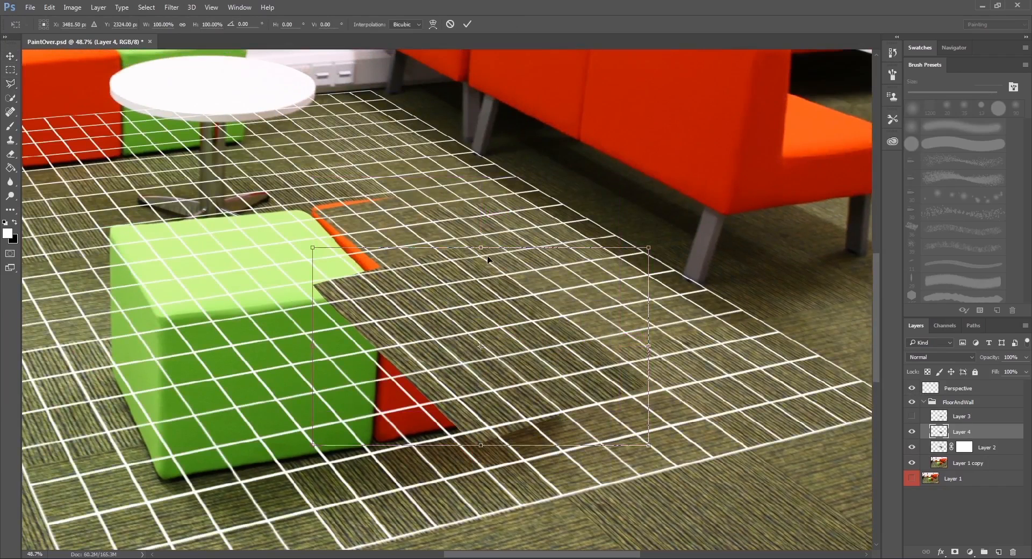
scroll(487, 253, up, 3)
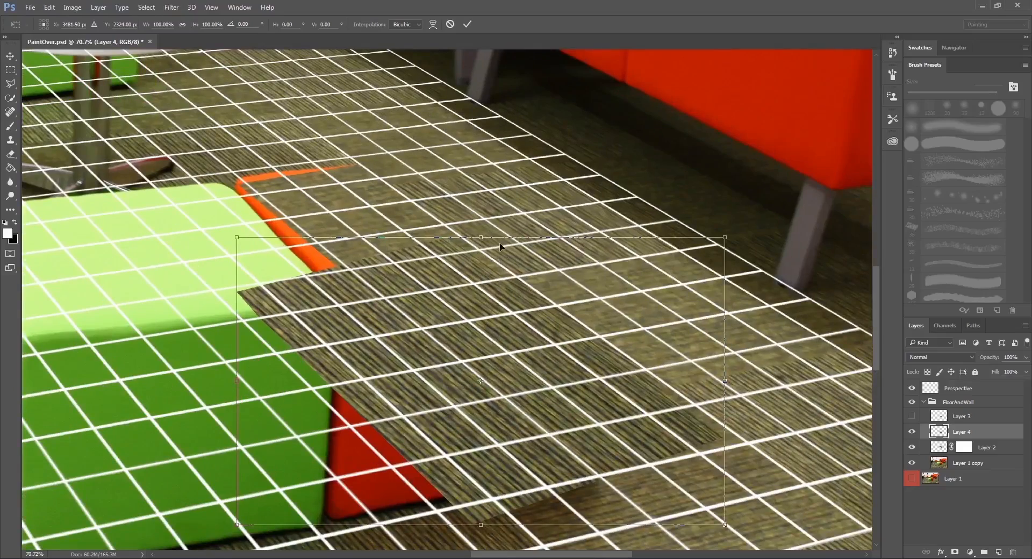
drag(482, 238, 550, 276)
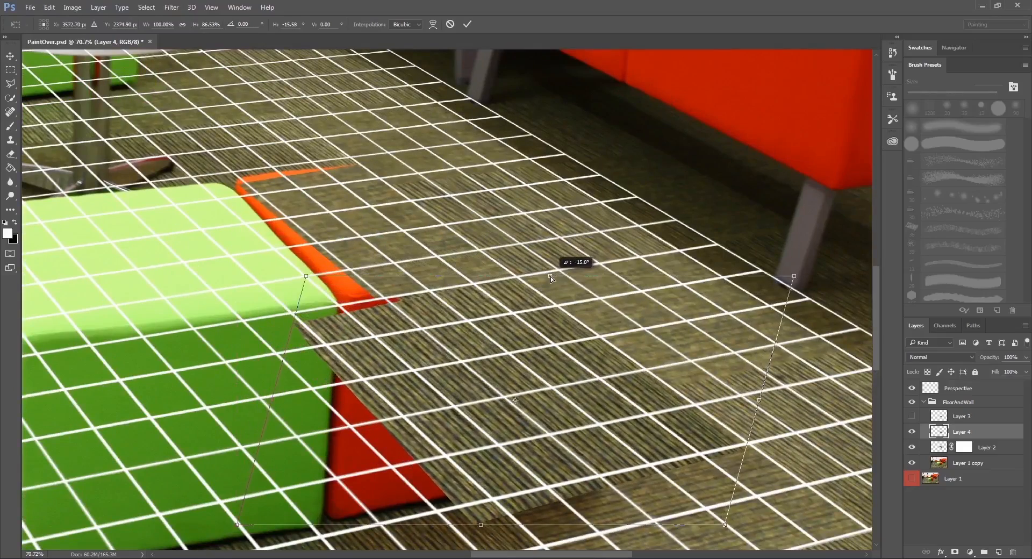
scroll(551, 276, down, 3)
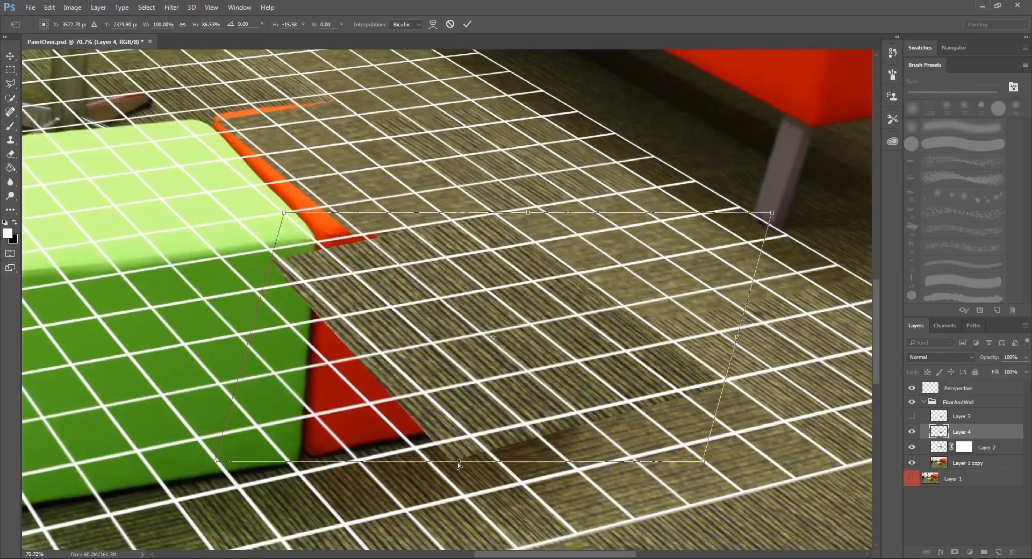
drag(458, 462, 348, 376)
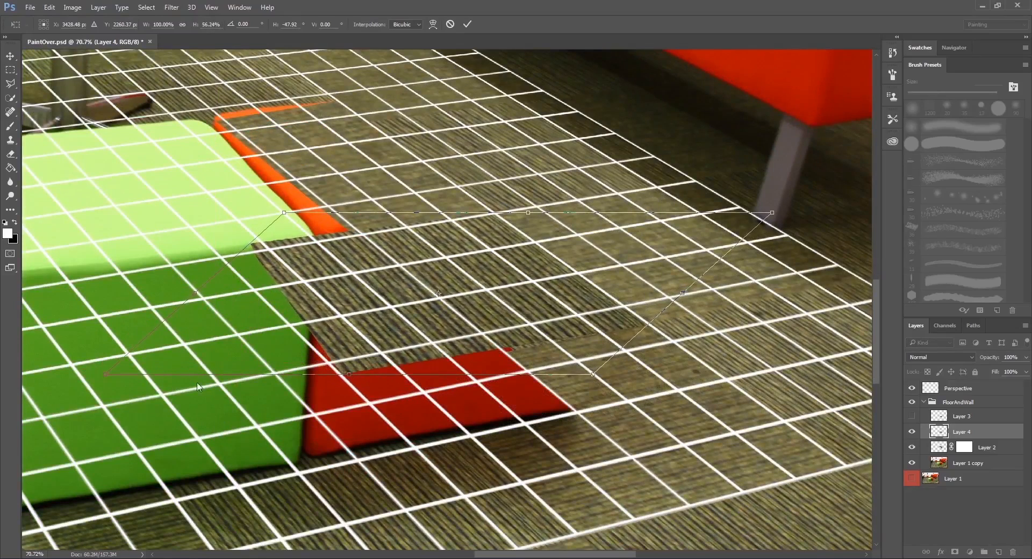
drag(105, 377, 102, 387)
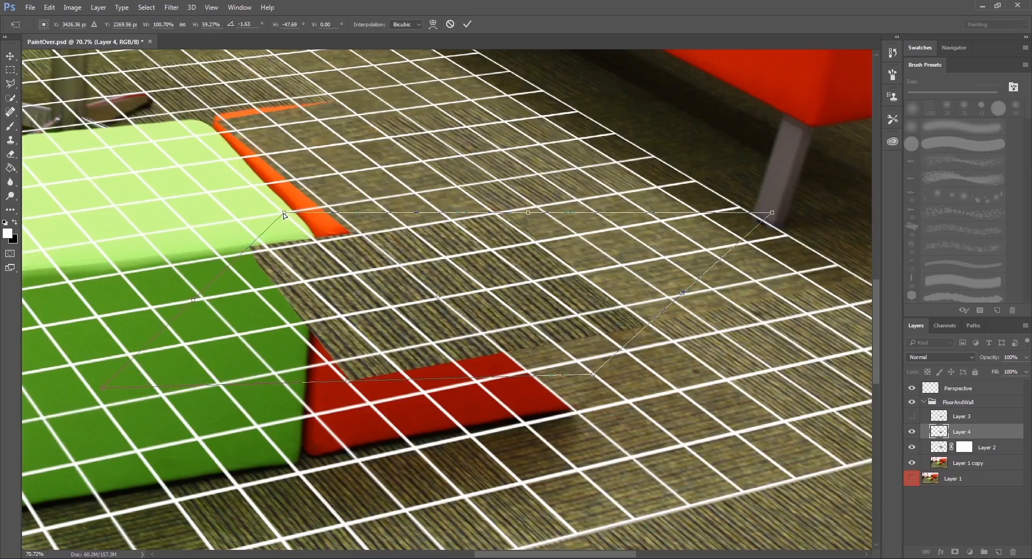
drag(284, 215, 280, 223)
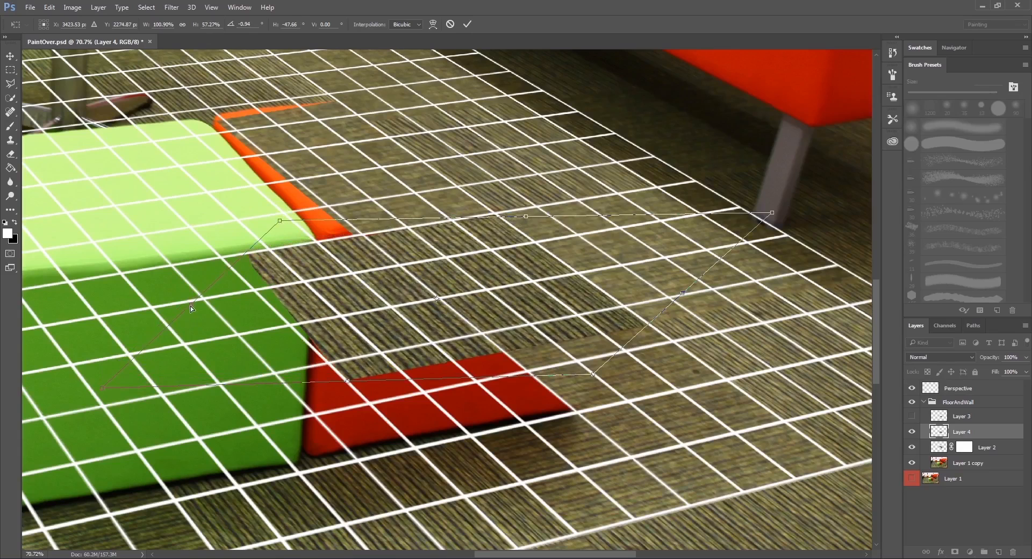
drag(190, 306, 233, 299)
key(ctrl+z)
key(ctrl+z)
key(ctrl+z)
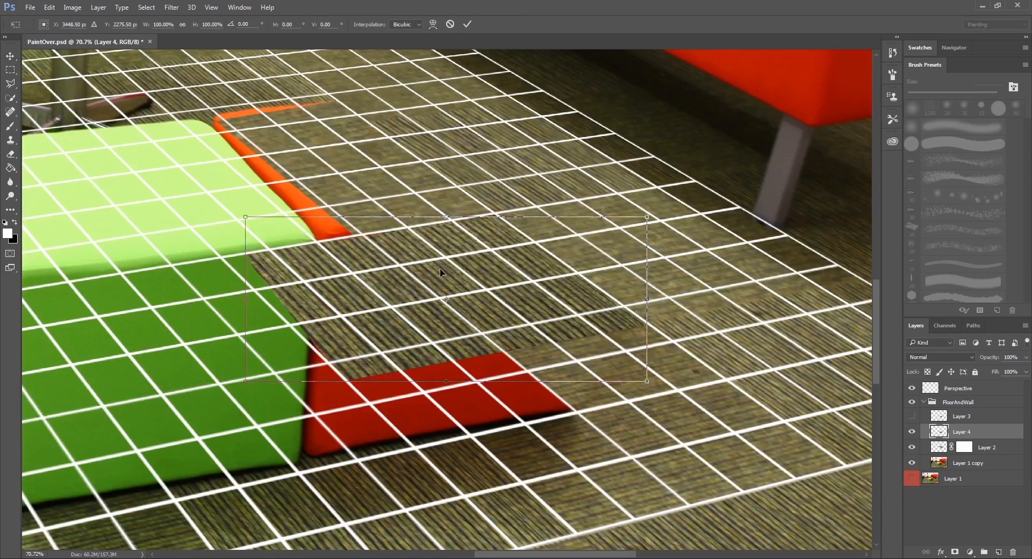
Distort the tile on Layer 4 again so its corners follow the grid lines and adjoining carpet seams.
right_click(442, 261)
click(465, 318)
drag(245, 298, 319, 285)
drag(320, 205, 252, 210)
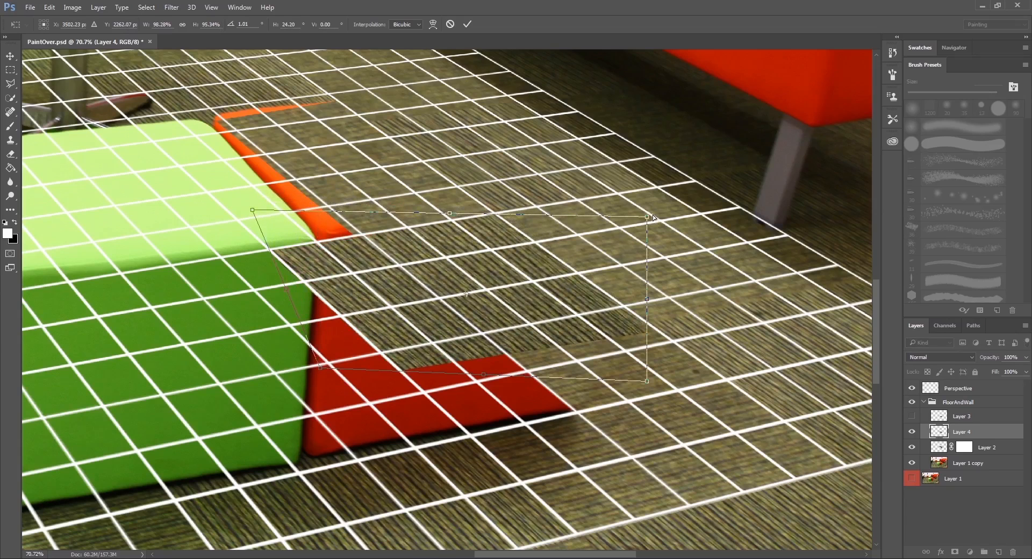
drag(649, 219, 653, 216)
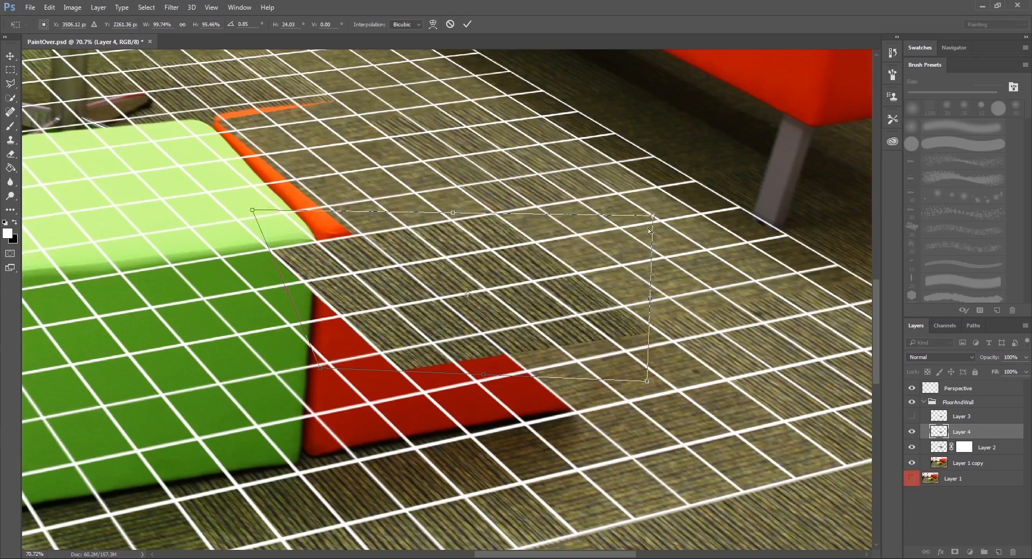
drag(648, 382, 648, 368)
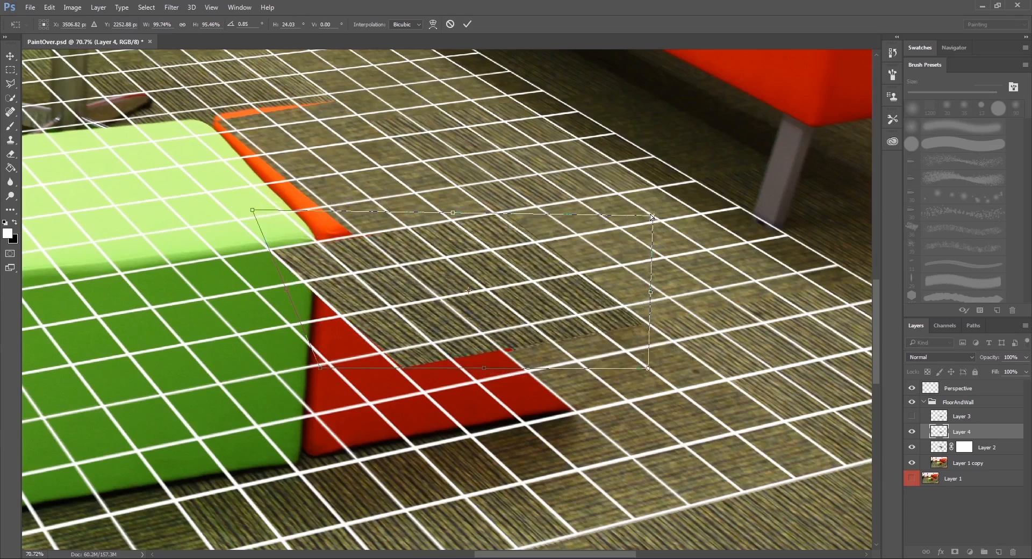
drag(653, 217, 639, 215)
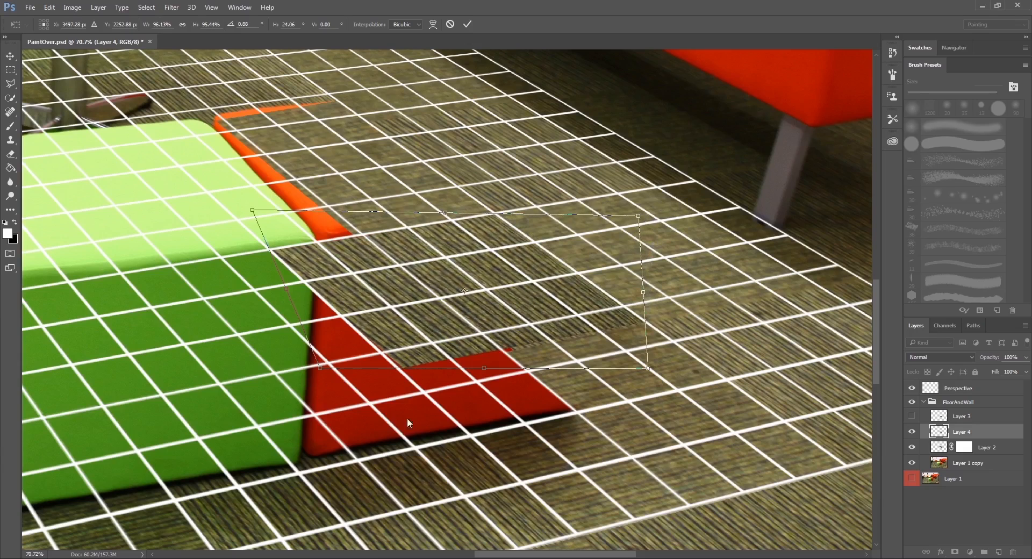
drag(320, 369, 320, 372)
drag(649, 369, 652, 371)
key(Return)
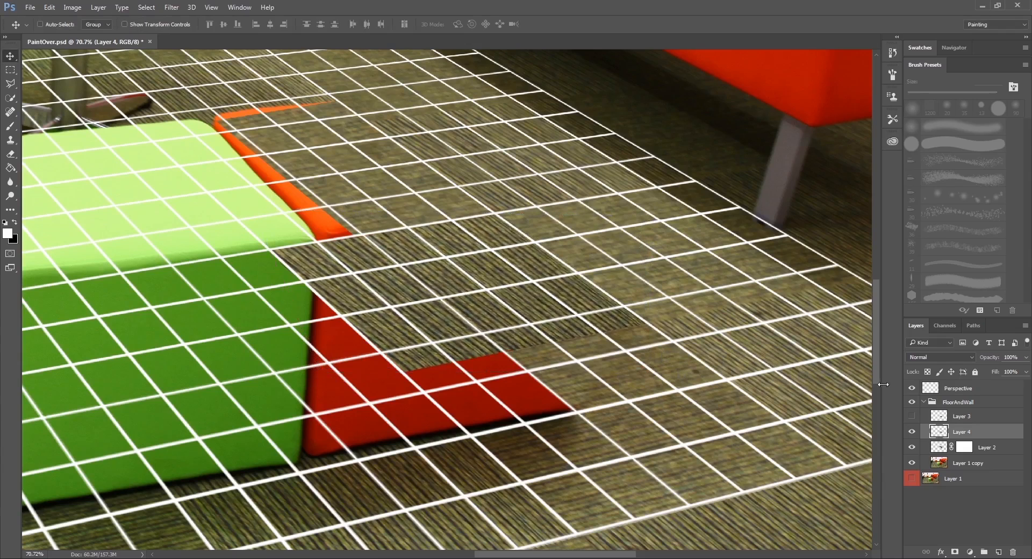
Hide the Perspective grid and fine-tune the tile's distortion so its edges close up against the neighbouring carpet tiles.
click(911, 388)
scroll(443, 217, up, 5)
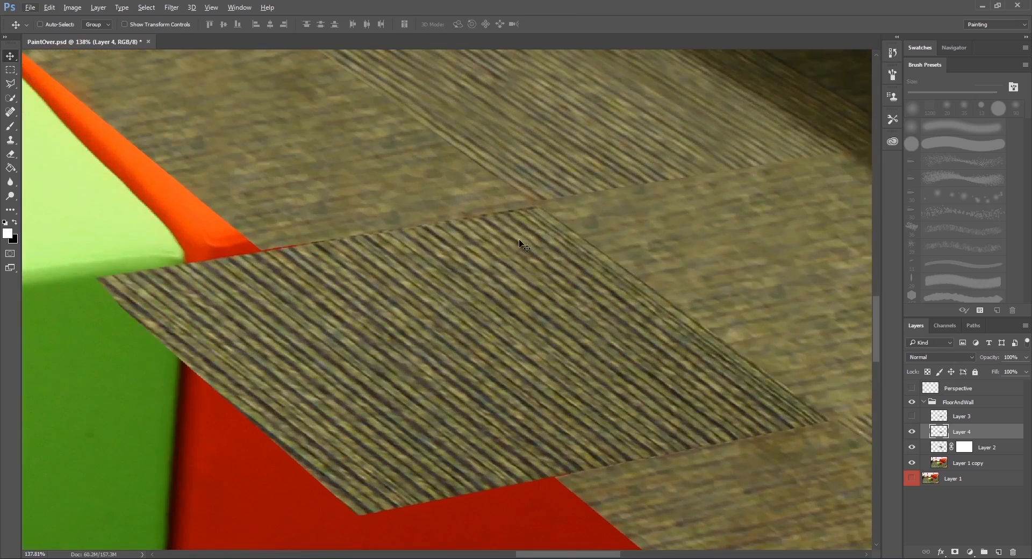
key(ctrl+t)
right_click(583, 253)
click(611, 314)
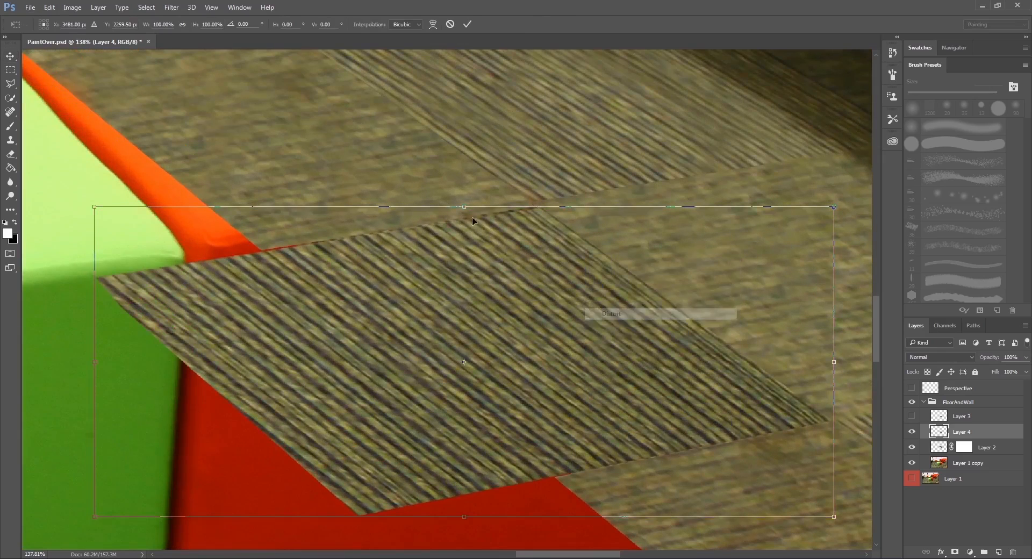
drag(835, 208, 824, 205)
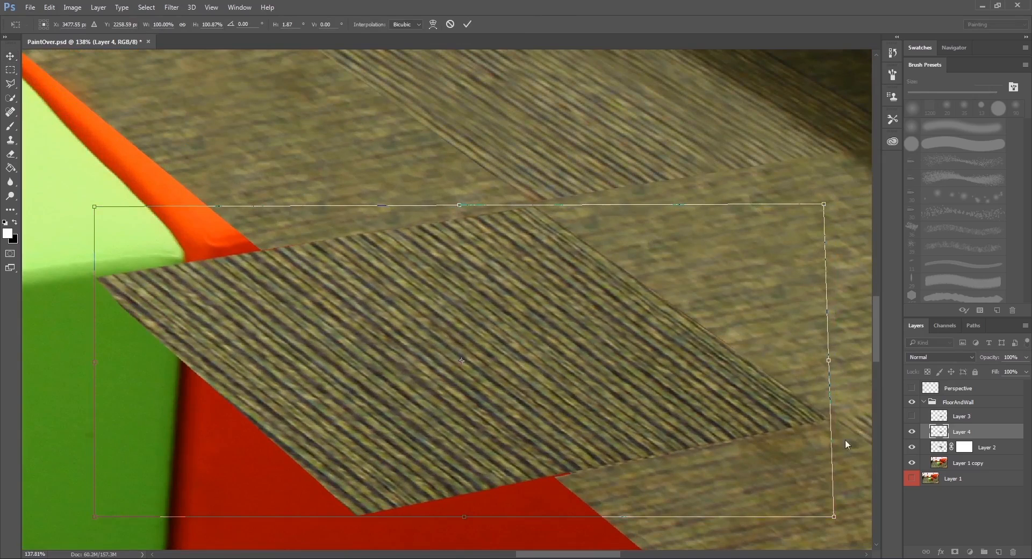
drag(834, 518, 834, 515)
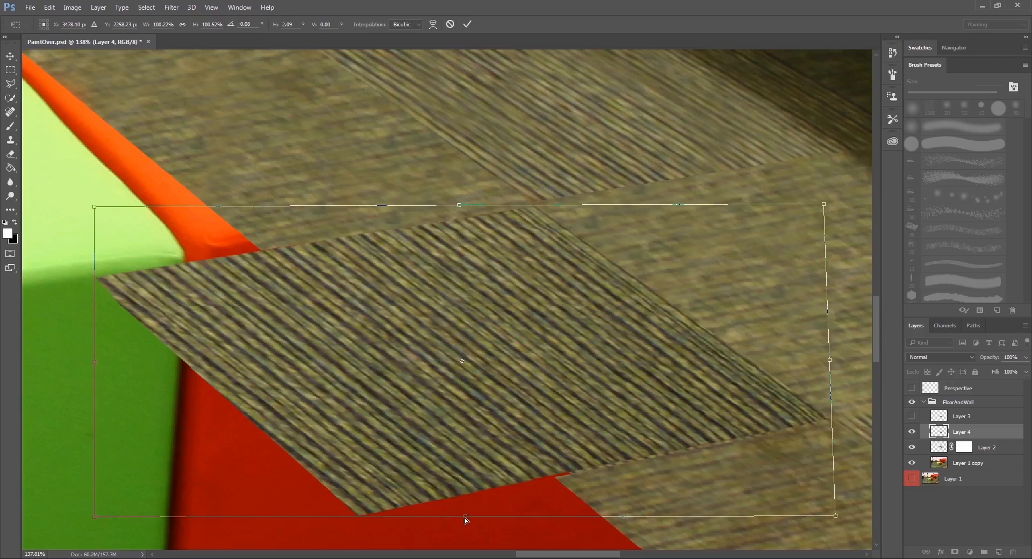
drag(465, 516, 466, 519)
key(Return)
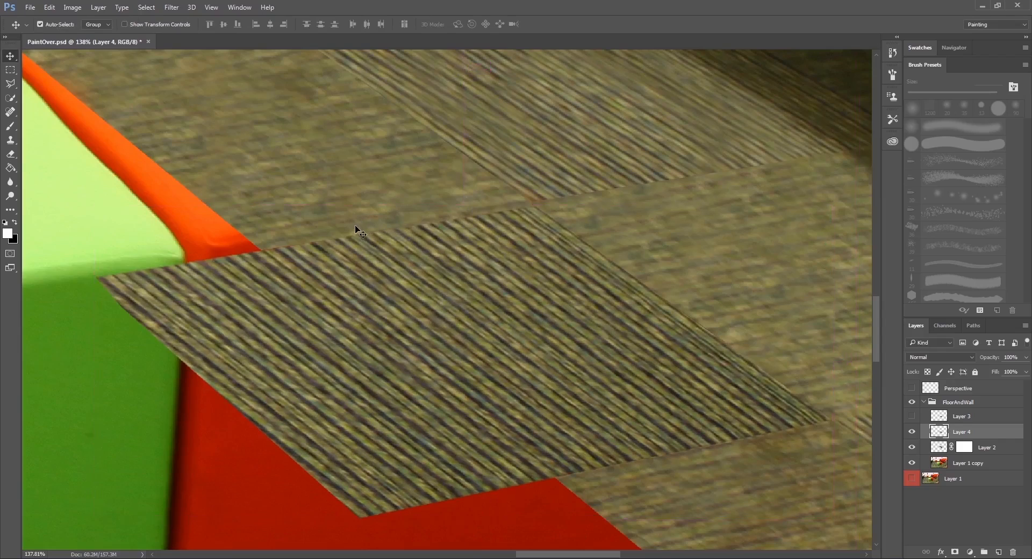
Save the image as a JPEG over PaintOver in sourceimages at maximum quality 12.
key(ctrl+shift+s)
click(255, 254)
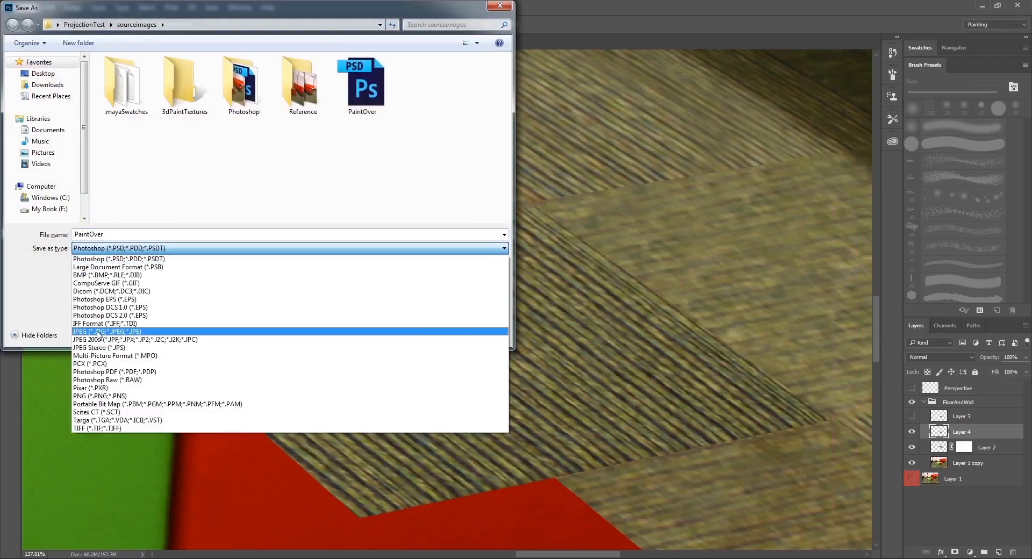
click(252, 335)
click(419, 341)
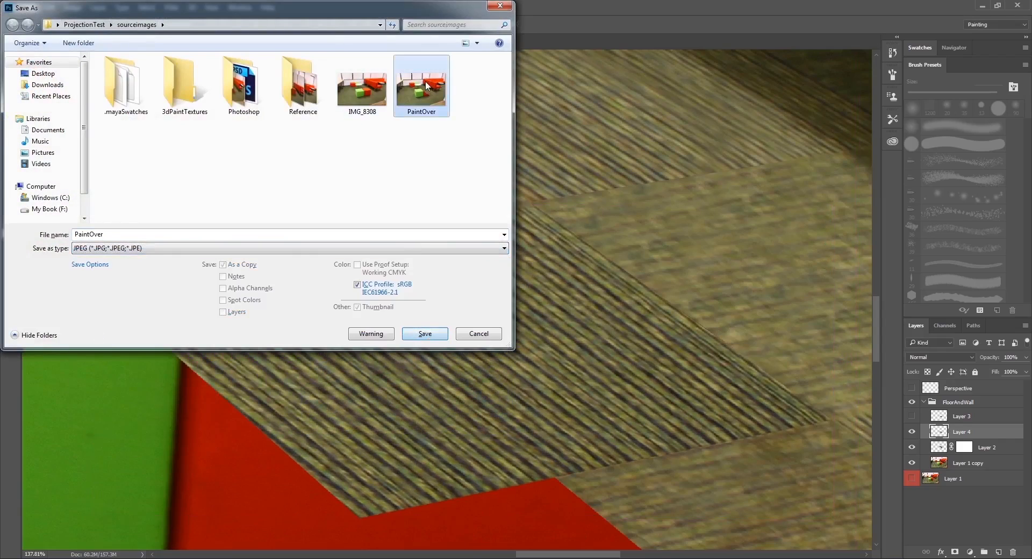
key(Return)
click(580, 158)
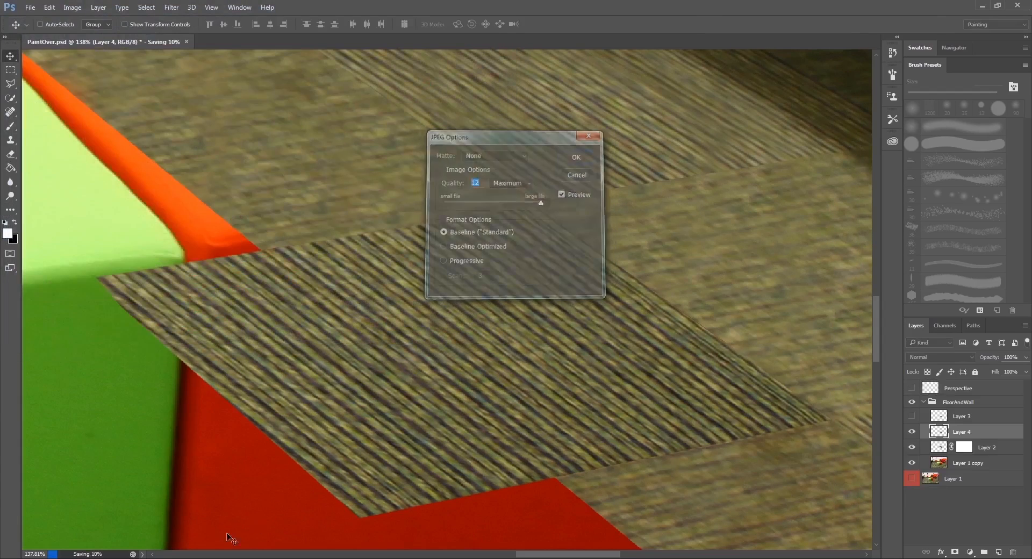
Switch to Maya, select the floor plane and display its surfaceShader7 attributes.
click(139, 513)
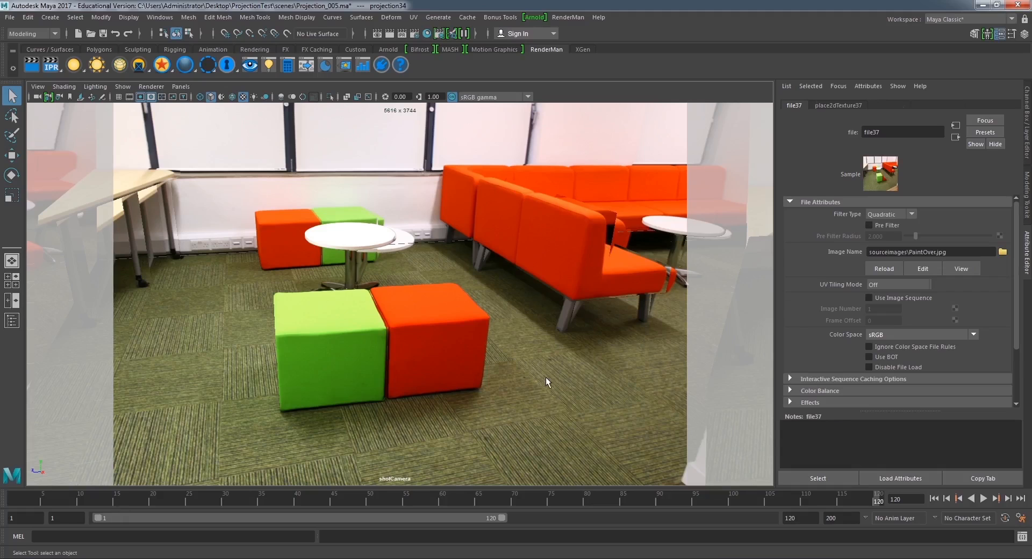
click(546, 377)
click(944, 105)
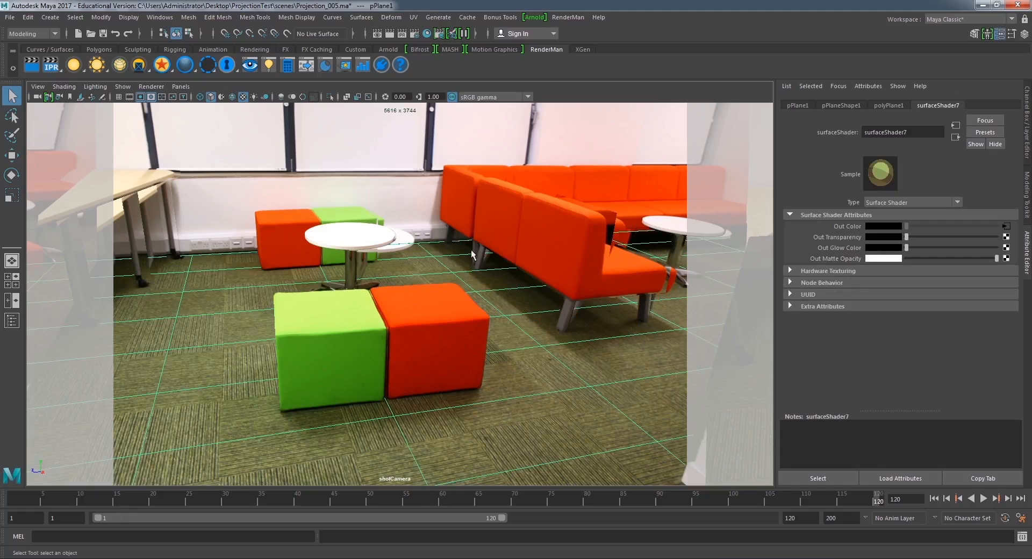
Return to Photoshop and delete the hidden Layer 3.
click(135, 189)
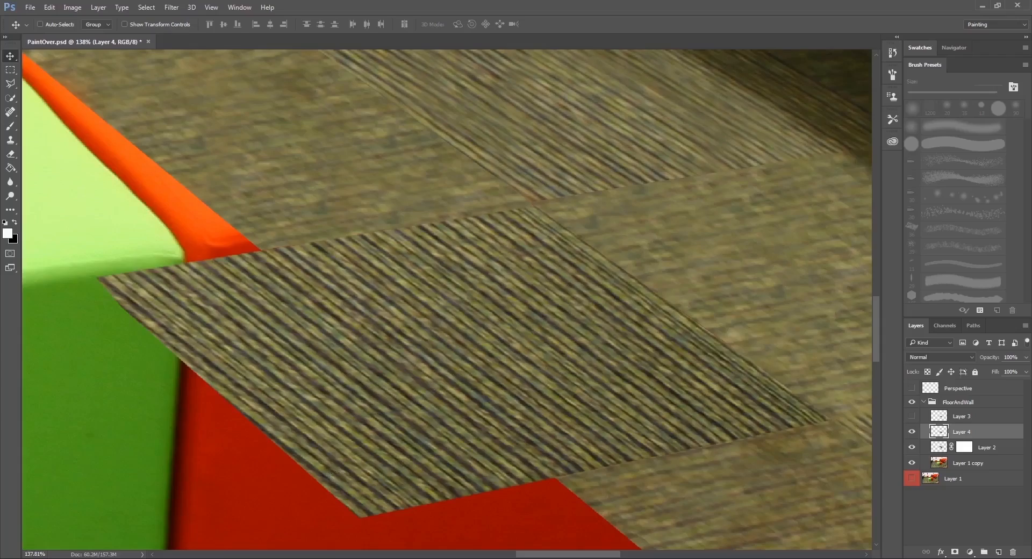
scroll(591, 239, down, 5)
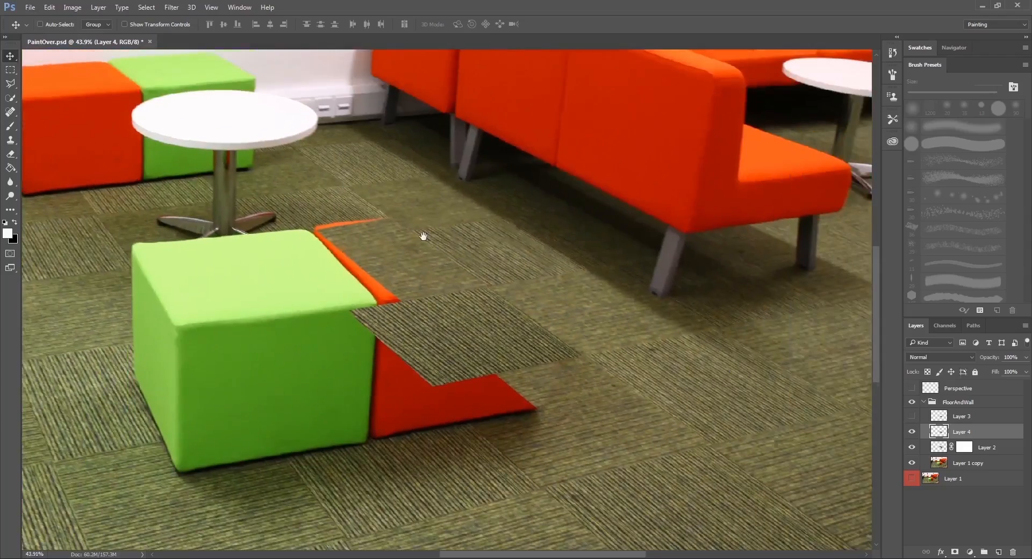
scroll(414, 241, up, 3)
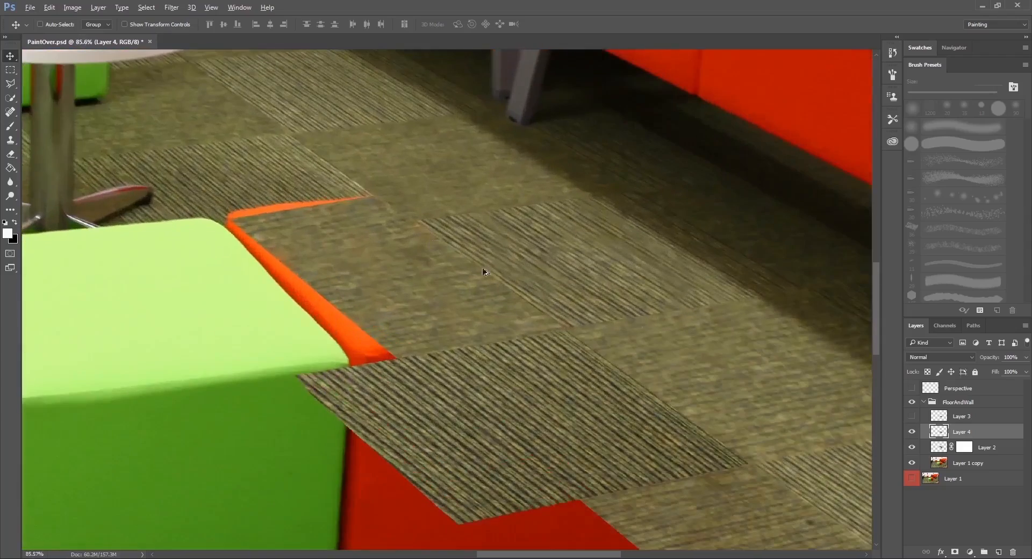
click(982, 415)
key(Delete)
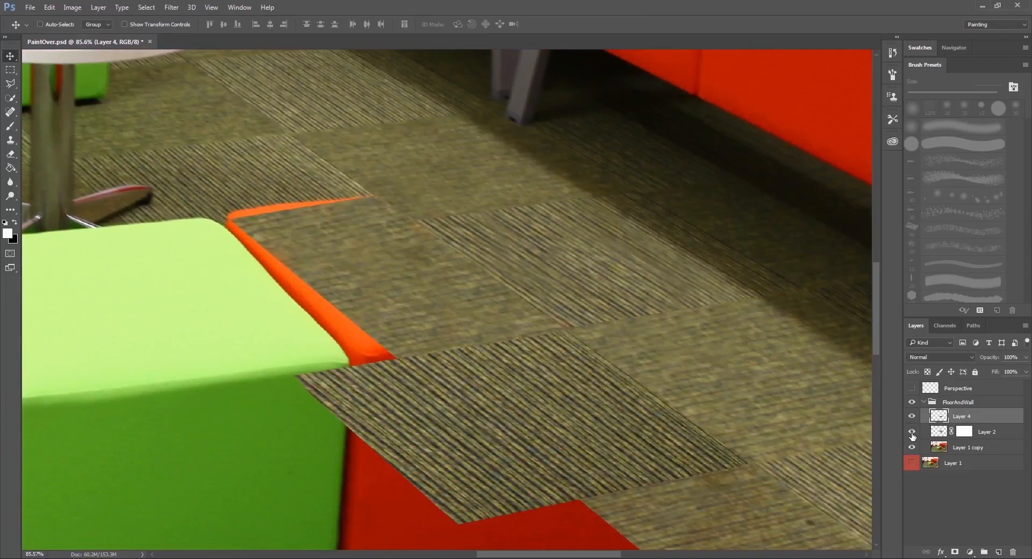
Check Layer 2 and Layer 4 by toggling their visibility, and merge the two carpet-tile layers into one.
click(912, 433)
click(911, 433)
click(911, 416)
click(911, 416)
right_click(992, 434)
click(859, 392)
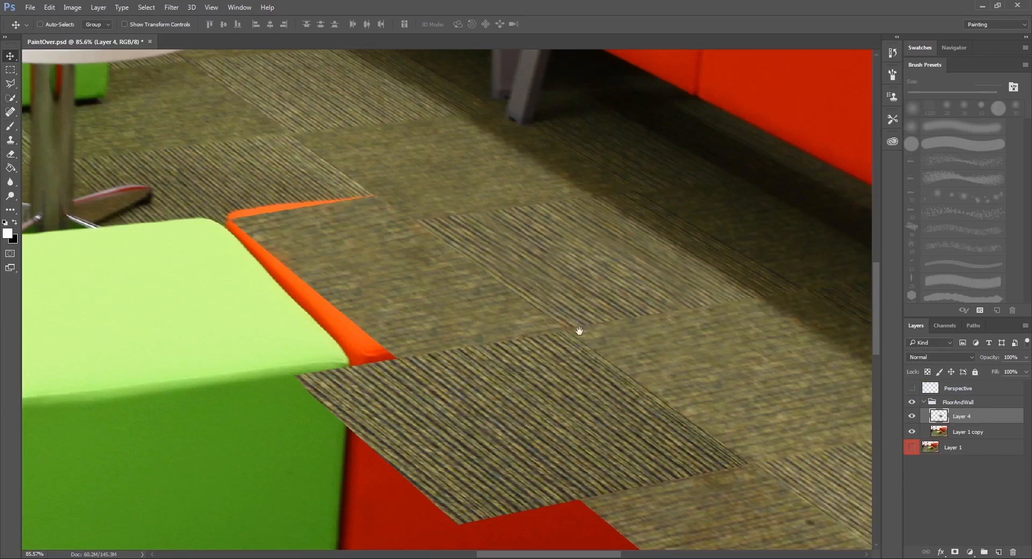
Choose the Blur tool for the merged carpet-tile layer and adjust its brush size to 25 px.
drag(580, 331, 603, 324)
click(12, 181)
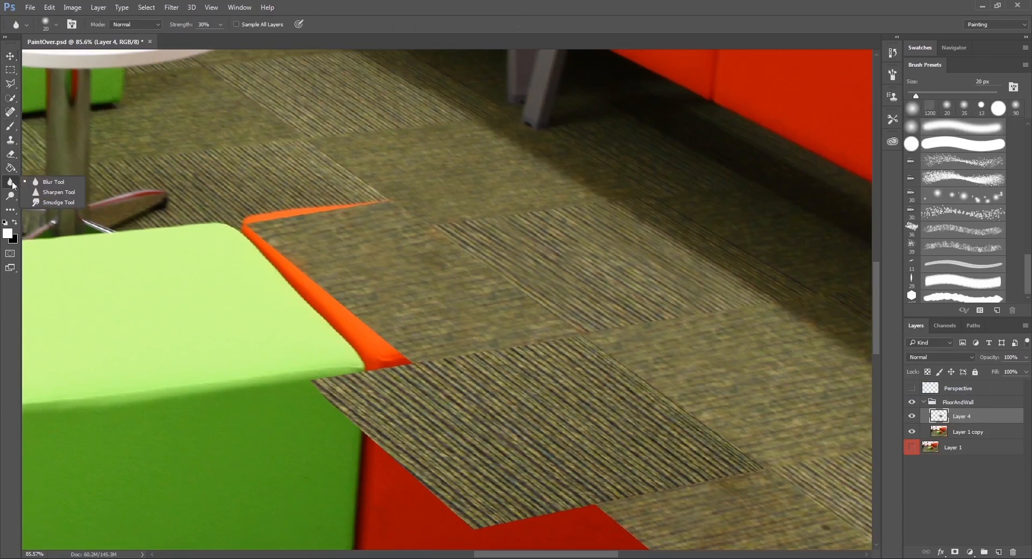
click(32, 184)
drag(490, 230, 450, 220)
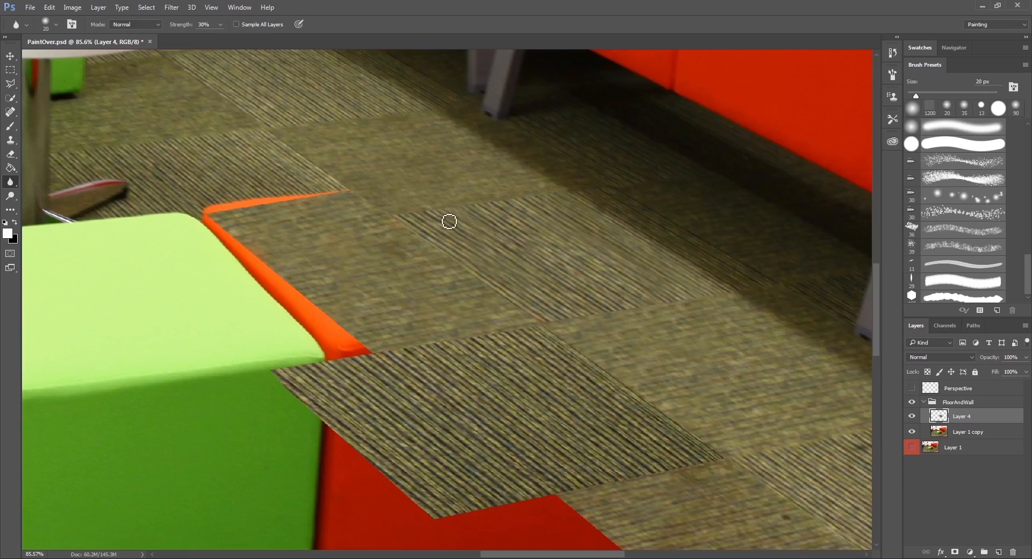
key(bracketright)
key(bracketright)
key(bracketright)
key(bracketright)
key(bracketright)
key(bracketleft)
key(bracketleft)
Set the Blur brush to 20 px and soften the far and near edges of the dark striped carpet tile beside the green cube.
alt+scroll(422, 218, up, 2)
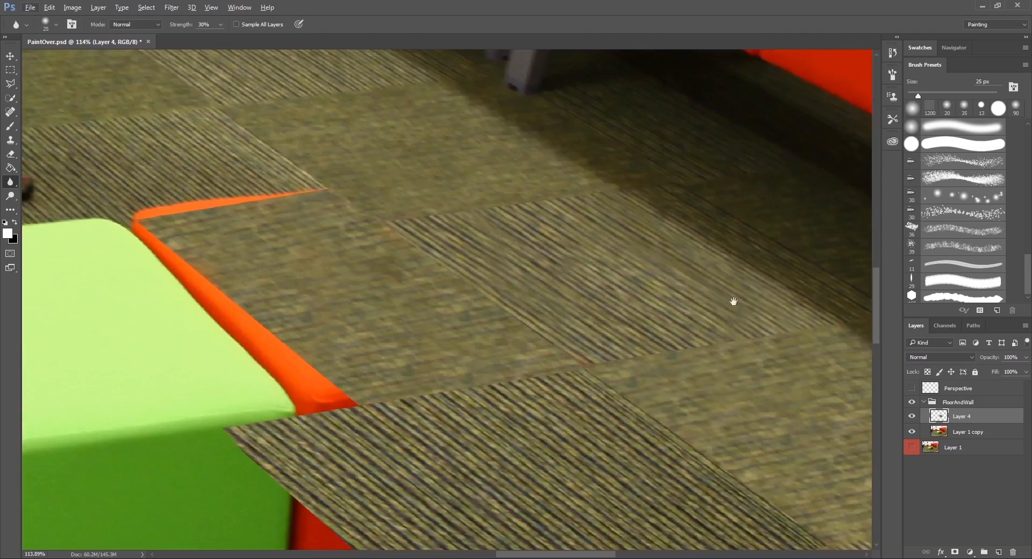
drag(732, 301, 235, 235)
drag(589, 332, 248, 228)
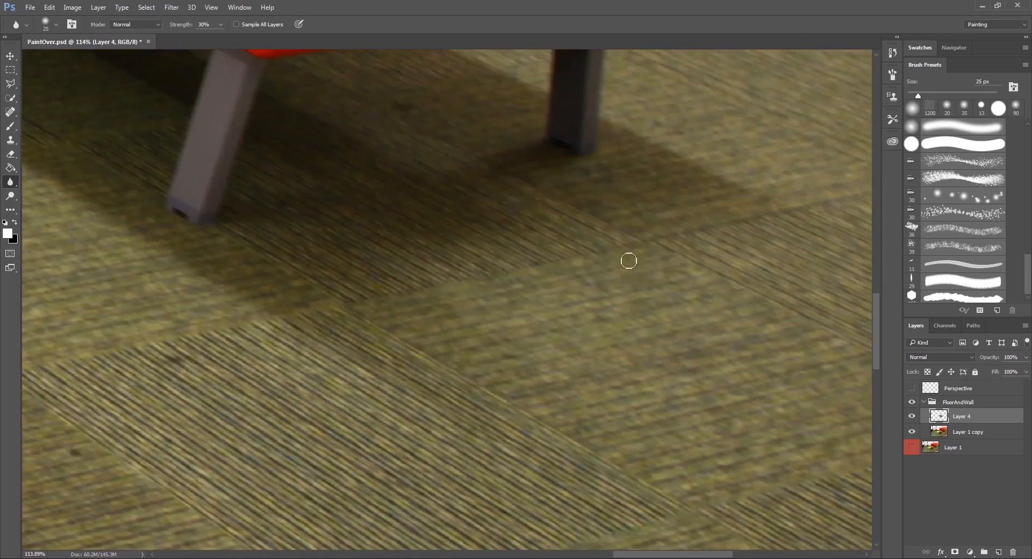
mouse_move(640, 217)
mouse_down()
mouse_move(668, 260)
mouse_move(732, 259)
mouse_up()
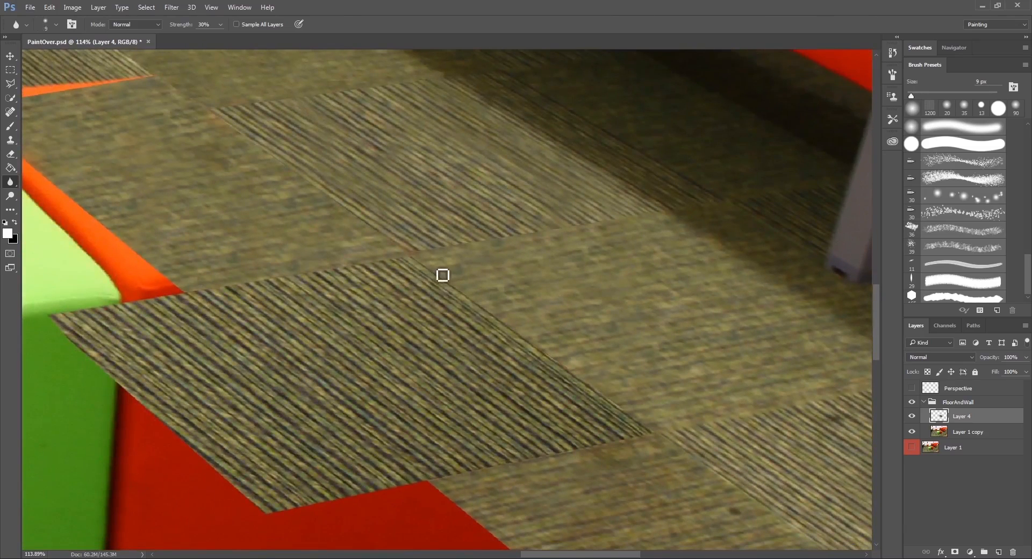
key(bracketright)
key(bracketright)
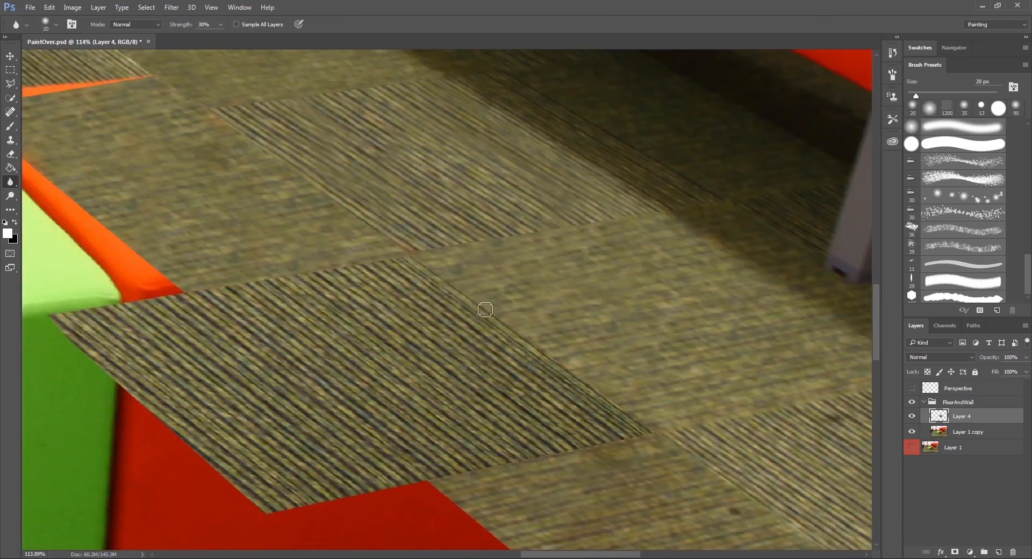
drag(485, 309, 553, 358)
drag(612, 400, 664, 438)
drag(452, 473, 648, 437)
Examine the blurred tile edges against the surrounding carpet, from the red cube's remains back to the round table.
drag(446, 267, 513, 355)
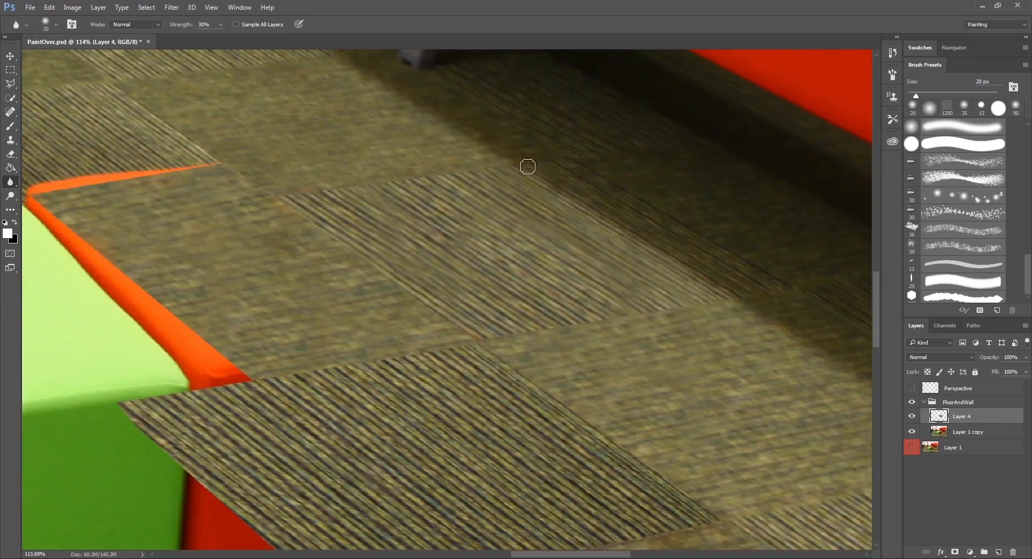
drag(295, 193, 387, 227)
drag(529, 344, 387, 227)
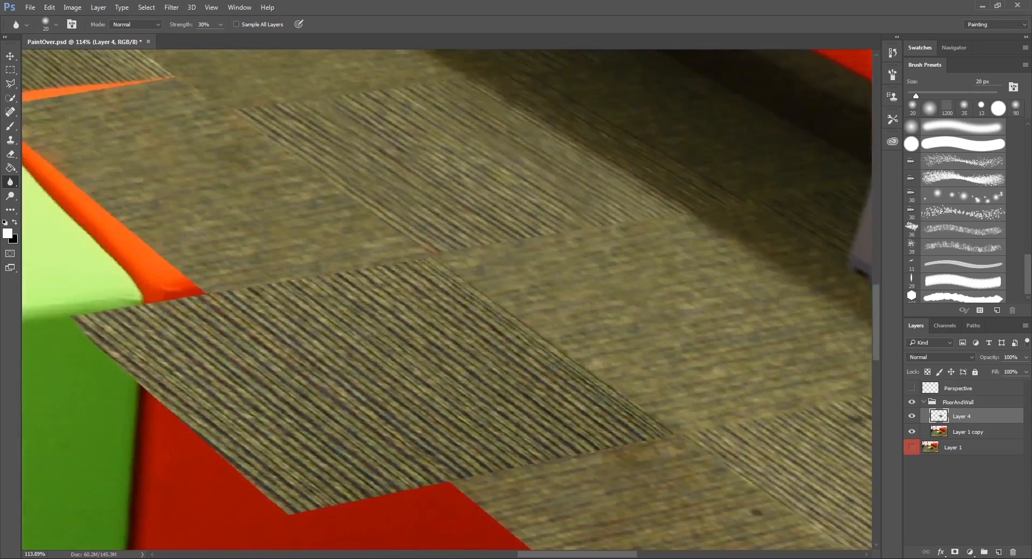
drag(519, 385, 417, 204)
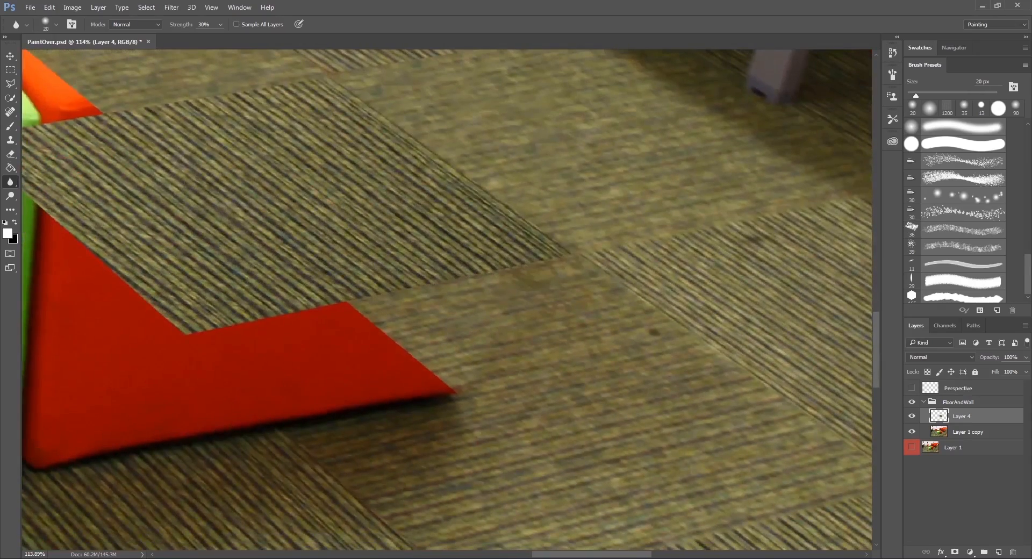
scroll(618, 215, down, 7)
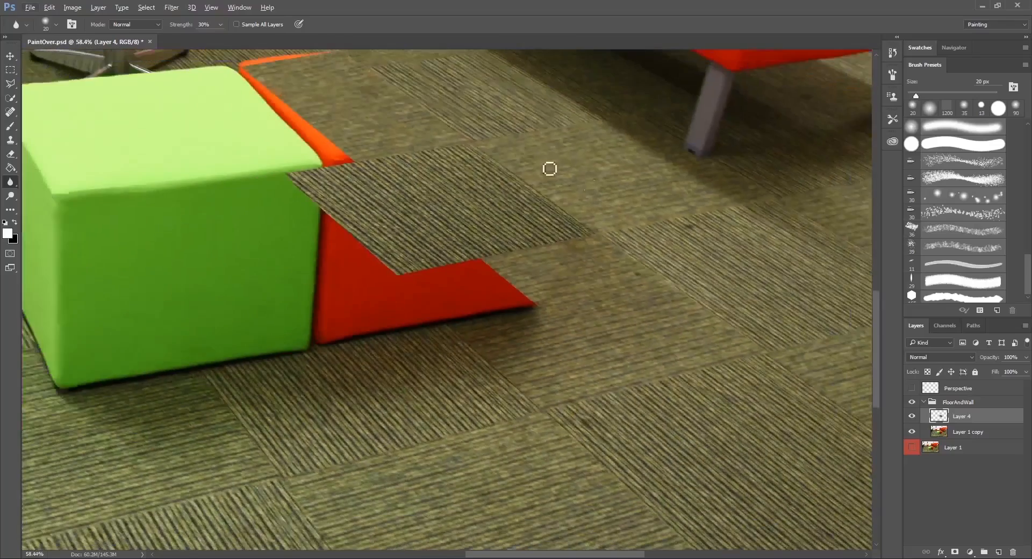
drag(510, 143, 506, 467)
drag(329, 358, 526, 294)
scroll(322, 297, up, 5)
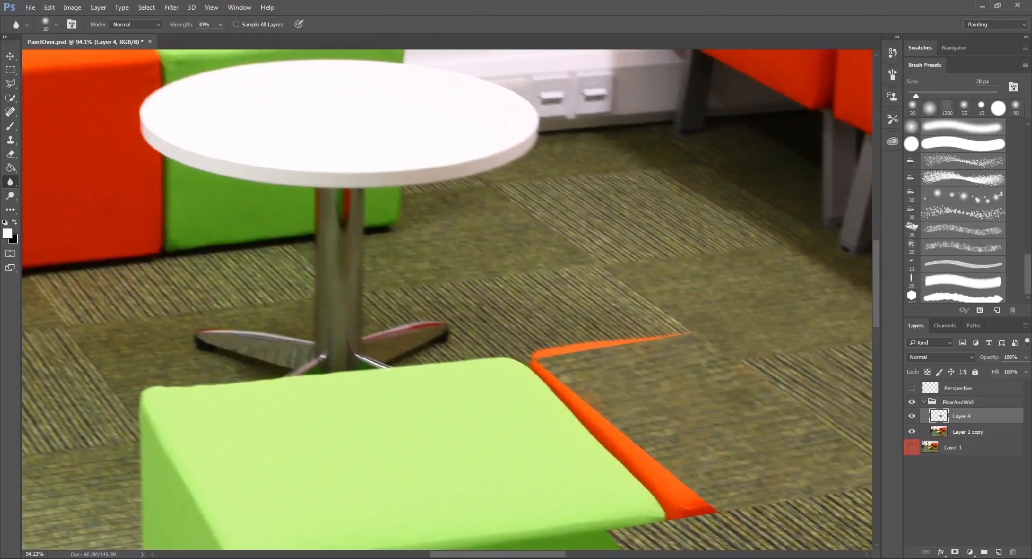
Switch to Maya to check the shot camera's animation playback, and return to Photoshop to review the carpet patch close up and from afar.
click(137, 505)
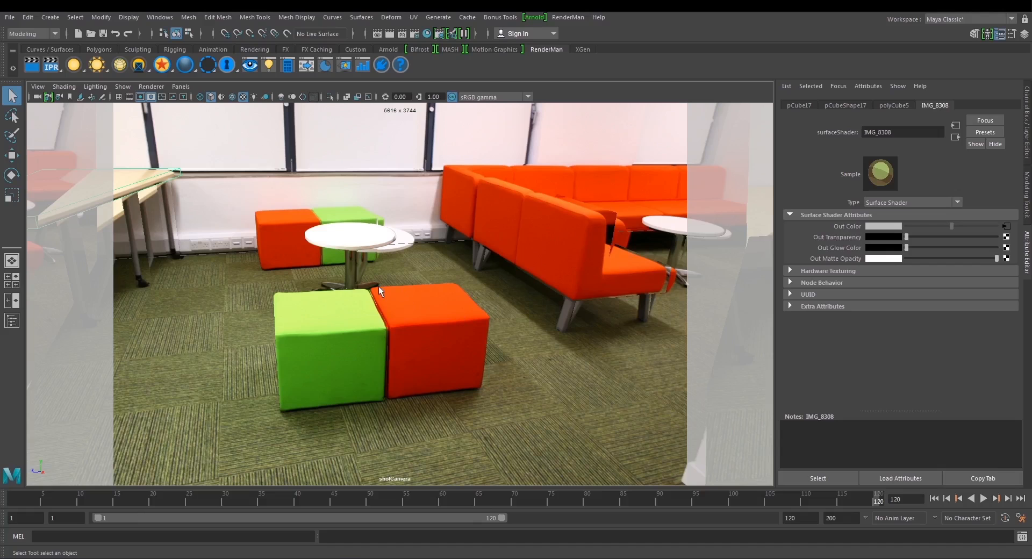
key(alt+v)
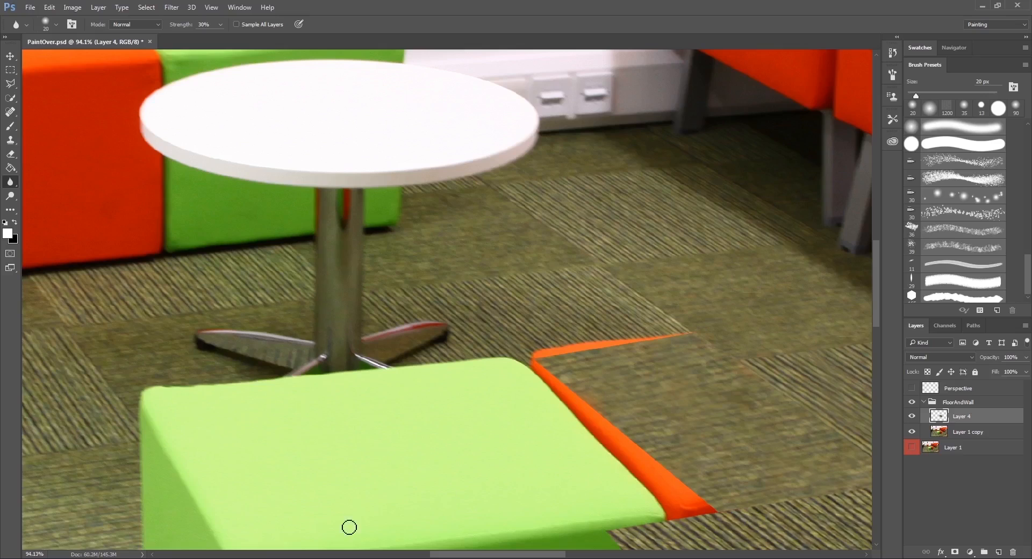
scroll(716, 396, down, 2)
drag(717, 396, 485, 323)
scroll(733, 408, up, 2)
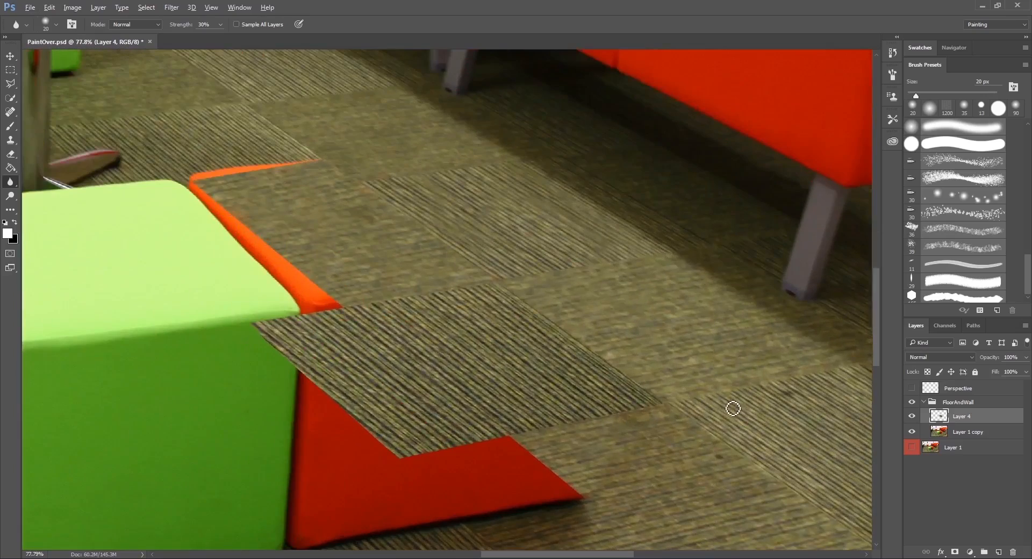
scroll(733, 408, down, 3)
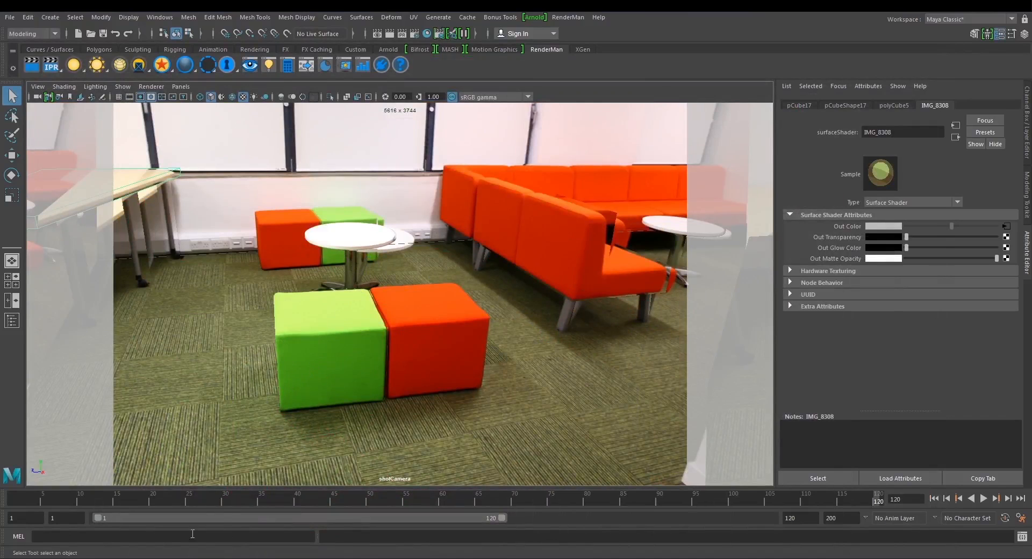
Return to Photoshop and add a new layer above the merged carpet-tile layer for painting out the round table's base.
mouse_move(248, 558)
click(248, 524)
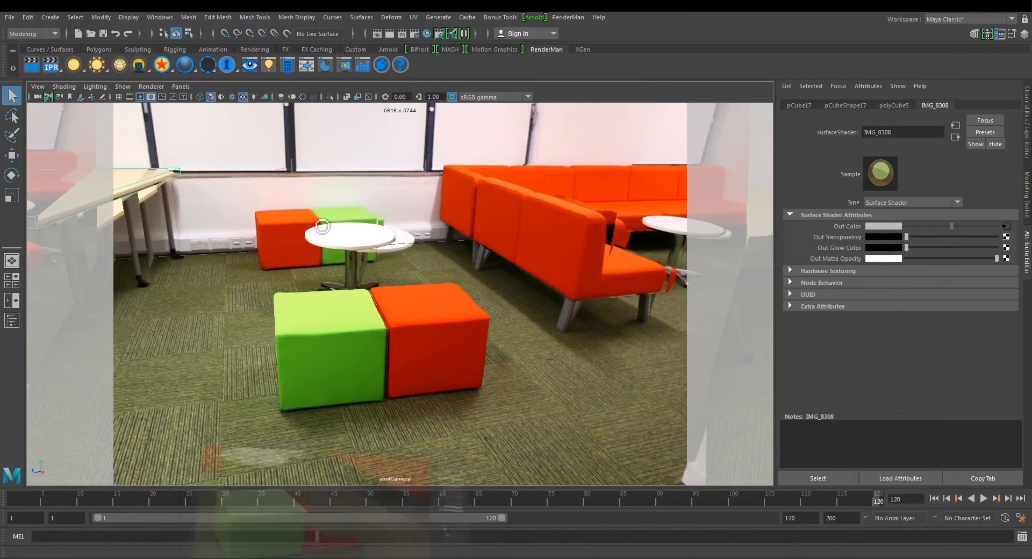
scroll(317, 183, up, 5)
drag(320, 209, 557, 172)
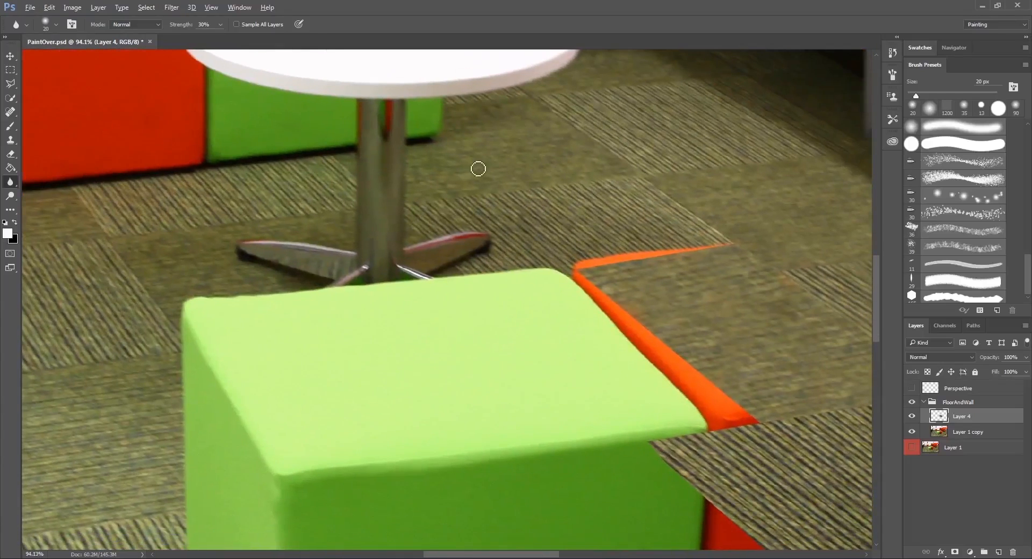
scroll(378, 169, up, 2)
drag(445, 154, 462, 194)
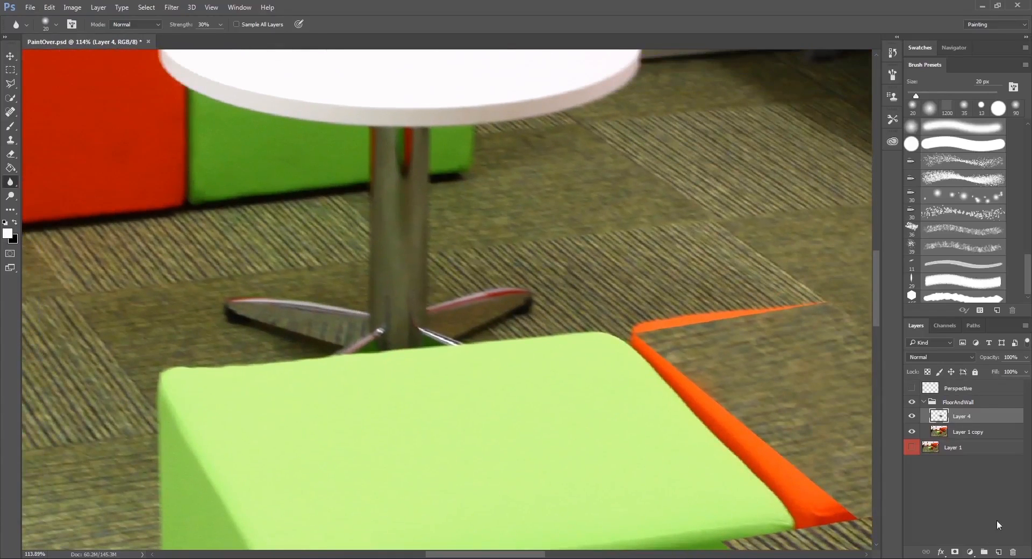
click(998, 551)
drag(460, 271, 381, 225)
drag(273, 226, 428, 230)
Using the perspective grid as a guide, outline the plain carpet tile crossing the table's leg with the Polygonal Lasso, and hide the grid.
click(11, 82)
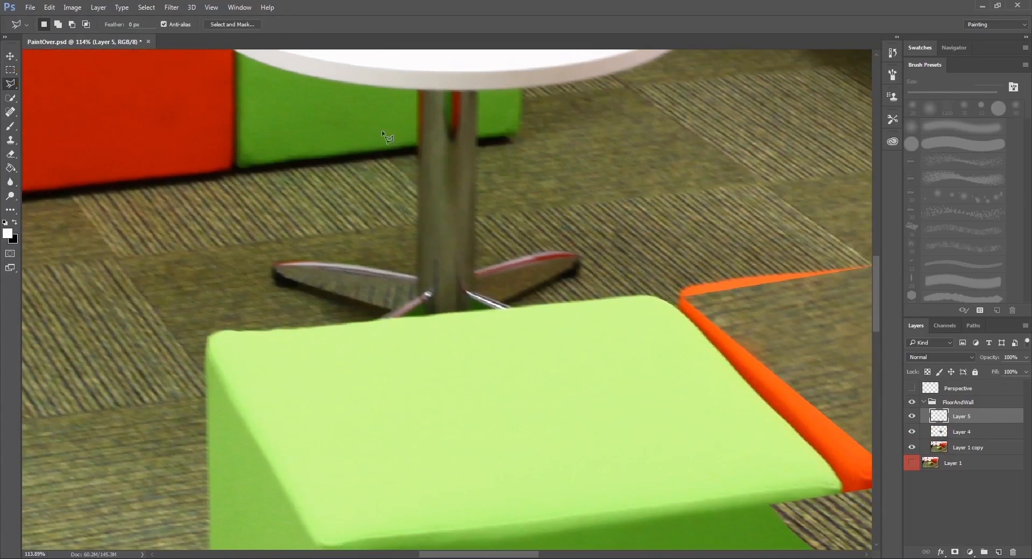
right_click(10, 85)
click(11, 83)
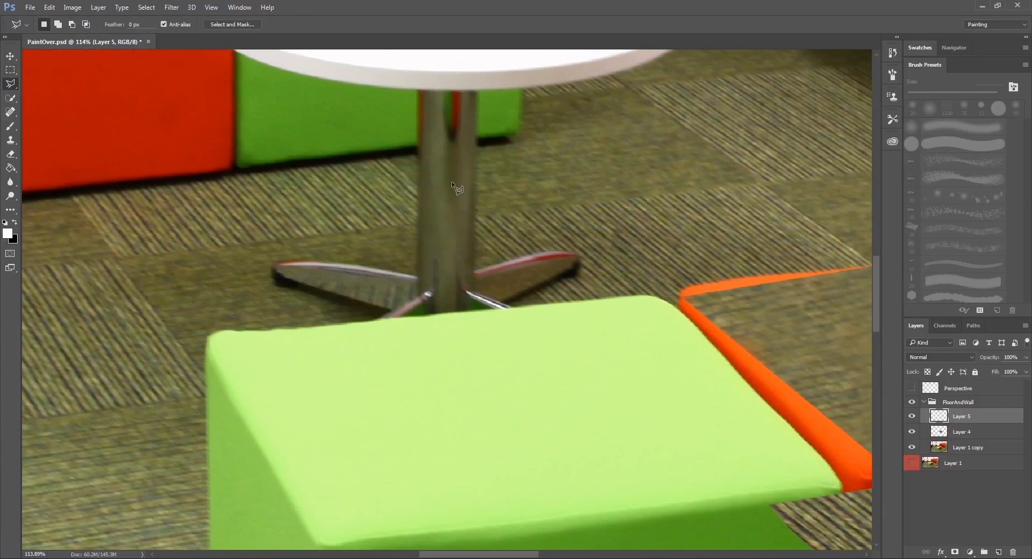
click(911, 388)
click(394, 160)
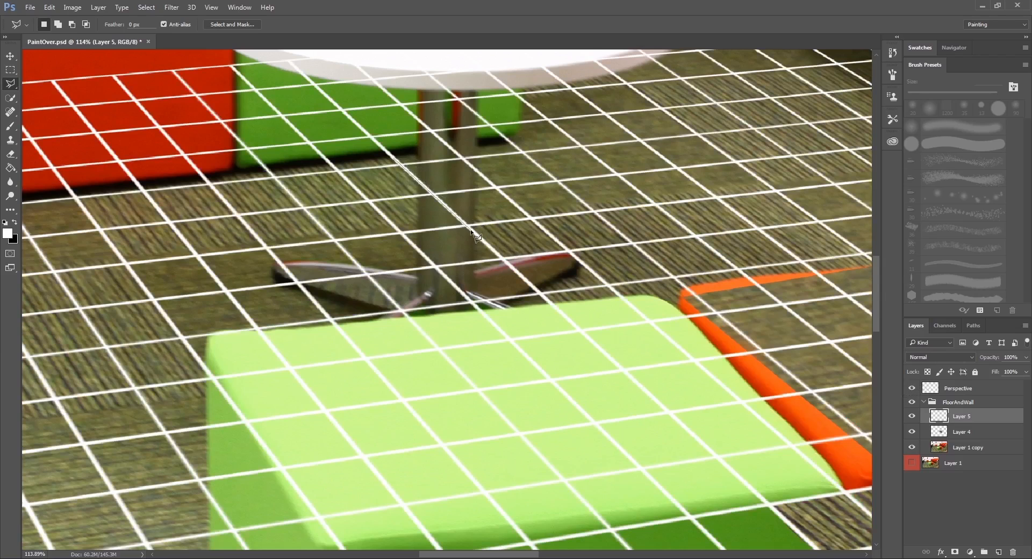
click(459, 218)
click(626, 198)
click(555, 129)
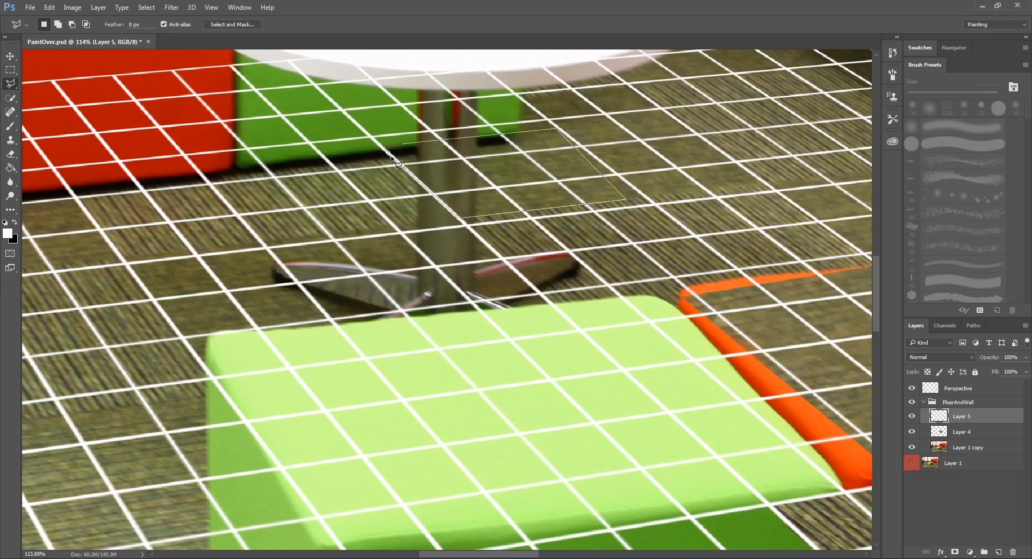
click(392, 155)
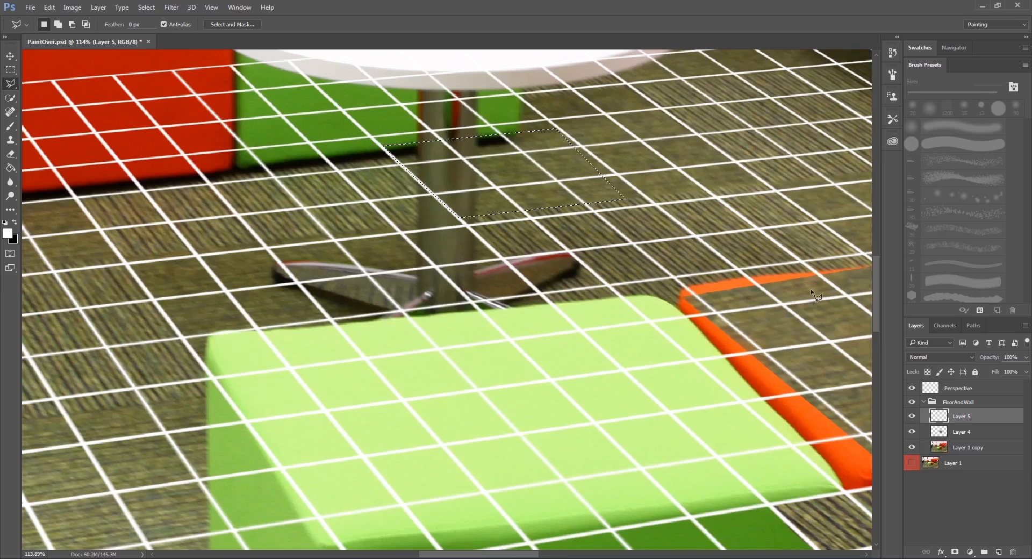
click(912, 388)
drag(354, 95, 429, 190)
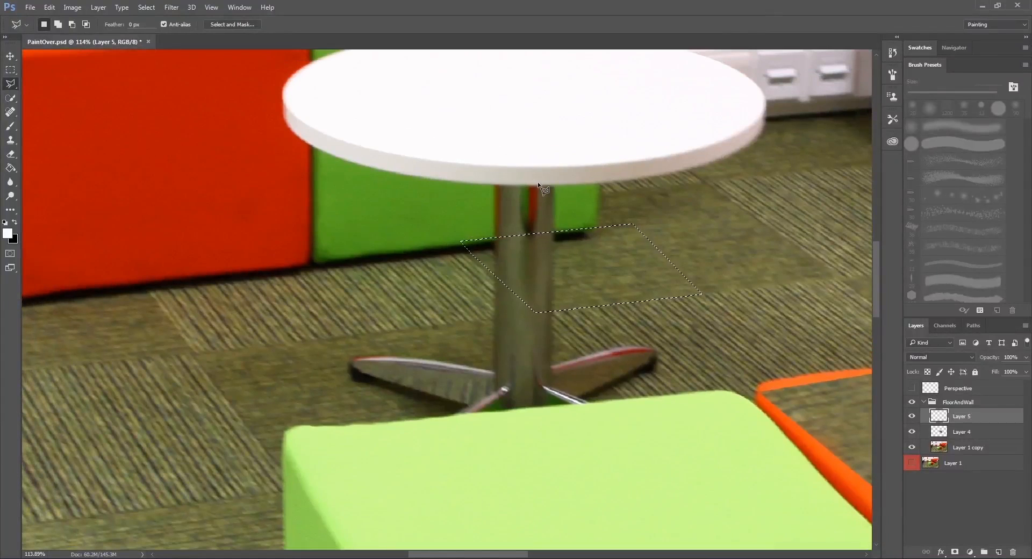
Clone neighbouring plain carpet over the table leg inside the selection with the Clone Stamp at 80 px.
key(s)
mouse_move(570, 263)
mouse_down()
mouse_move(495, 288)
mouse_move(458, 314)
mouse_move(438, 300)
mouse_move(466, 290)
mouse_move(475, 296)
mouse_move(438, 299)
mouse_up()
alt+click(634, 268)
alt+click(653, 284)
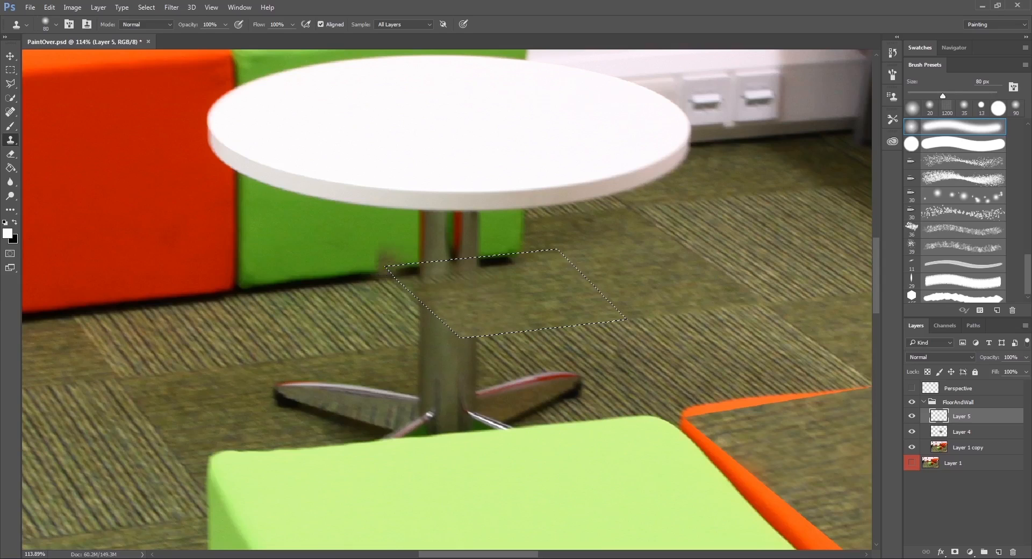
Set the Clone Stamp to 40 px and continue the far green cube's dark base shadow across the table leg.
key(bracketleft)
key(bracketleft)
key(bracketleft)
key(bracketleft)
key(bracketleft)
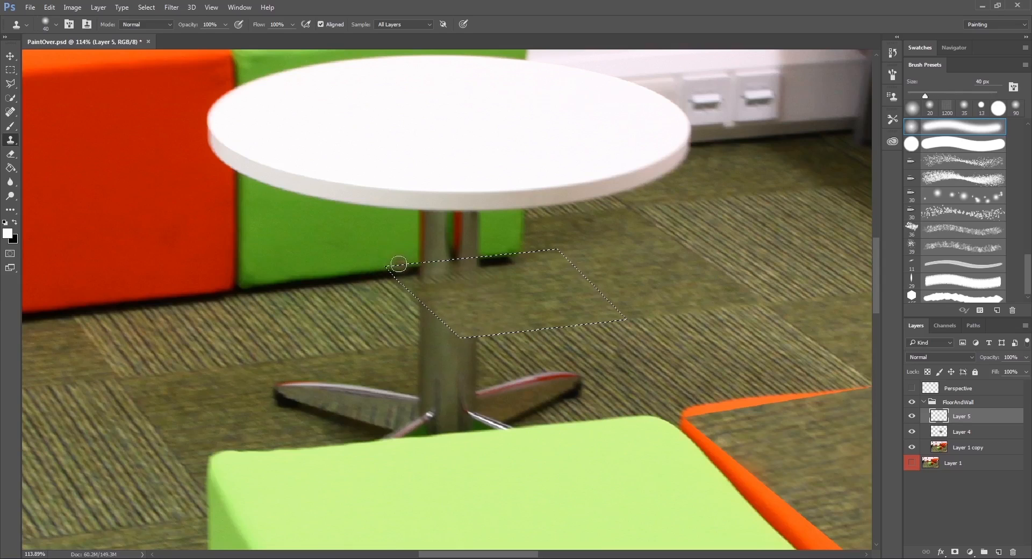
alt+click(401, 266)
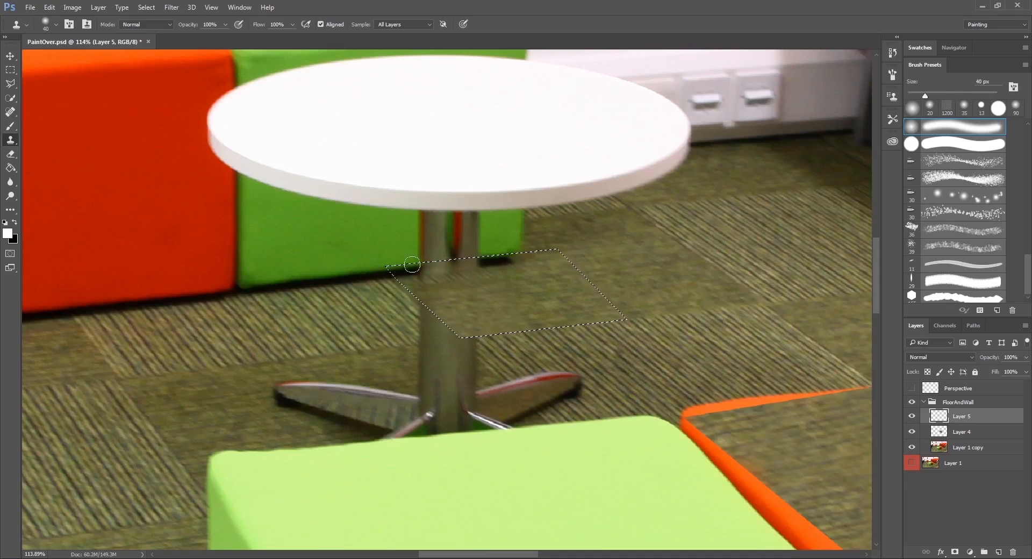
drag(418, 264, 420, 264)
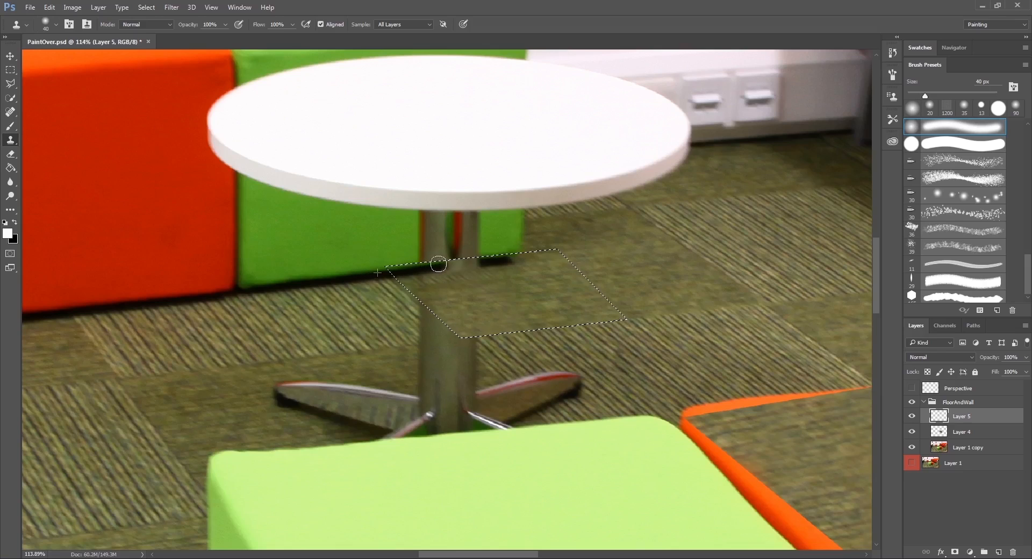
drag(466, 263, 474, 262)
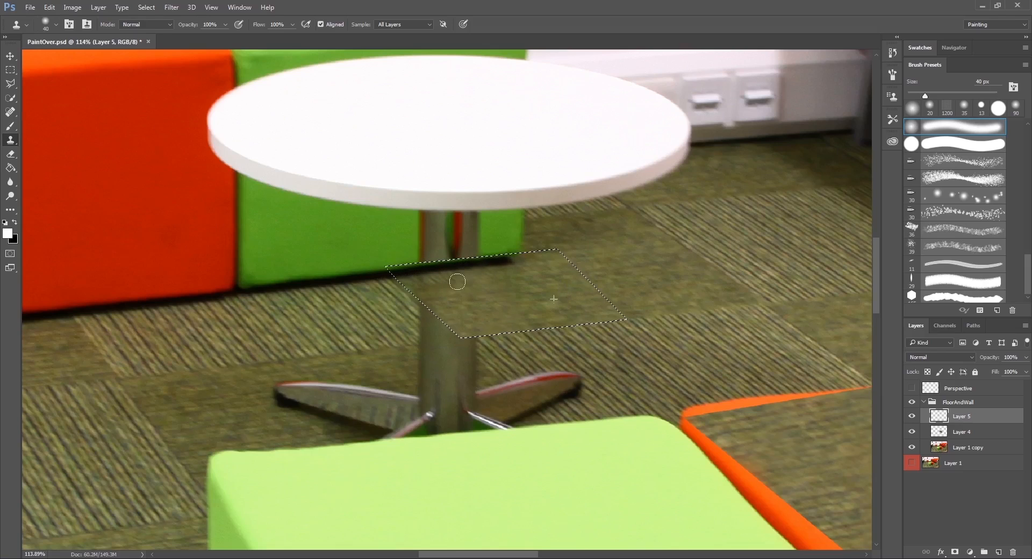
Retouch the plain carpet inside the selection with texture cloned from the surrounding tile.
mouse_move(458, 281)
mouse_down()
mouse_move(415, 286)
mouse_move(460, 288)
mouse_up()
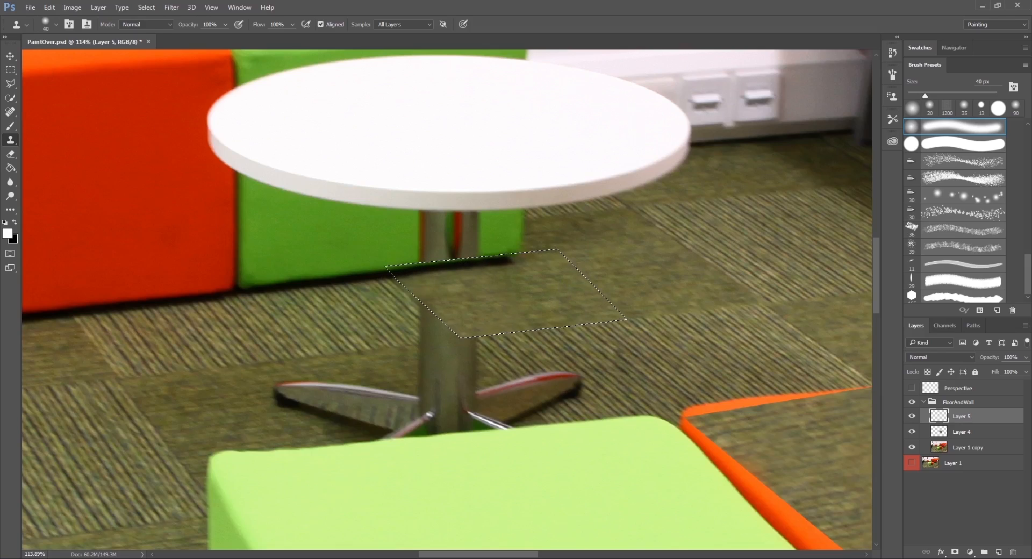
alt+click(620, 287)
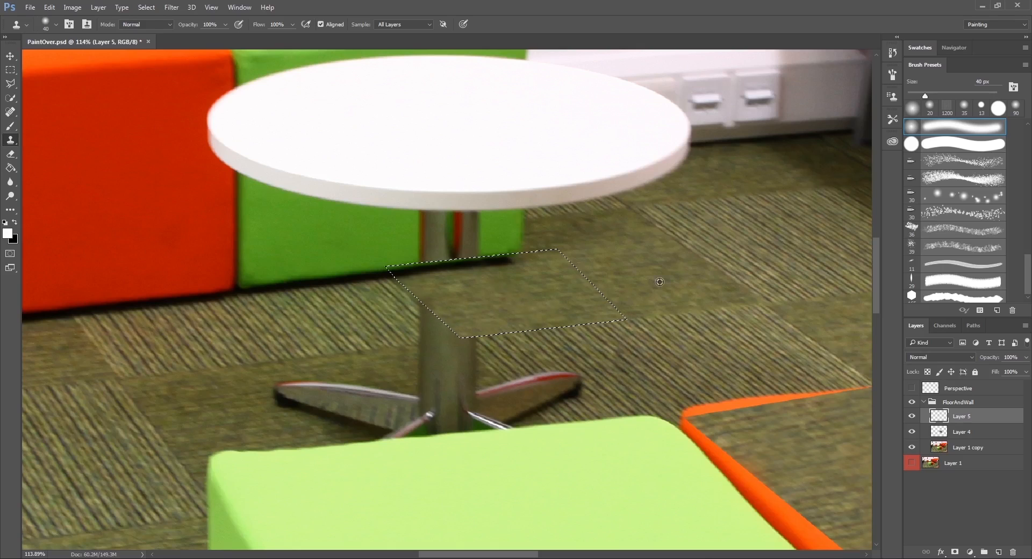
alt+click(604, 292)
drag(496, 327, 495, 328)
drag(562, 353, 515, 307)
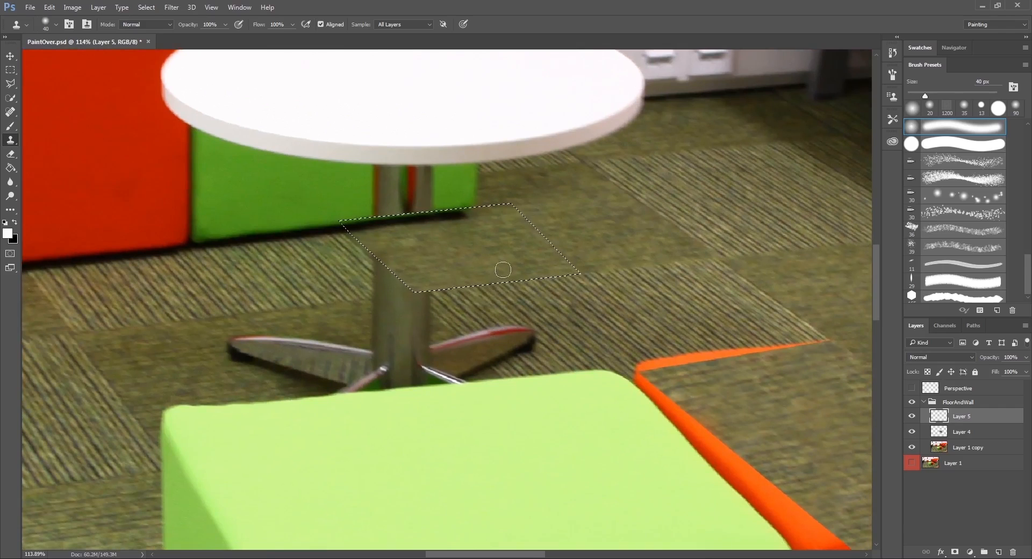
Outline the striped tile area over the table's right foot along the perspective grid with the Polygonal Lasso, and hide the grid.
click(11, 85)
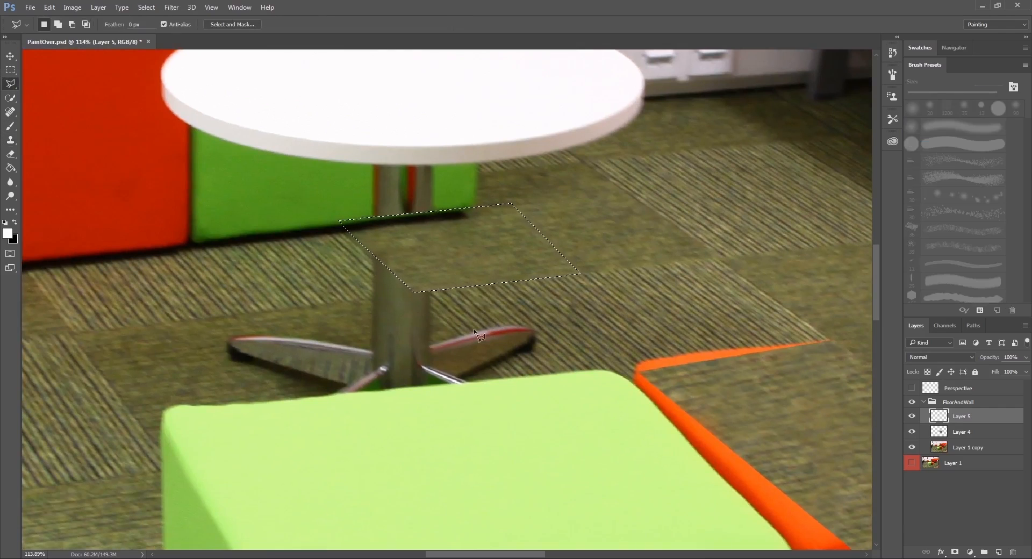
click(911, 388)
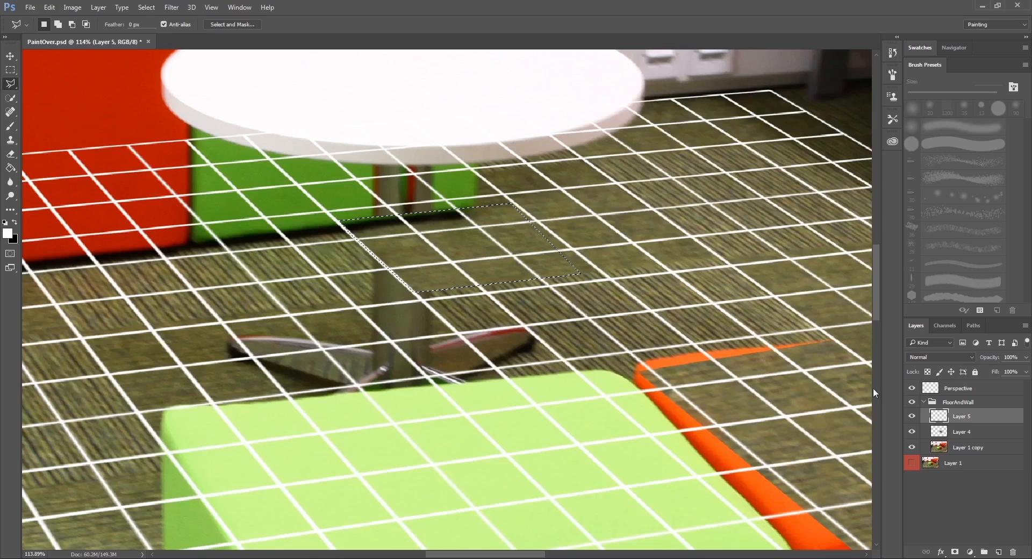
click(414, 294)
click(505, 377)
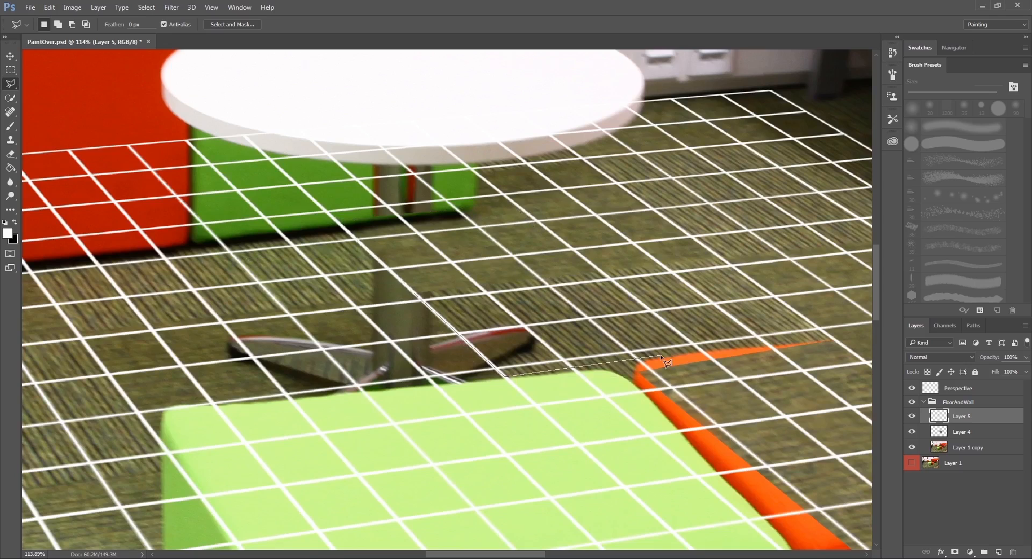
click(663, 354)
click(586, 273)
click(414, 294)
click(913, 388)
Enlarge the Clone Stamp to 90 px, clone striped carpet over the table foot inside the selection, and deselect.
key(s)
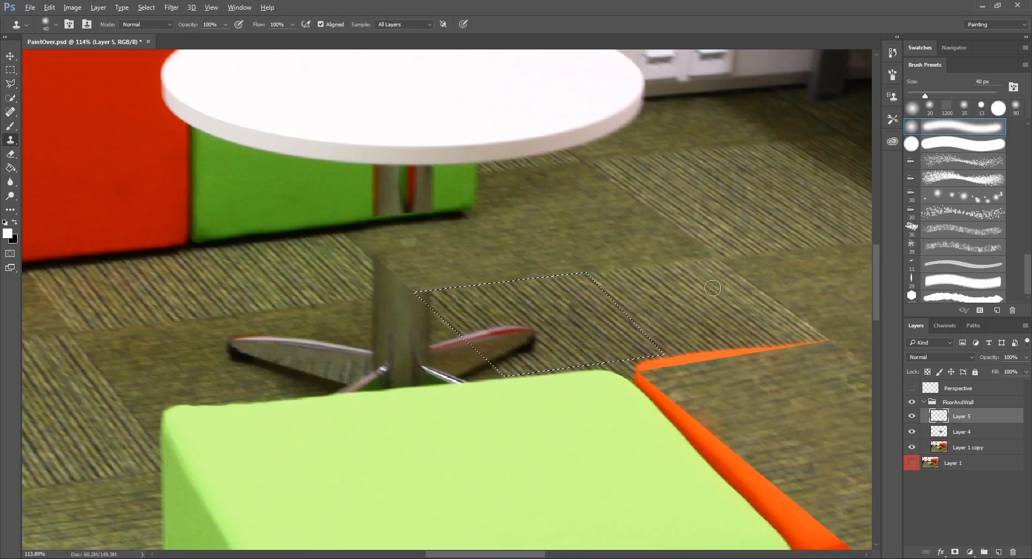
mouse_move(537, 336)
mouse_down()
mouse_move(479, 343)
mouse_move(519, 350)
mouse_move(480, 342)
mouse_up()
key(ctrl+z)
key(bracketright)
key(bracketright)
key(bracketright)
key(bracketright)
key(bracketright)
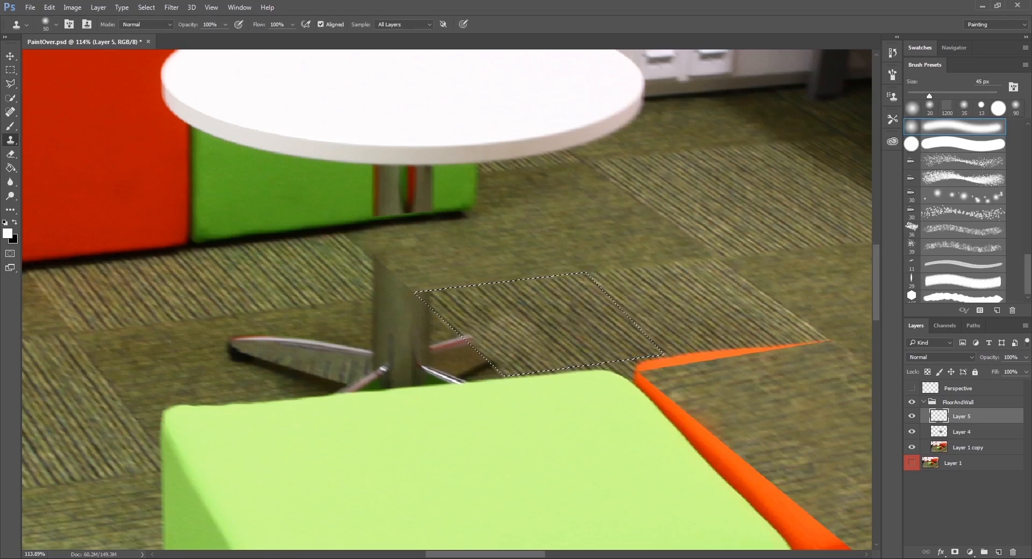
alt+click(615, 332)
mouse_move(518, 325)
mouse_down()
mouse_move(500, 336)
mouse_move(479, 326)
mouse_up()
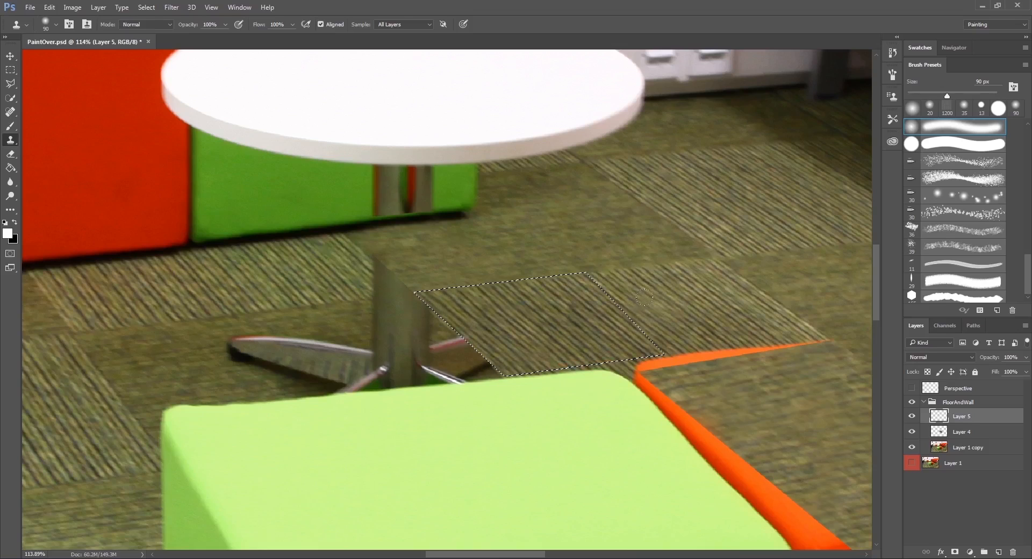
key(ctrl+d)
Outline the dark plain tile area covering the table's lower leg and feet behind the near green cube with the Polygonal Lasso.
key(m)
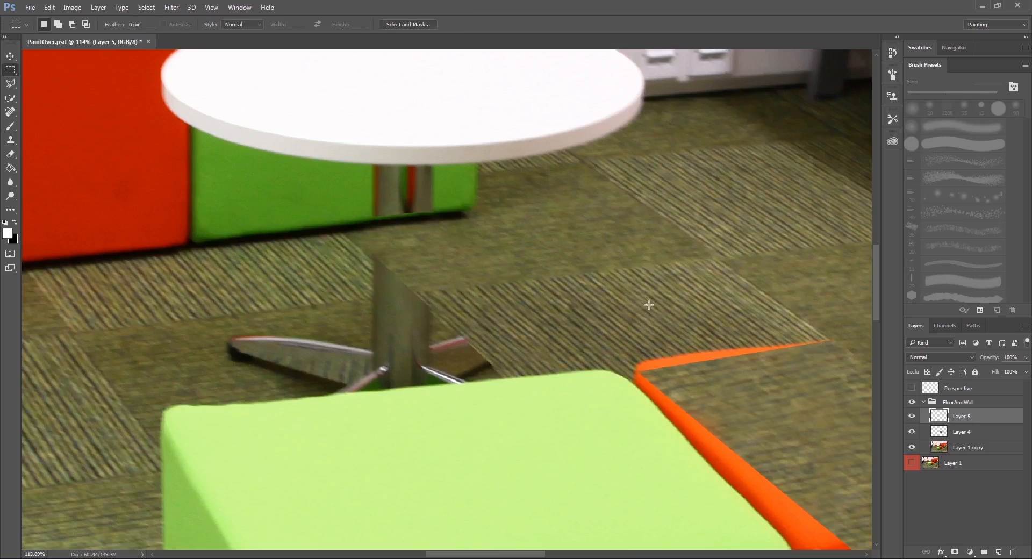
click(10, 84)
drag(347, 364, 429, 331)
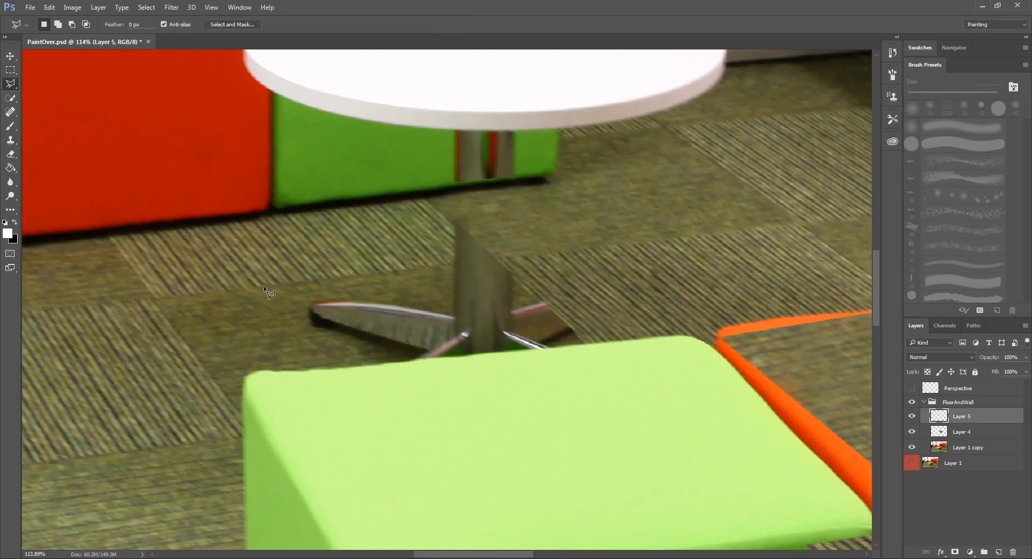
click(262, 285)
click(495, 259)
click(543, 301)
click(573, 329)
click(523, 343)
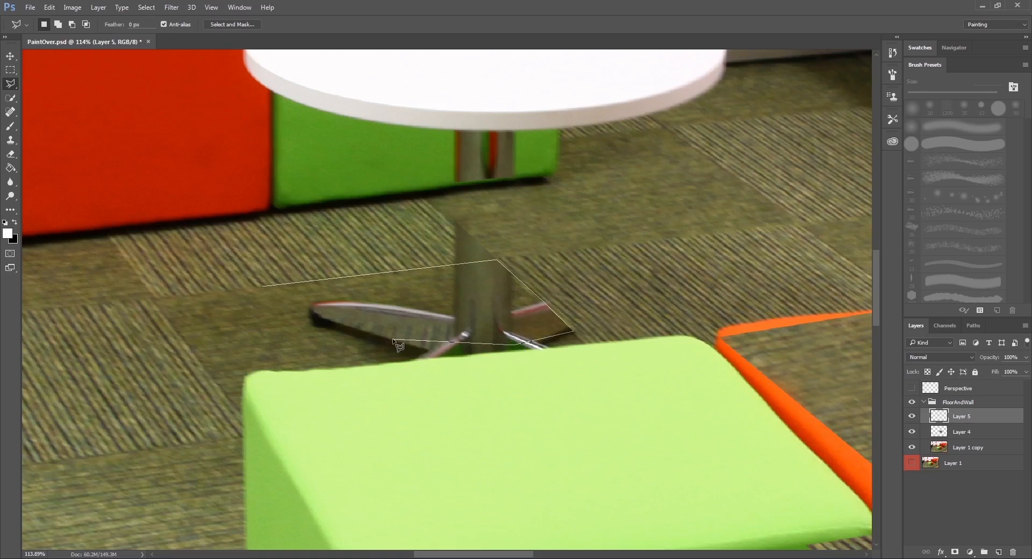
click(428, 349)
click(310, 308)
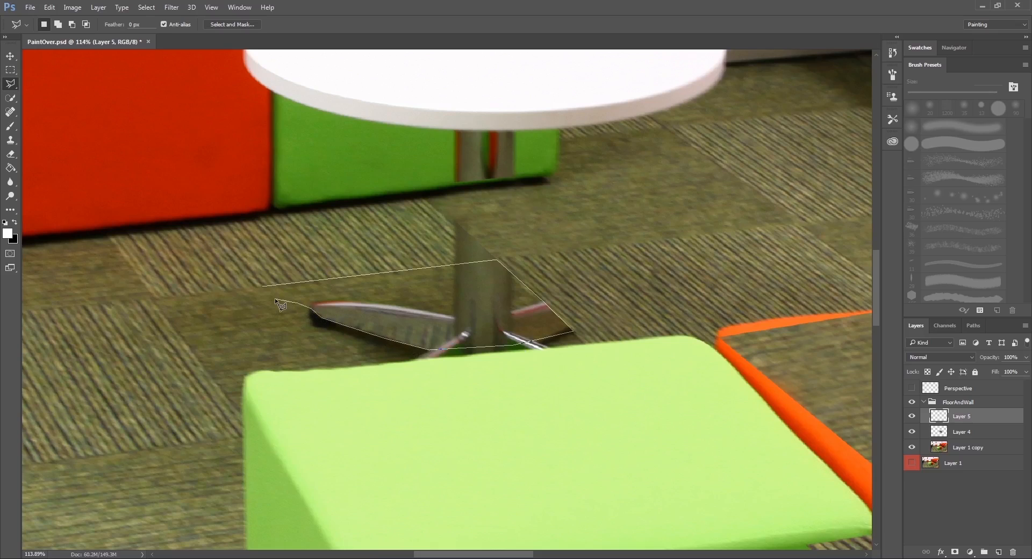
double_click(274, 297)
Clone dark plain carpet over the table's left foot and central leg inside the selection with the 90 px Clone Stamp.
key(s)
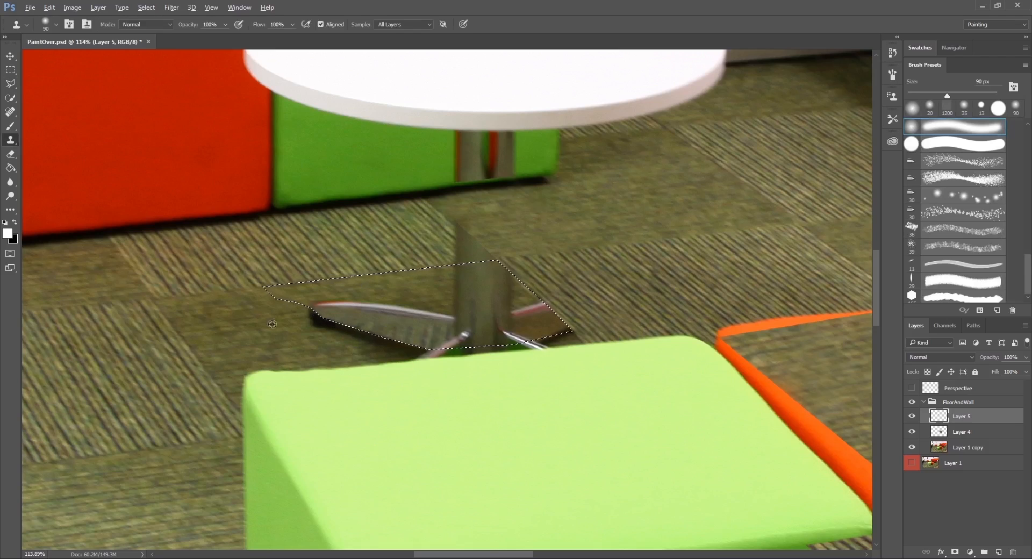
alt+click(259, 348)
mouse_move(329, 303)
mouse_down()
mouse_move(323, 292)
mouse_move(425, 337)
mouse_move(392, 344)
mouse_move(451, 339)
mouse_move(419, 292)
mouse_move(396, 291)
mouse_up()
alt+click(279, 335)
mouse_move(469, 272)
mouse_down()
mouse_move(363, 277)
mouse_move(403, 327)
mouse_move(376, 329)
mouse_up()
alt+click(239, 339)
alt+click(242, 342)
alt+click(291, 341)
alt+click(234, 330)
drag(415, 283, 488, 275)
alt+click(256, 329)
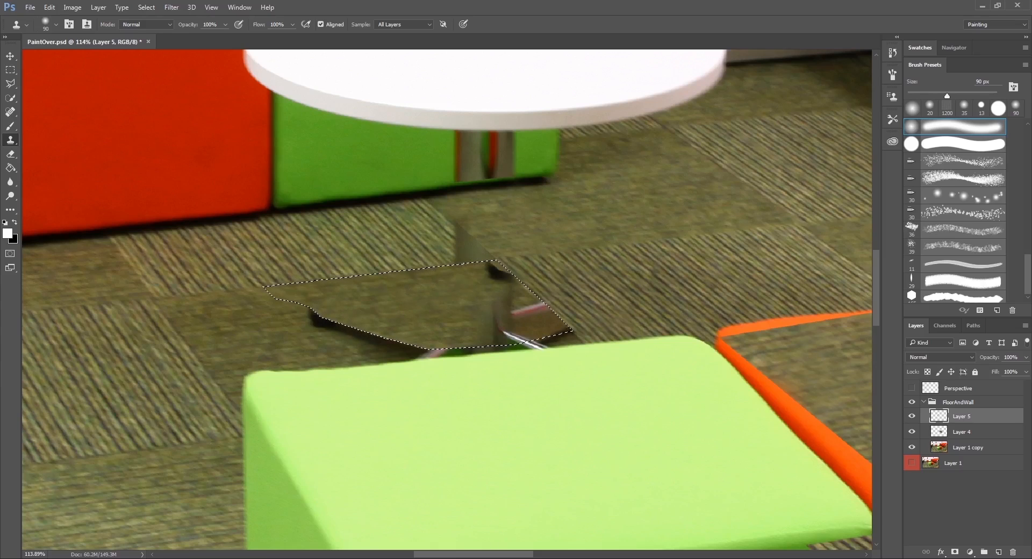
Clone dark plain carpet over the selection's far corner and the remaining right foot of the table.
alt+click(210, 322)
mouse_move(502, 277)
mouse_down()
mouse_move(493, 263)
mouse_move(494, 282)
mouse_up()
alt+click(241, 338)
mouse_move(501, 328)
mouse_down()
mouse_move(479, 300)
mouse_move(539, 305)
mouse_move(505, 334)
mouse_move(531, 336)
mouse_up()
alt+click(225, 336)
key(ctrl+z)
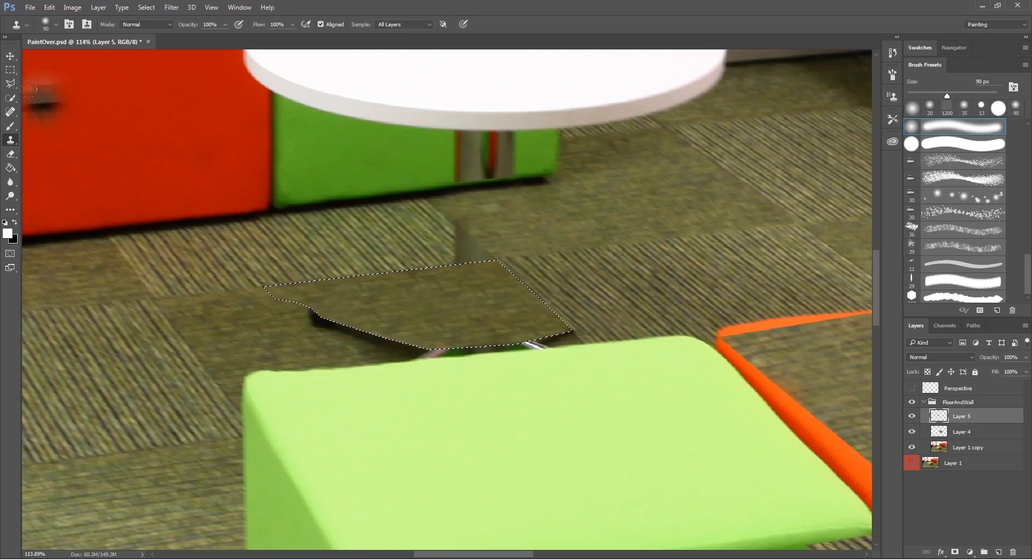
Outline the right end of the striped tile in front of the far green cube, including the leftover leg, with the Polygonal Lasso.
click(11, 83)
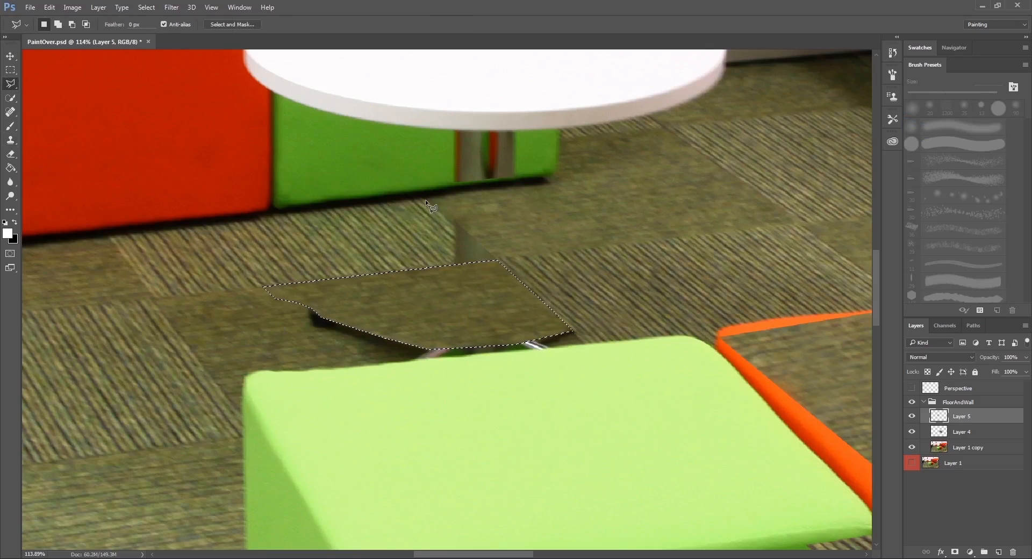
click(425, 201)
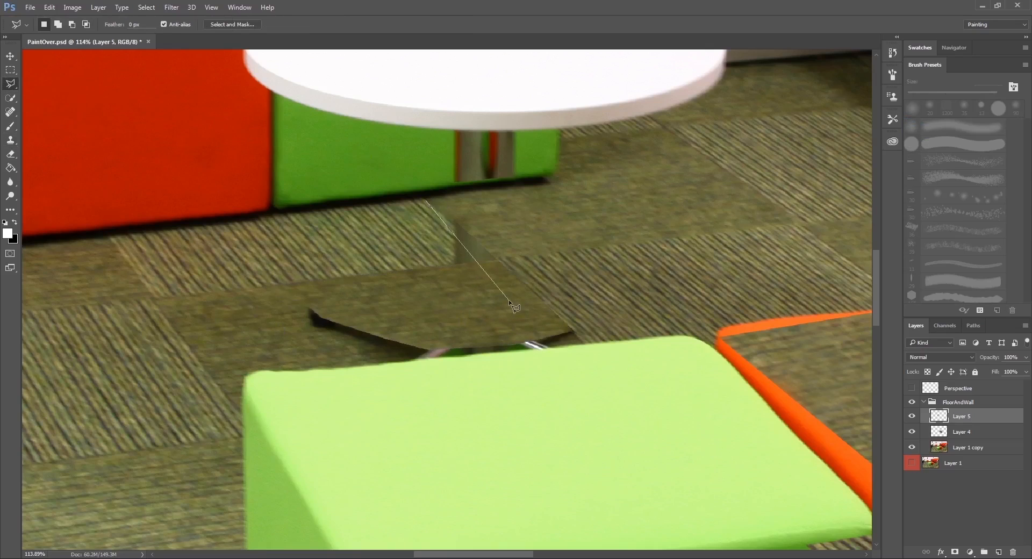
click(497, 259)
click(299, 281)
double_click(287, 243)
Clone the striped carpet over the leftover piece of table leg inside the selection, and deselect.
key(s)
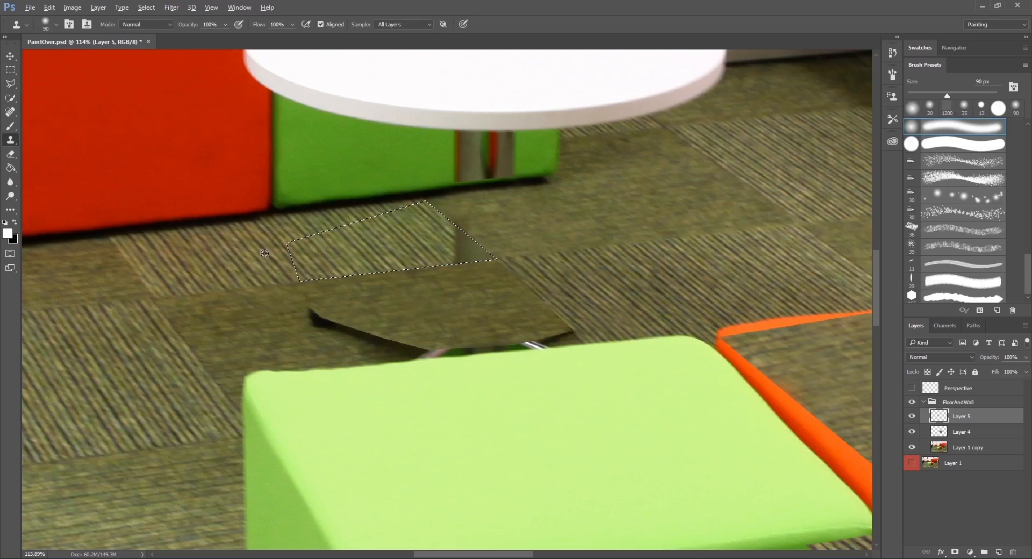
alt+click(373, 235)
drag(455, 237, 479, 252)
key(ctrl+d)
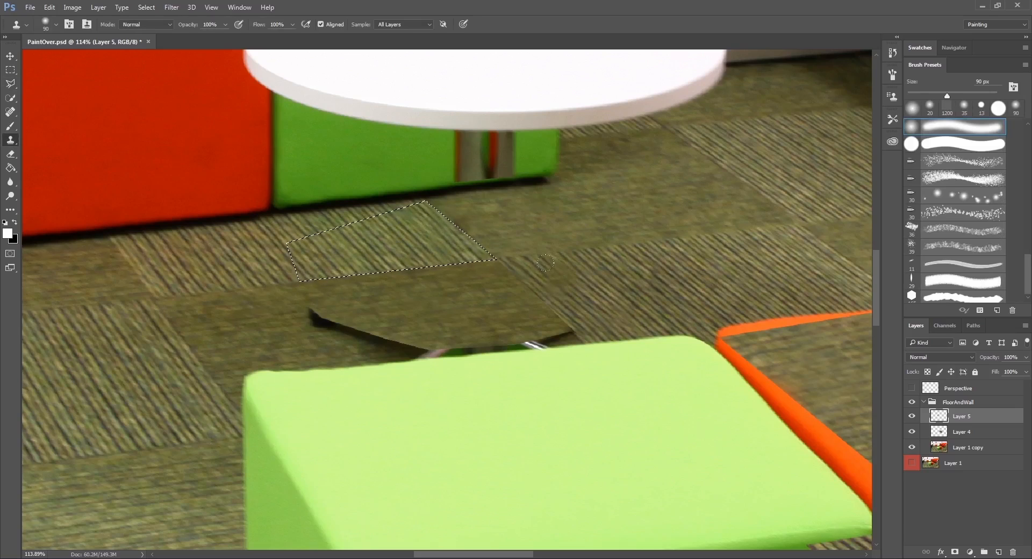
Zoom in and reselect the striped tile's right end along the perspective grid with the Polygonal Lasso, and hide the grid.
key(m)
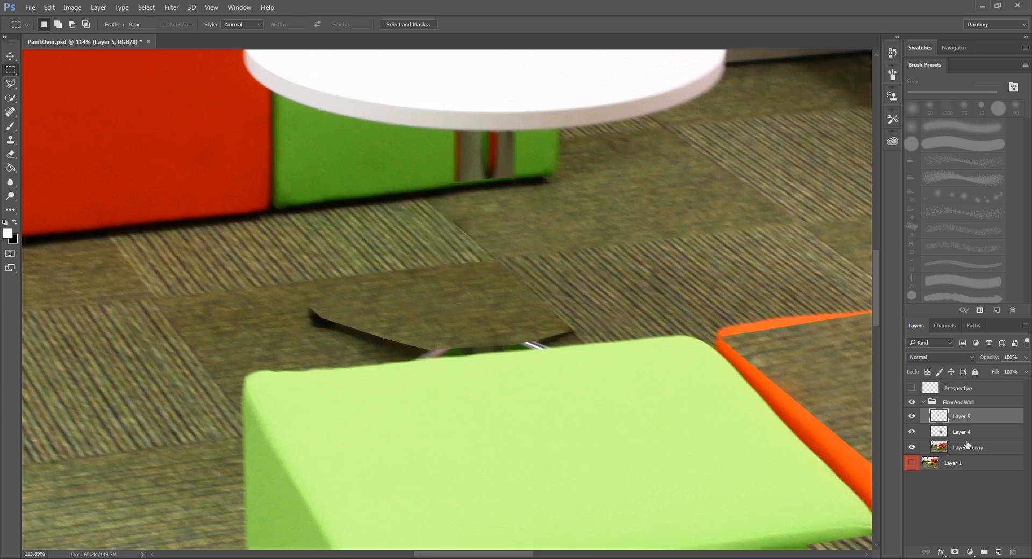
click(912, 388)
scroll(429, 221, up, 3)
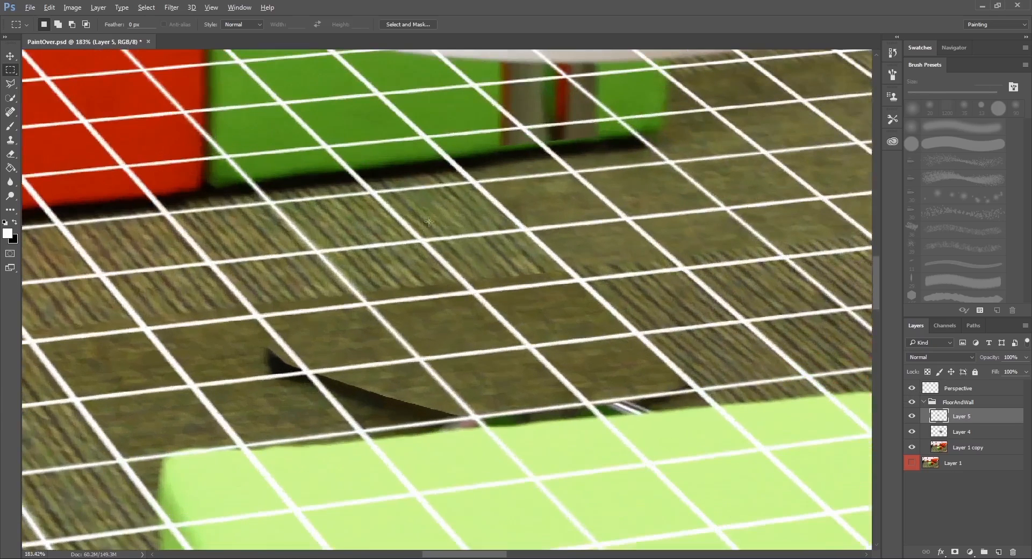
click(11, 82)
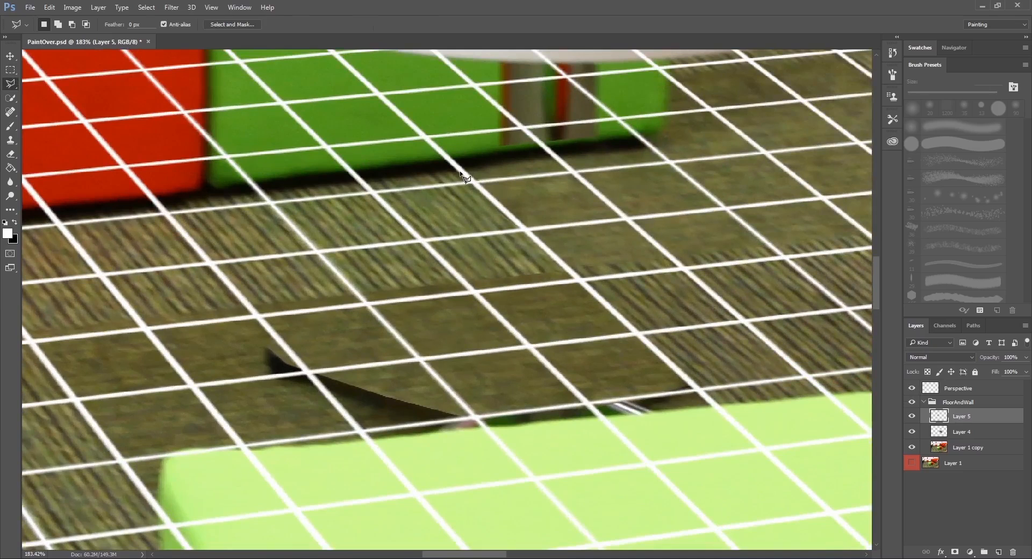
click(462, 172)
click(569, 269)
double_click(332, 197)
click(911, 388)
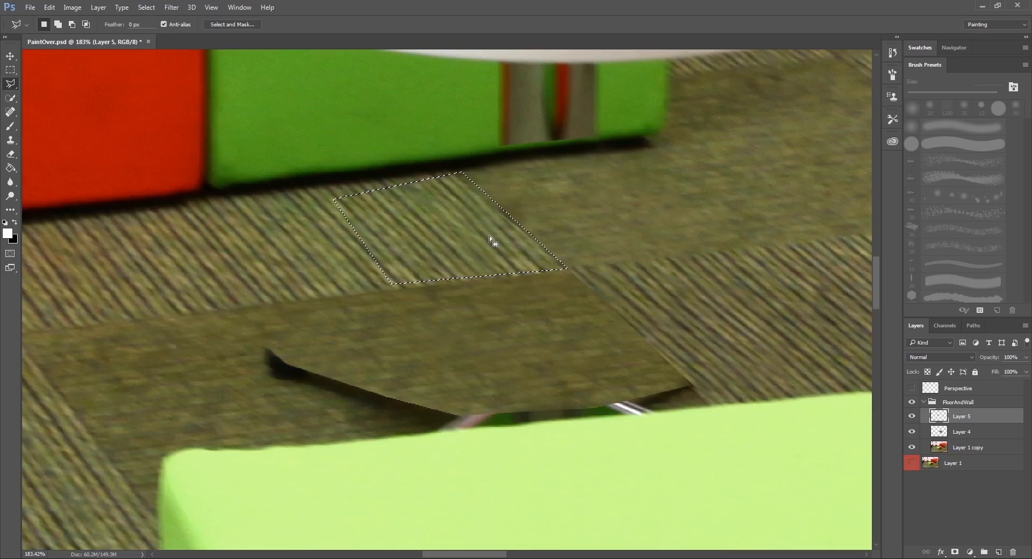
Clone striped carpet over the right edge of the selected tile end with the Clone Stamp, and deselect.
key(s)
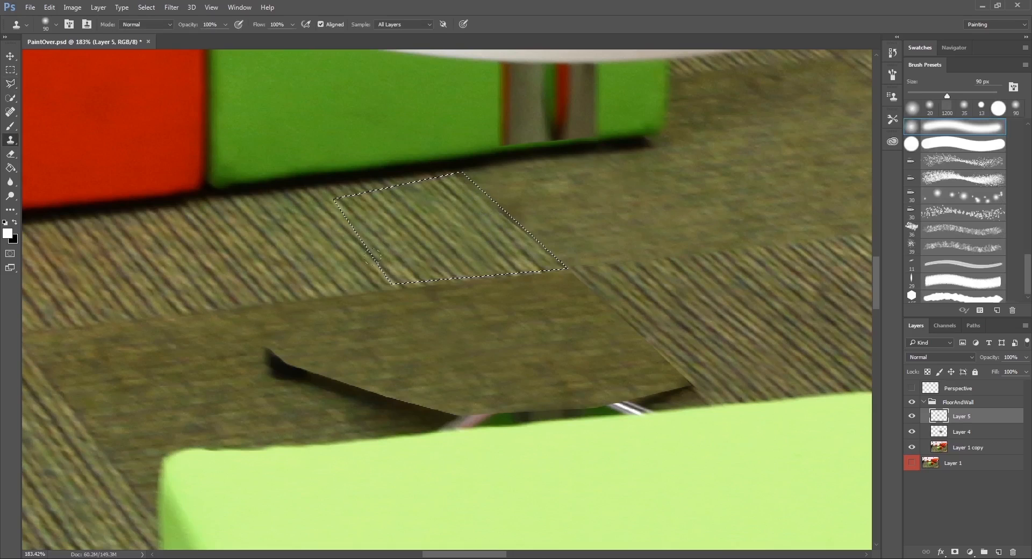
alt+click(429, 224)
mouse_move(479, 165)
mouse_down()
mouse_move(473, 195)
mouse_move(509, 250)
mouse_up()
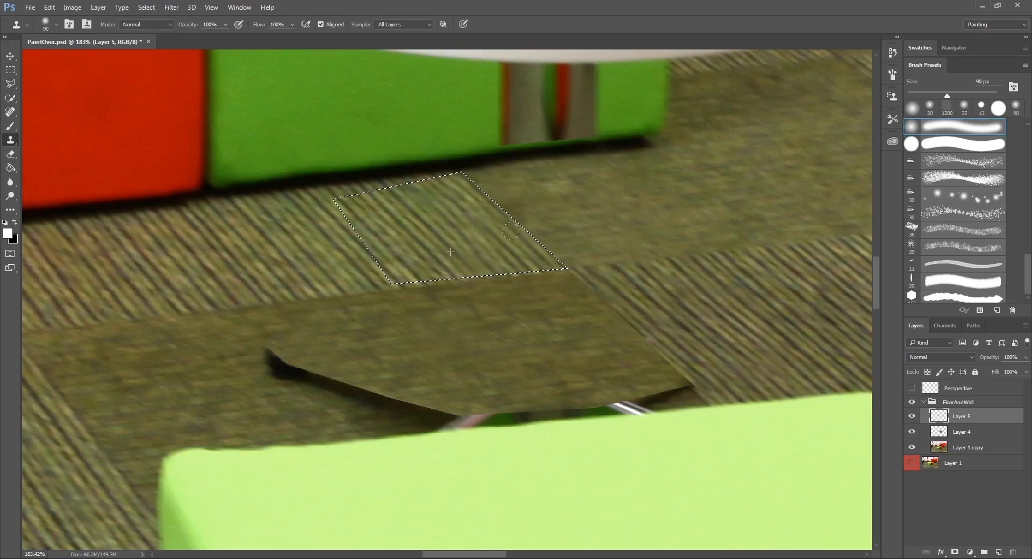
key(ctrl+d)
key(m)
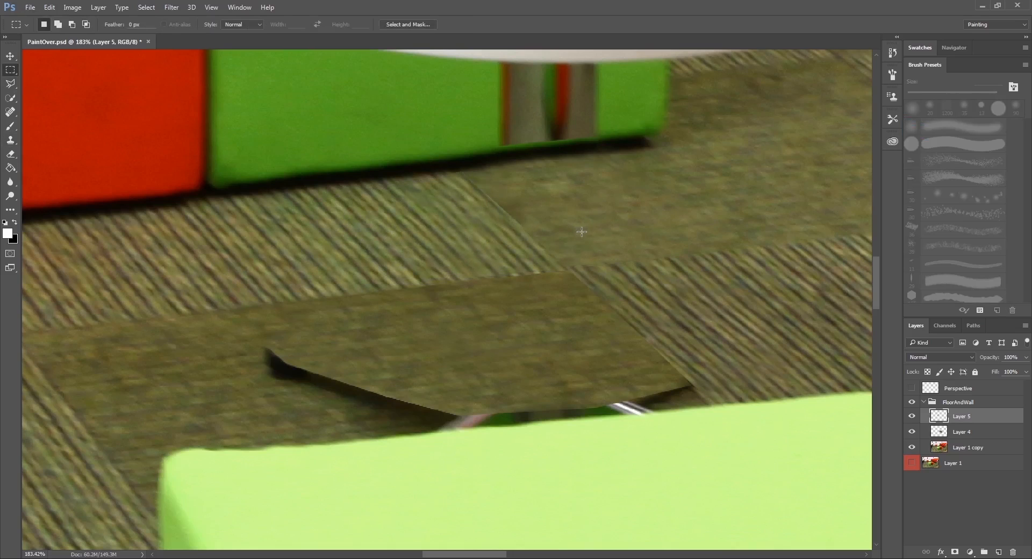
Save the painted image as a JPEG in the sourceimages project folder, replacing the existing file, at maximum quality 12.
scroll(584, 231, down, 4)
drag(732, 211, 599, 209)
scroll(447, 163, up, 7)
drag(481, 173, 422, 214)
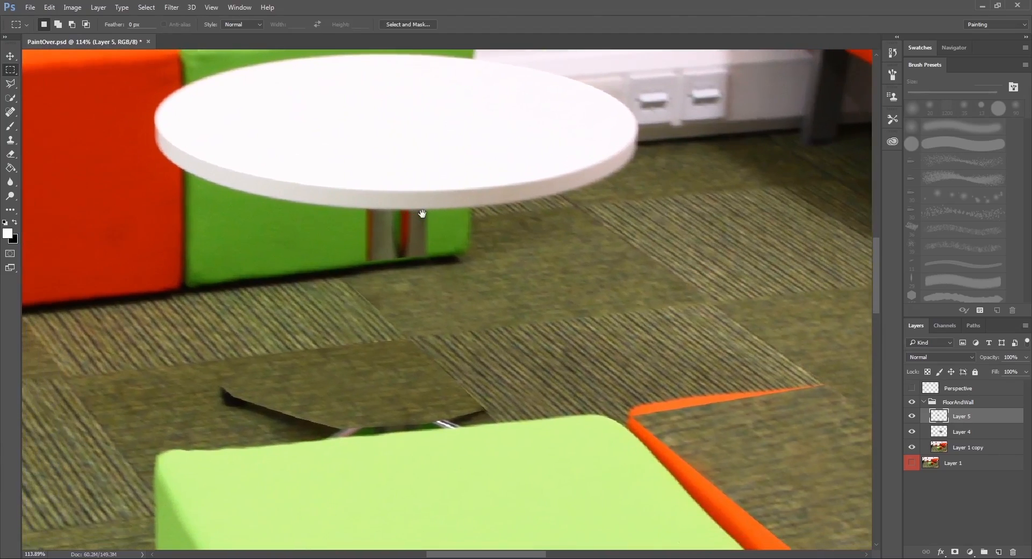
scroll(460, 282, down, 3)
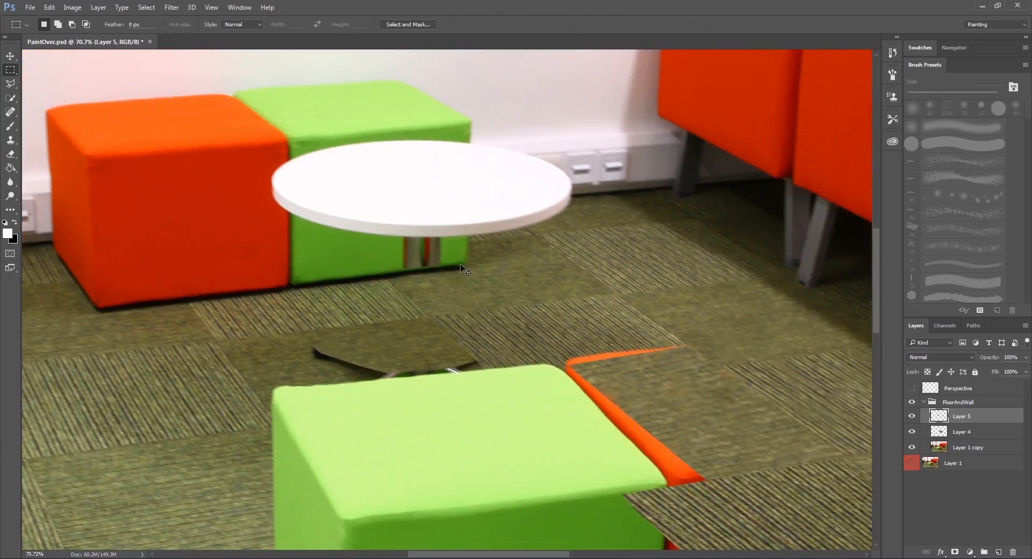
key(ctrl+shift+s)
click(194, 249)
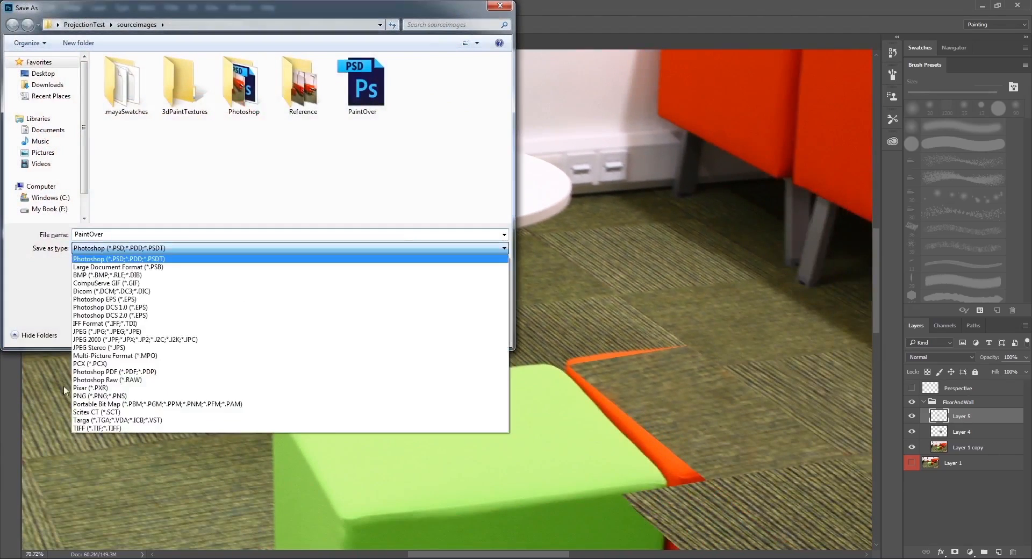
click(95, 333)
double_click(414, 90)
click(535, 285)
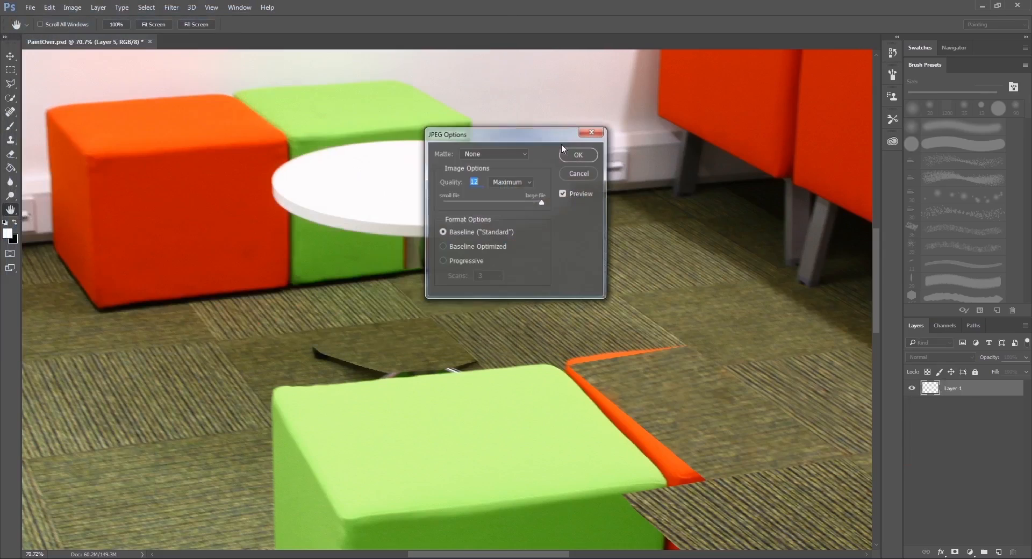
click(577, 155)
Switch to Maya, inspect the projected floor plane and the desk through the shot camera, and return to Photoshop.
click(140, 523)
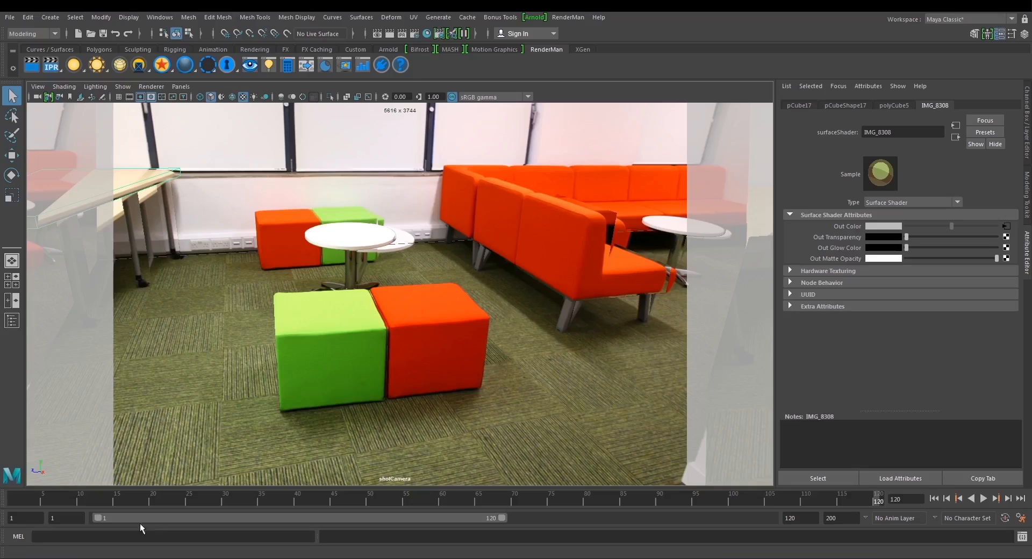
click(544, 340)
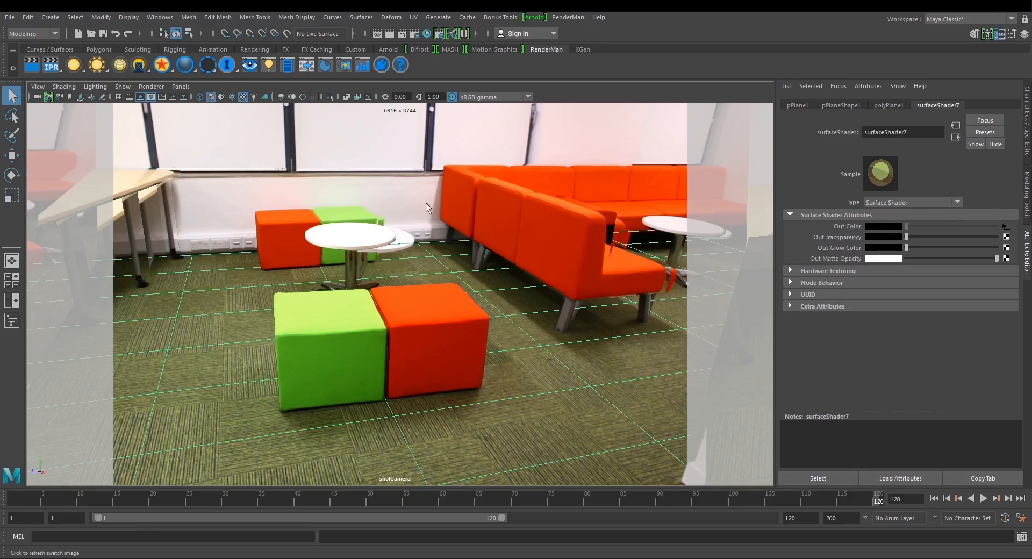
click(129, 182)
drag(120, 501, 820, 463)
click(378, 258)
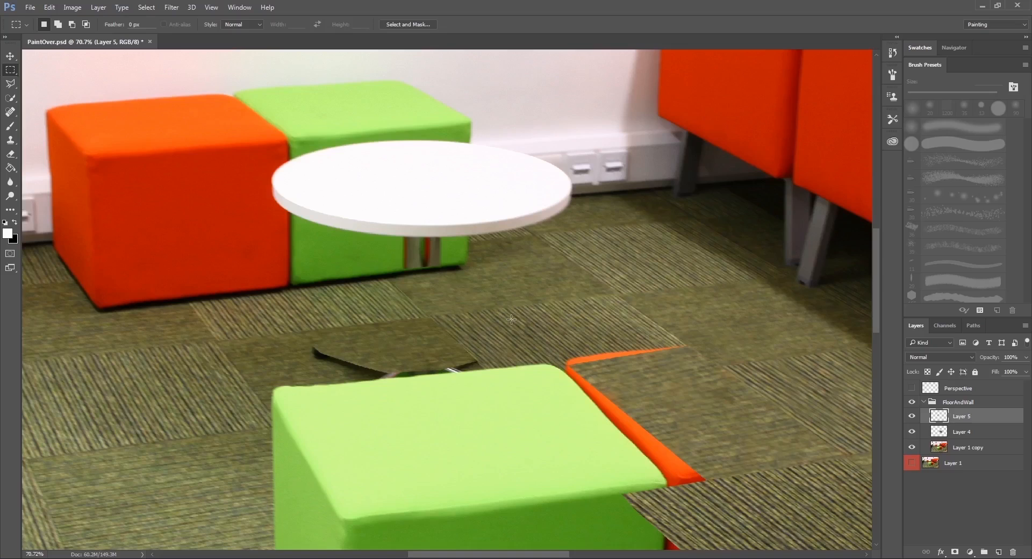
Show the floor's perspective grid to check its alignment near the back wall, and hide it.
scroll(569, 265, up, 3)
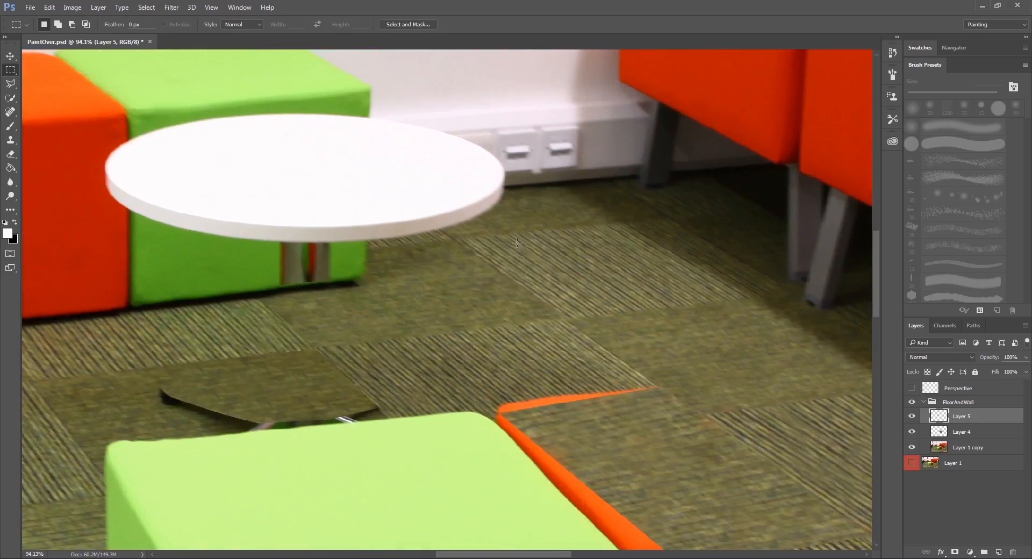
click(11, 83)
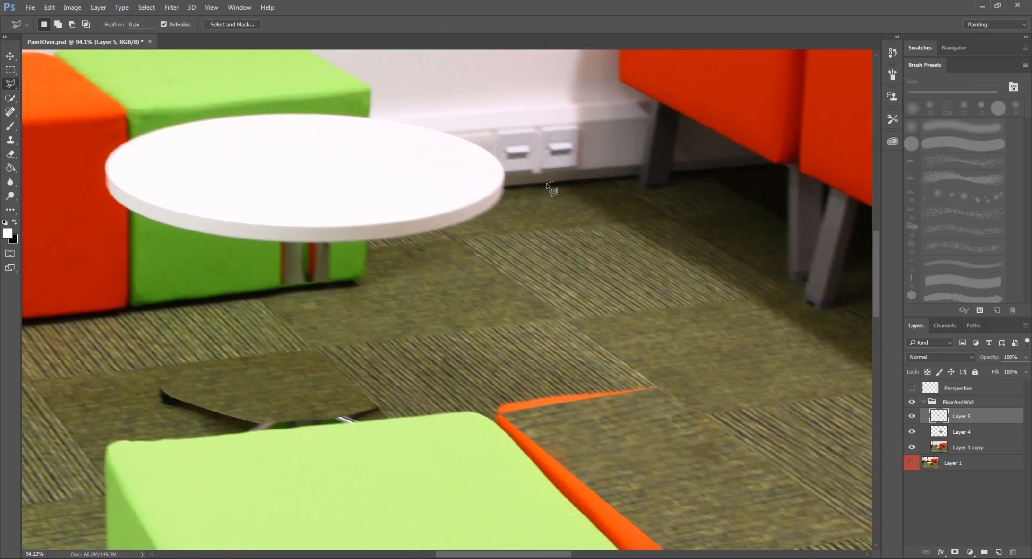
click(912, 388)
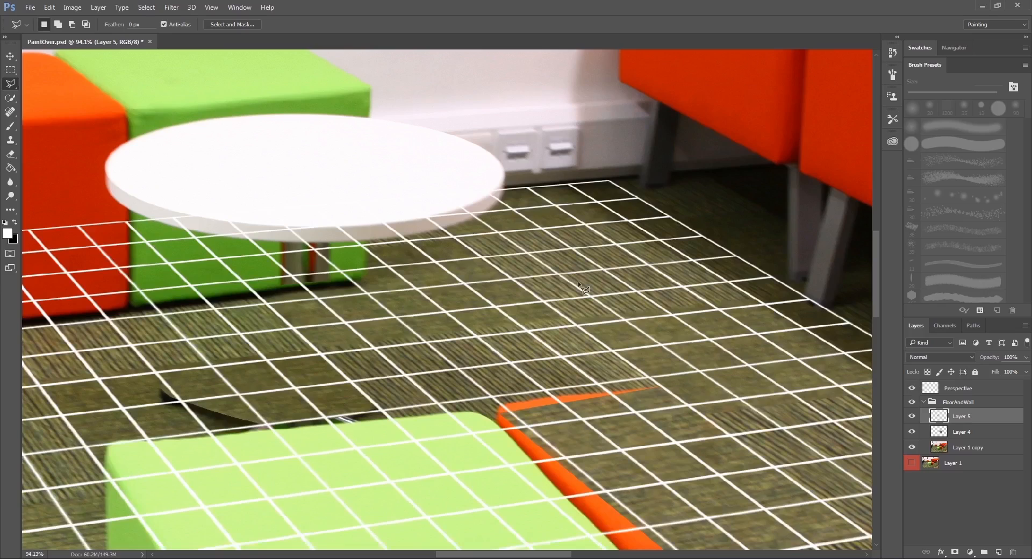
scroll(483, 169, up, 5)
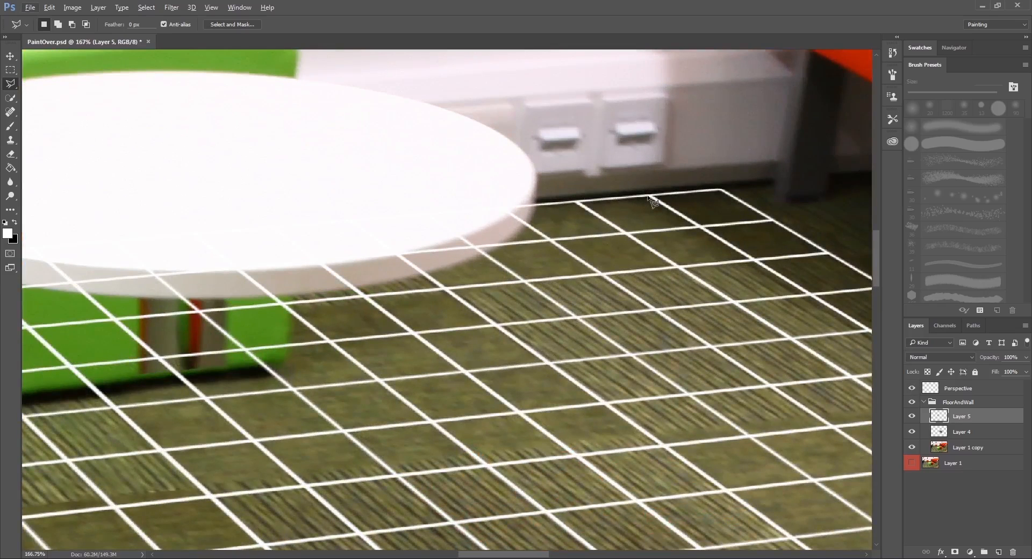
click(912, 388)
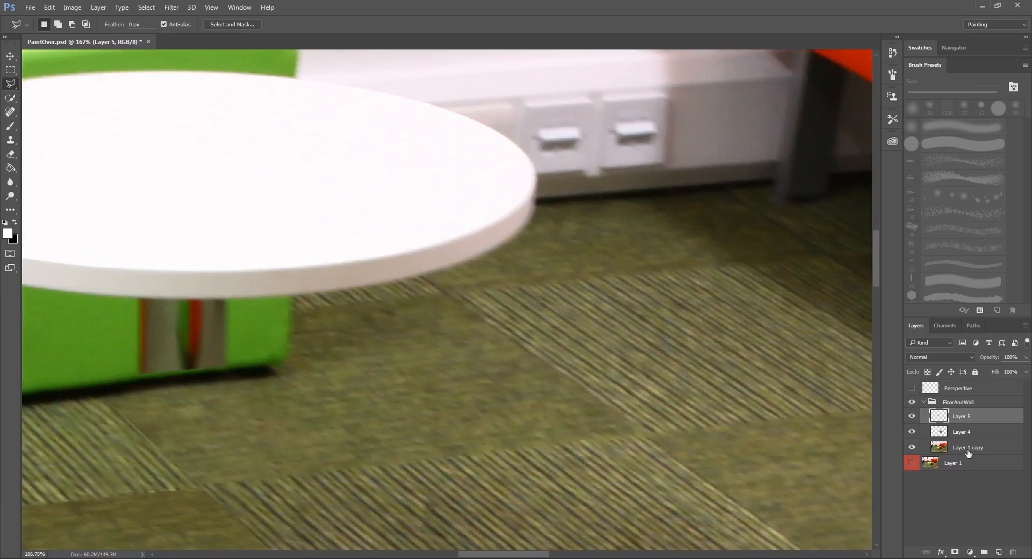
Add a new layer above the Perspective layer and name it Perspective2.
click(962, 392)
click(997, 552)
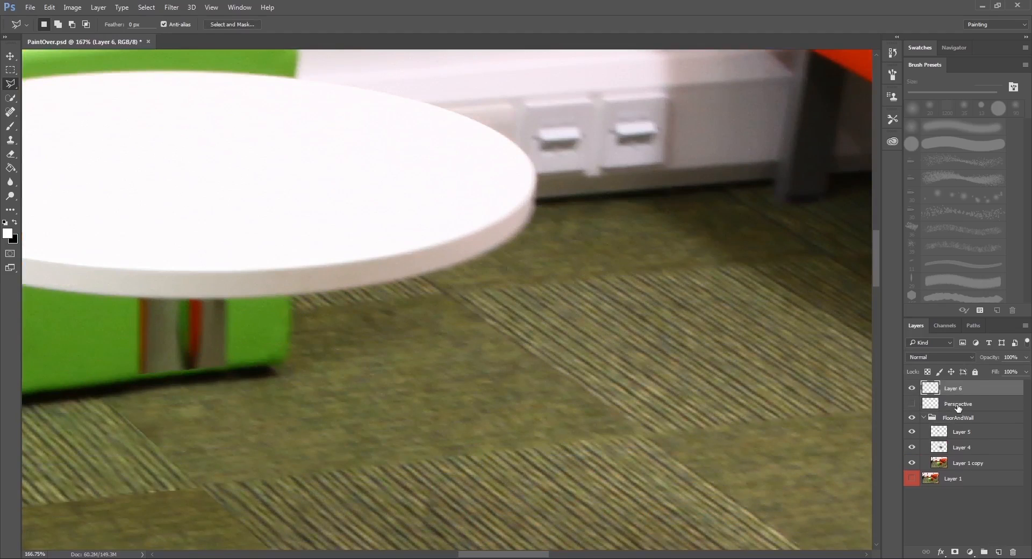
double_click(958, 404)
key(ctrl+c)
double_click(959, 387)
key(ctrl+v)
key(Return)
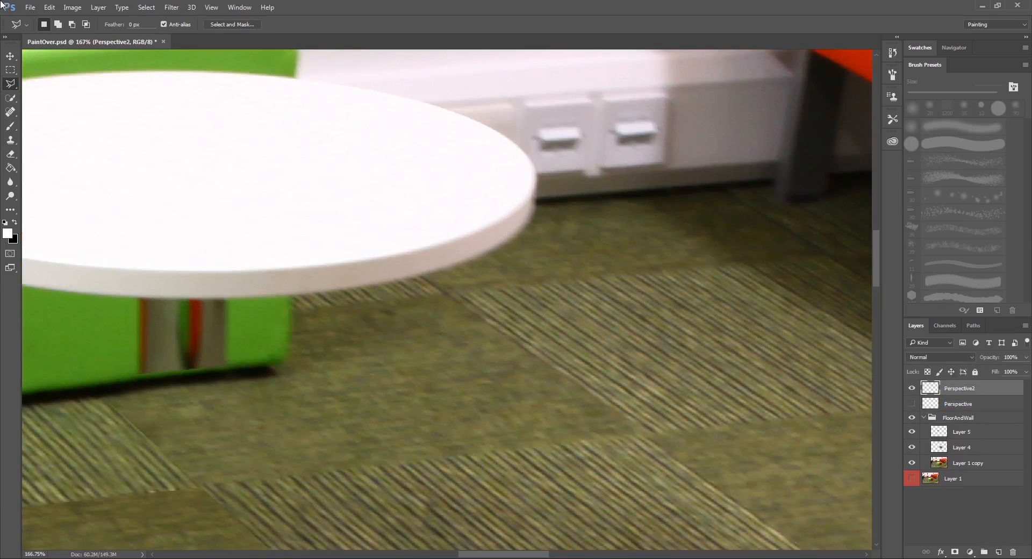
Stamp a black grid over the back wall and cubes with the 1200 px grid brush.
click(13, 126)
scroll(184, 249, down, 6)
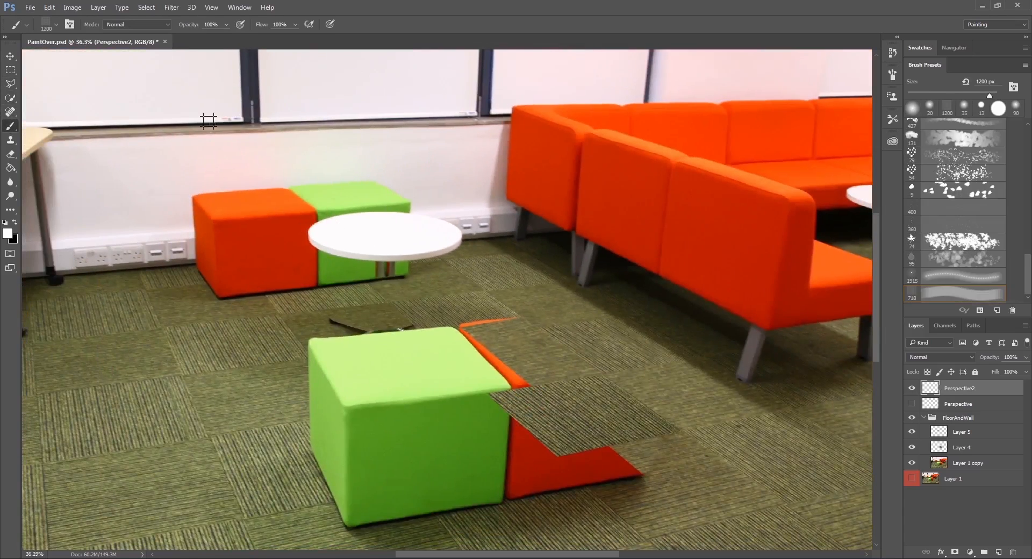
key(x)
click(160, 126)
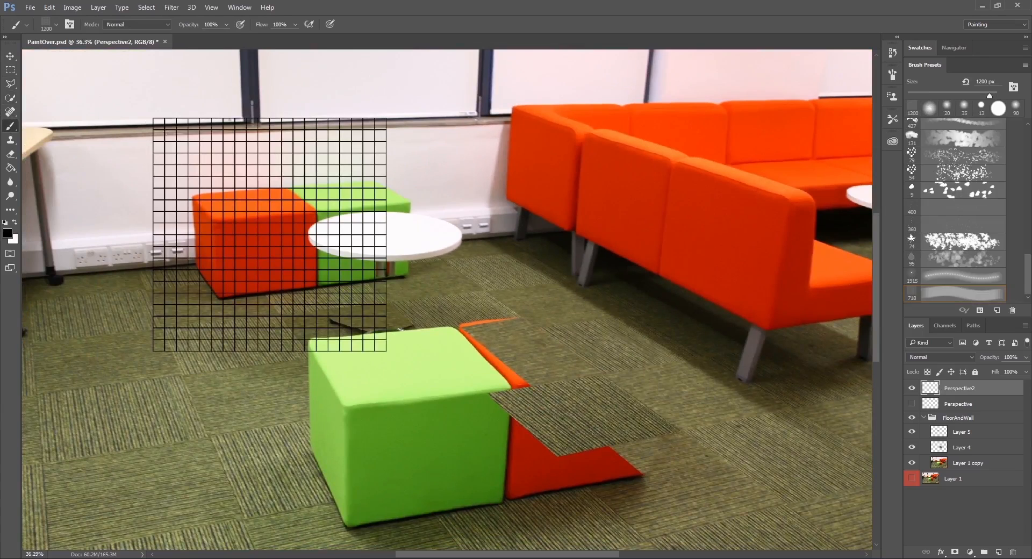
Delete the lower part of the black grid, leaving a narrow strip four rows high, and deselect.
key(m)
mouse_move(102, 401)
mouse_down()
mouse_move(404, 199)
mouse_move(422, 164)
mouse_up()
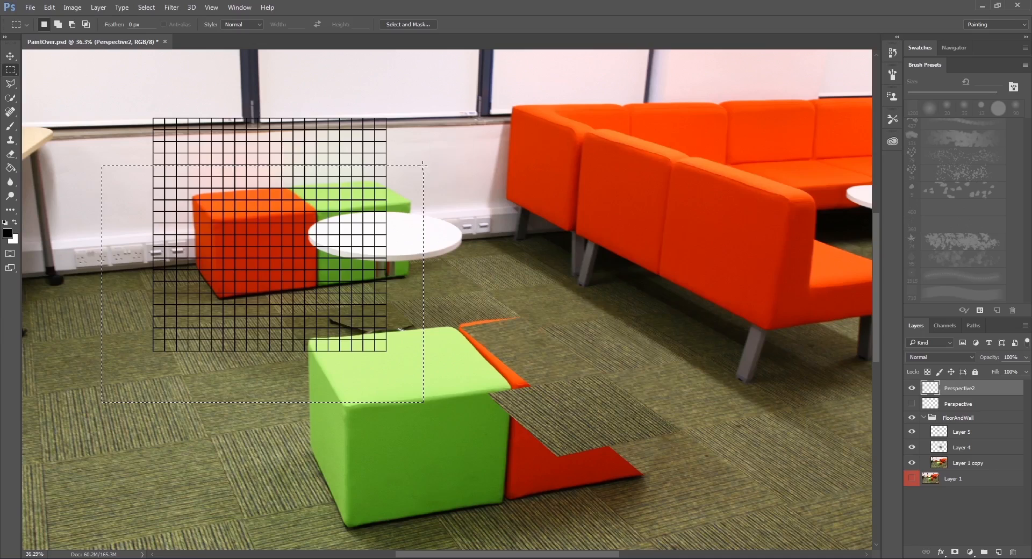
key(Delete)
key(ctrl+d)
Move the grid strip down over the skirting and power sockets along the back wall.
drag(294, 167, 369, 208)
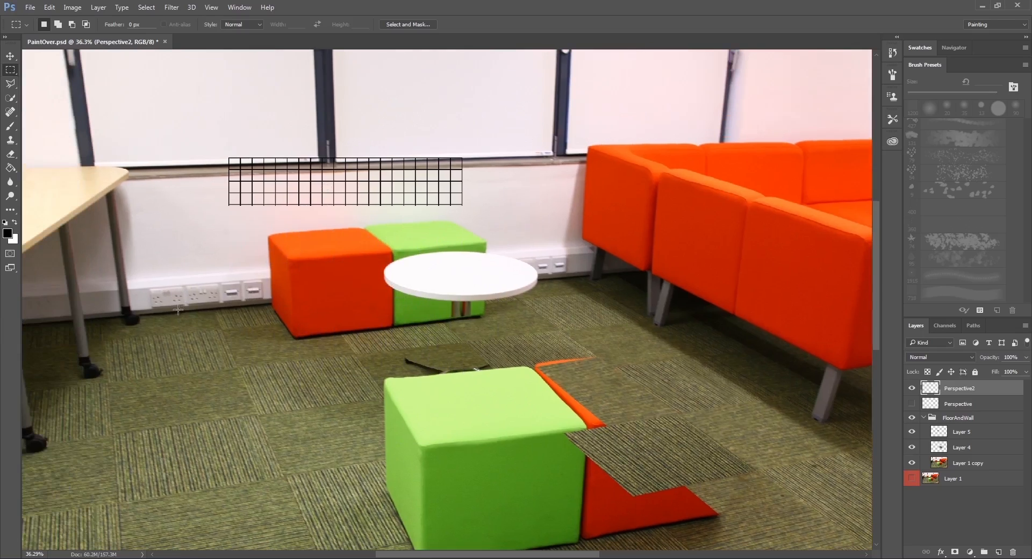
click(10, 55)
drag(268, 169, 230, 290)
Distort the grid strip so its right corners follow the back wall's skirting near the sofa.
key(ctrl+t)
right_click(271, 294)
click(312, 350)
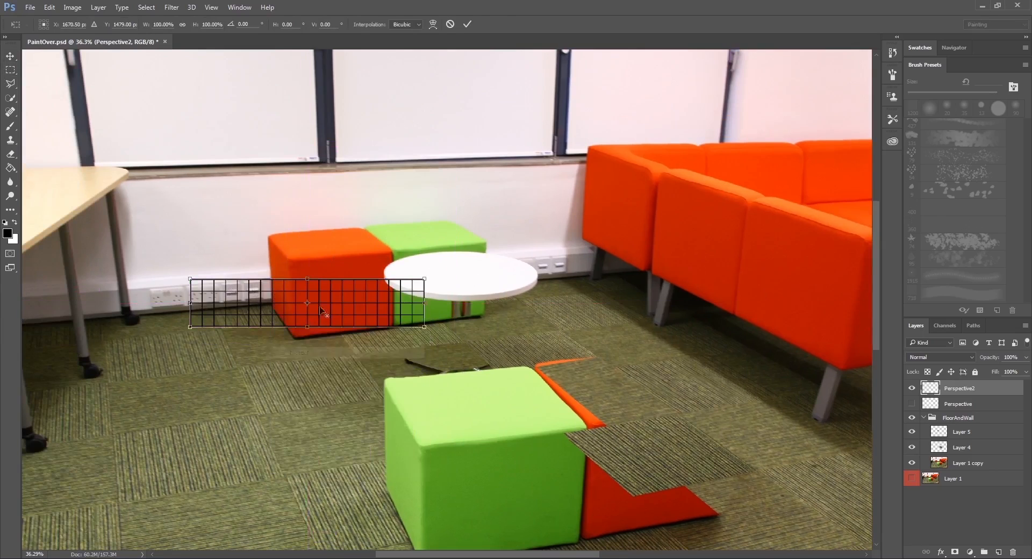
drag(342, 286, 707, 222)
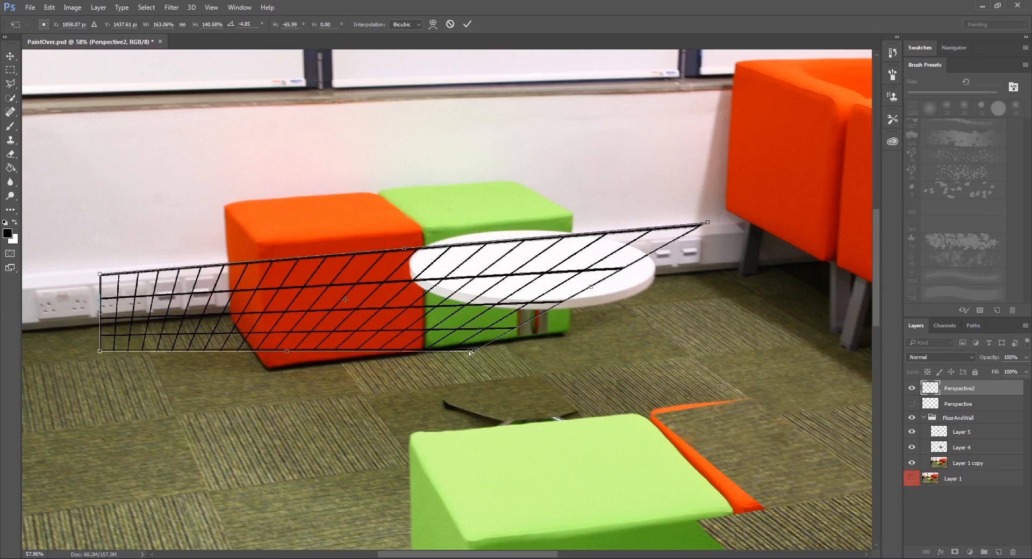
drag(473, 352, 721, 269)
Distort the grid strip's left corners to fit the wall's skirting around the power sockets.
drag(276, 321, 574, 290)
mouse_move(401, 247)
mouse_down()
mouse_move(390, 224)
mouse_move(388, 235)
mouse_up()
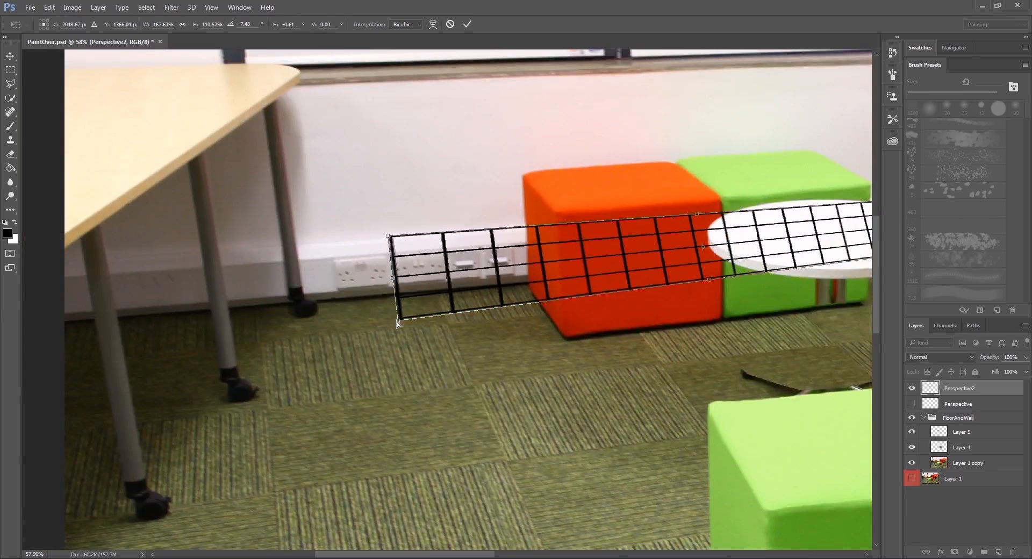
drag(397, 321, 382, 296)
scroll(400, 242, up, 3)
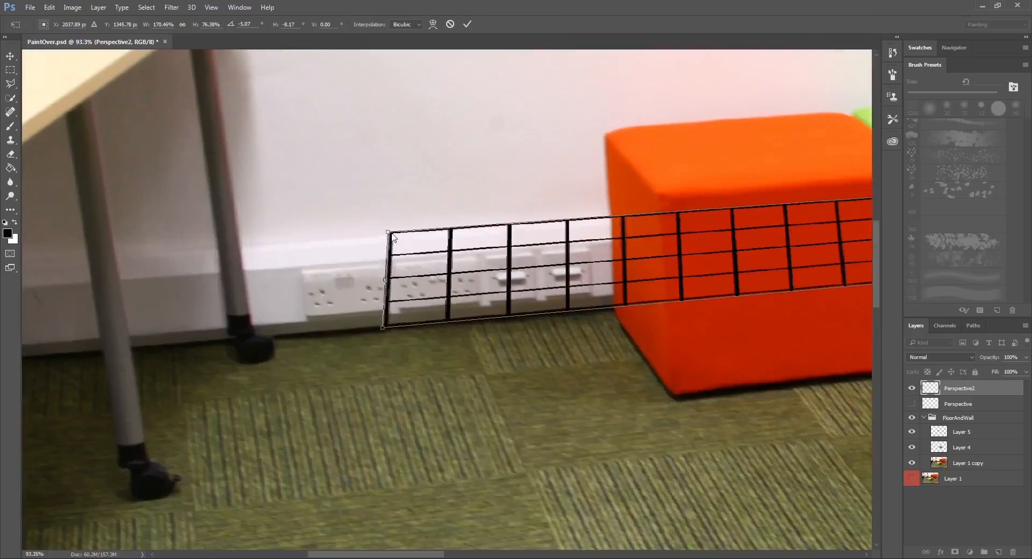
drag(386, 234, 378, 234)
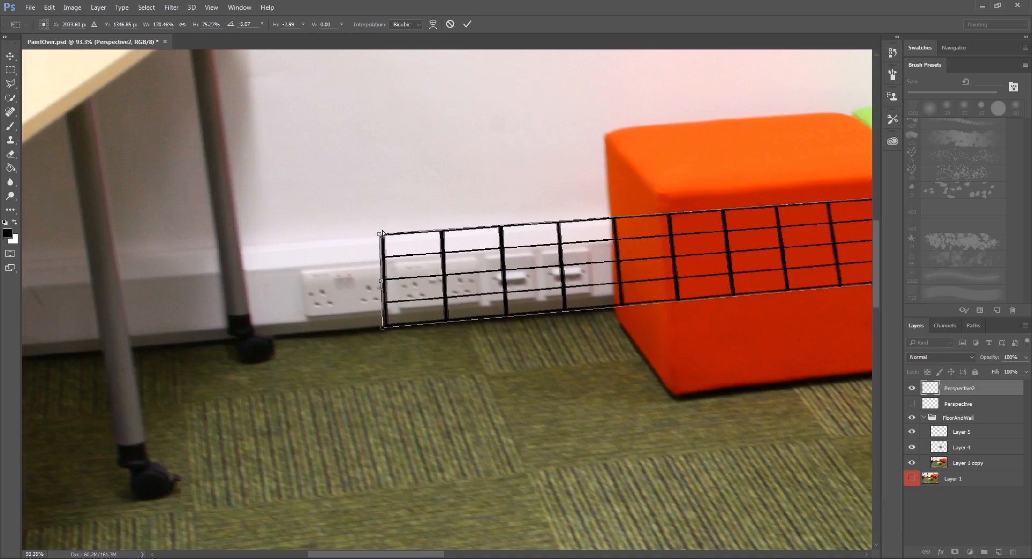
Fine-tune the grid strip's upper corners at both ends to match the wall's perspective, and apply the distortion.
scroll(380, 234, right, 10)
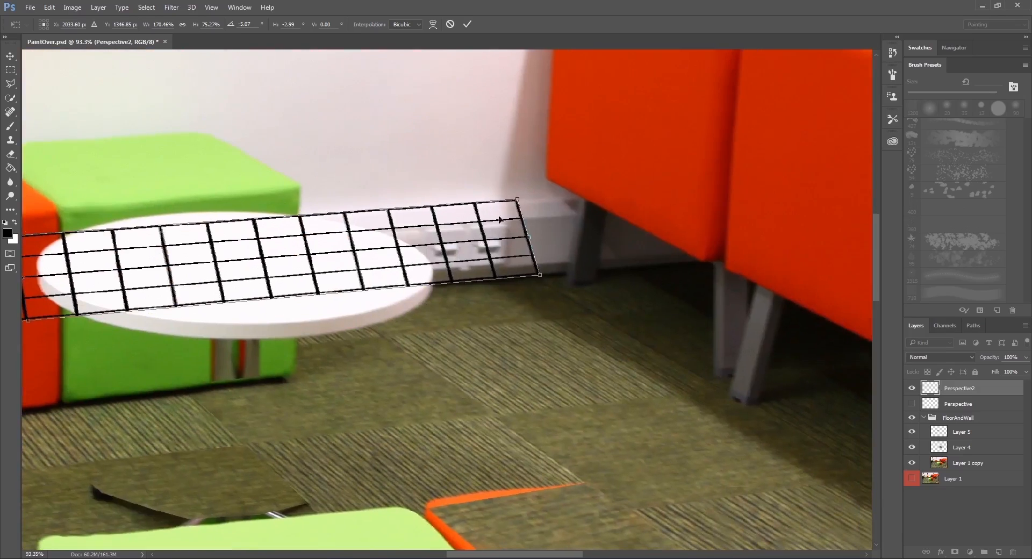
drag(517, 202, 542, 200)
scroll(542, 198, left, 10)
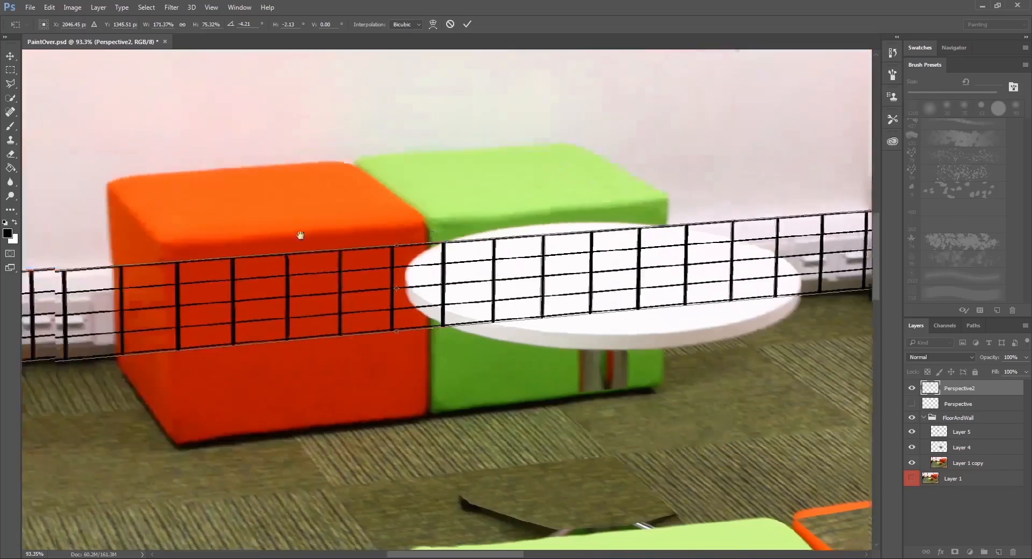
drag(539, 245, 538, 236)
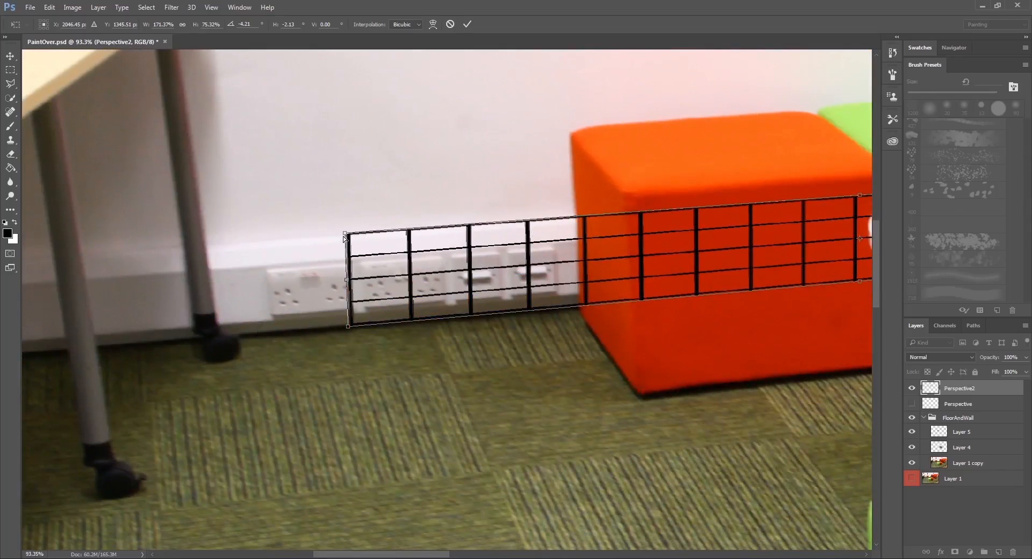
drag(344, 237, 338, 235)
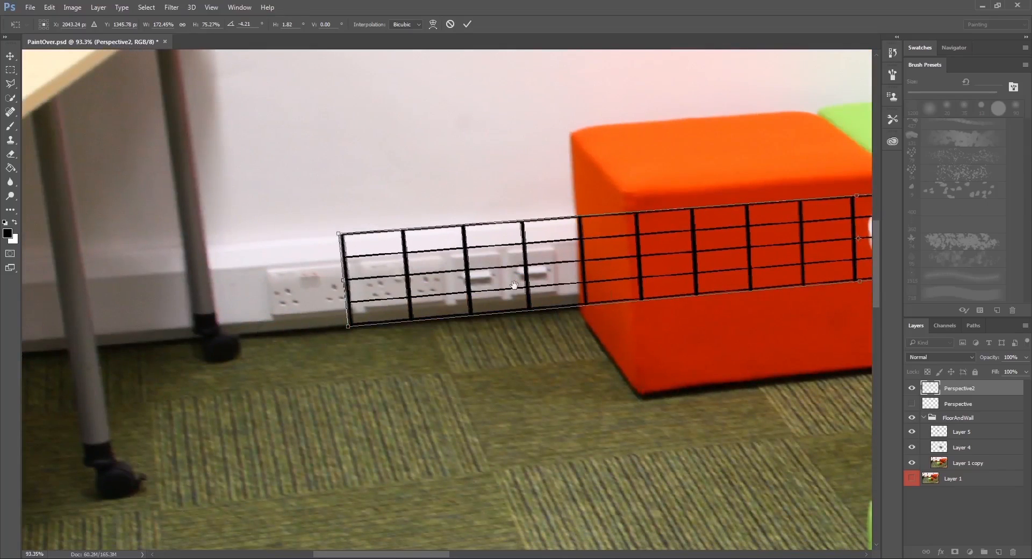
scroll(419, 322, right, 10)
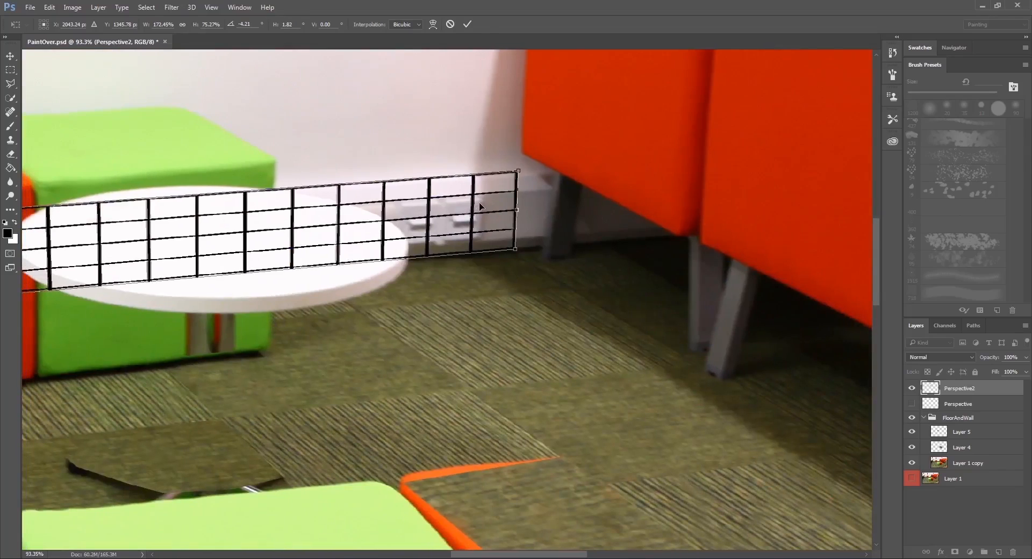
key(Return)
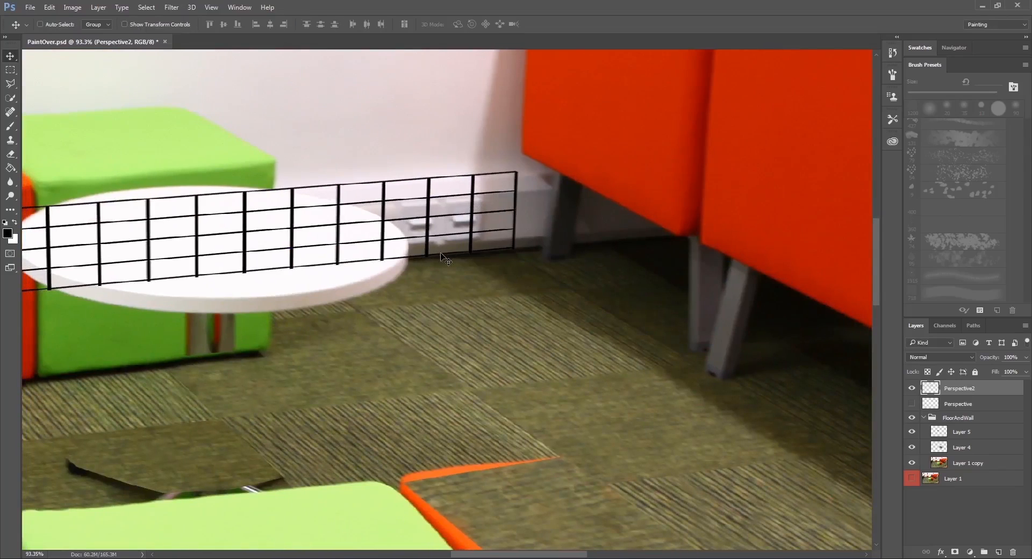
Lower the opacity of the Perspective2 wall grid layer to 27%.
drag(329, 239, 409, 270)
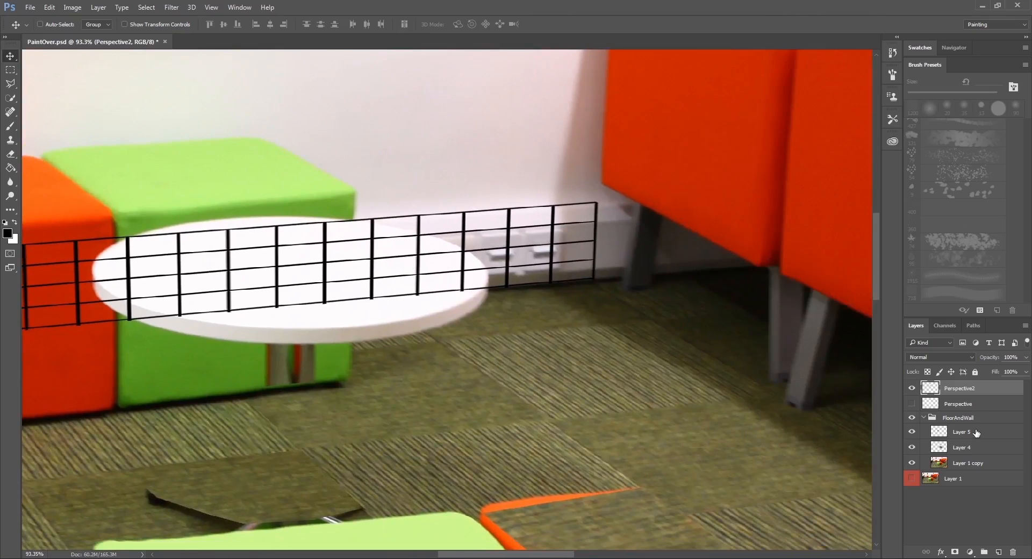
click(961, 432)
drag(509, 379, 587, 373)
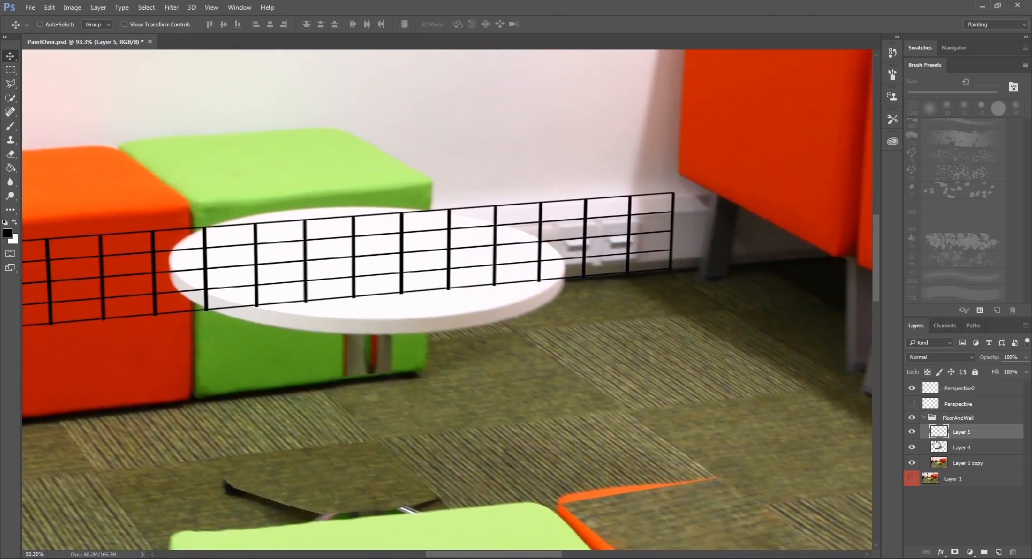
click(10, 84)
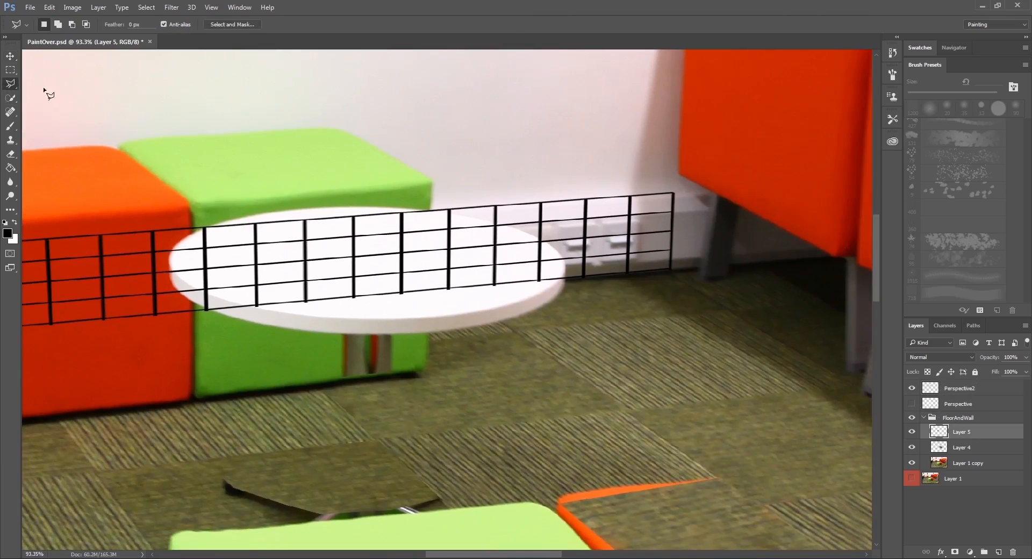
scroll(581, 269, up, 3)
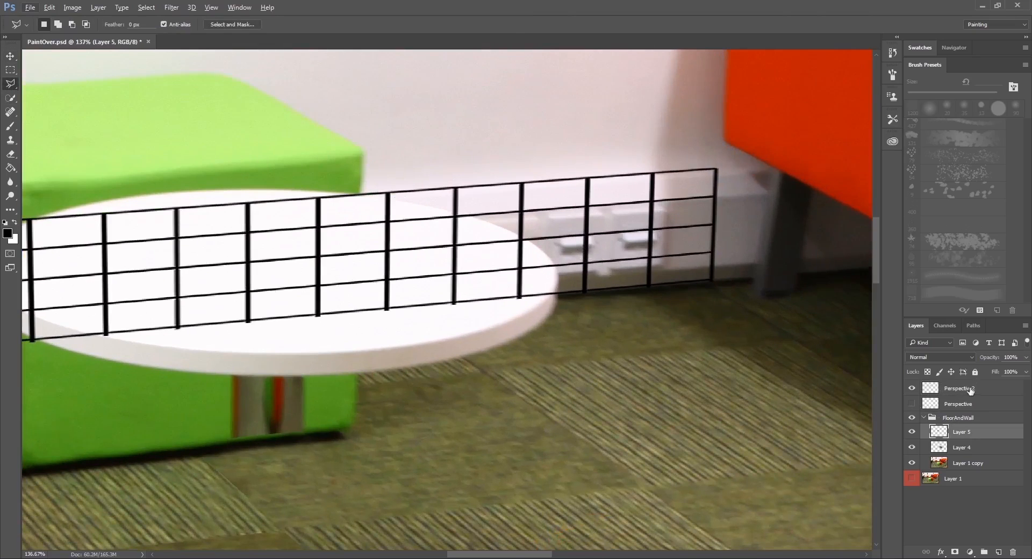
click(967, 389)
drag(994, 359, 961, 361)
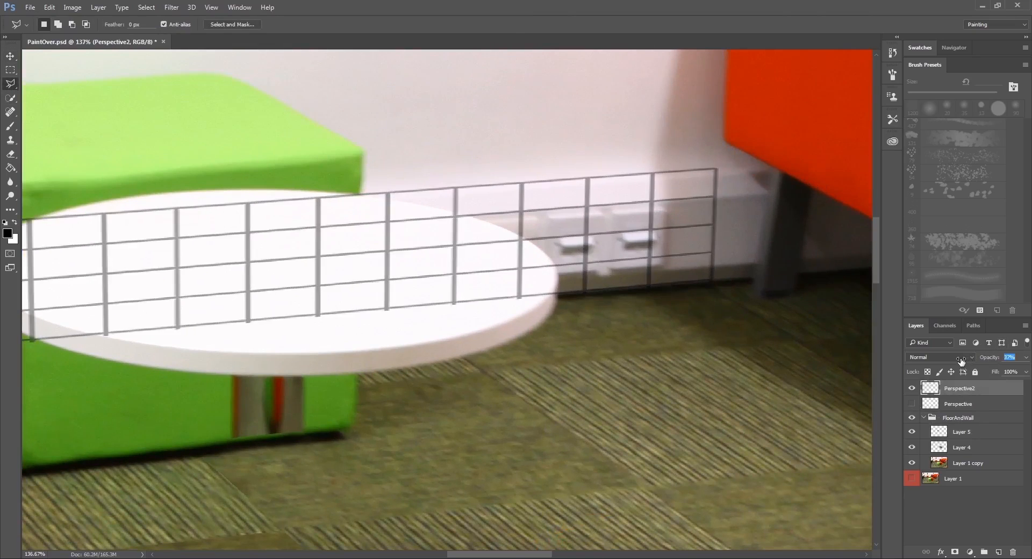
drag(643, 345, 651, 322)
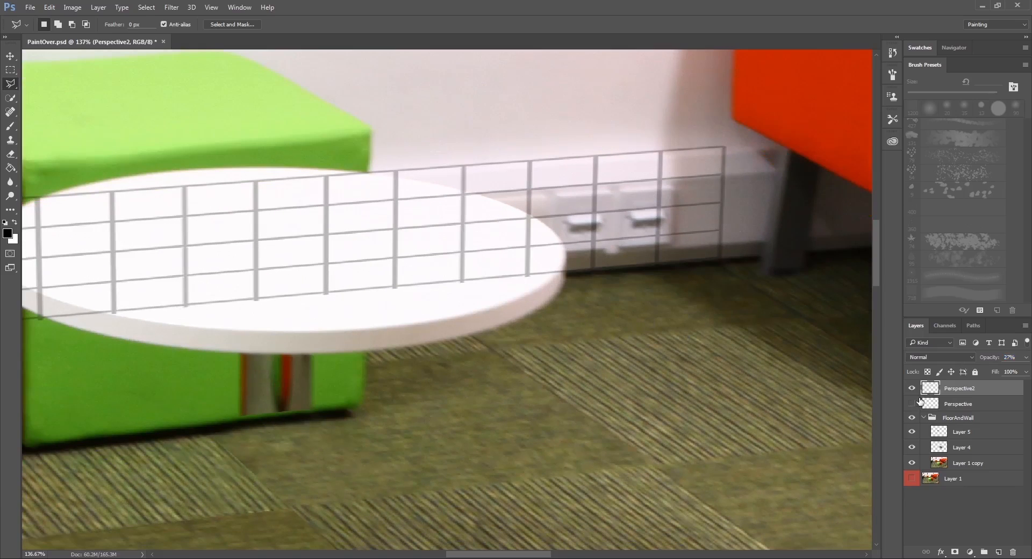
Make Layer 5 the active layer and show the floor's Perspective grid together with the wall grid.
click(971, 431)
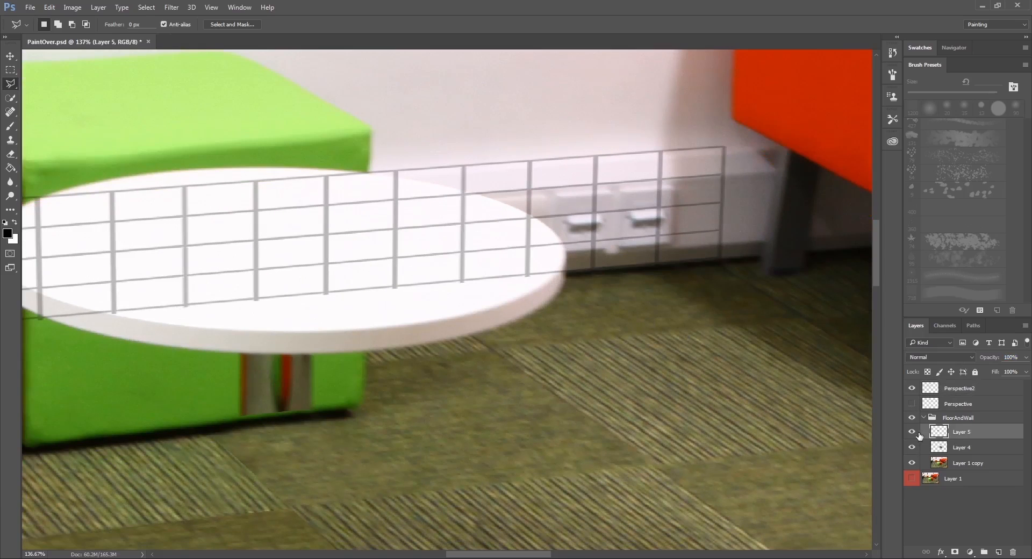
click(912, 432)
click(912, 432)
click(615, 268)
key(Escape)
scroll(646, 295, up, 1)
click(912, 403)
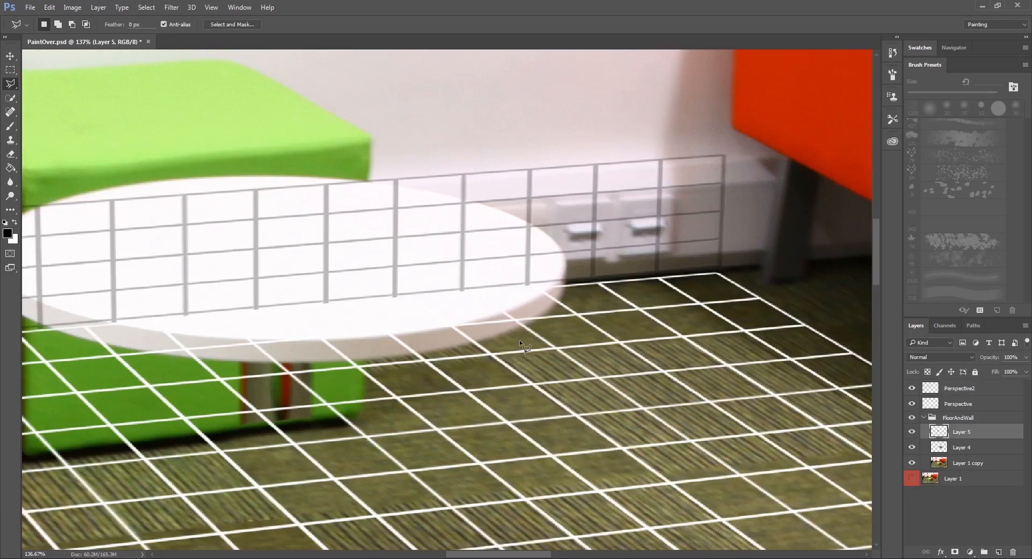
Outline a four-sided carpet area below the sockets and across the table's edge along the floor grid, and hide both grids.
click(490, 355)
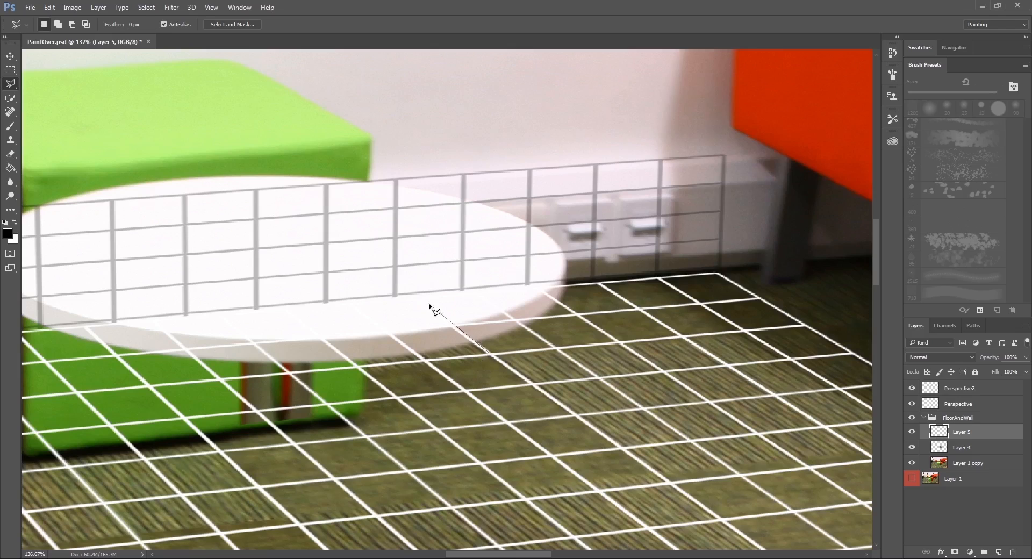
click(404, 295)
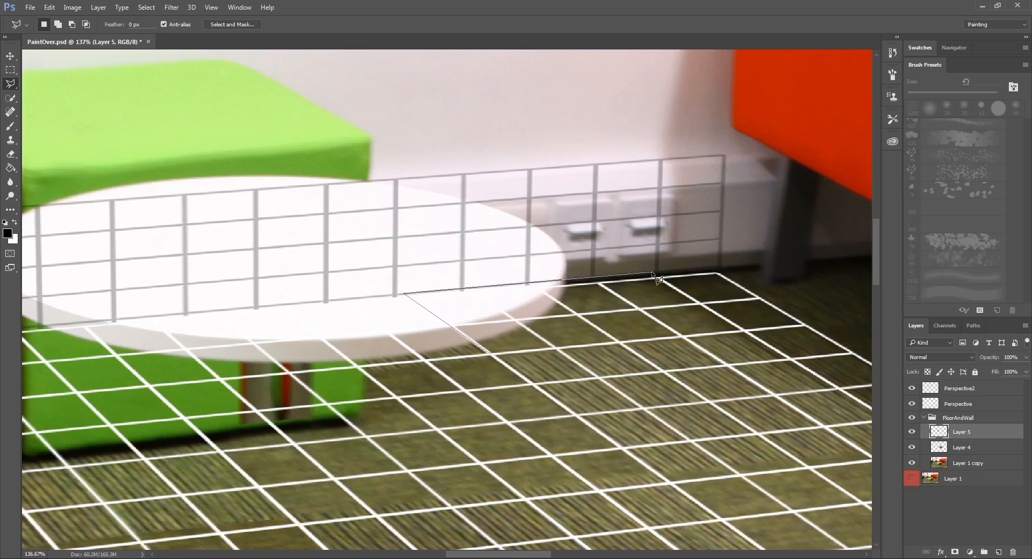
double_click(732, 333)
click(911, 388)
click(912, 403)
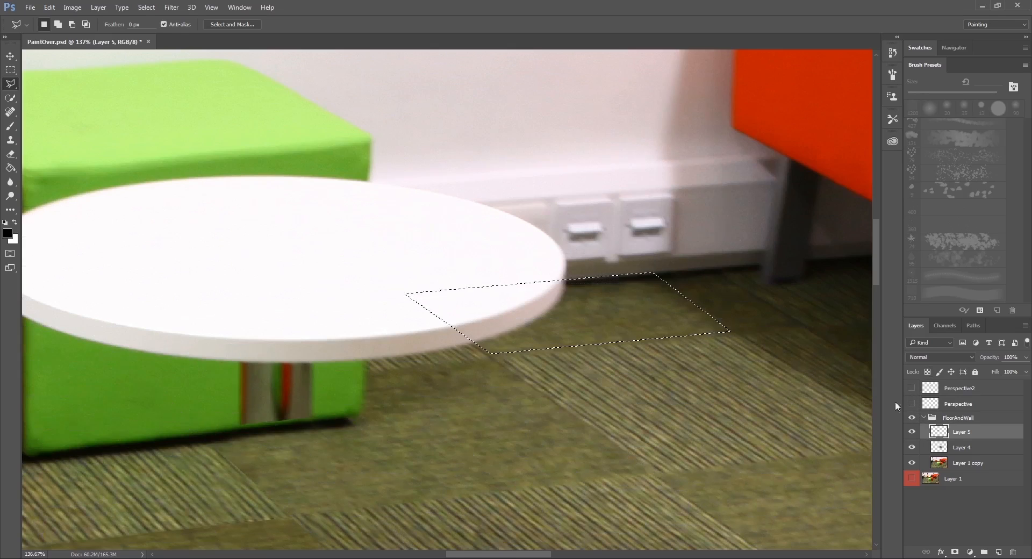
drag(546, 334, 557, 329)
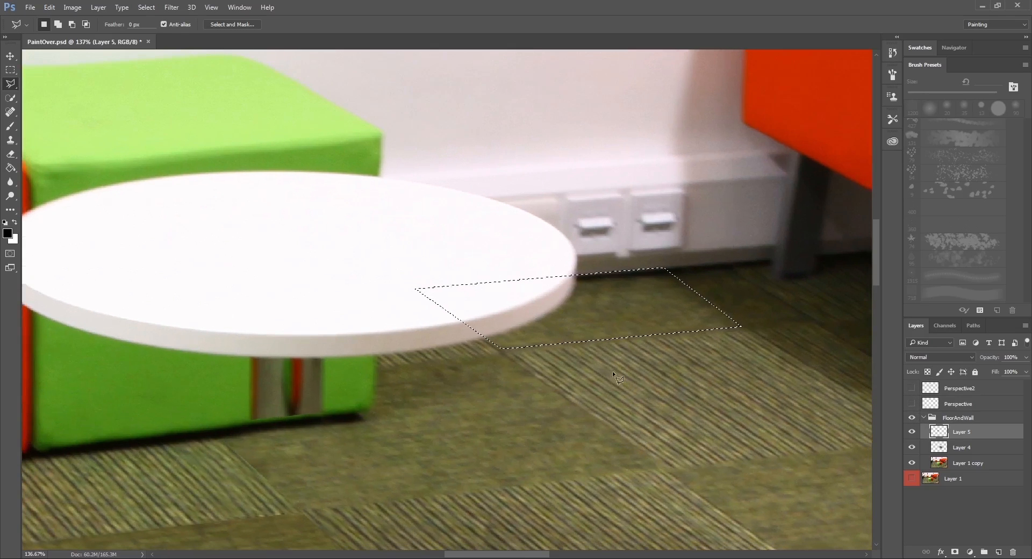
Clone plain carpet and its dark wall edge over the tabletop within the selection using a 90 px Clone Stamp, and deselect.
key(s)
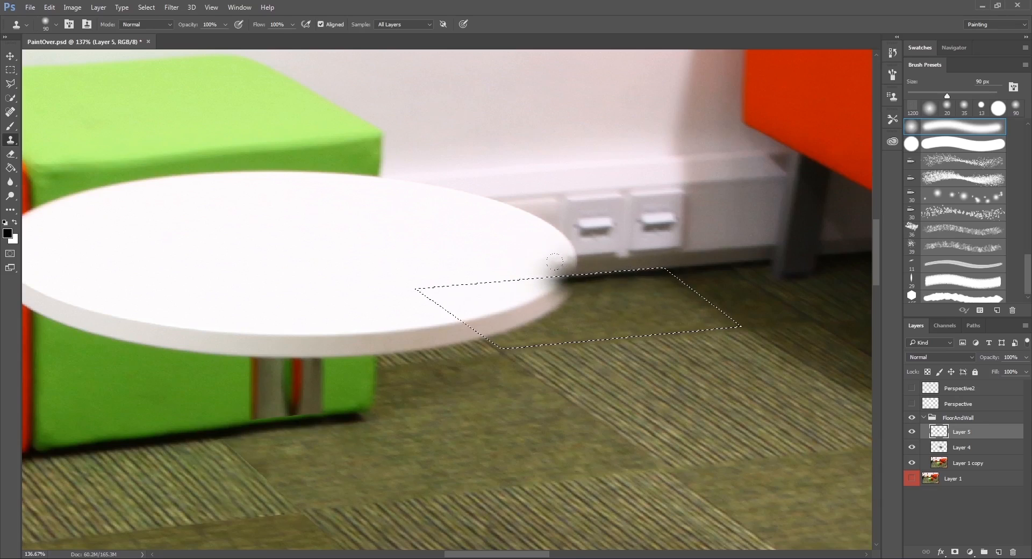
drag(548, 261, 501, 263)
alt+click(647, 273)
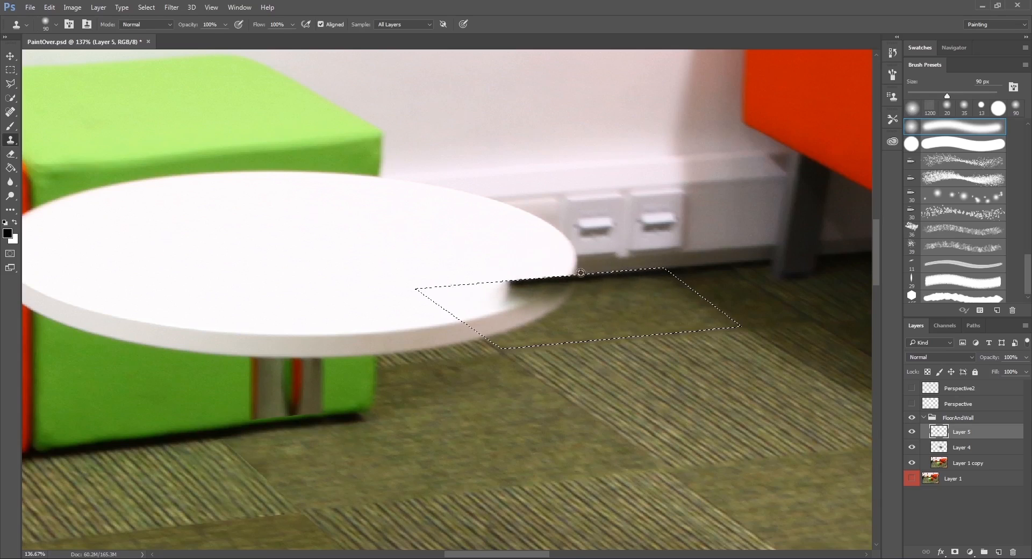
drag(467, 267, 396, 271)
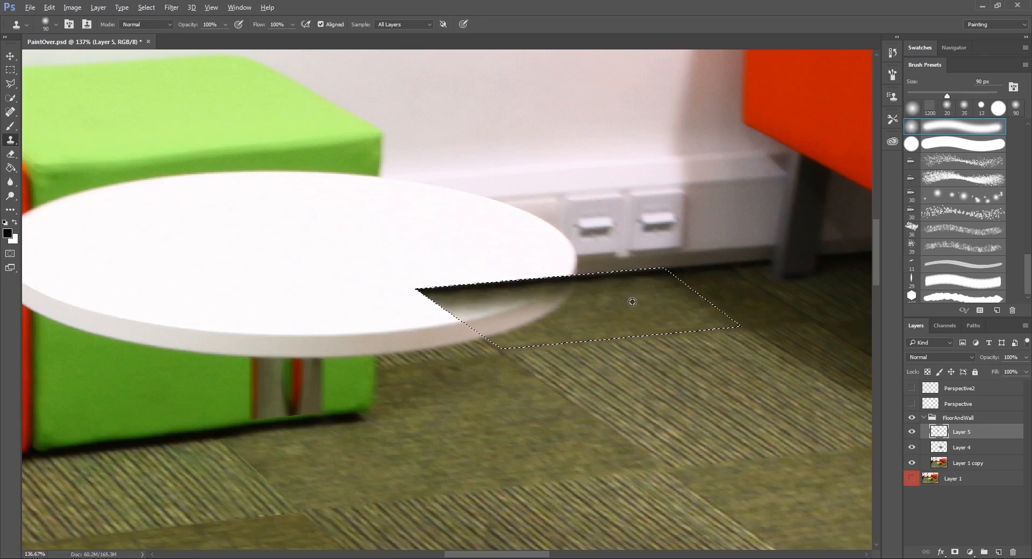
mouse_move(577, 290)
mouse_down()
mouse_move(540, 309)
mouse_move(462, 309)
mouse_move(422, 293)
mouse_move(435, 307)
mouse_move(414, 302)
mouse_up()
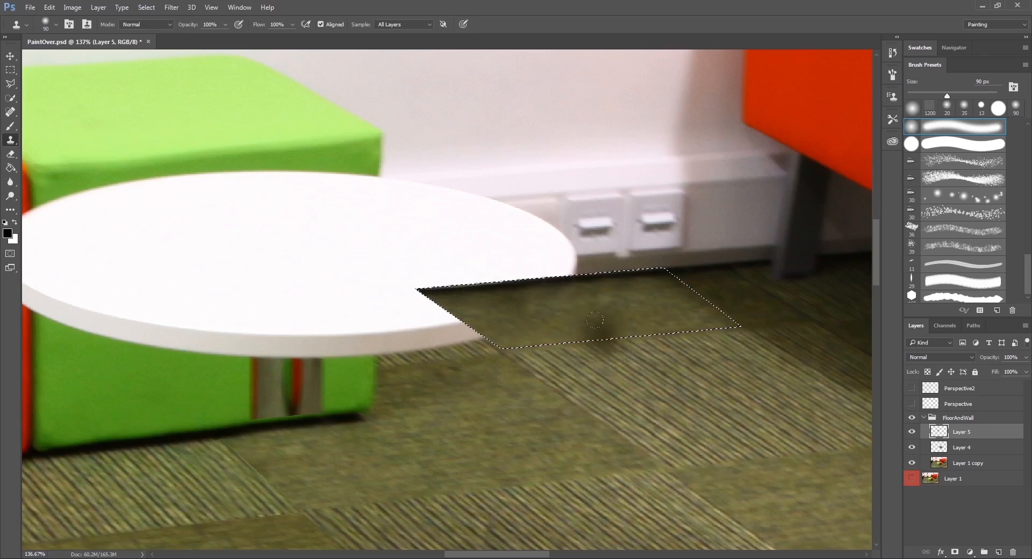
drag(592, 325, 639, 308)
drag(561, 295, 576, 279)
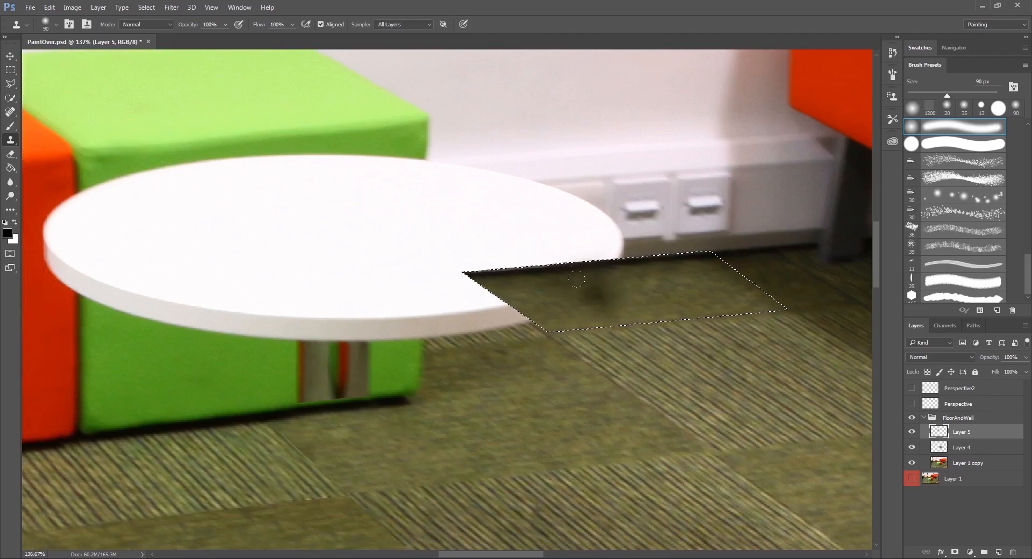
key(m)
key(ctrl+d)
Outline the adjoining carpet area across the table's rim with the Polygonal Lasso, following the grids, and hide both grids.
click(12, 84)
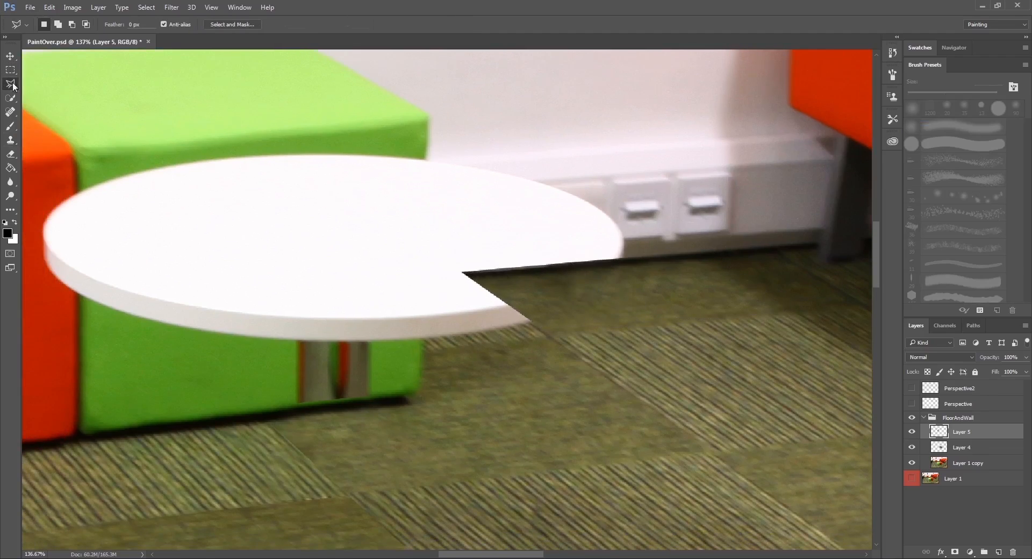
click(912, 403)
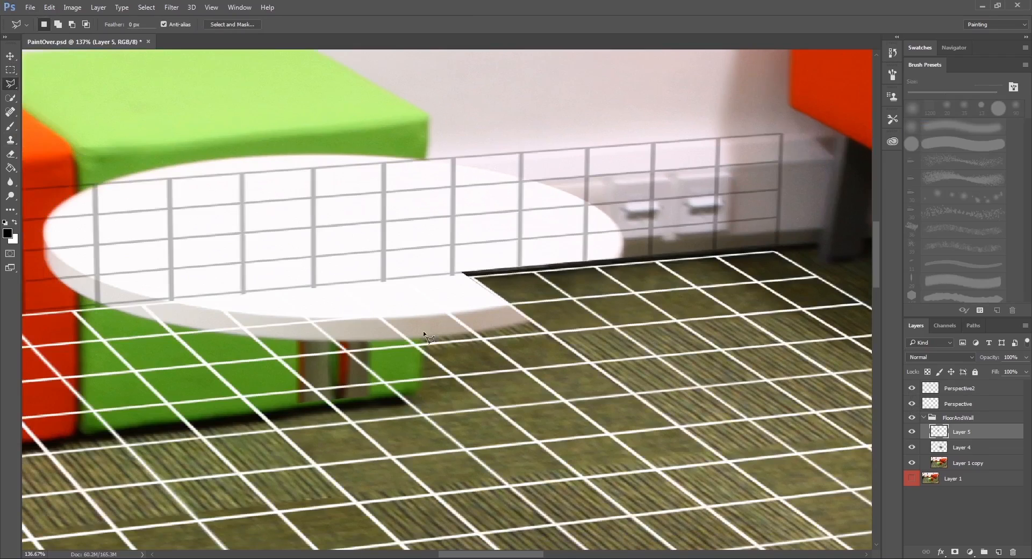
click(548, 331)
click(465, 273)
click(418, 278)
click(422, 350)
click(549, 336)
drag(911, 388, 911, 403)
scroll(521, 349, left, 2)
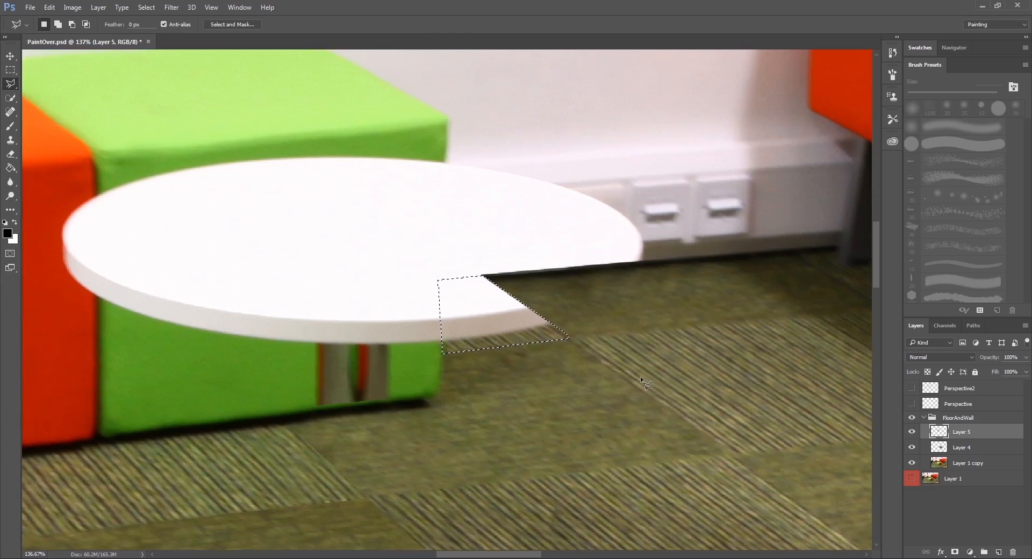
Clone striped carpet over the table's rim within the selection using the Clone Stamp, and deselect.
key(s)
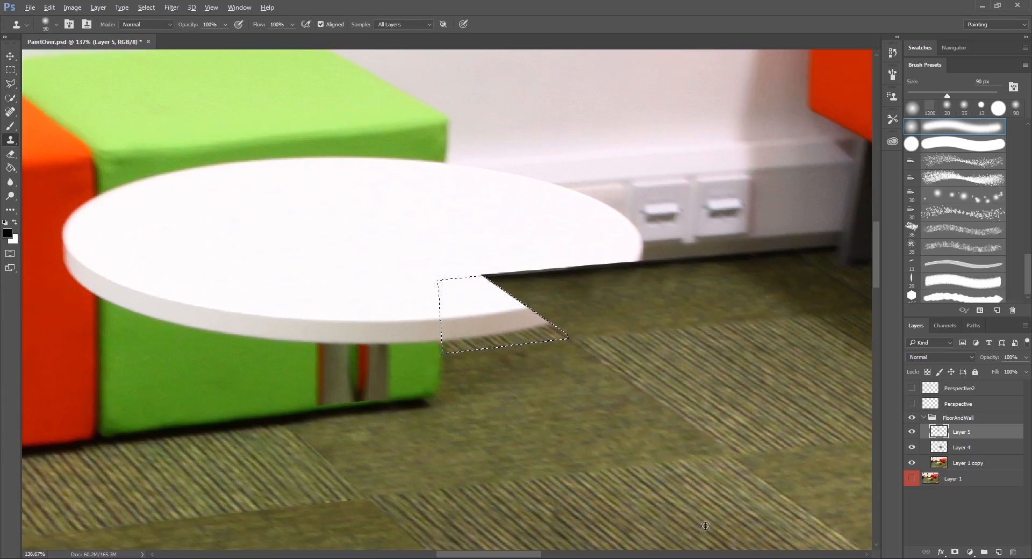
alt+click(705, 526)
mouse_move(513, 305)
mouse_down()
mouse_move(516, 317)
mouse_move(543, 322)
mouse_move(484, 306)
mouse_move(449, 322)
mouse_move(447, 298)
mouse_up()
drag(510, 315, 532, 326)
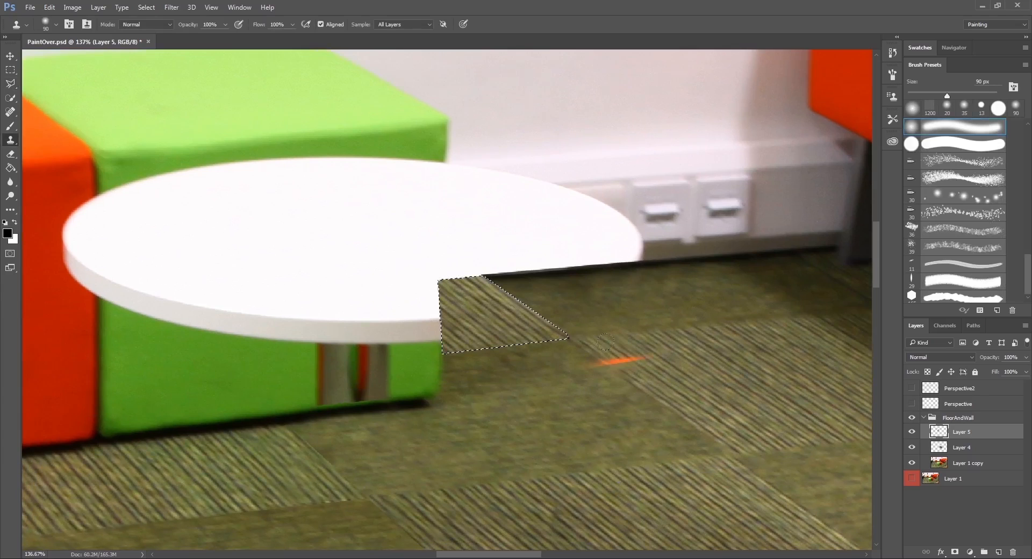
key(m)
click(619, 323)
mouse_move(619, 318)
mouse_down()
mouse_move(561, 349)
mouse_move(564, 363)
mouse_up()
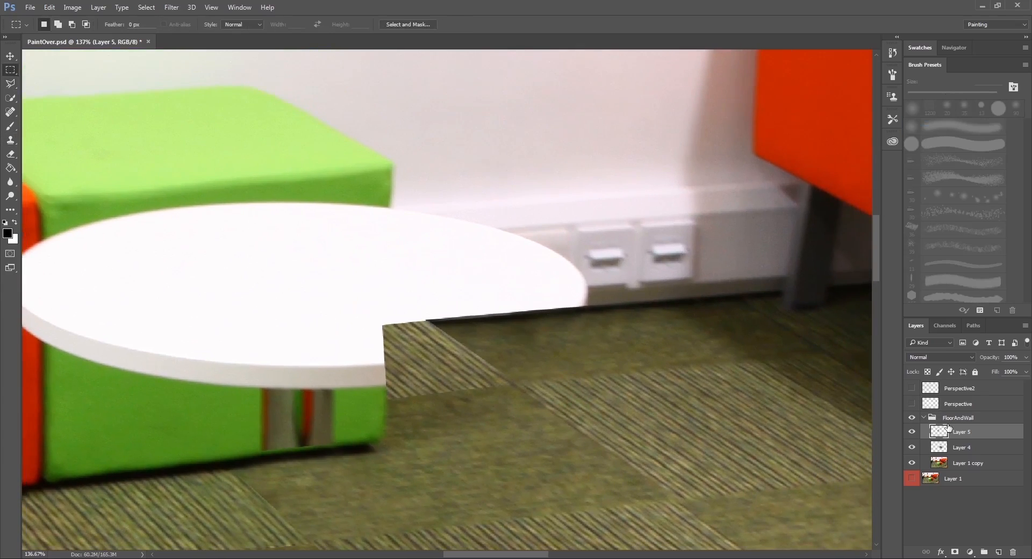
Add a new layer to the FloorAndWall group and outline the two power sockets and surrounding skirting with the Polygonal Lasso.
click(992, 554)
drag(573, 319, 549, 348)
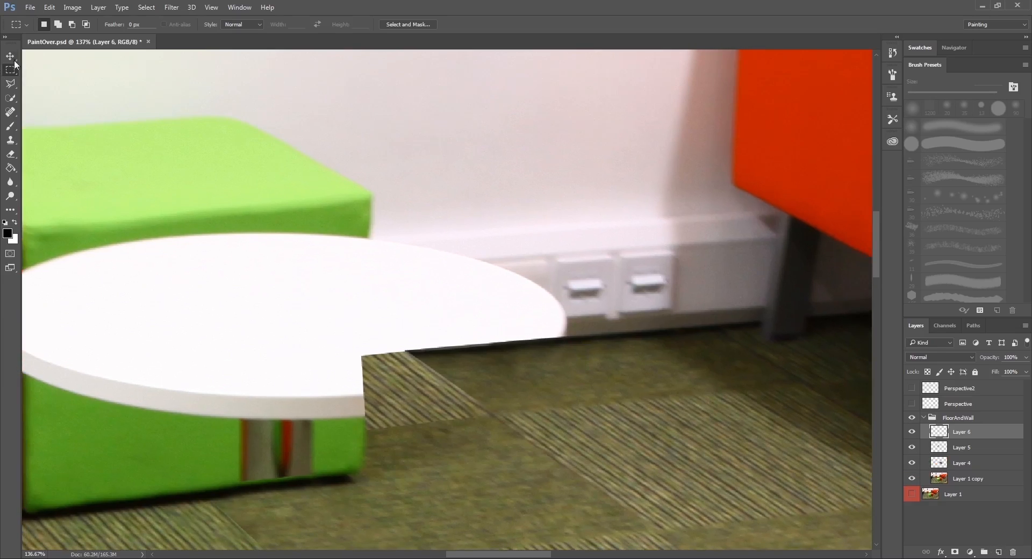
click(11, 84)
click(43, 85)
drag(501, 265, 399, 249)
click(445, 212)
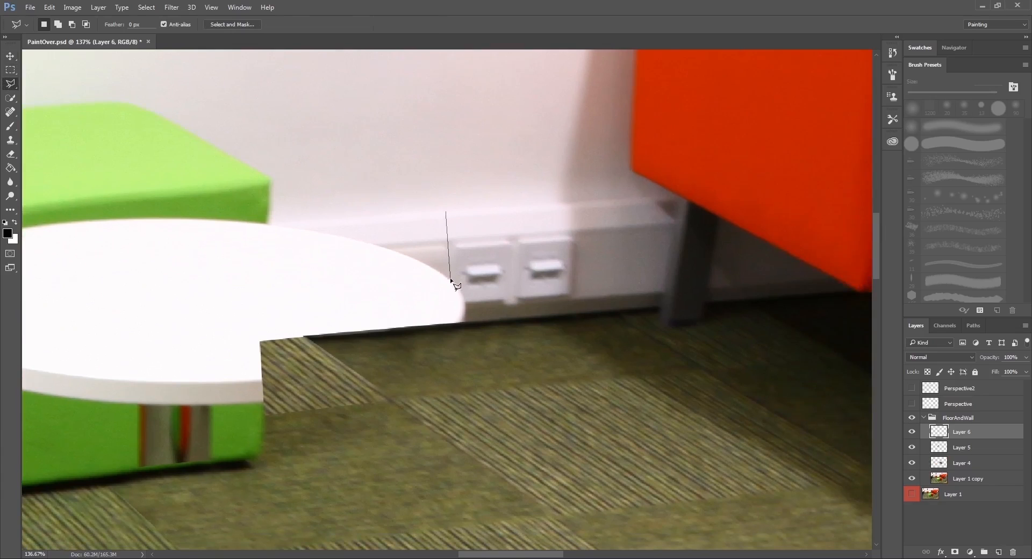
click(467, 322)
click(584, 316)
click(582, 195)
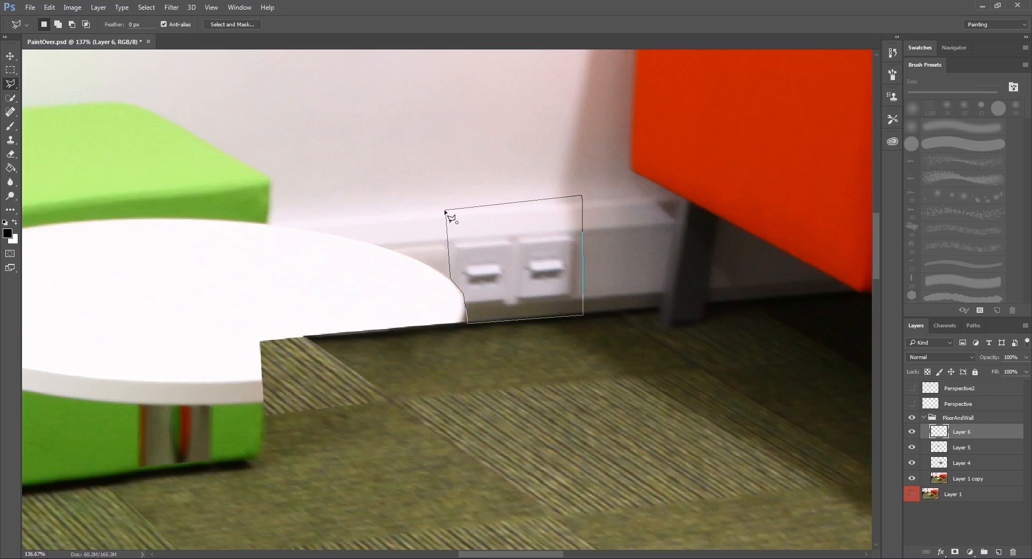
click(445, 213)
Copy the selected sockets from Layer 1 copy to a new layer, raise it to the group's top, and merge the empty layer into it.
click(974, 476)
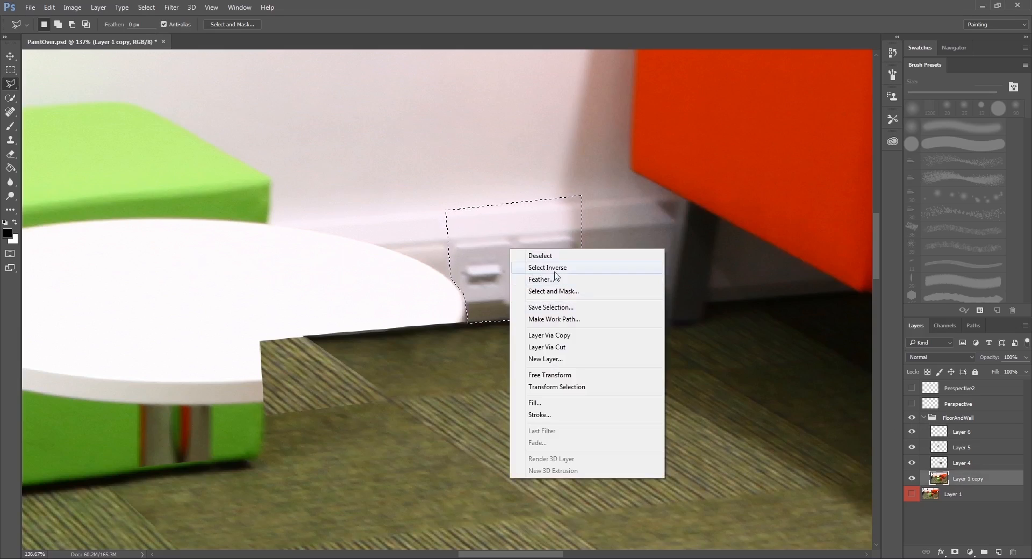
click(548, 335)
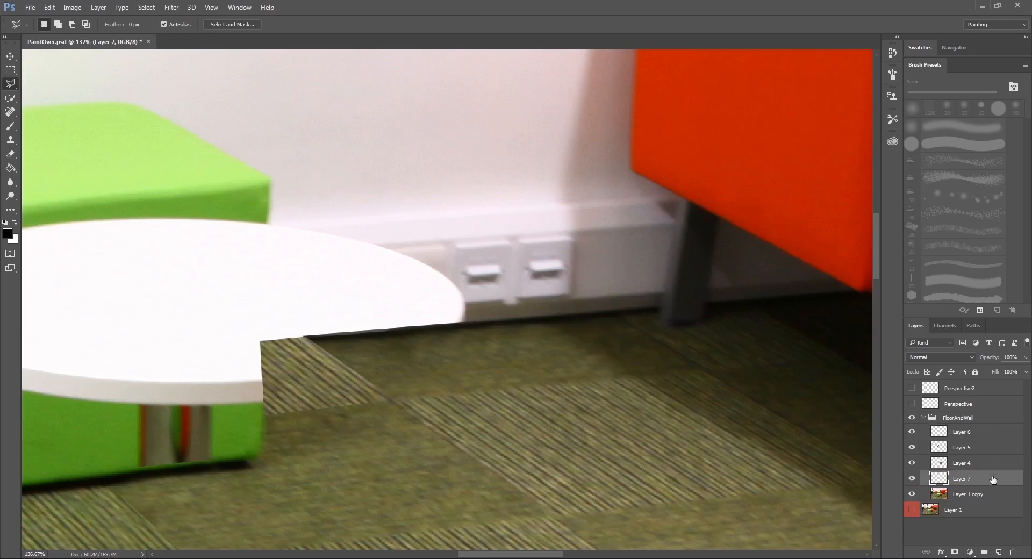
drag(993, 480, 984, 438)
click(986, 434)
key(ctrl+e)
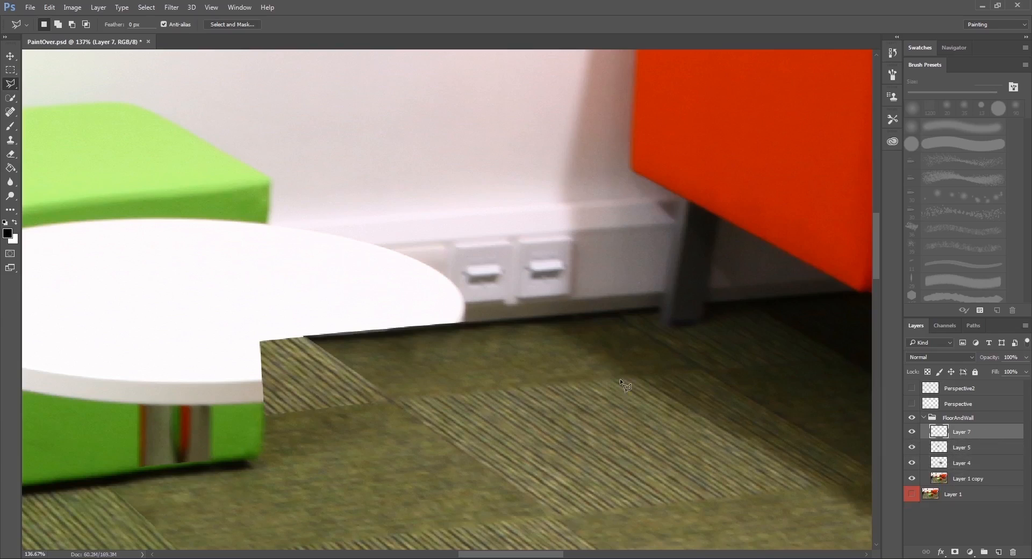
Move the copied socket section left along the skirting over the table's edge, leaving only the wall grid shown for alignment.
key(v)
drag(513, 274, 374, 282)
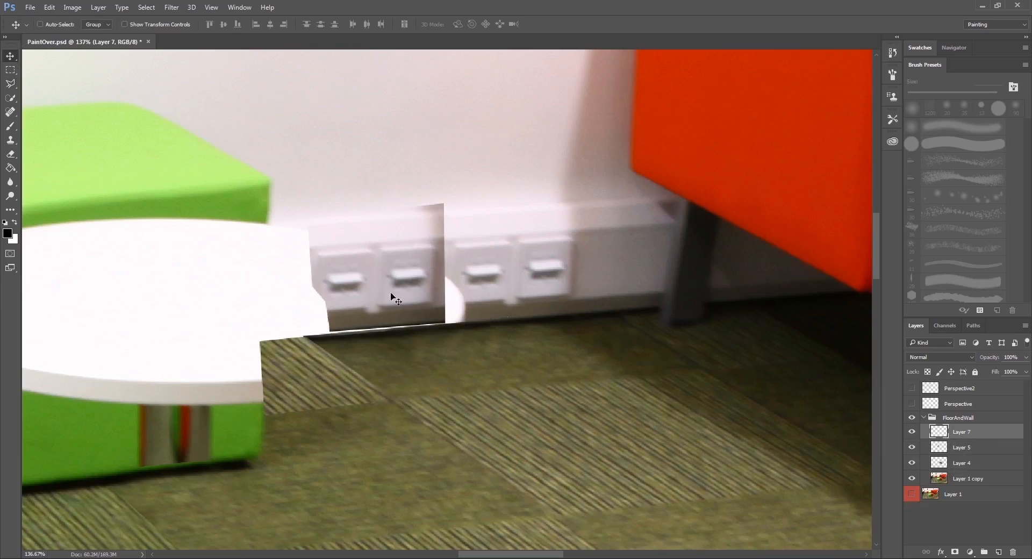
drag(912, 388, 916, 406)
drag(469, 334, 539, 324)
click(912, 388)
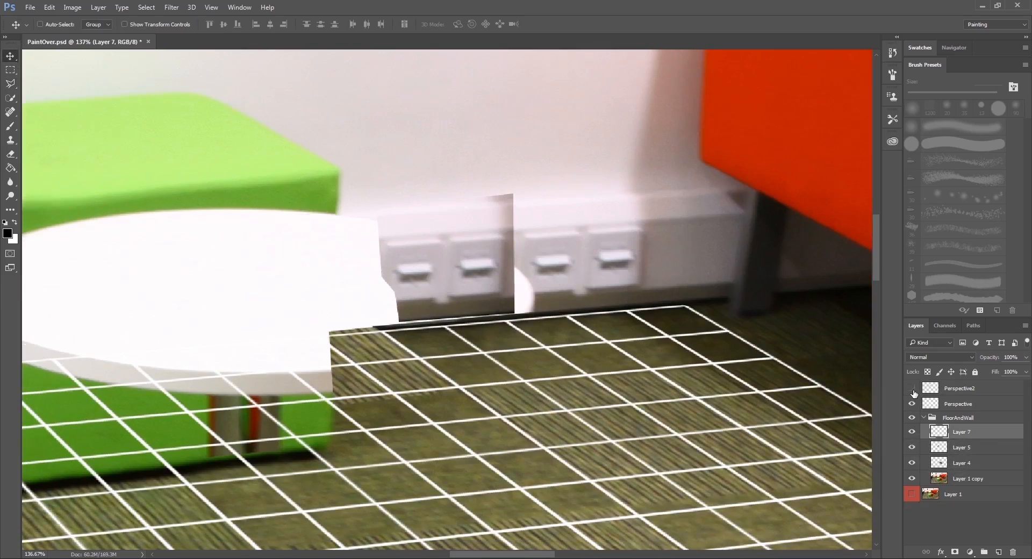
click(911, 388)
click(912, 403)
drag(605, 344, 645, 360)
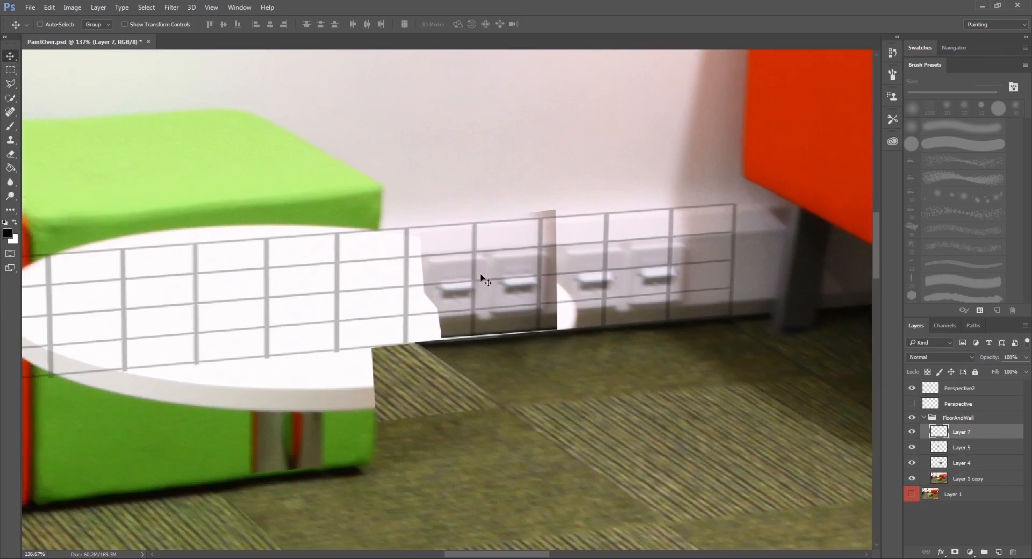
mouse_move(515, 297)
mouse_down()
mouse_move(493, 301)
mouse_move(528, 295)
mouse_up()
Distort the copied socket section so its edges and sockets follow the wall perspective grid, and apply the transform.
scroll(526, 290, up, 2)
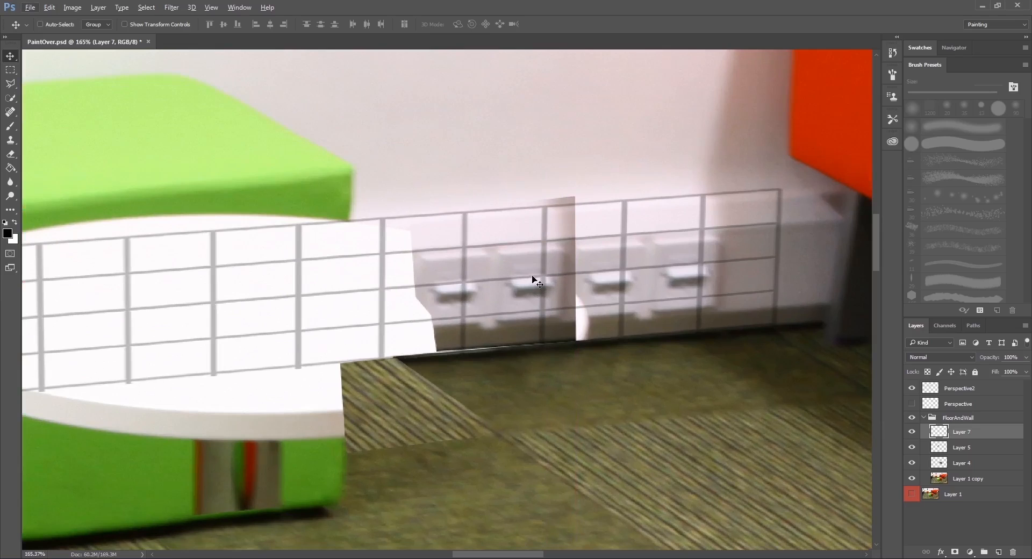
key(ctrl+t)
right_click(528, 245)
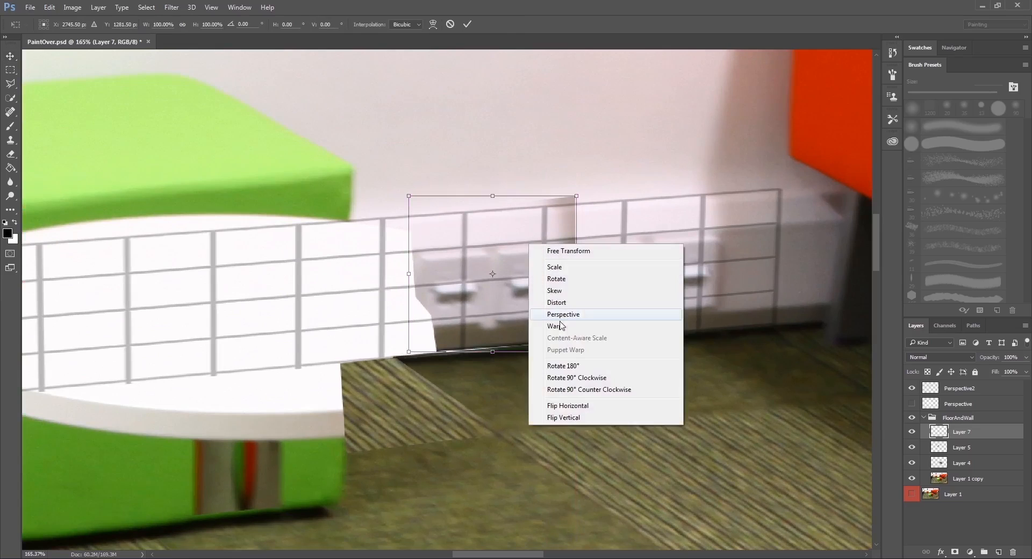
click(556, 302)
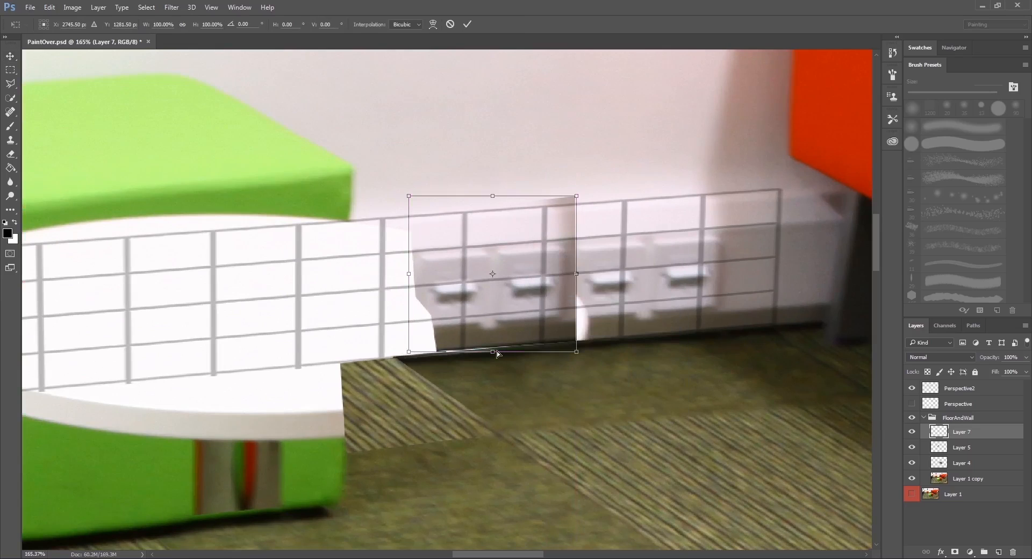
drag(493, 353, 497, 354)
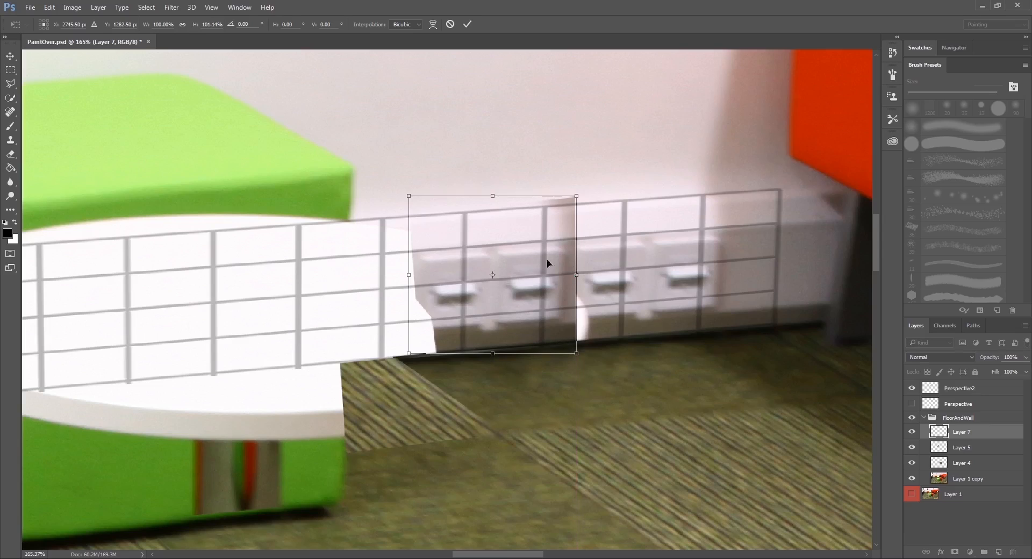
drag(412, 200, 396, 199)
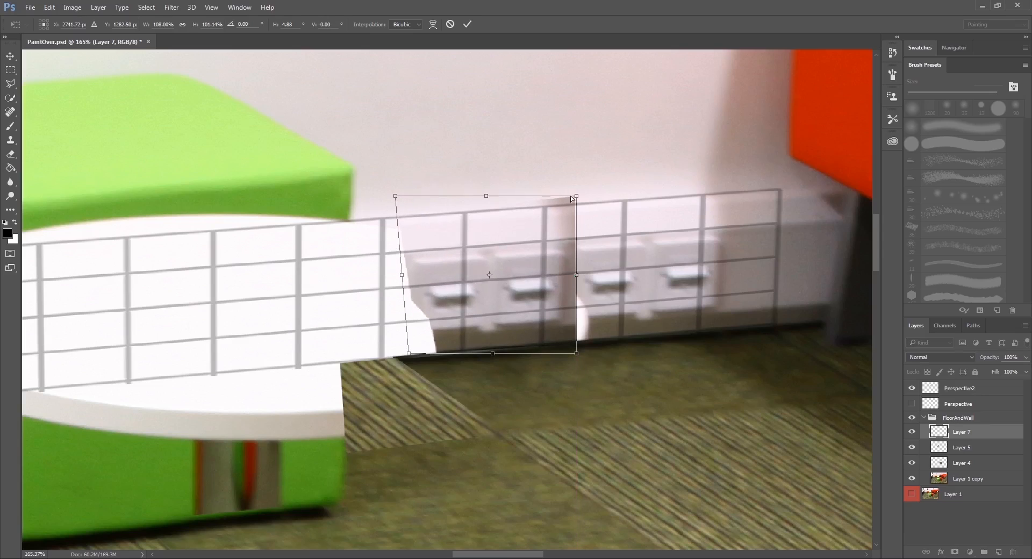
drag(489, 200, 483, 200)
drag(571, 197, 564, 195)
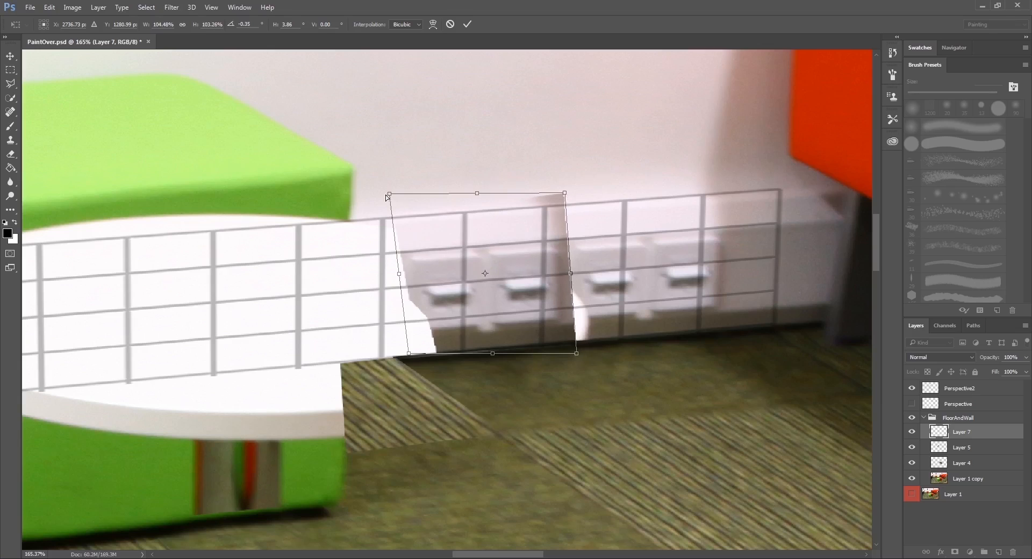
drag(386, 197, 383, 200)
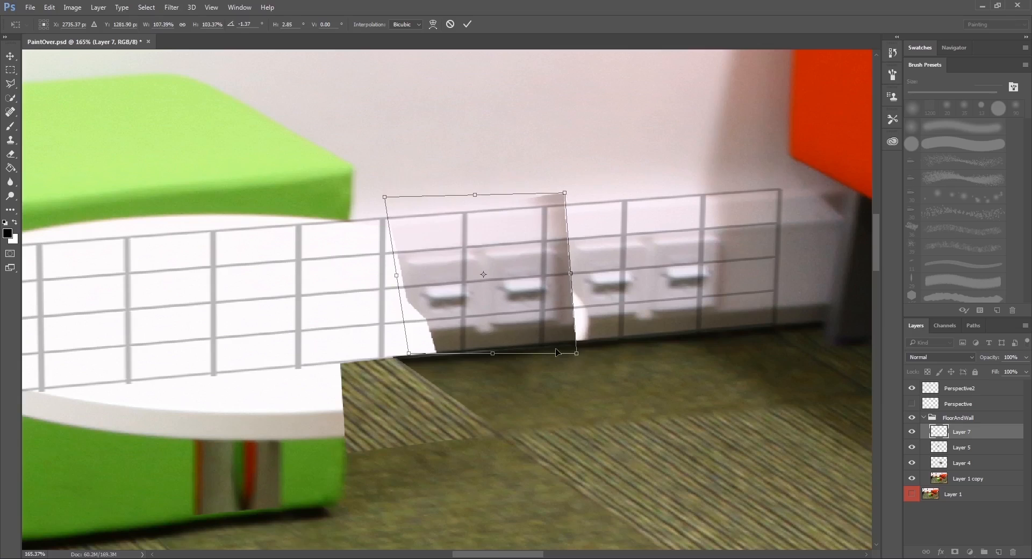
drag(577, 356, 581, 356)
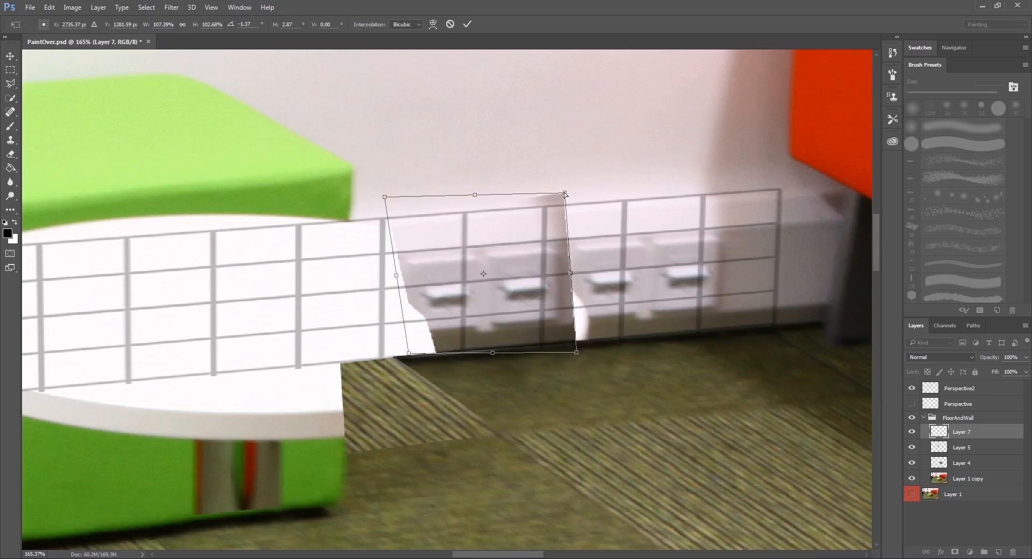
drag(474, 196, 478, 196)
key(Return)
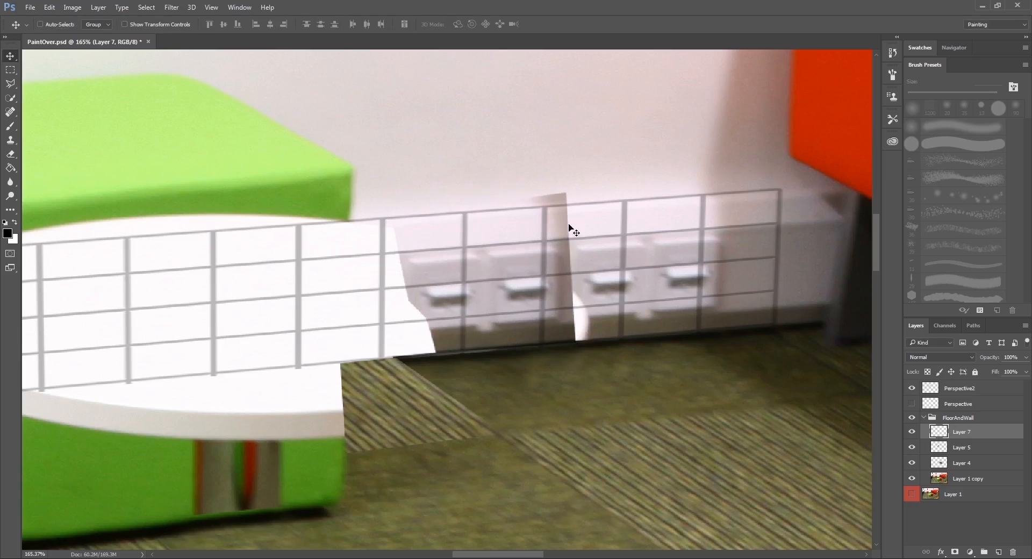
Add a layer mask to the copied socket section and soften its seam beside the original sockets with the Eraser at 52% opacity.
scroll(668, 378, down, 12)
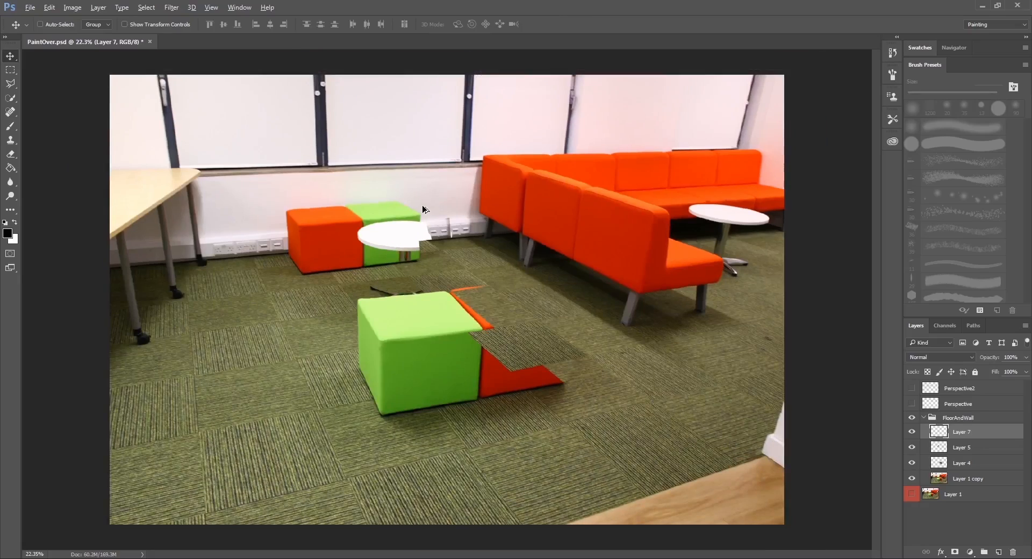
scroll(412, 207, up, 8)
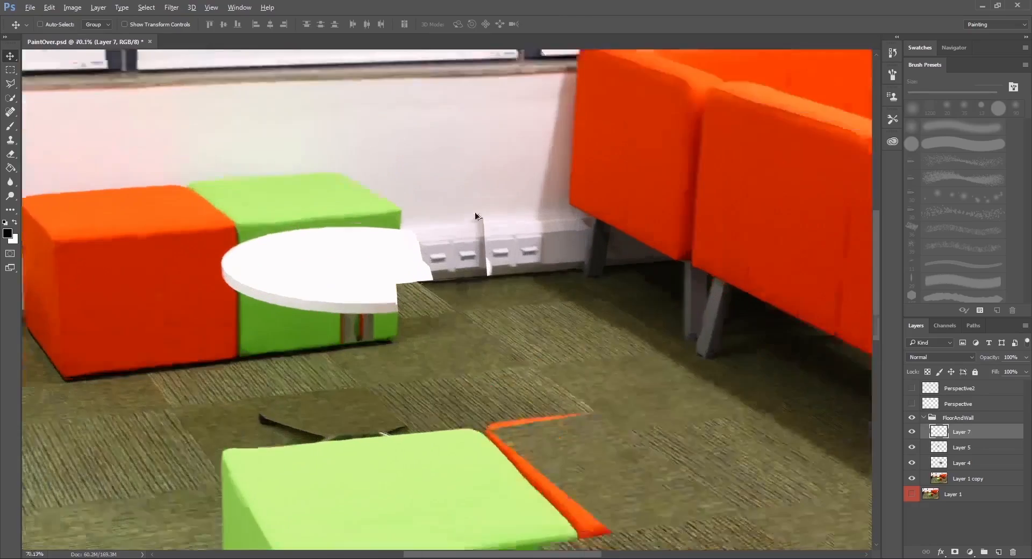
scroll(495, 248, up, 4)
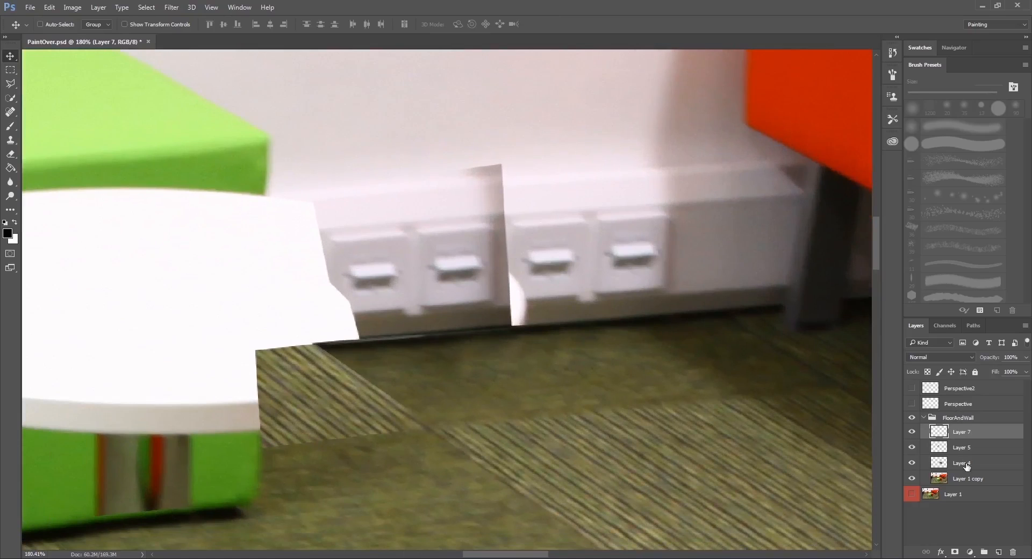
click(956, 552)
scroll(576, 357, up, 1)
key(e)
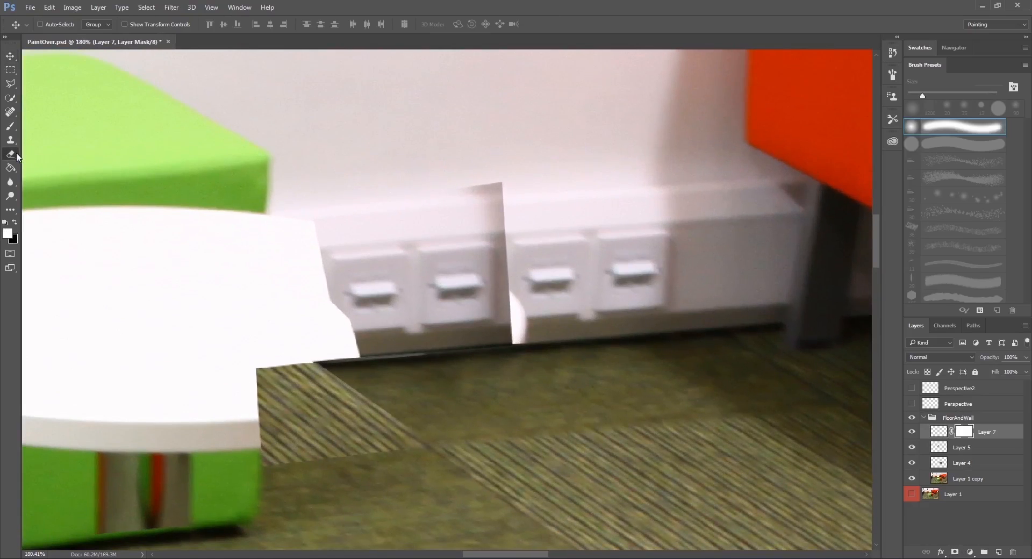
drag(478, 188, 497, 184)
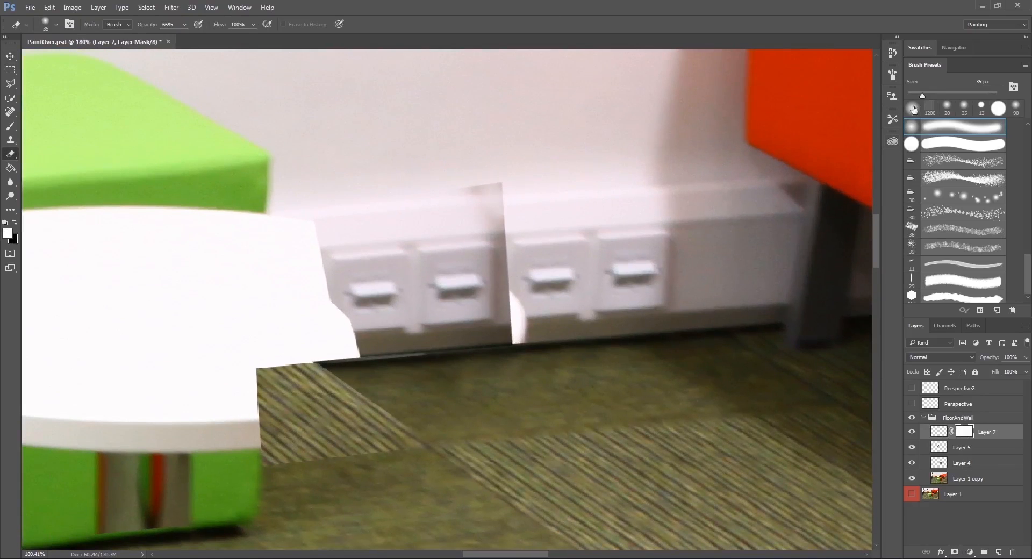
drag(152, 29, 146, 30)
mouse_move(473, 188)
mouse_down()
mouse_move(494, 203)
mouse_move(508, 253)
mouse_up()
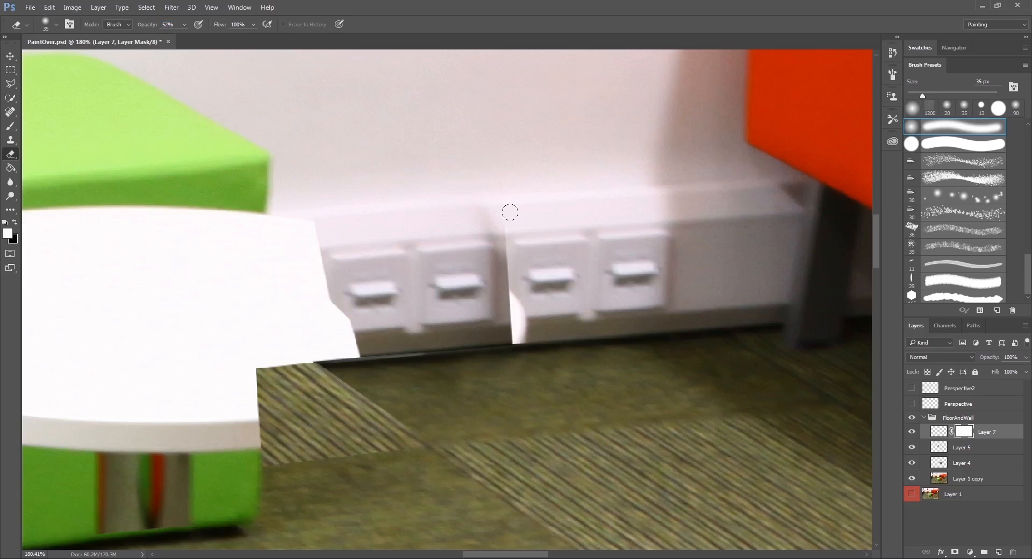
mouse_move(509, 217)
mouse_down()
mouse_move(509, 346)
mouse_move(516, 287)
mouse_up()
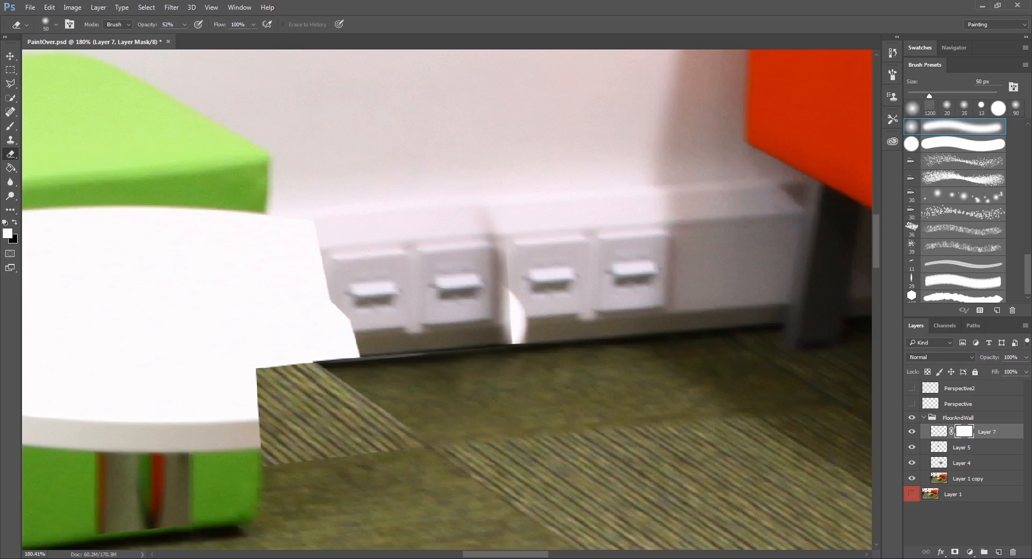
Refine the lower part of the masked socket seam with the Eraser reduced to 10 px.
key(bracketleft)
key(bracketleft)
key(bracketleft)
drag(514, 316, 515, 334)
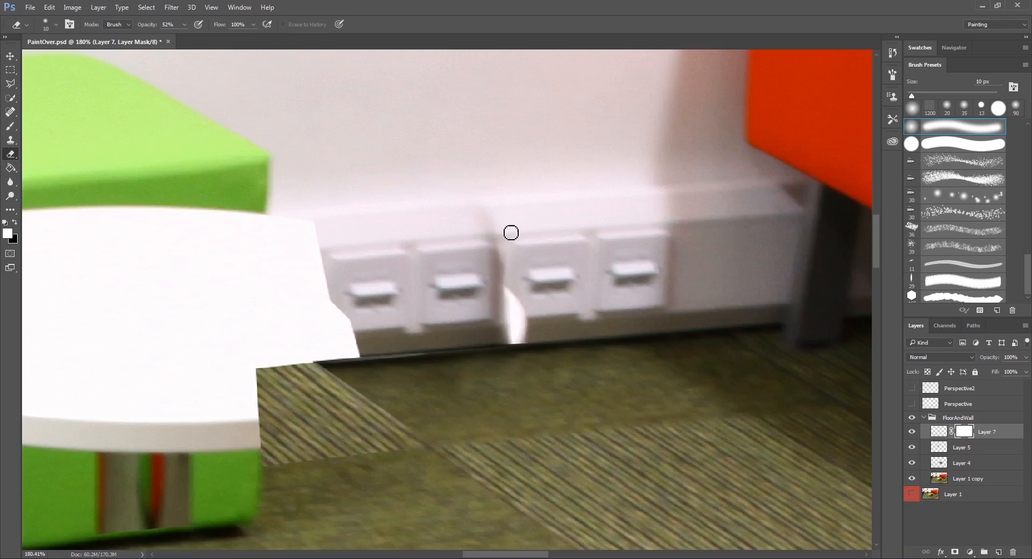
drag(481, 312, 519, 308)
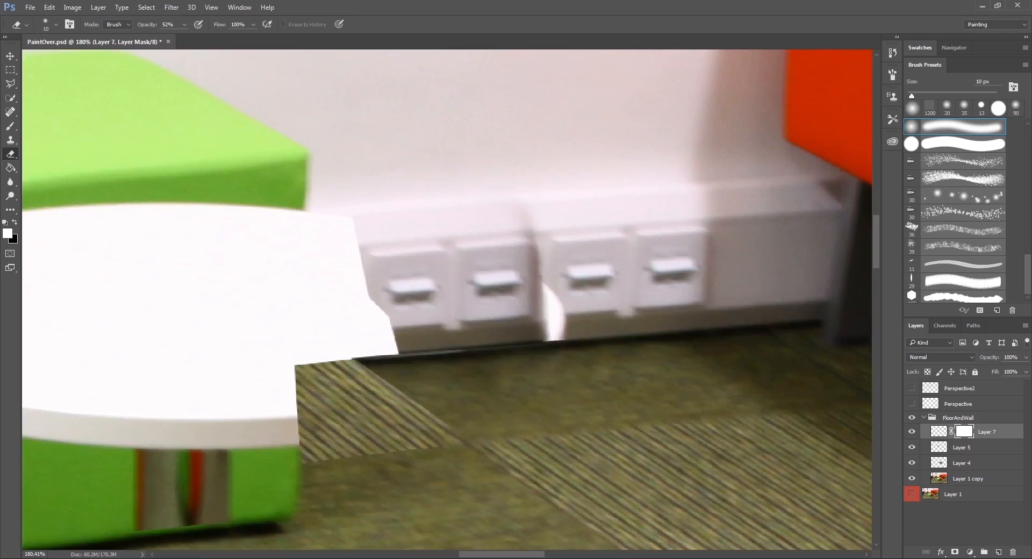
Add a new layer and clone clean skirting over the seam between the two socket pairs with a 25 px Clone Stamp.
mouse_move(623, 301)
mouse_down()
mouse_move(572, 299)
mouse_move(518, 276)
mouse_up()
click(998, 552)
key(s)
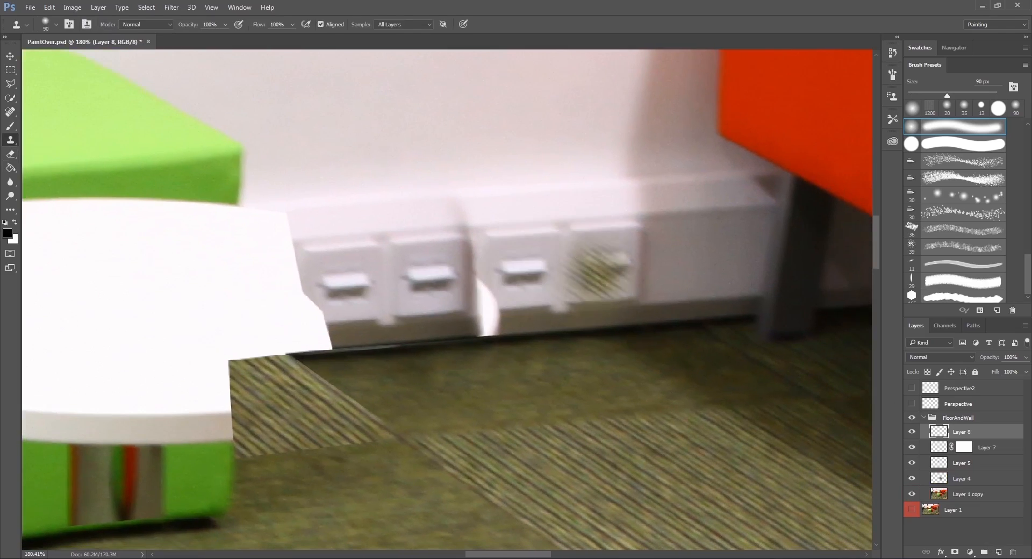
key(bracketleft)
key(bracketleft)
key(bracketleft)
key(bracketleft)
key(bracketleft)
key(bracketleft)
key(bracketleft)
key(bracketleft)
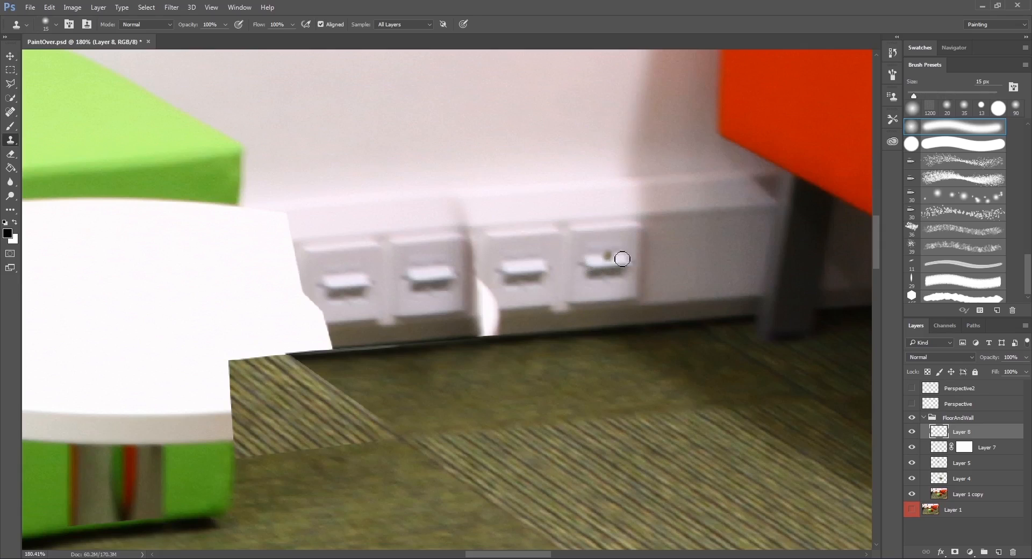
drag(622, 259, 598, 256)
key(bracketright)
drag(466, 226, 478, 309)
key(ctrl+z)
mouse_move(489, 235)
mouse_down()
mouse_move(488, 247)
mouse_move(481, 225)
mouse_move(487, 317)
mouse_move(491, 304)
mouse_move(486, 316)
mouse_move(473, 305)
mouse_move(456, 223)
mouse_move(482, 231)
mouse_up()
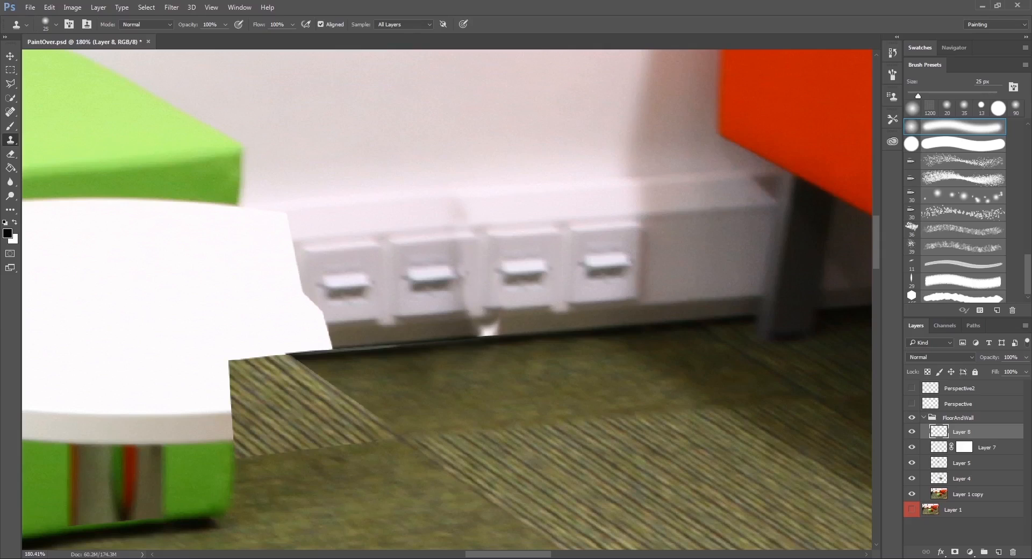
Clone over the remaining marks around the second socket from the table and the skirting above it, undoing unsuitable strokes.
alt+click(428, 304)
mouse_move(457, 302)
mouse_down()
mouse_move(466, 306)
mouse_move(471, 286)
mouse_up()
key(ctrl+alt+z)
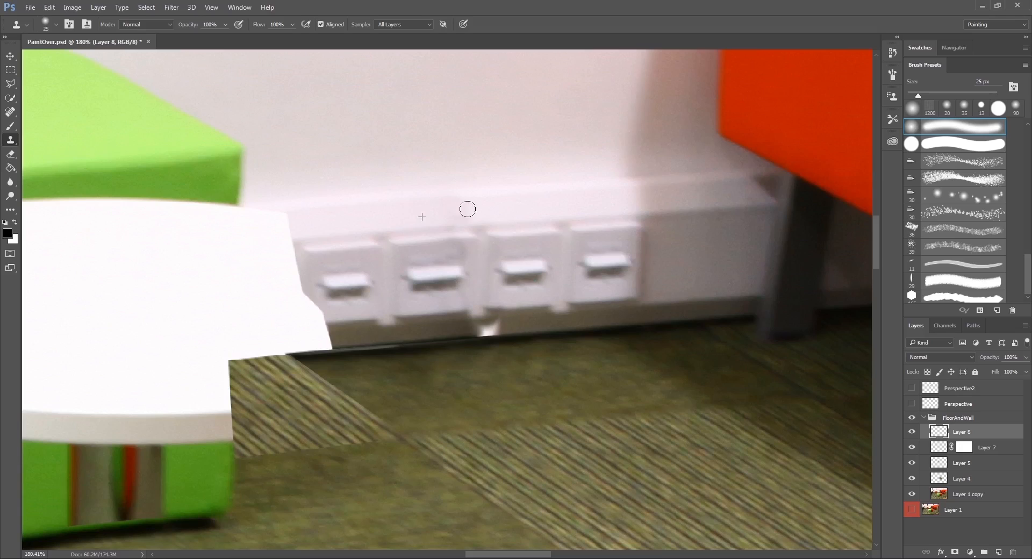
drag(483, 277, 470, 215)
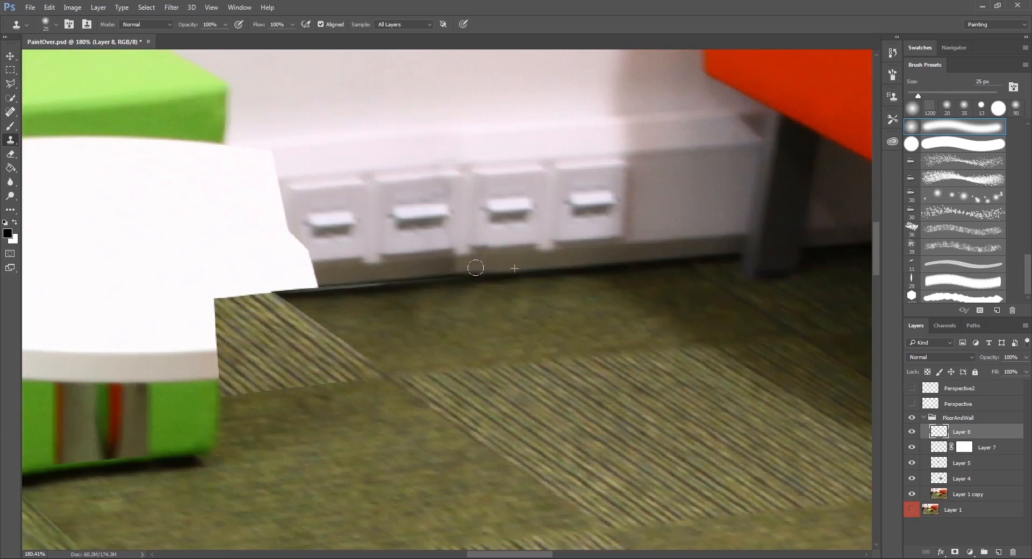
Clone the skirting's dark base strip and its shadow line along the floor below the copied sockets, up to the table's edge.
drag(444, 273, 497, 270)
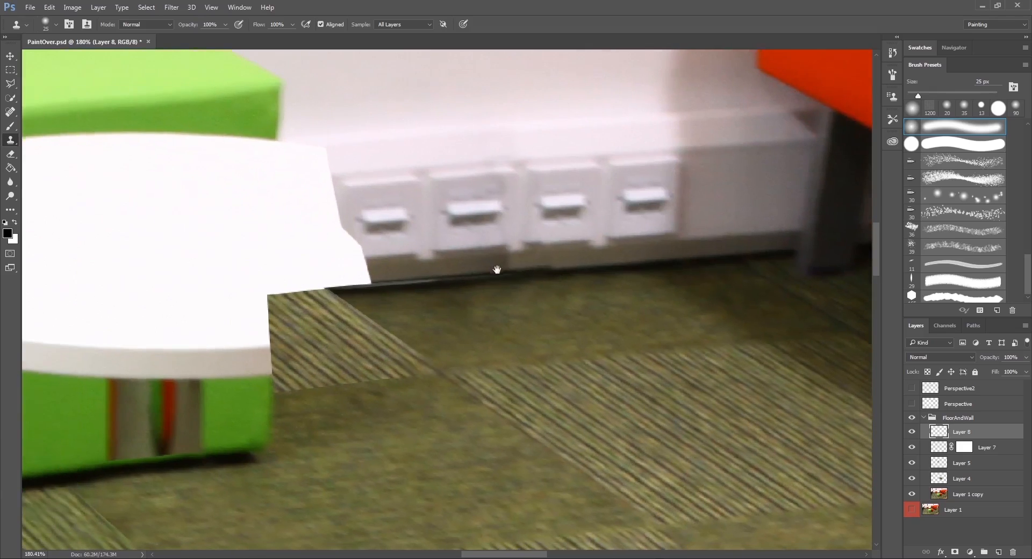
alt+click(584, 264)
mouse_move(496, 272)
mouse_down()
mouse_move(372, 279)
mouse_move(449, 278)
mouse_move(378, 282)
mouse_up()
alt+click(541, 264)
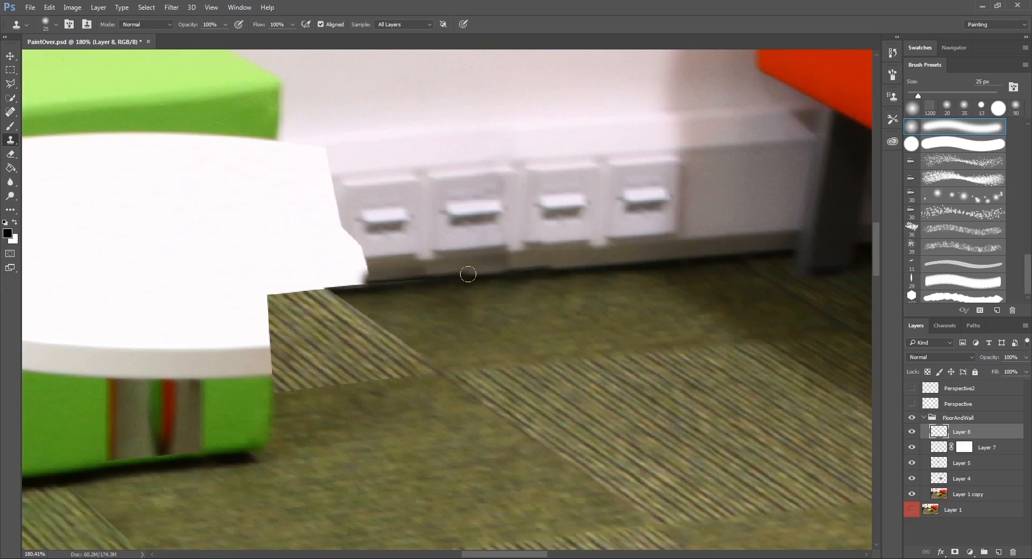
drag(376, 278, 465, 273)
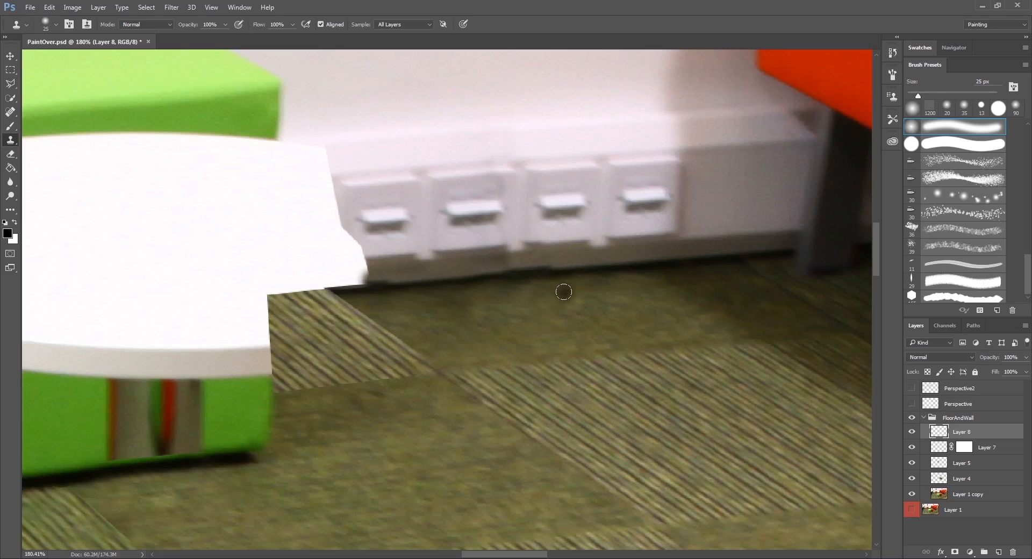
Set the Clone Stamp opacity to 46% and blend the uneven skirting base below the seam between the socket pairs.
scroll(585, 230, down, 6)
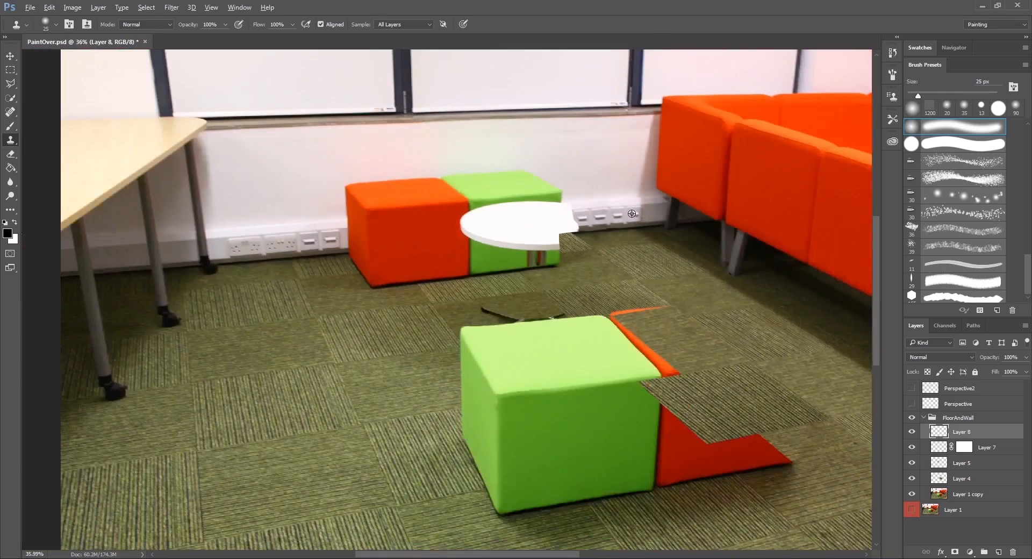
scroll(631, 213, up, 7)
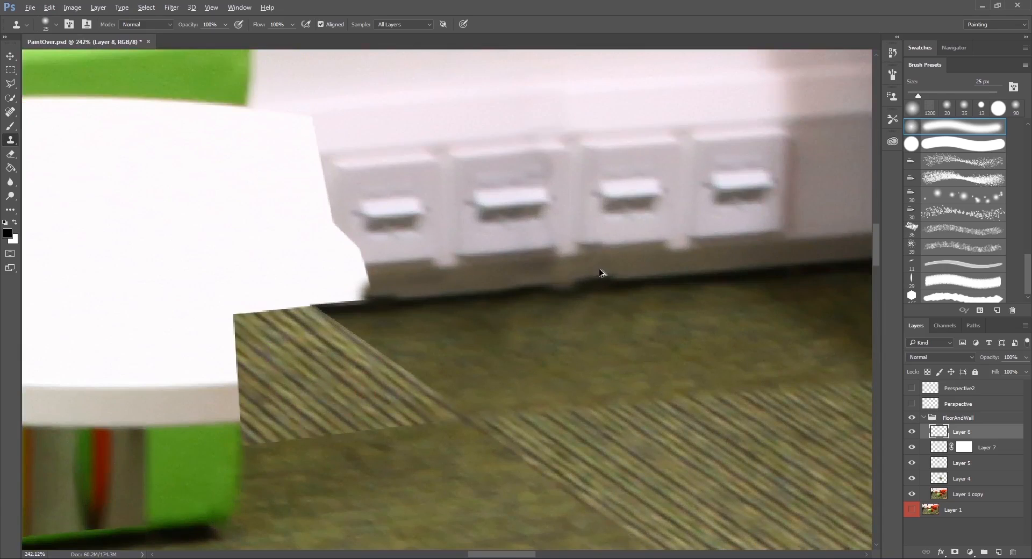
text(46)
key(Return)
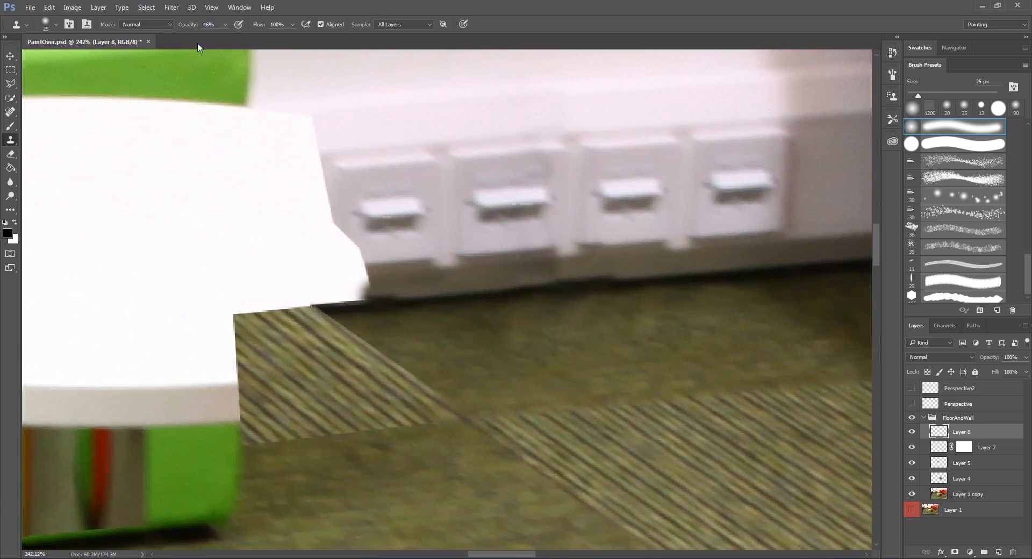
alt+click(633, 269)
drag(606, 275, 568, 267)
click(607, 278)
drag(539, 273, 585, 259)
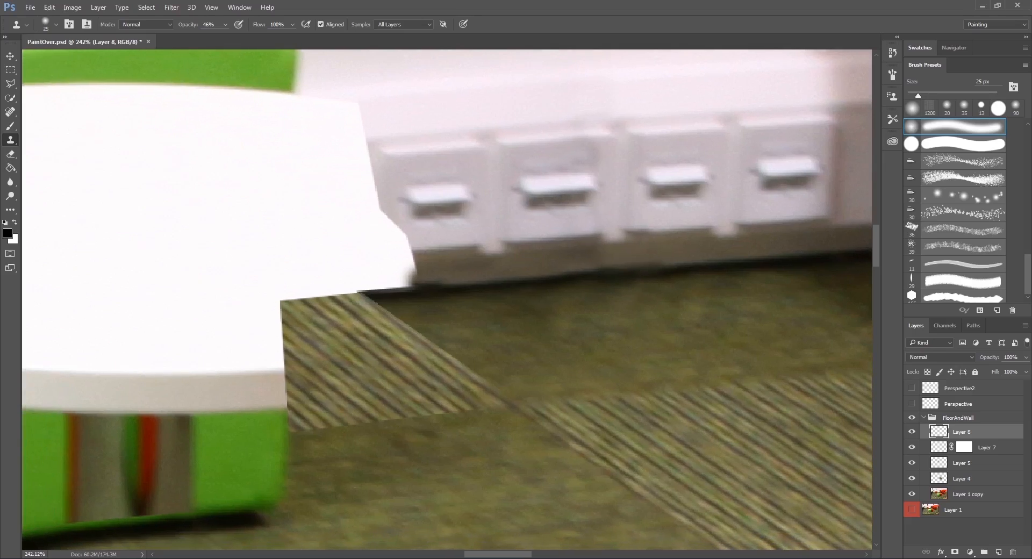
Clone the dark base strip and socket edge over the table's edge, raising the Clone Stamp opacity to 95%.
drag(411, 272, 405, 273)
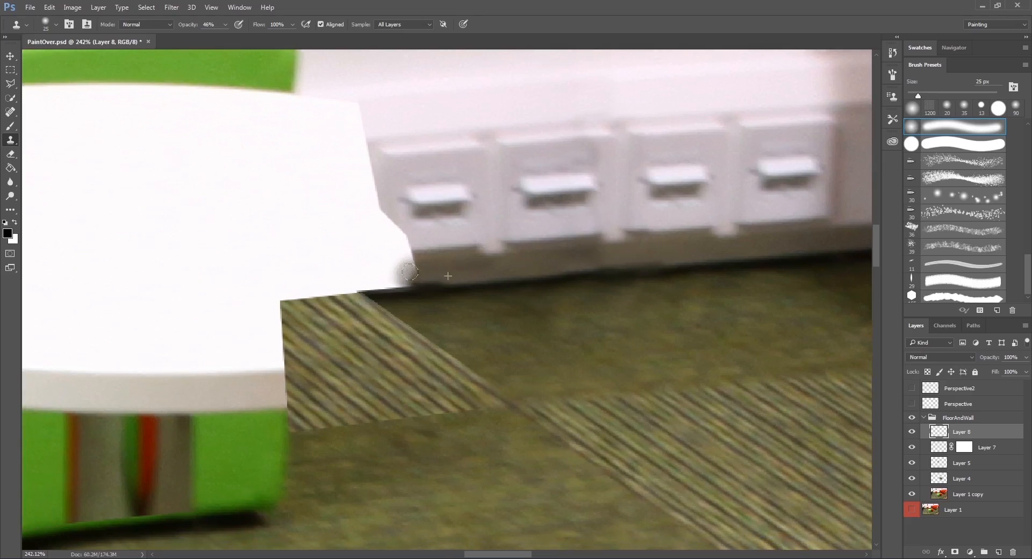
text(95)
key(Return)
alt+click(470, 265)
mouse_move(411, 264)
mouse_down()
mouse_move(386, 271)
mouse_move(432, 272)
mouse_move(385, 271)
mouse_move(429, 268)
mouse_up()
alt+click(455, 268)
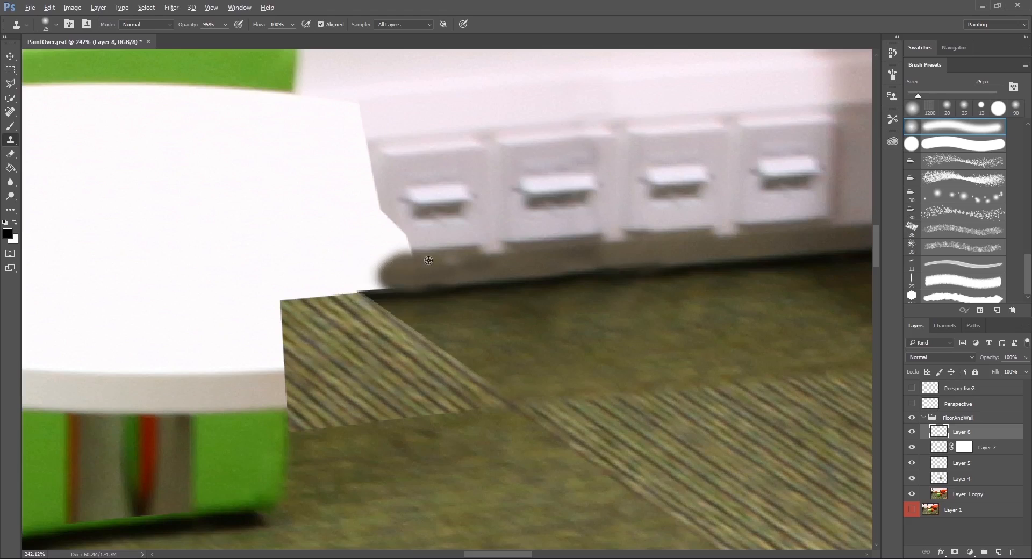
drag(403, 232, 398, 232)
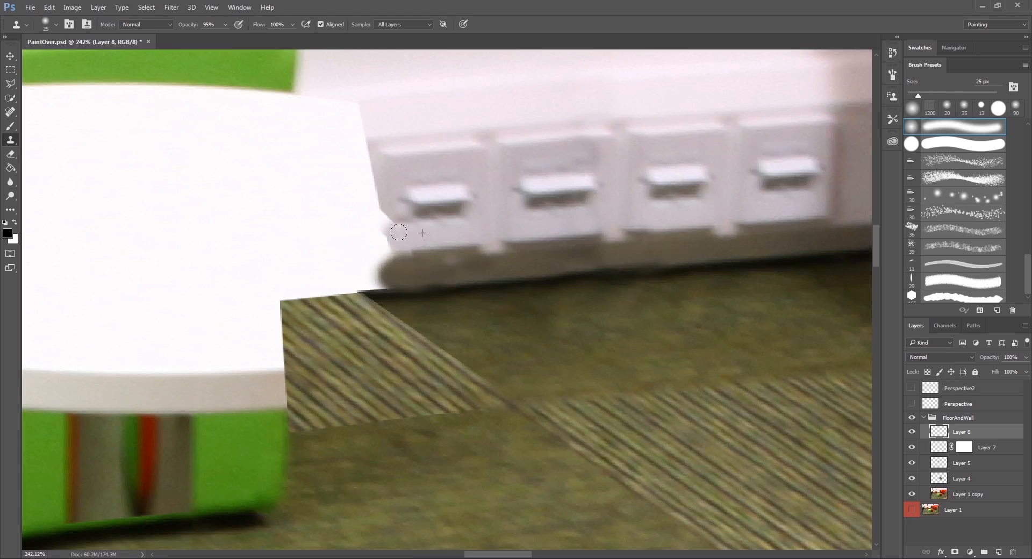
Even out the dark base strip below the socket nearest the table with further cloned patches.
alt+click(432, 268)
mouse_move(414, 265)
mouse_down()
mouse_move(404, 257)
mouse_move(438, 258)
mouse_up()
alt+click(470, 268)
click(494, 276)
drag(497, 281, 457, 308)
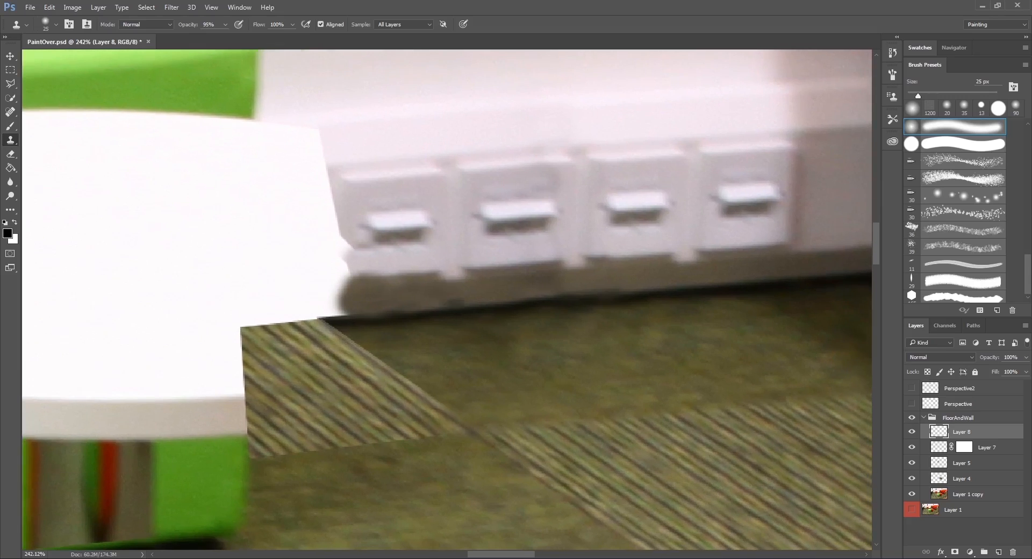
drag(447, 229, 437, 368)
drag(427, 283, 479, 310)
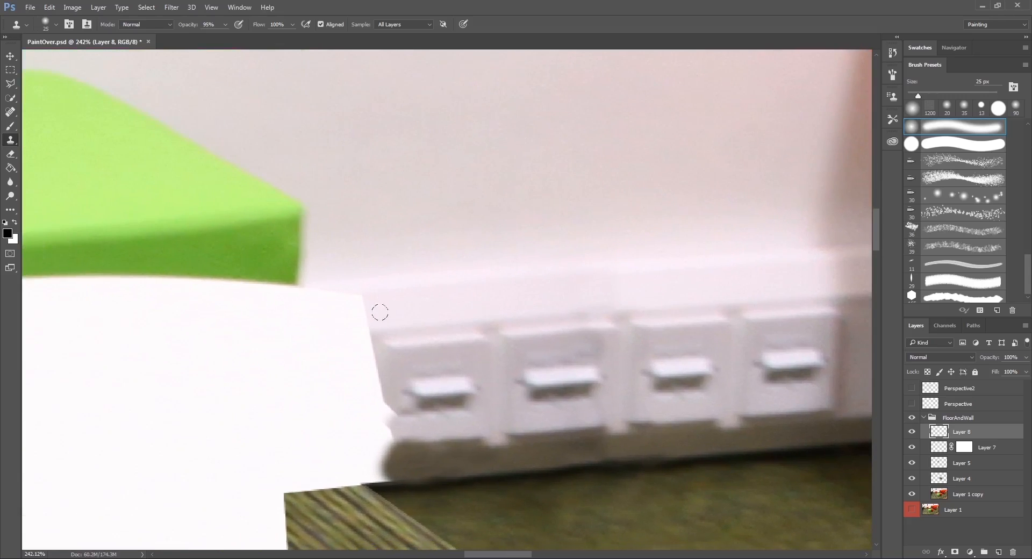
Clone the skirting's upper ledge over the white table's edge beside the green cube.
mouse_move(379, 311)
mouse_down()
mouse_move(328, 306)
mouse_move(347, 313)
mouse_move(409, 298)
mouse_move(342, 282)
mouse_move(392, 295)
mouse_move(421, 264)
mouse_up()
scroll(391, 252, down, 2)
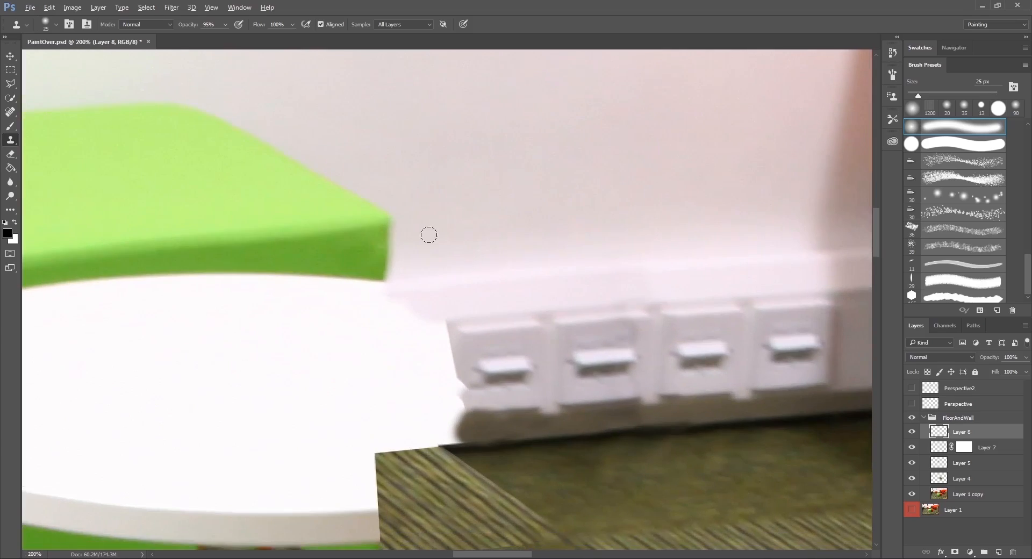
scroll(511, 255, down, 4)
scroll(512, 255, down, 6)
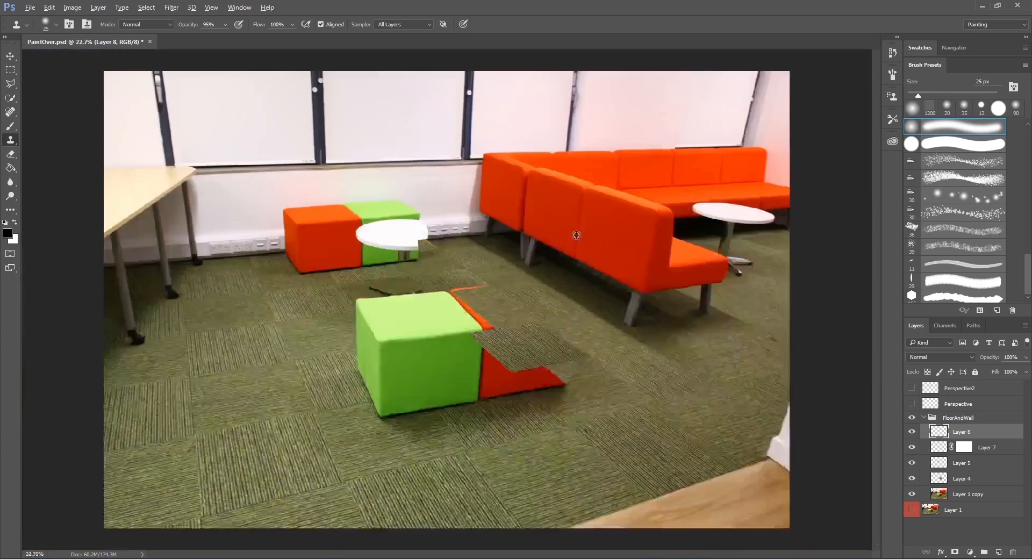
Clone out the dark patches on the second socket from the table with a 9 px brush, lowering the Clone Stamp opacity to 56%.
scroll(457, 223, up, 7)
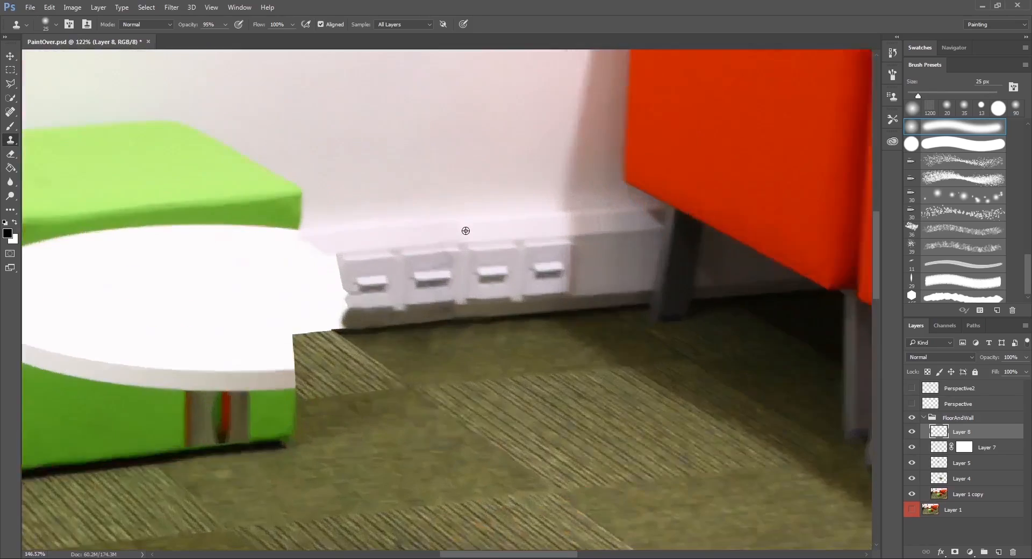
scroll(461, 234, up, 1)
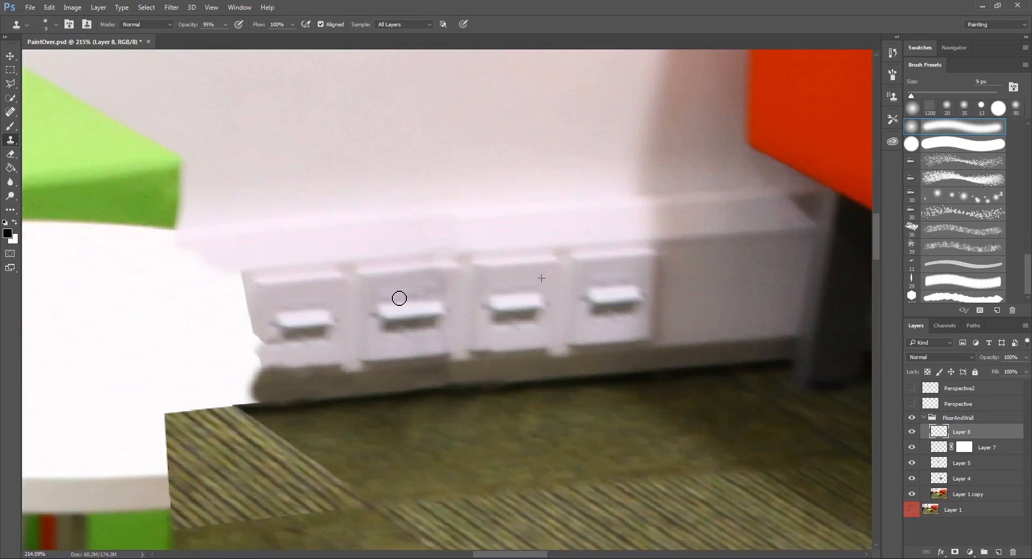
drag(399, 298, 449, 293)
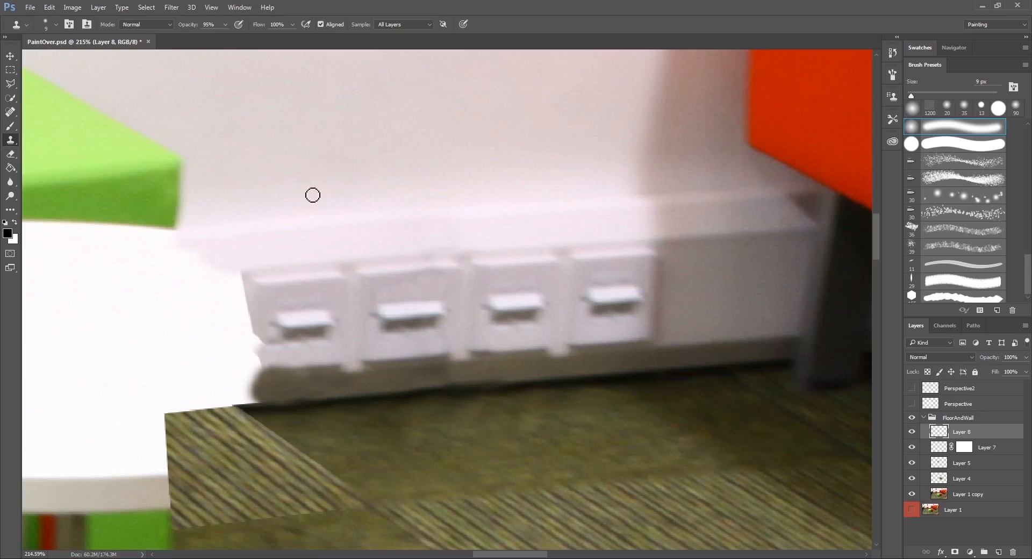
mouse_move(192, 23)
mouse_down()
mouse_move(166, 31)
mouse_move(178, 30)
mouse_up()
drag(446, 300, 449, 299)
scroll(504, 209, down, 5)
scroll(504, 209, down, 3)
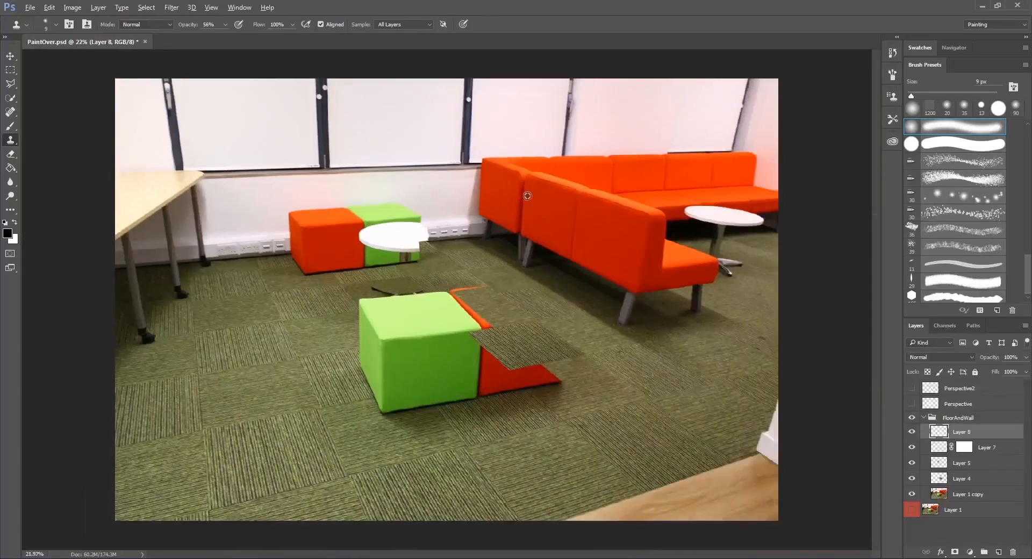
Clone the socket's top edge across the seam between the two socket pairs.
scroll(435, 213, up, 2)
scroll(435, 213, up, 4)
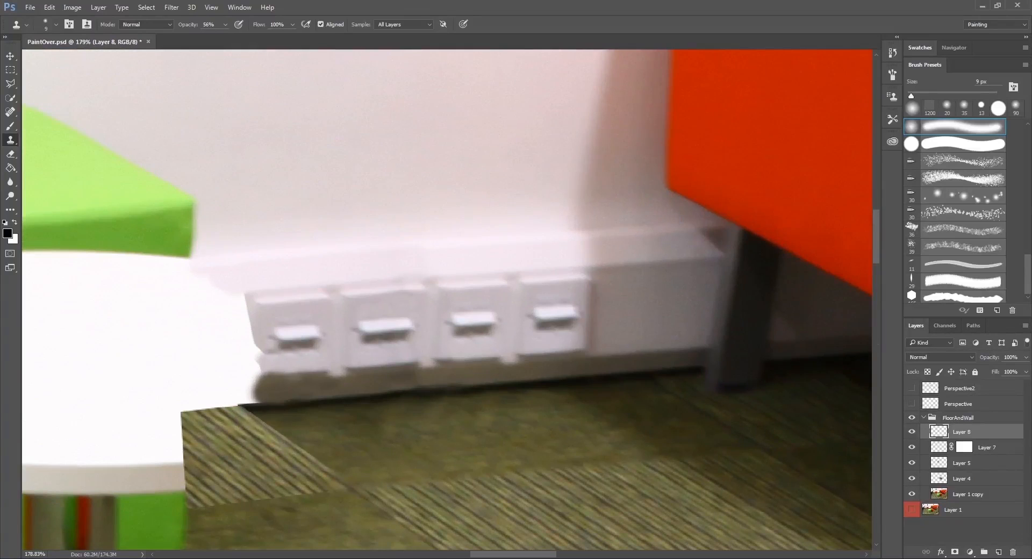
alt+click(525, 277)
drag(417, 286, 422, 287)
mouse_move(420, 287)
mouse_down()
mouse_move(395, 285)
mouse_move(432, 287)
mouse_up()
scroll(502, 263, down, 8)
scroll(441, 244, up, 8)
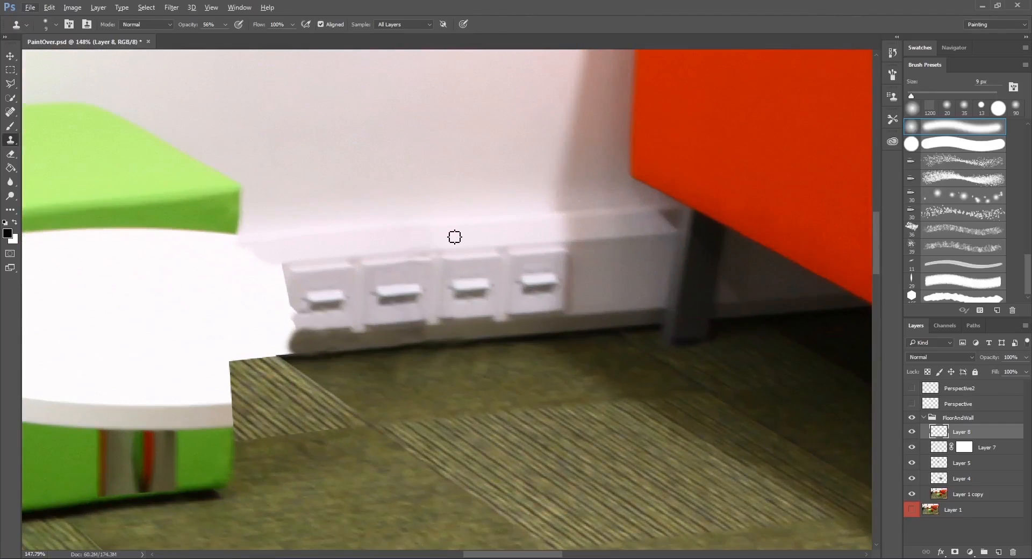
Enlarge the Clone Stamp to 25 px and blend the skirting ledge across the seam above the sockets.
key(bracketright)
key(bracketright)
mouse_move(421, 237)
mouse_down()
mouse_move(409, 243)
mouse_move(460, 239)
mouse_up()
key(ctrl+0)
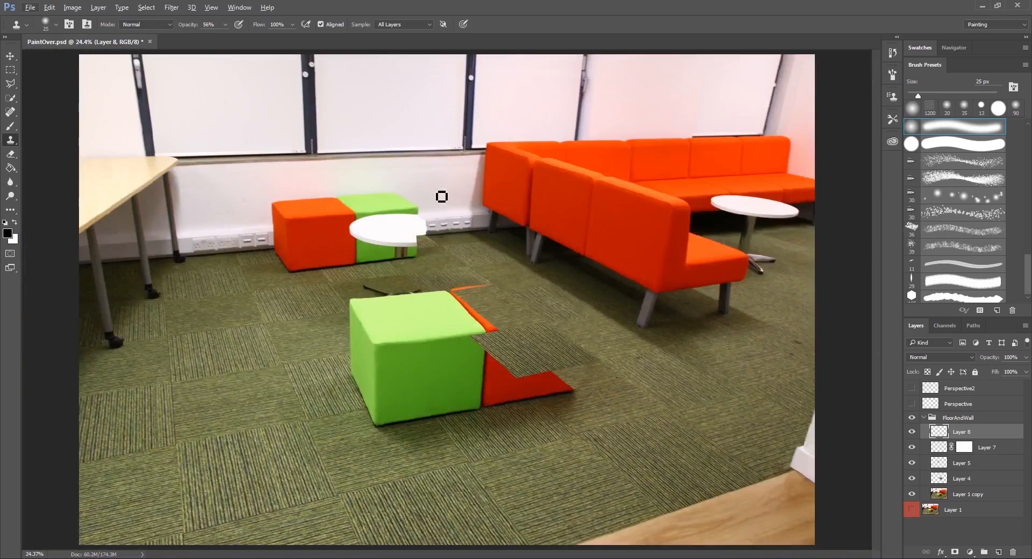
scroll(447, 199, up, 3)
scroll(448, 199, up, 5)
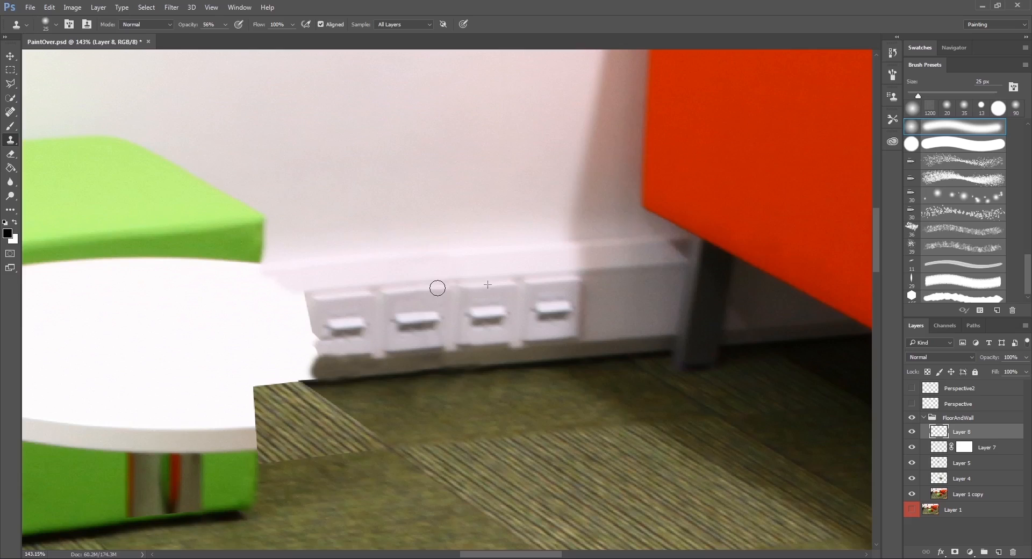
click(506, 309)
Clone plain wall over the green cube's outer corner behind the table with a 90 px brush, raising the opacity to 100%.
scroll(468, 310, down, 8)
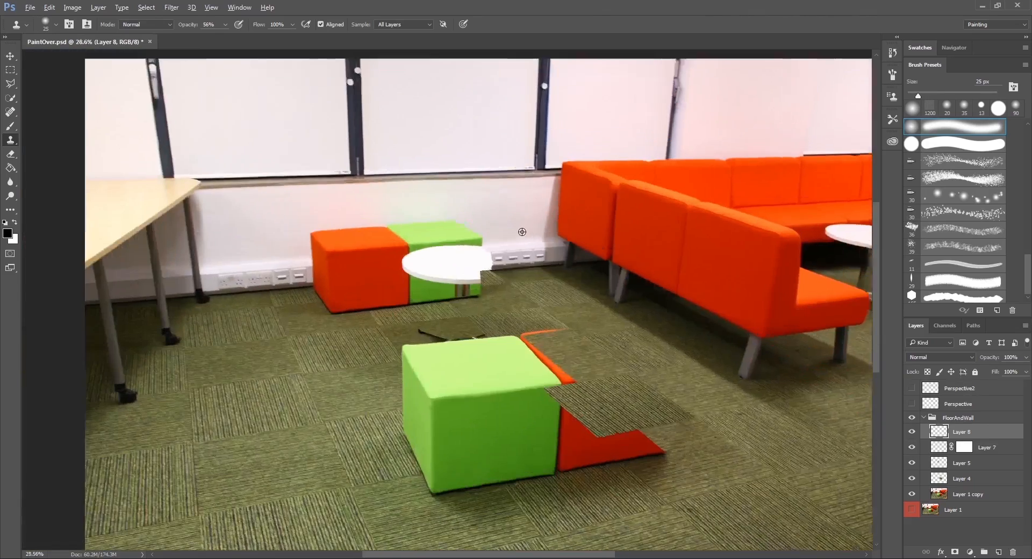
scroll(522, 232, up, 5)
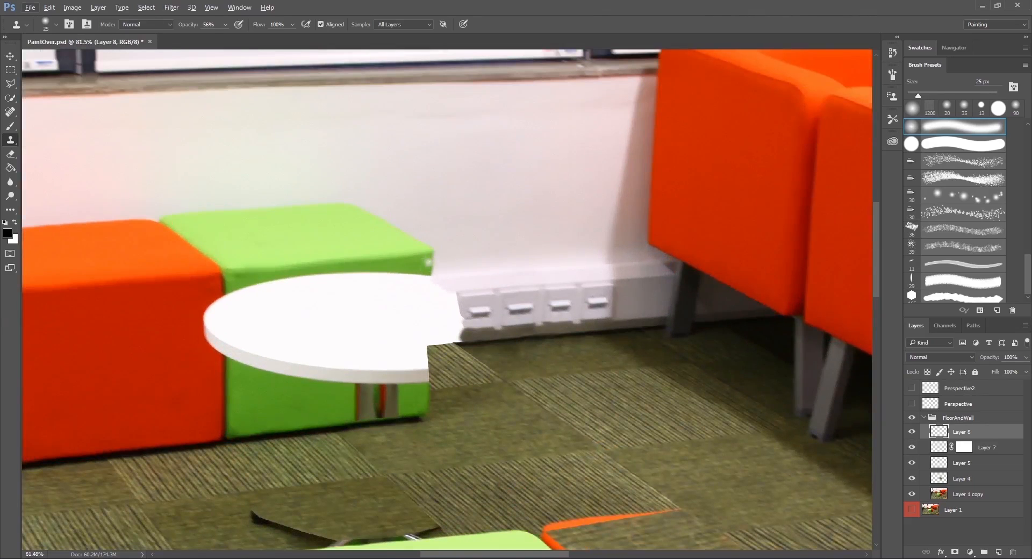
key(bracketright)
key(bracketright)
mouse_move(427, 257)
mouse_down()
mouse_move(415, 263)
mouse_move(417, 253)
mouse_up()
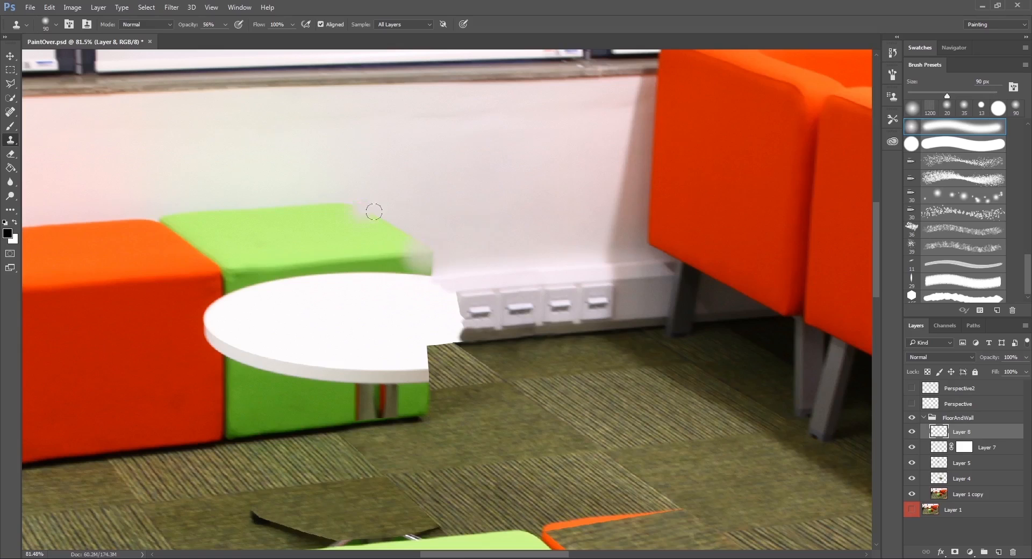
drag(193, 25, 413, 165)
alt+click(507, 240)
mouse_move(429, 252)
mouse_down()
mouse_move(397, 233)
mouse_move(389, 250)
mouse_move(401, 263)
mouse_move(417, 255)
mouse_move(390, 228)
mouse_move(375, 239)
mouse_move(371, 212)
mouse_move(374, 253)
mouse_move(391, 260)
mouse_move(365, 226)
mouse_up()
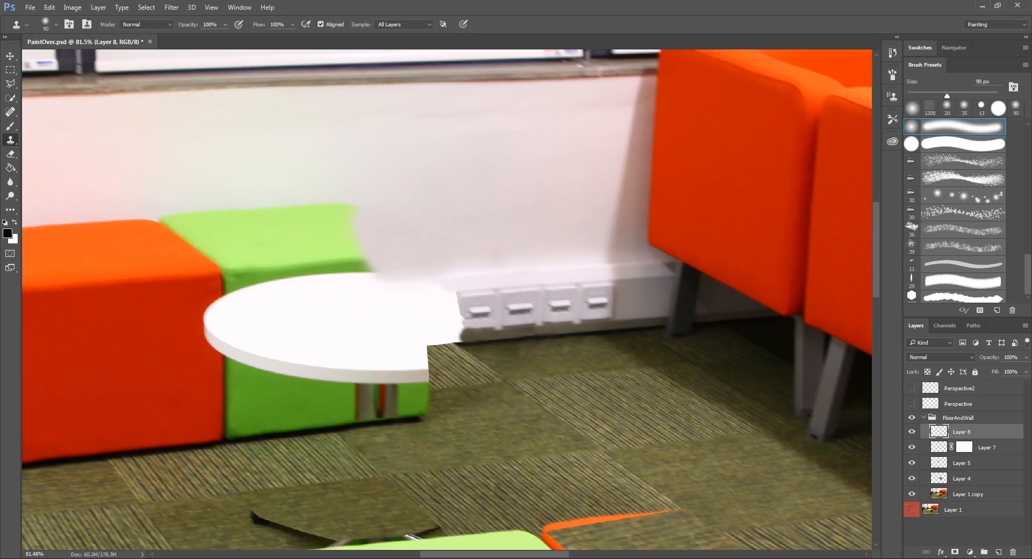
Save the painting as a quality 12 JPEG over the existing PaintOver image in the sourceimages folder, and switch to Maya.
key(ctrl+shift+s)
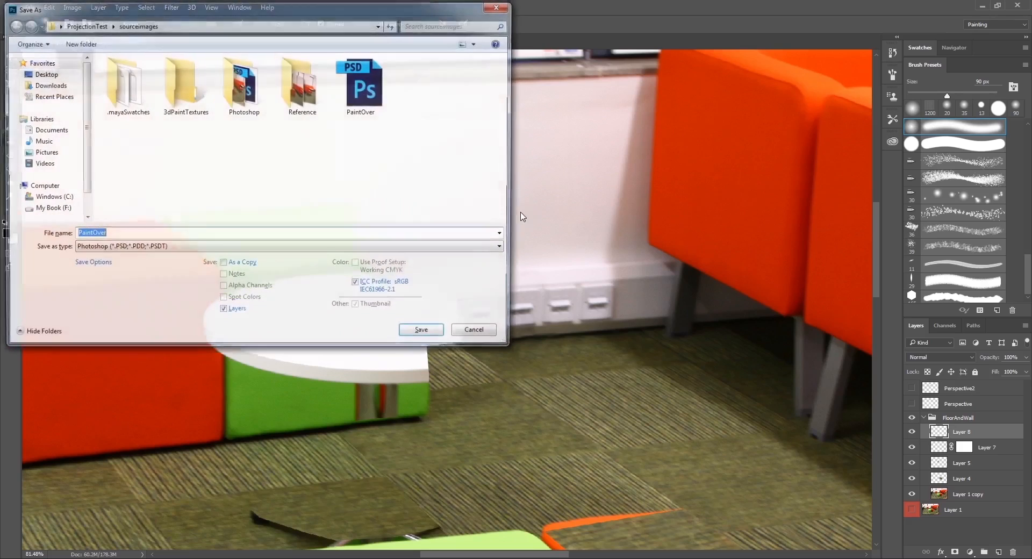
click(143, 249)
click(110, 322)
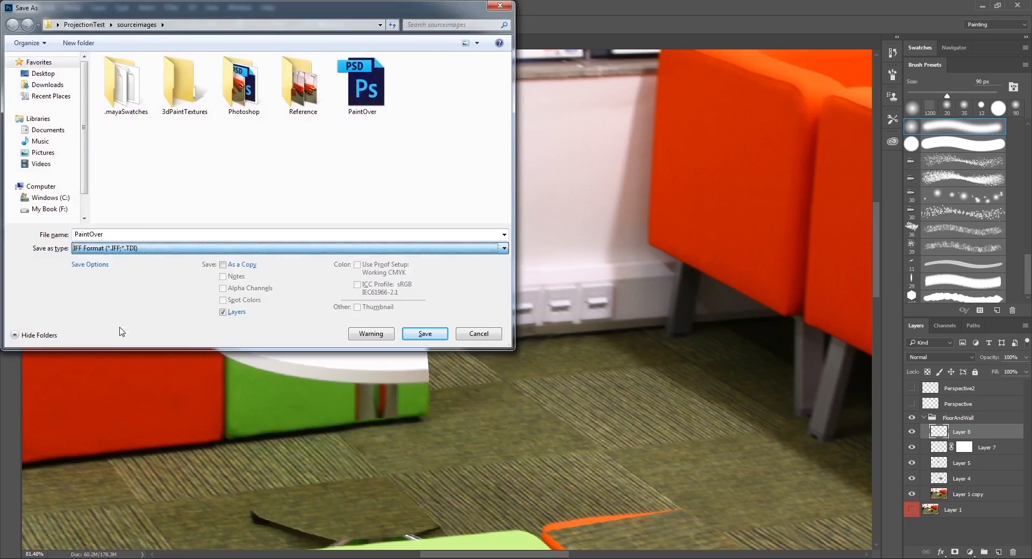
click(137, 249)
click(115, 332)
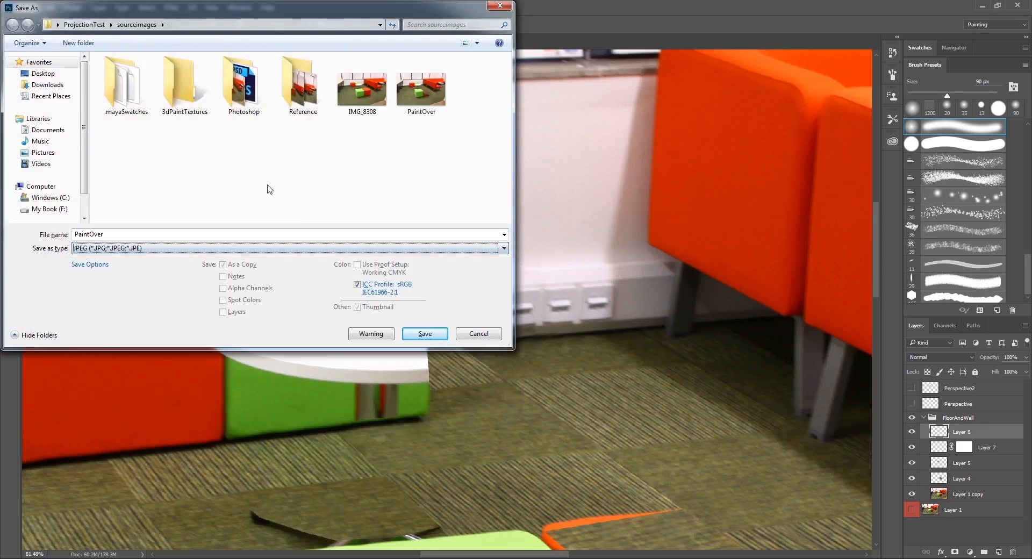
double_click(421, 89)
click(533, 289)
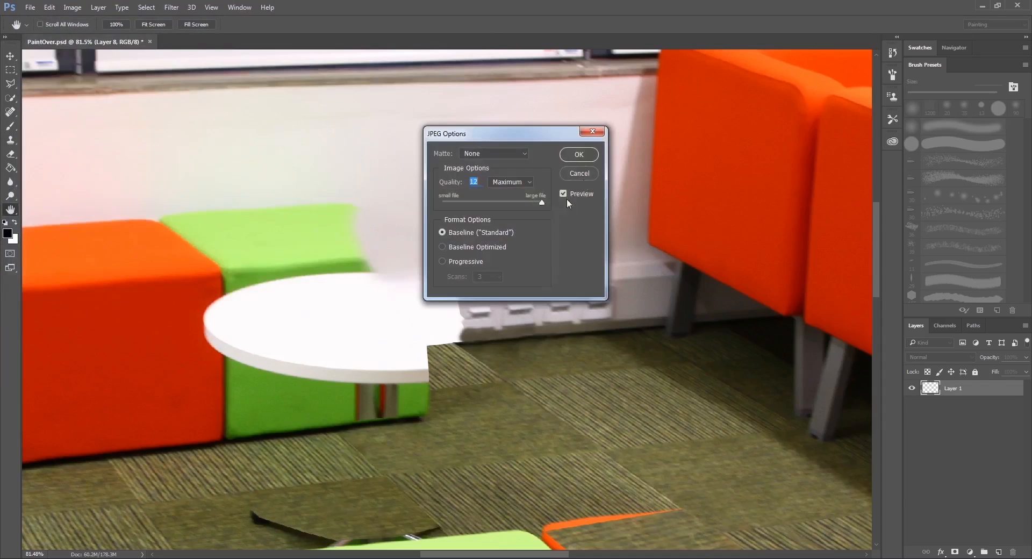
key(Return)
click(139, 532)
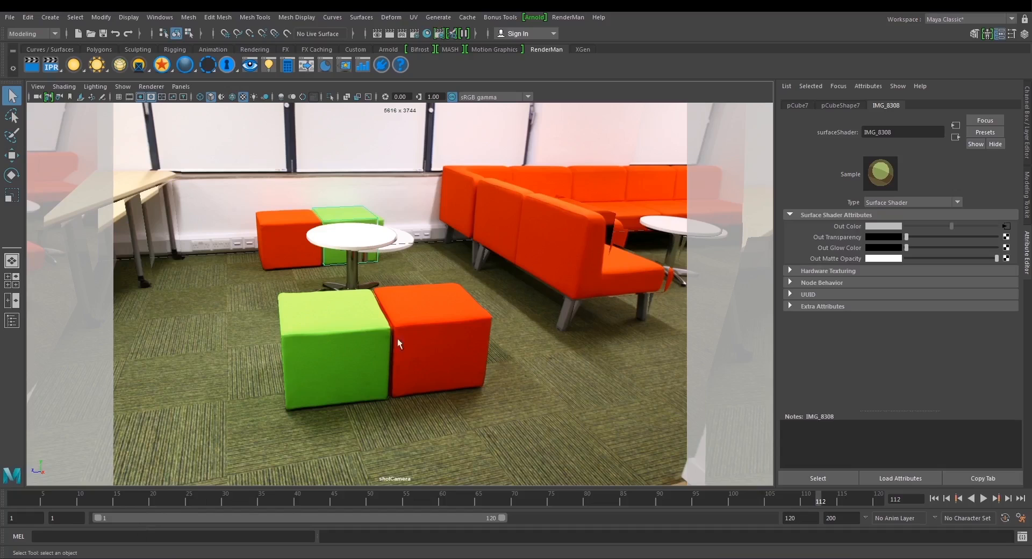
click(366, 142)
right_click(369, 143)
mouse_move(398, 440)
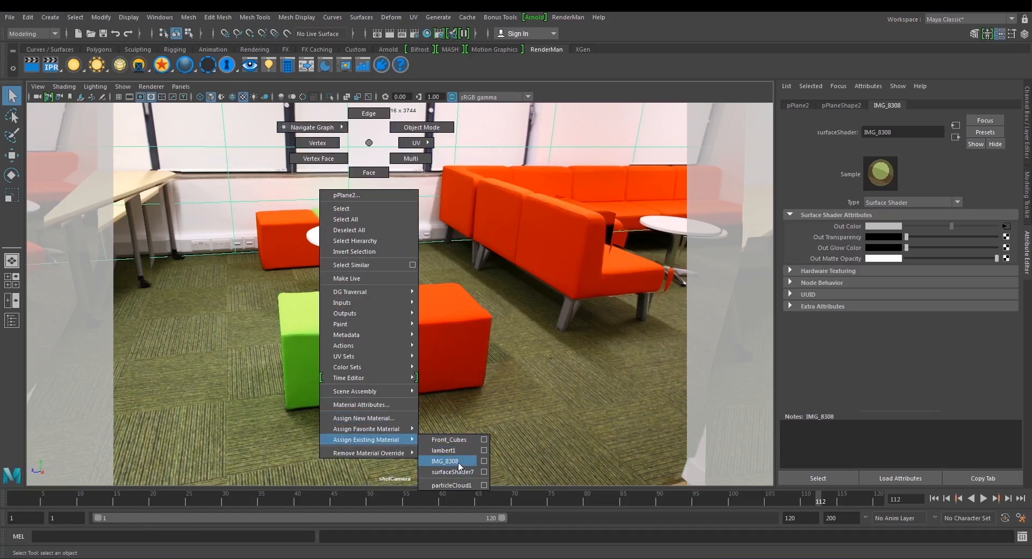
click(385, 438)
Rename the floor plane's surface shader to WallAndFloor.
click(527, 335)
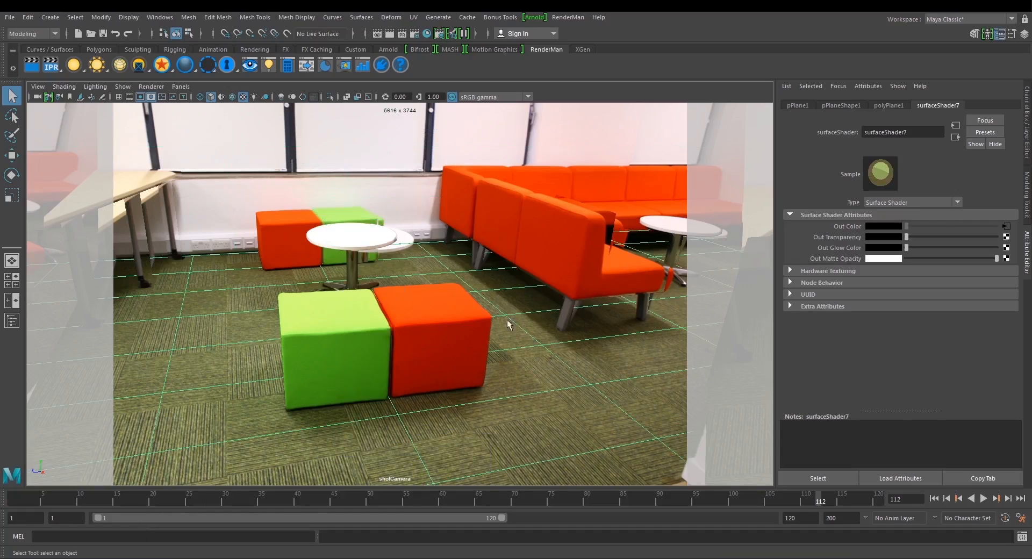
double_click(900, 132)
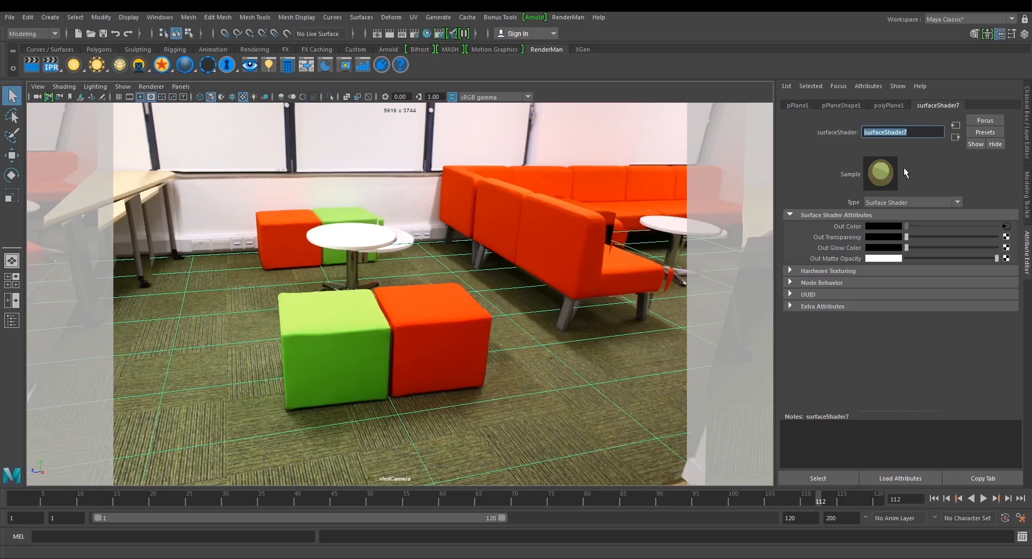
text(WallAndFloor)
key(Return)
Assign the existing WallAndFloor material to the back wall plane.
click(354, 173)
right_click(354, 173)
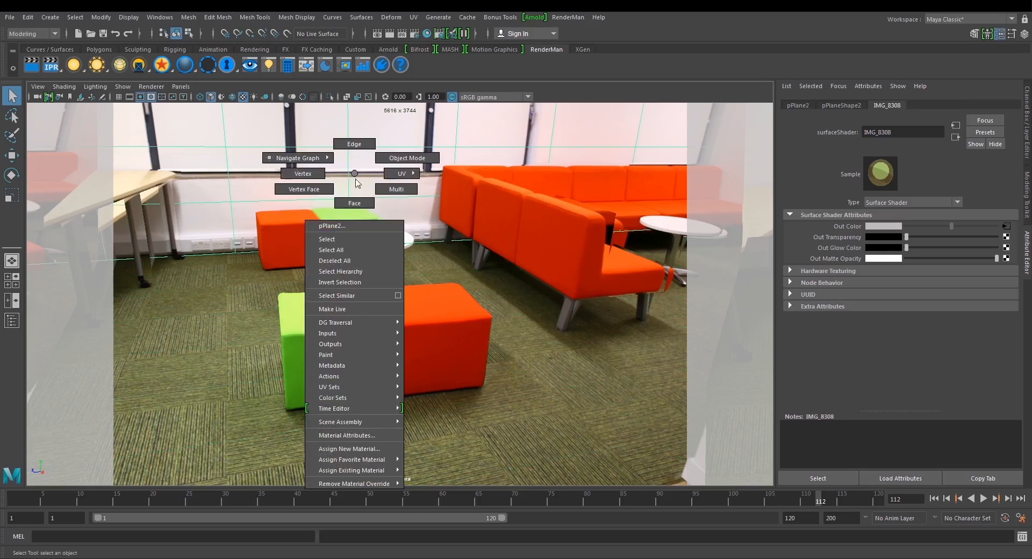
mouse_move(376, 471)
click(449, 500)
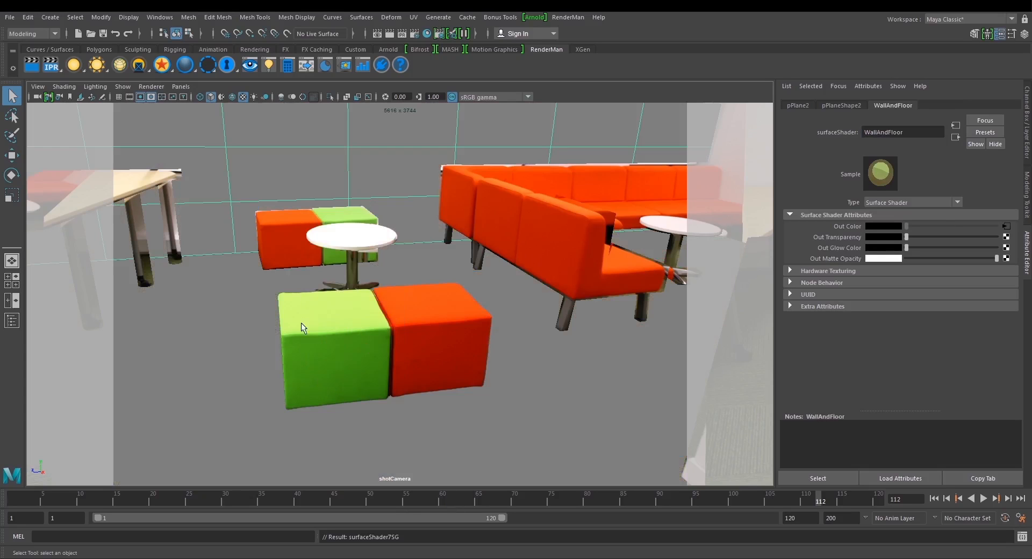
Play back the shot camera's animation to check the projected wall and floor texture.
click(132, 184)
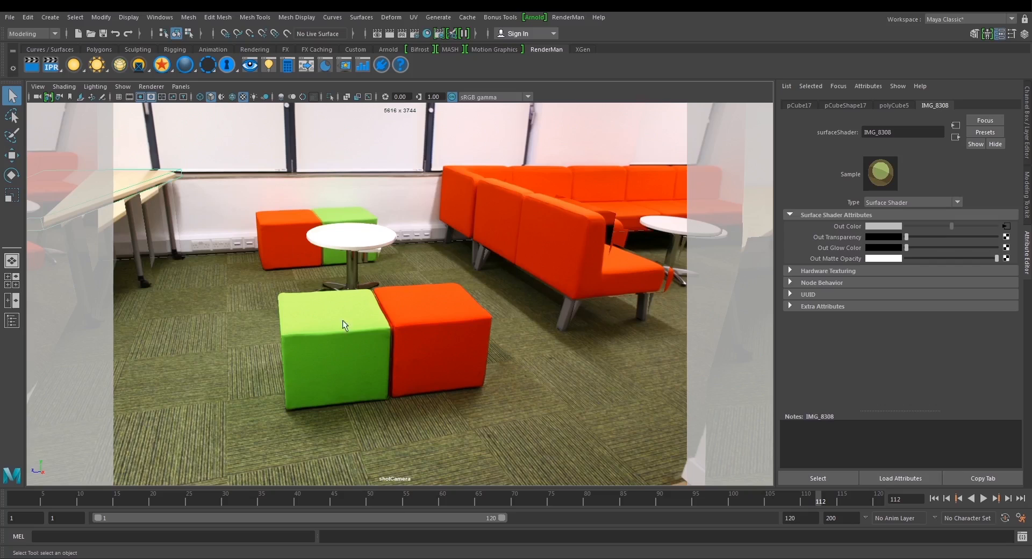
drag(397, 504, 892, 496)
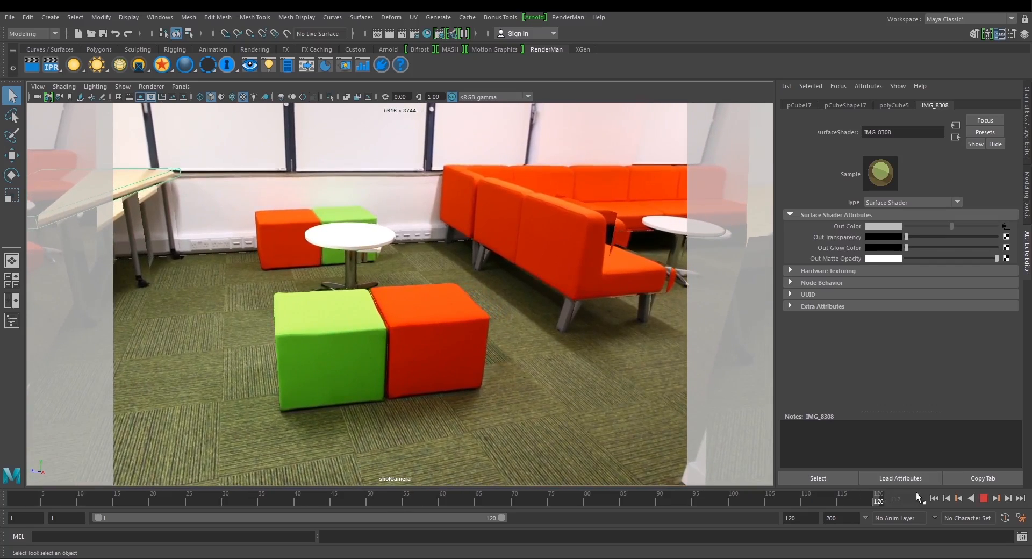
drag(941, 499, 940, 499)
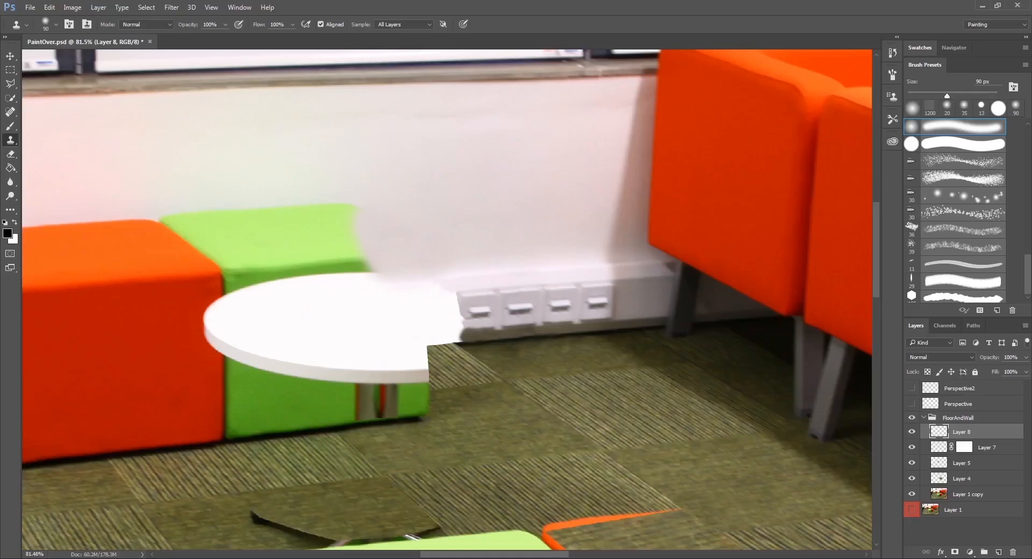
Back in Photoshop, add a new layer and lasso a plain carpet area across the green cube's lower corner beneath the table.
alt+click(500, 394)
scroll(434, 408, up, 5)
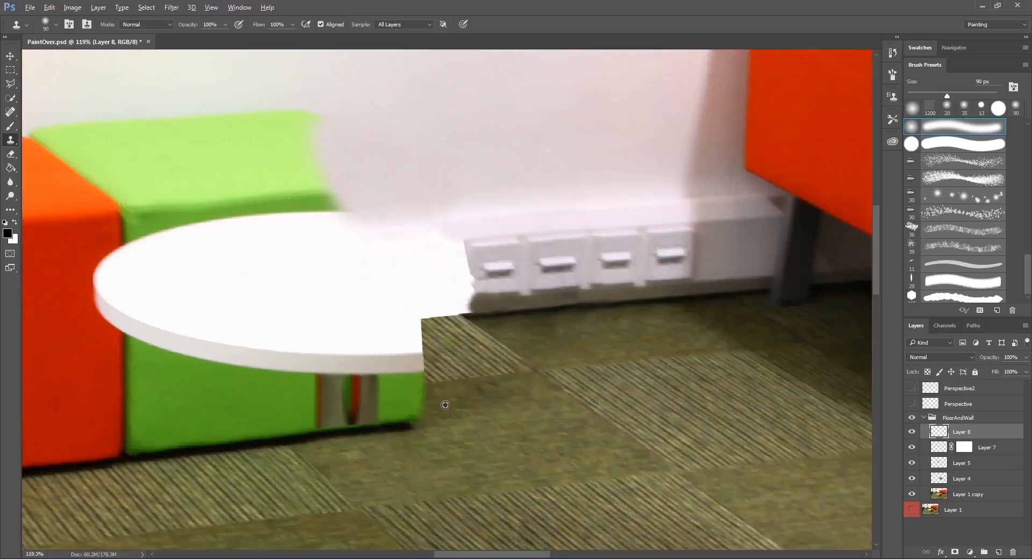
drag(512, 416, 506, 375)
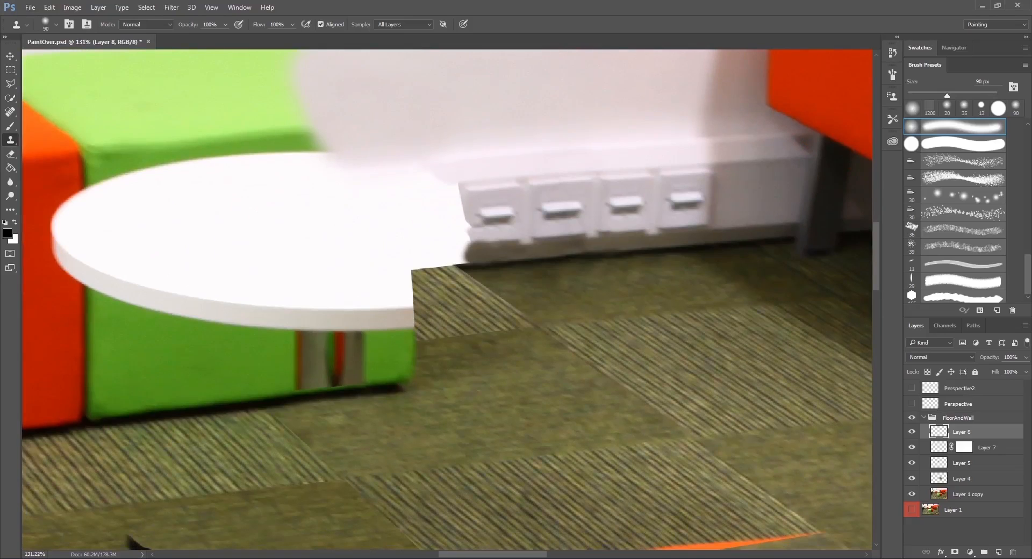
click(997, 552)
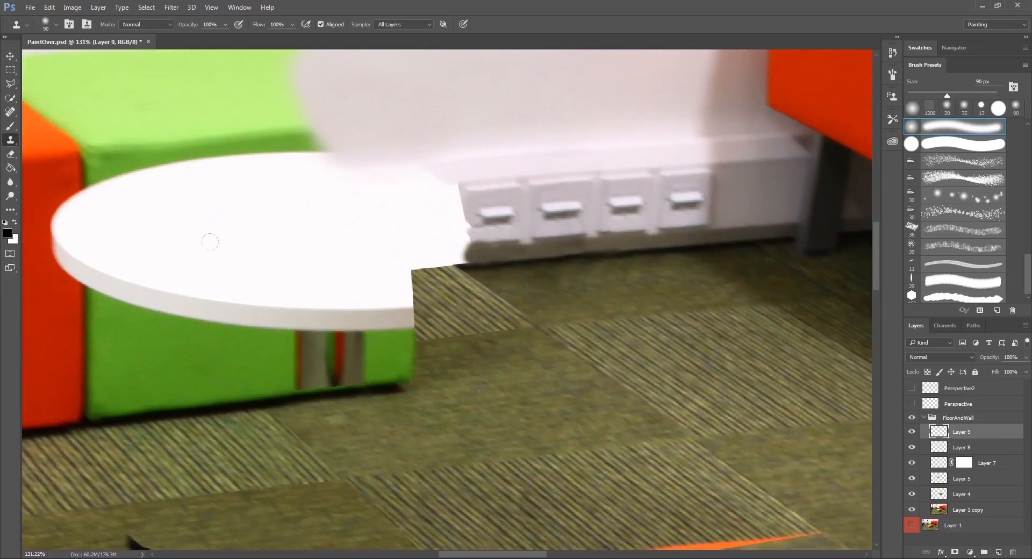
click(11, 83)
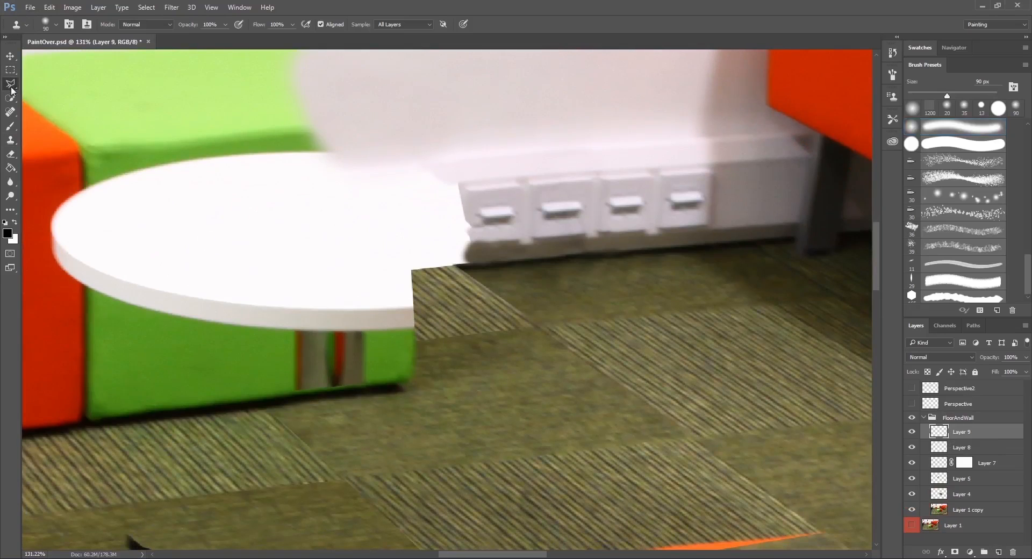
click(453, 337)
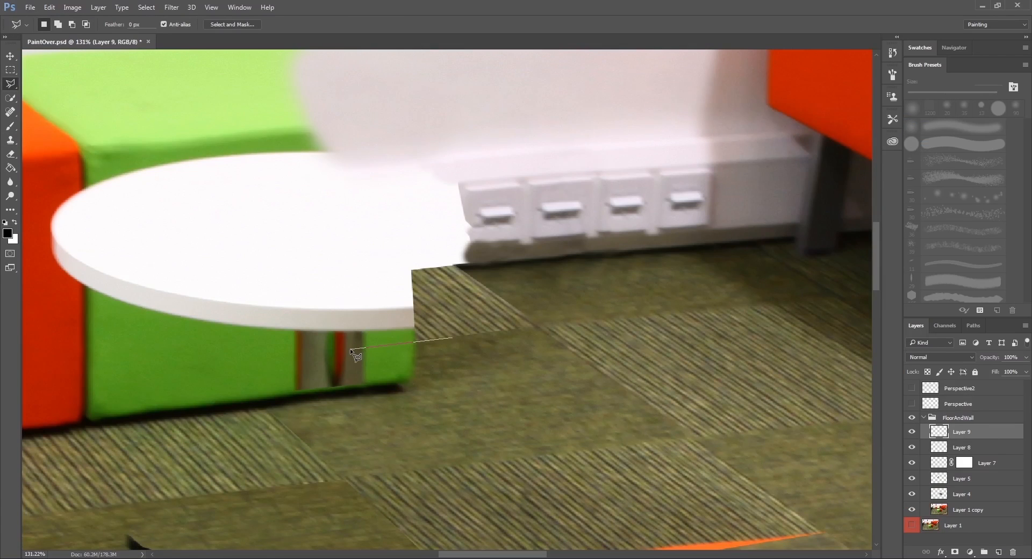
click(348, 347)
click(387, 381)
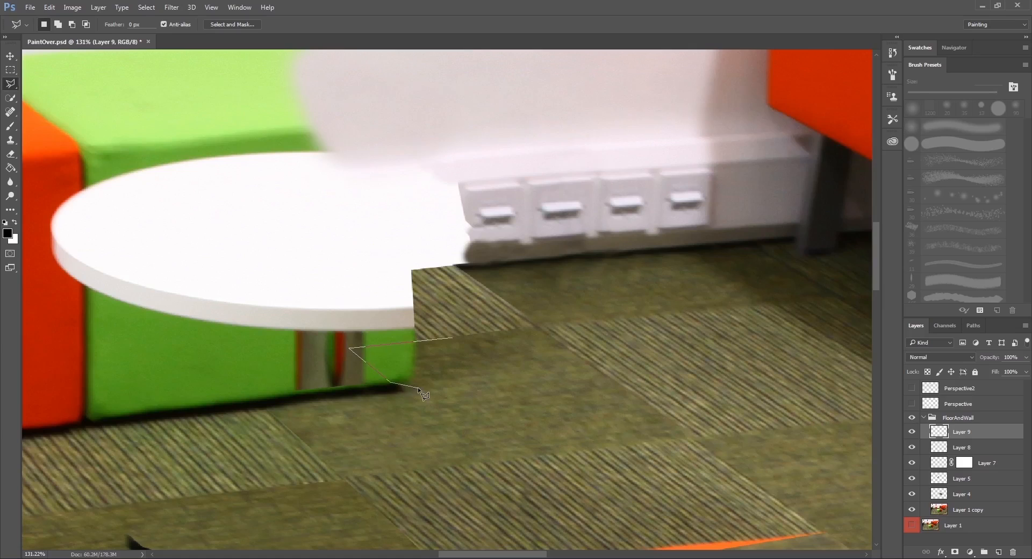
double_click(460, 361)
Clone plain carpet over the green cube's lower corner inside the lassoed selection.
key(s)
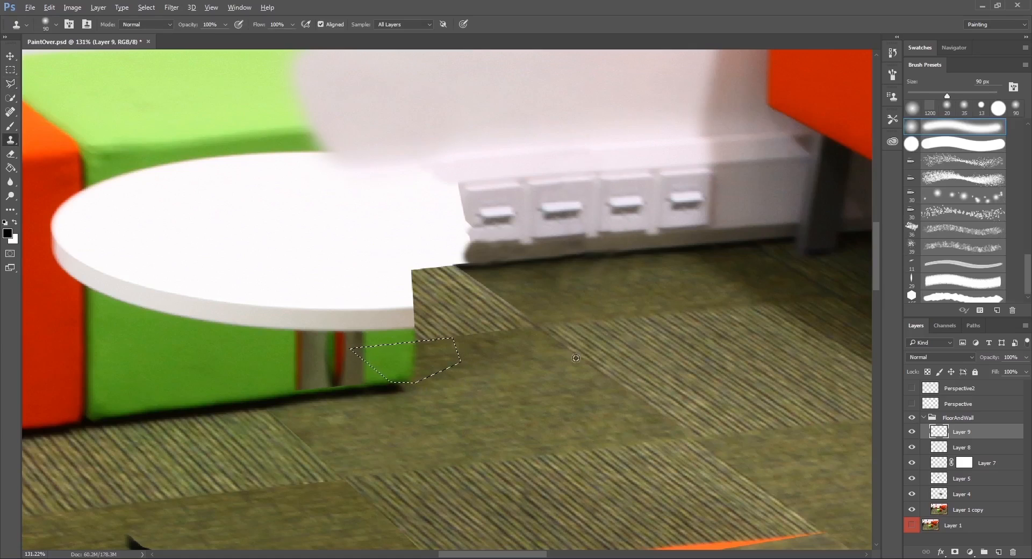
alt+click(568, 391)
drag(415, 348, 351, 341)
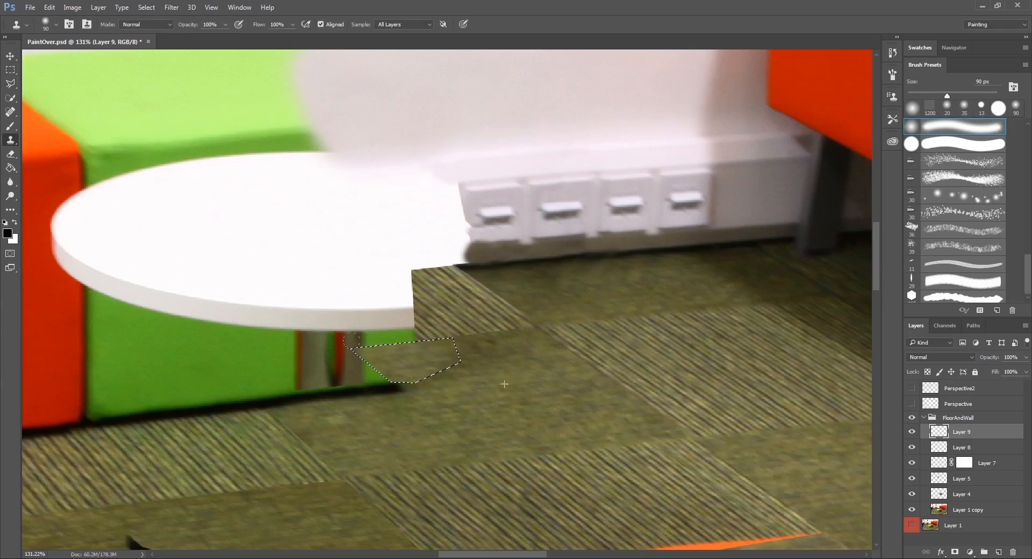
Invert the lassoed selection, clone striped carpet over the table's edge and the green cube beneath it, and deselect.
key(m)
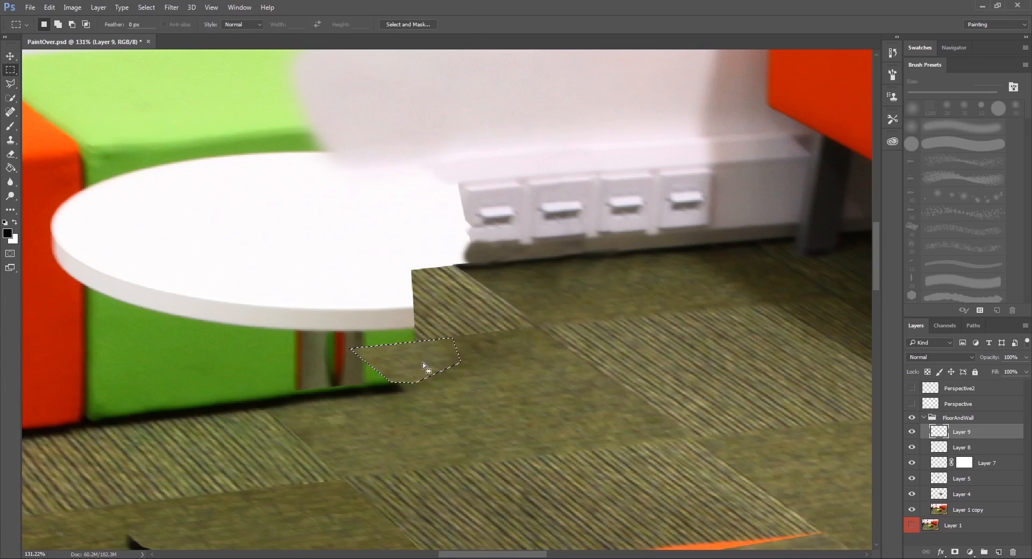
right_click(420, 362)
click(454, 150)
key(s)
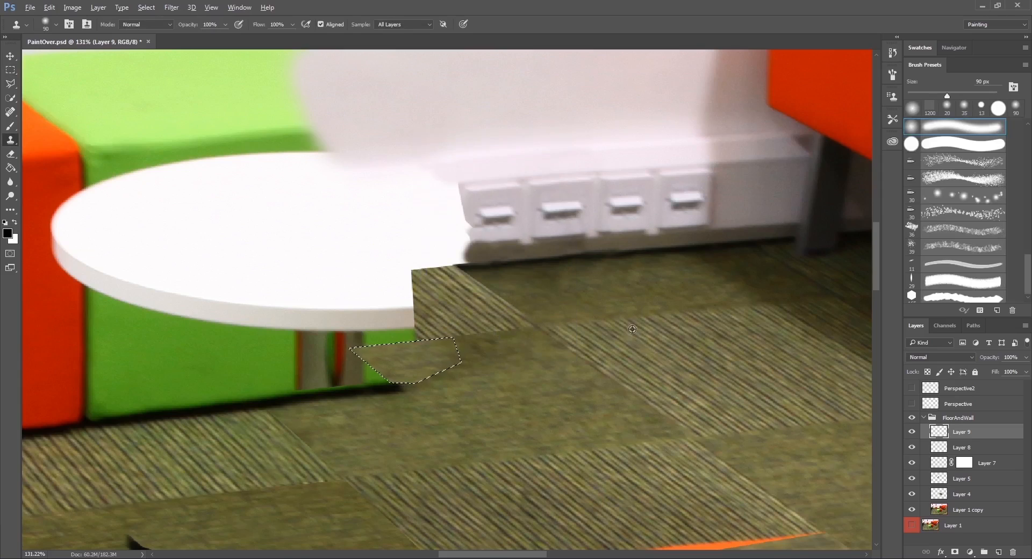
alt+click(622, 492)
mouse_move(406, 319)
mouse_down()
mouse_move(388, 298)
mouse_move(359, 323)
mouse_move(400, 276)
mouse_move(349, 326)
mouse_up()
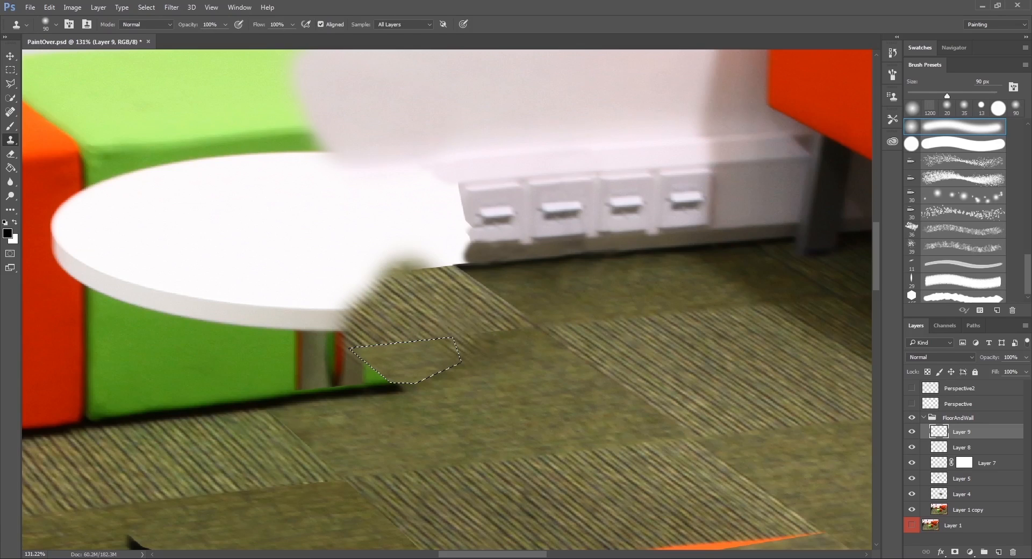
key(m)
click(478, 329)
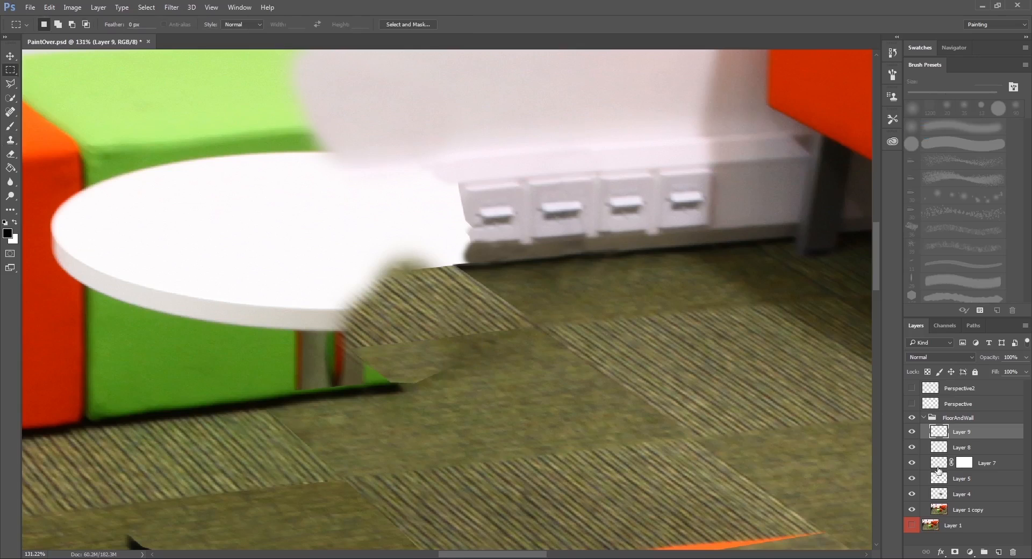
Add a layer mask to Layer 9 and soften the cloned patch's lower edge with a 30 px Eraser.
click(954, 552)
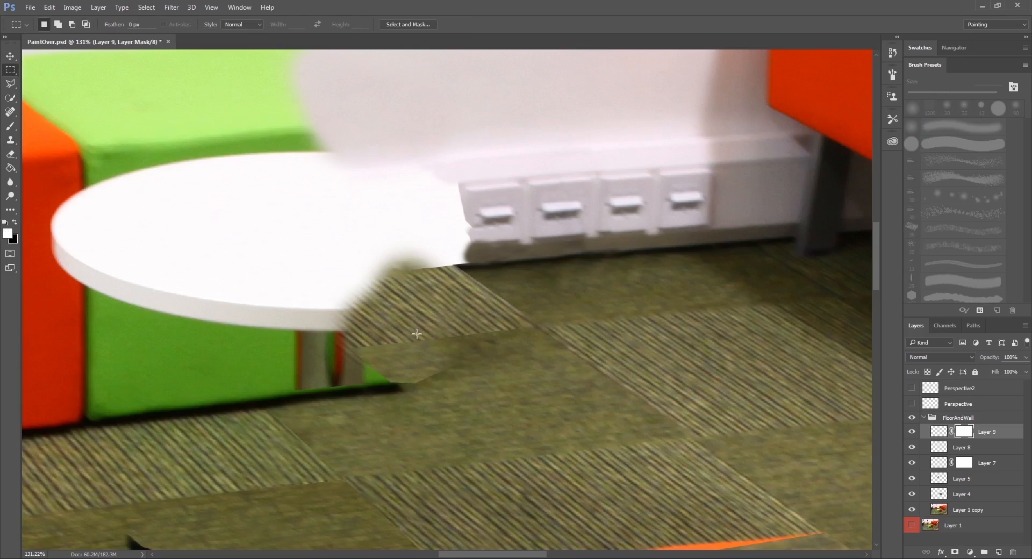
click(10, 154)
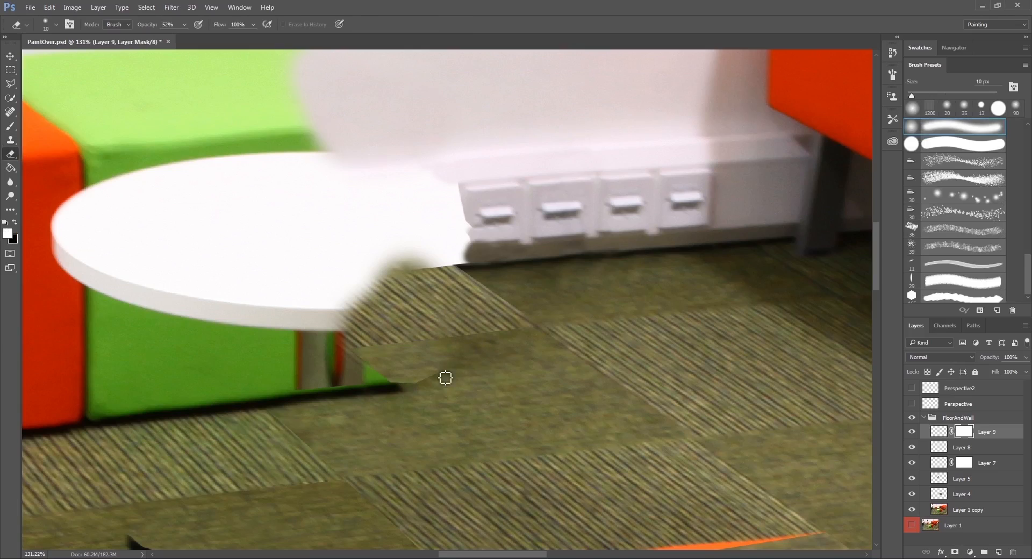
key(bracketright)
key(bracketright)
drag(426, 379, 420, 381)
key(x)
key(x)
Save the painting as a JPEG named PaintOver at maximum quality, replacing the existing file.
key(ctrl+shift+s)
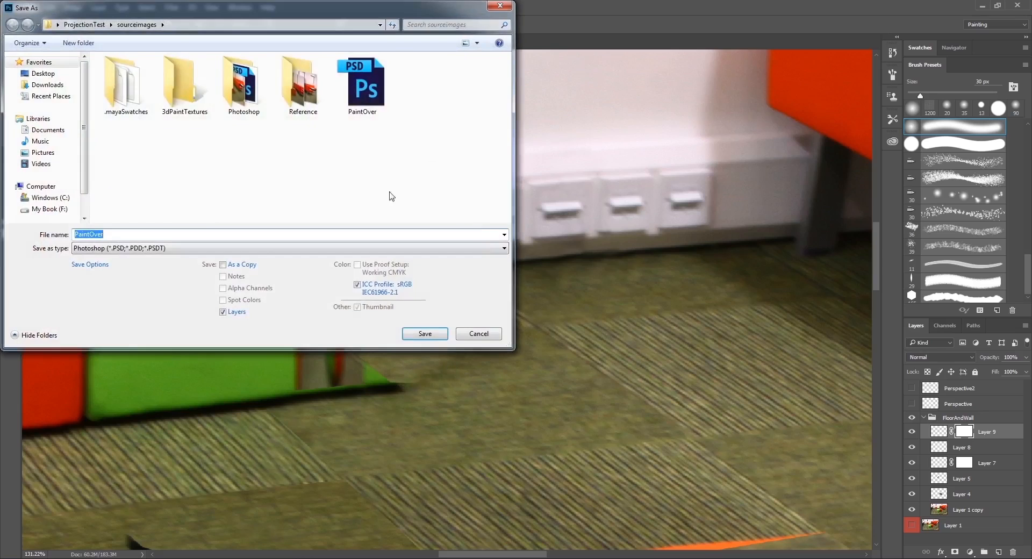
click(265, 248)
click(263, 331)
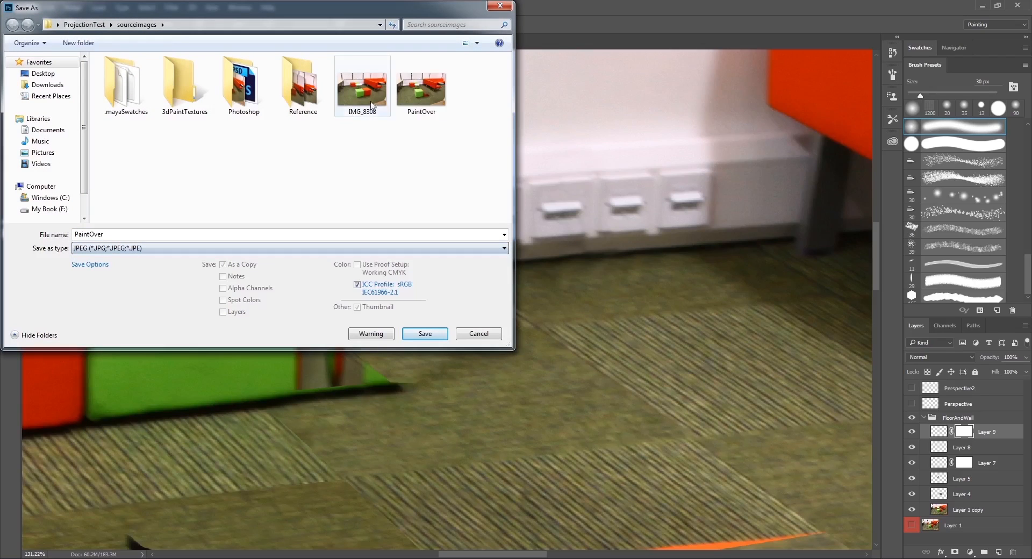
key(Return)
click(536, 286)
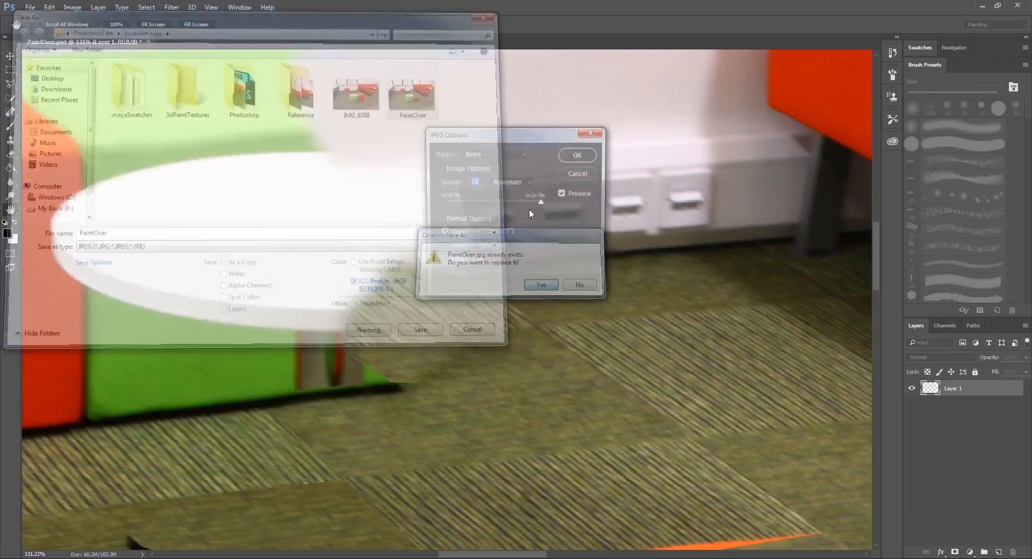
click(579, 155)
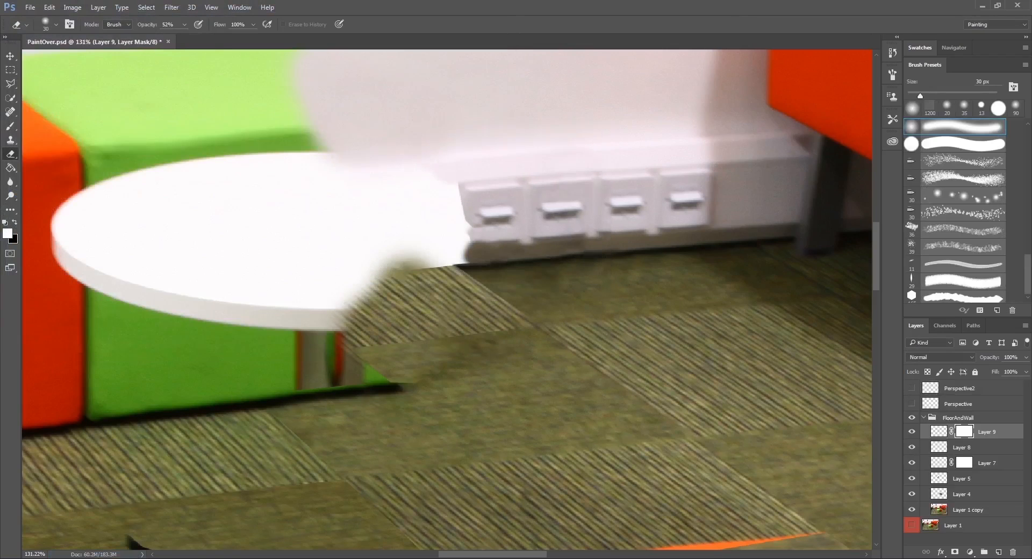
Switch to Maya, select the back wall plane and scrub the shot camera's animation to check the updated texture.
mouse_move(182, 553)
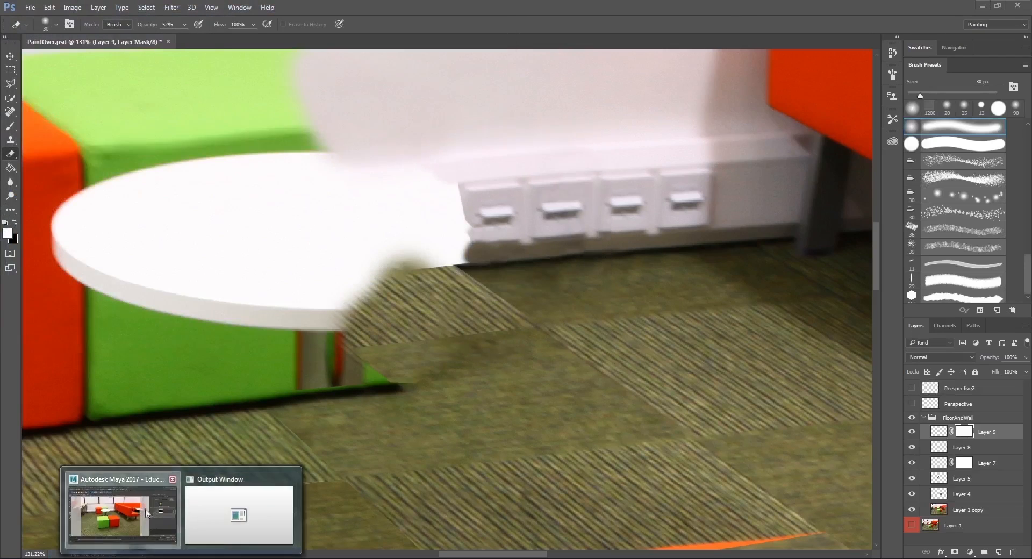
click(131, 516)
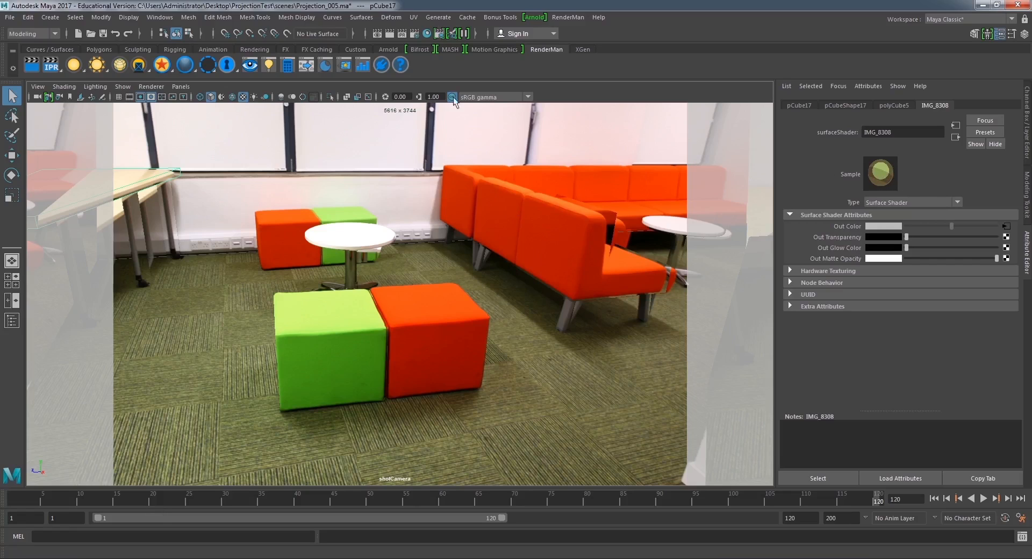
click(596, 138)
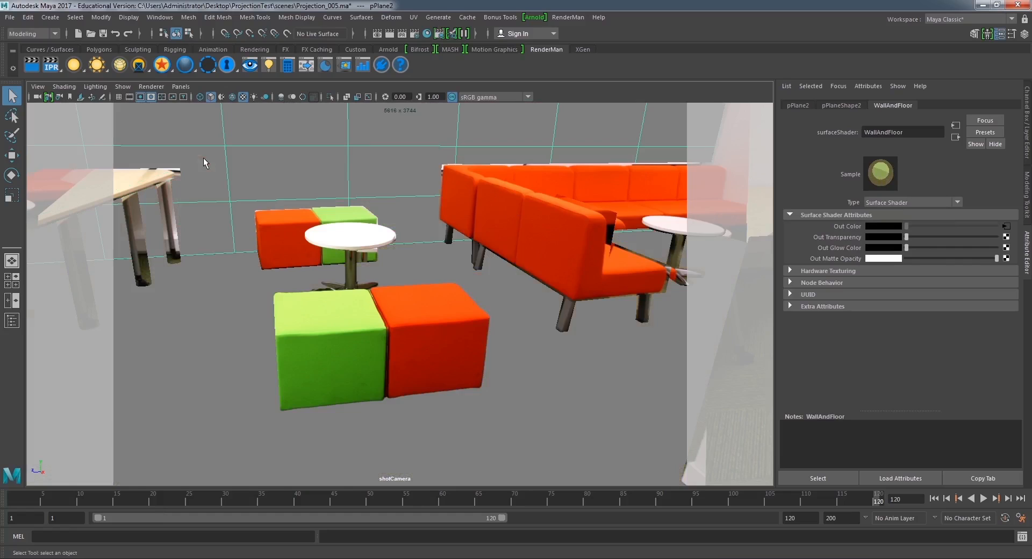
click(129, 192)
mouse_move(321, 494)
mouse_down()
mouse_move(9, 463)
mouse_move(517, 488)
mouse_move(804, 485)
mouse_up()
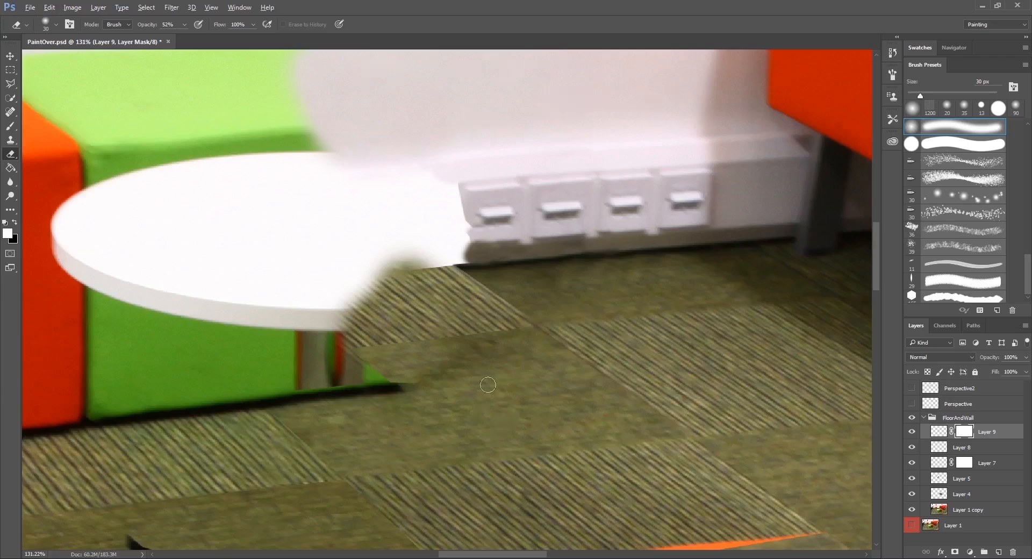
Back in Photoshop, lasso the plain carpet tile beside the green cube's lower corner and make Layer 9's image active.
scroll(479, 374, down, 6)
scroll(478, 377, up, 6)
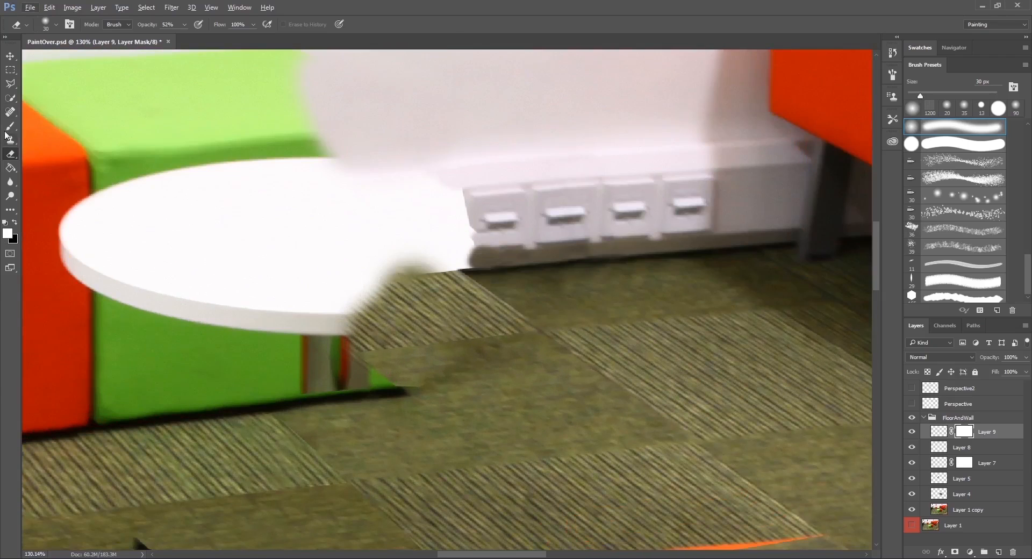
click(10, 82)
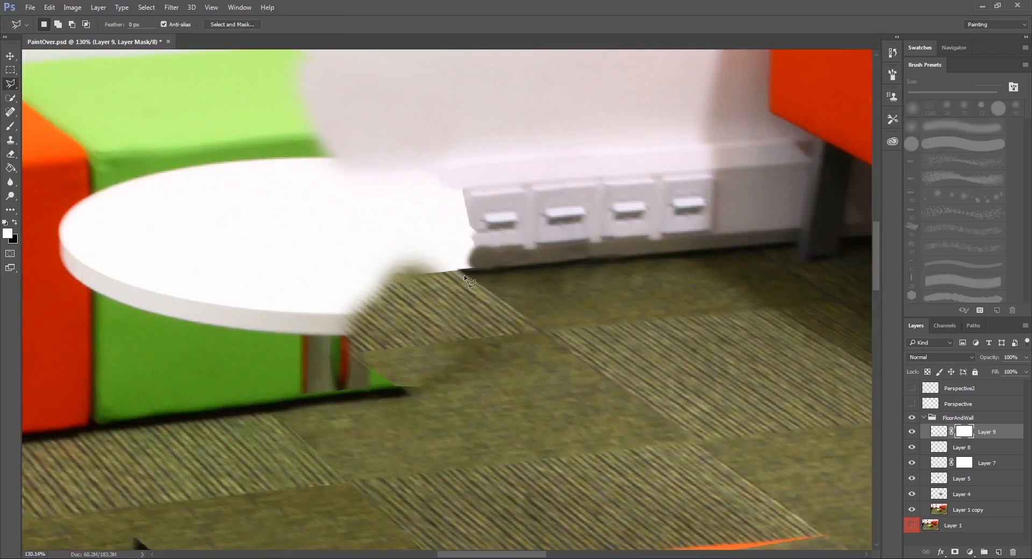
click(492, 337)
click(355, 353)
double_click(532, 362)
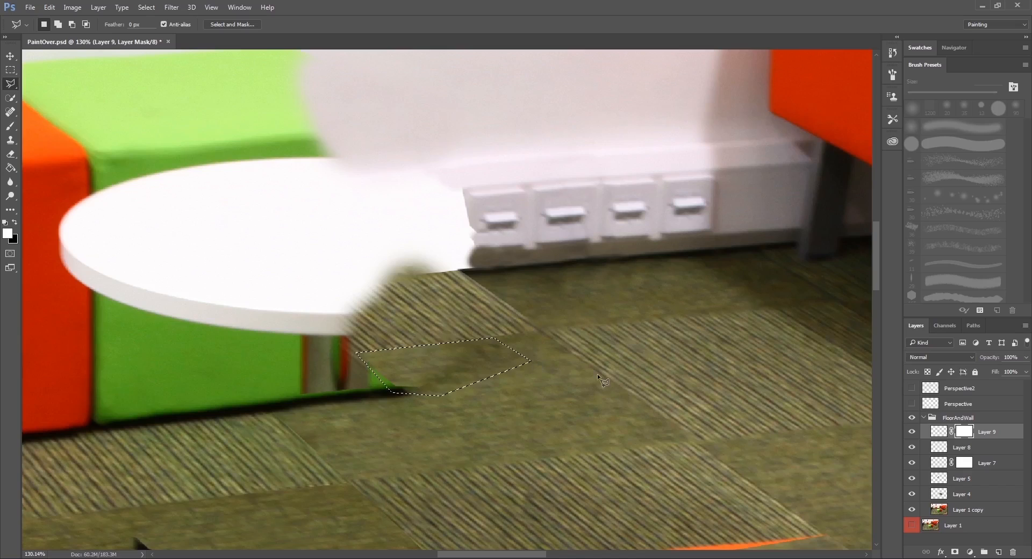
click(939, 432)
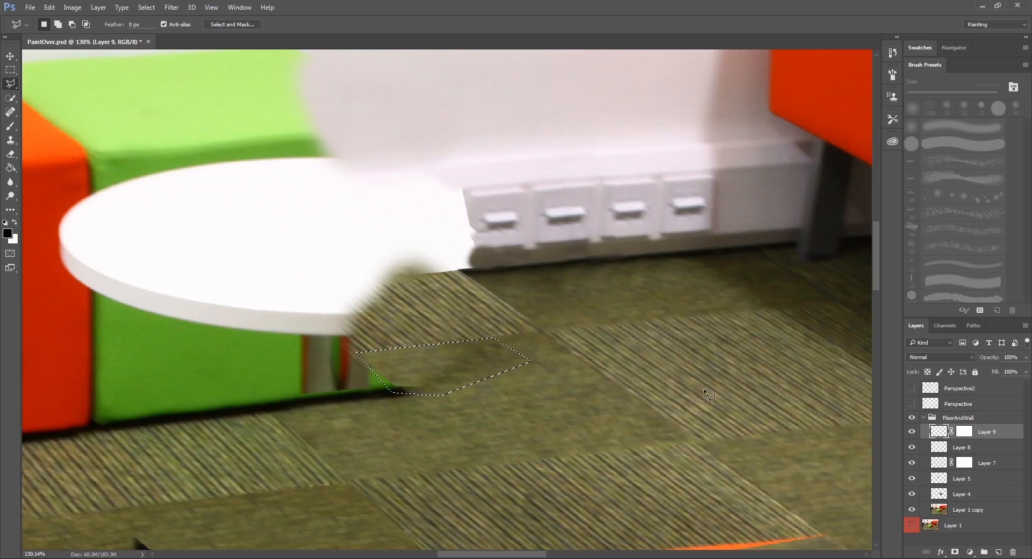
Clone plain carpet over the dark smudges and the cube's corner inside the lassoed selection, and deselect.
key(s)
alt+click(570, 418)
mouse_move(426, 346)
mouse_down()
mouse_move(428, 367)
mouse_move(380, 347)
mouse_move(389, 371)
mouse_move(408, 357)
mouse_up()
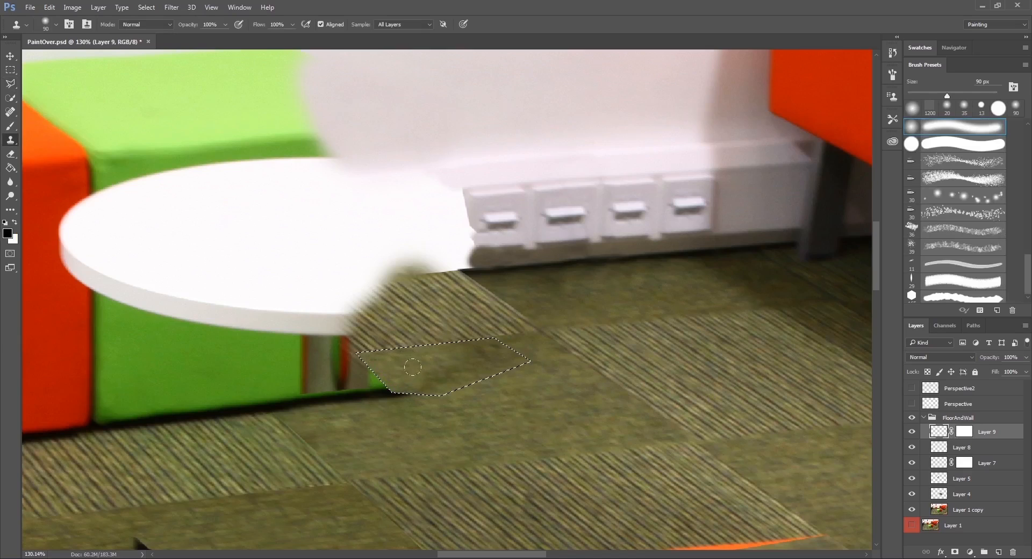
alt+click(542, 409)
drag(473, 344, 491, 356)
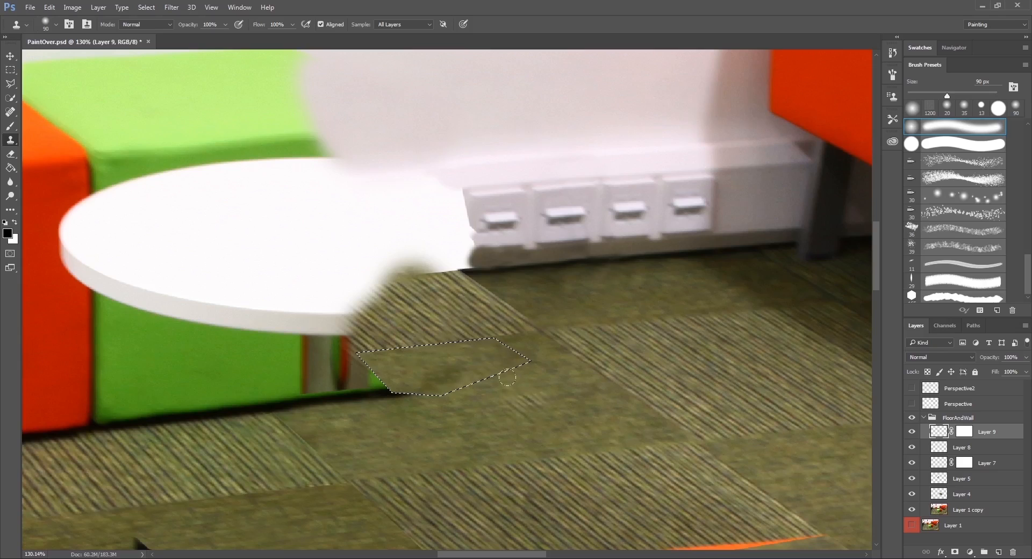
key(m)
click(521, 391)
Make Layer 9's mask active for erasing with the 30 px Eraser.
scroll(531, 394, down, 4)
scroll(533, 400, up, 3)
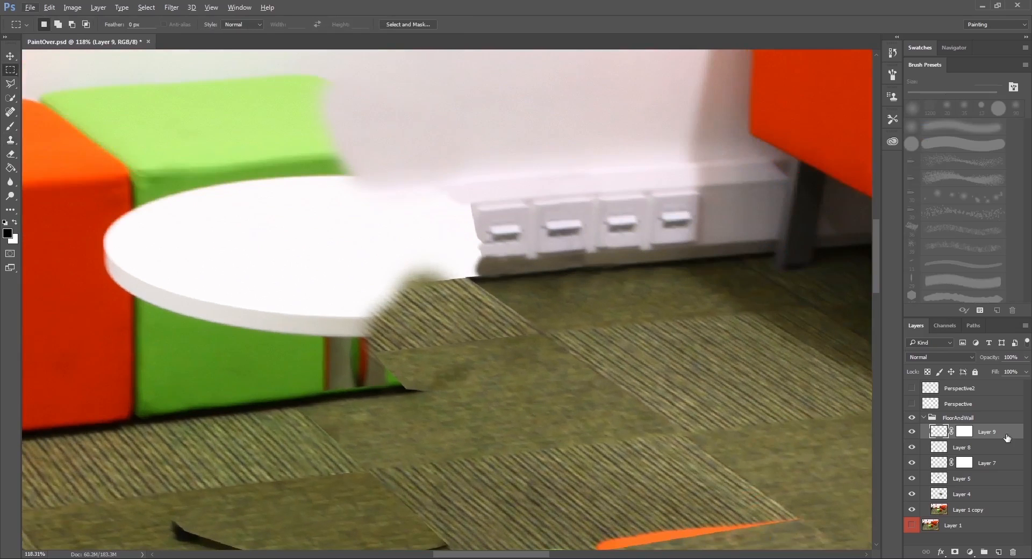
click(963, 431)
key(e)
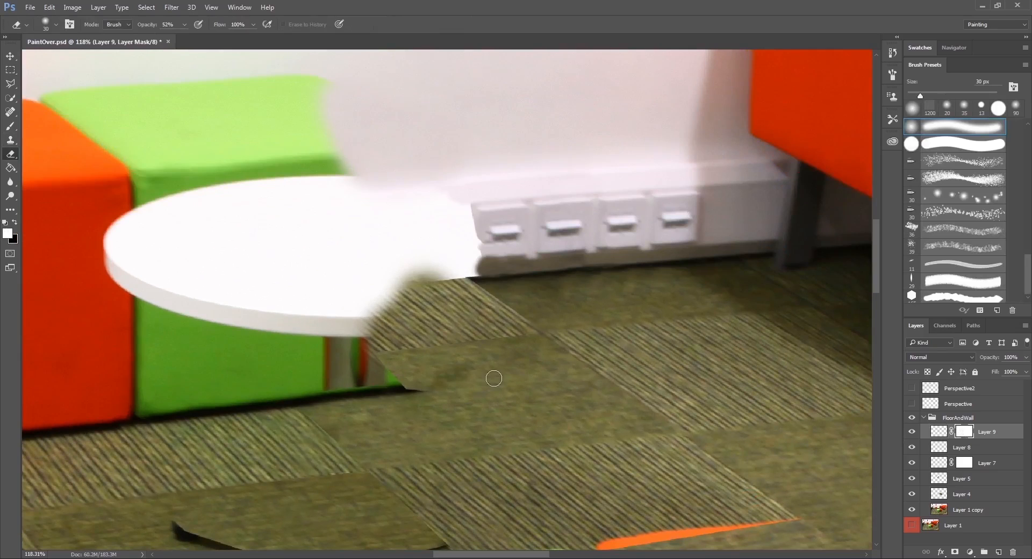
Overwrite PaintOver.jpg with the revised carpet paint-over.
key(ctrl+shift+s)
click(209, 248)
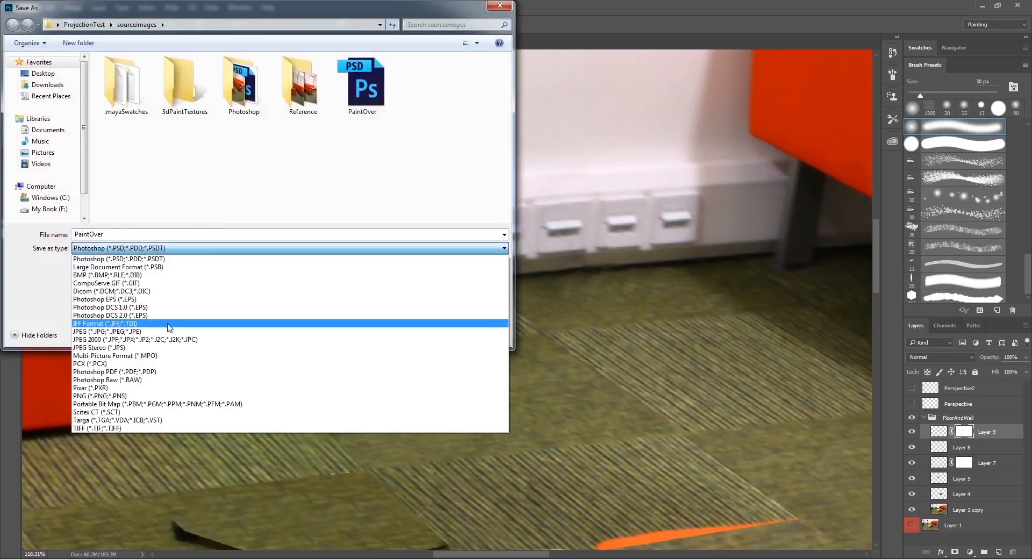
click(210, 334)
double_click(420, 92)
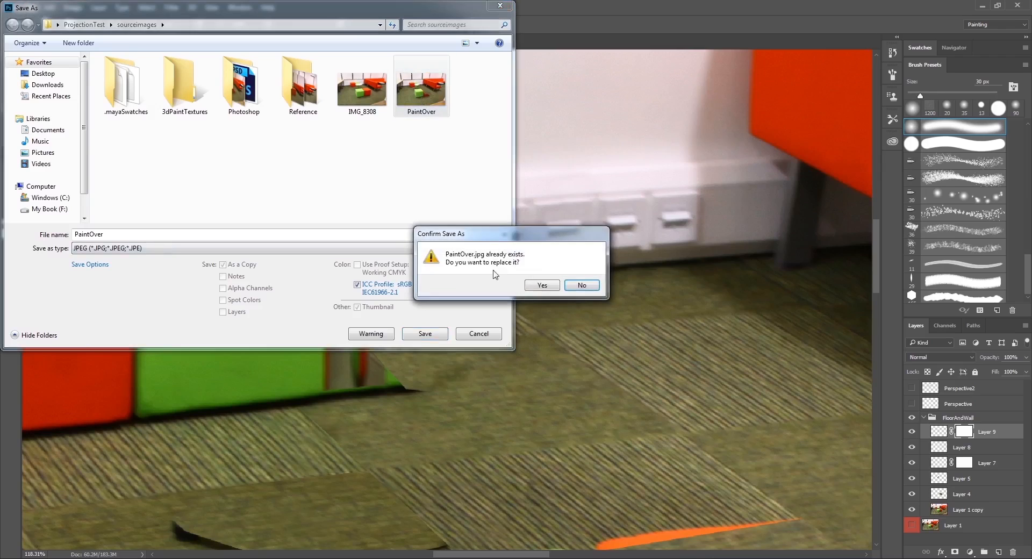
key(Return)
key(Return)
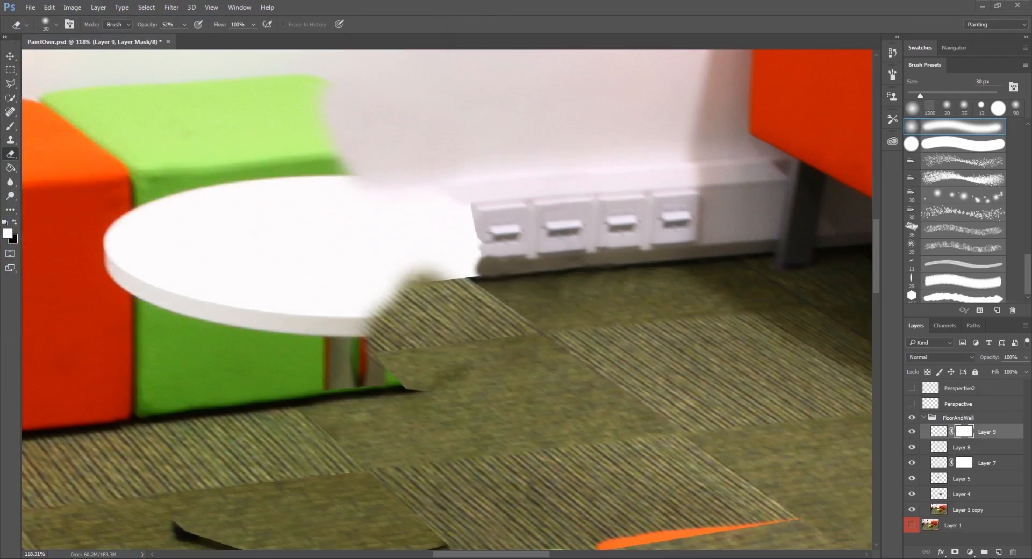
In Maya, refresh the floor plane's WallAndFloor material swatch and play back the shot to check the revised carpet.
click(127, 511)
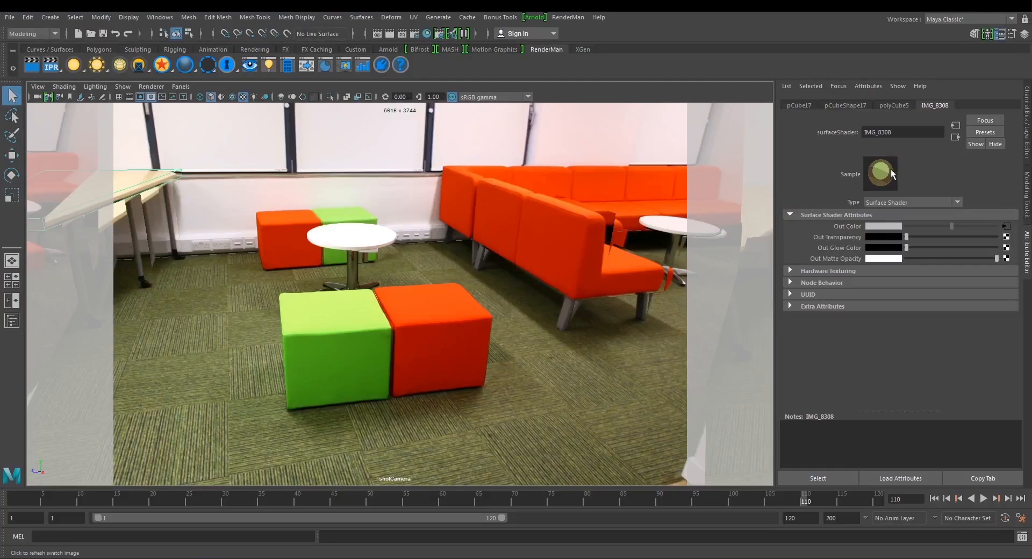
click(708, 255)
click(882, 169)
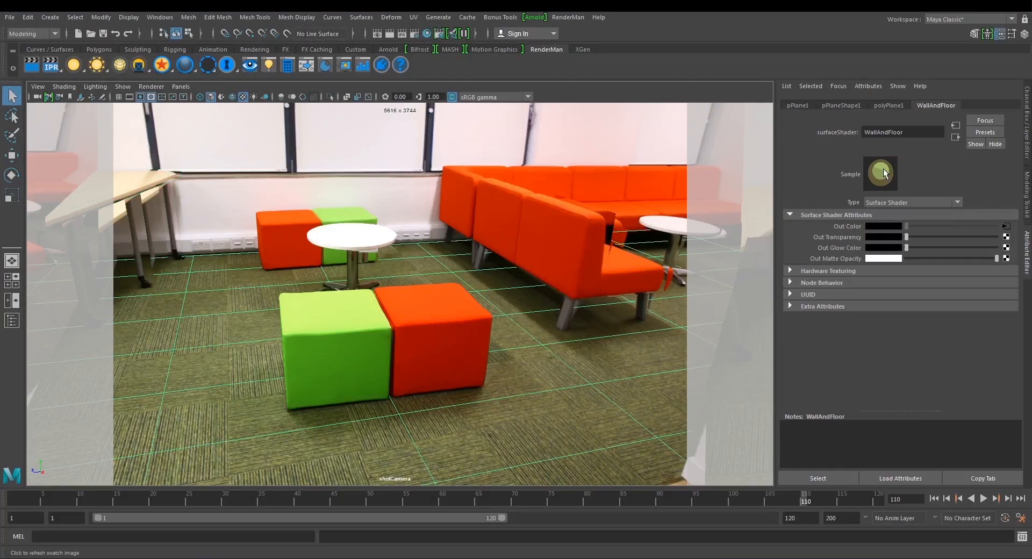
click(143, 207)
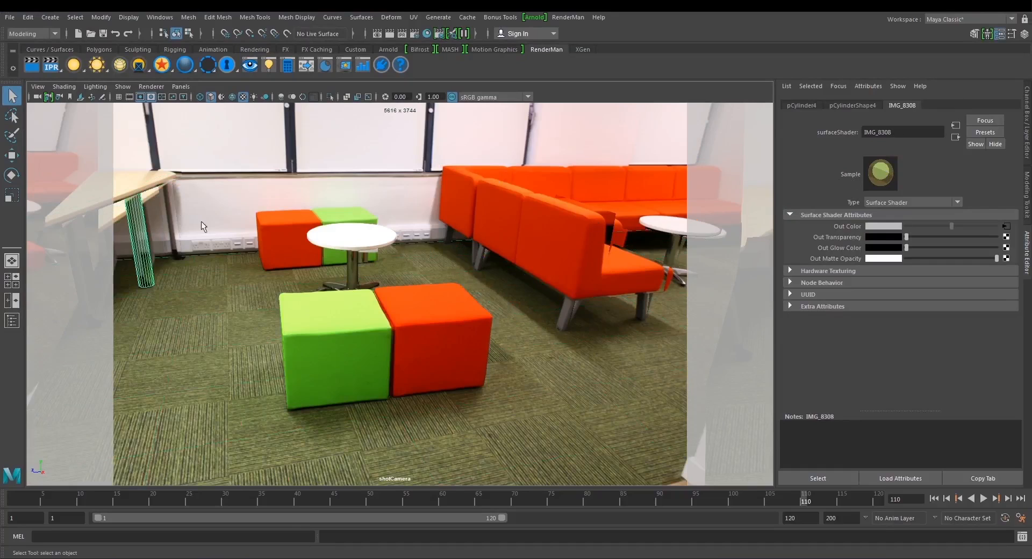
key(alt+v)
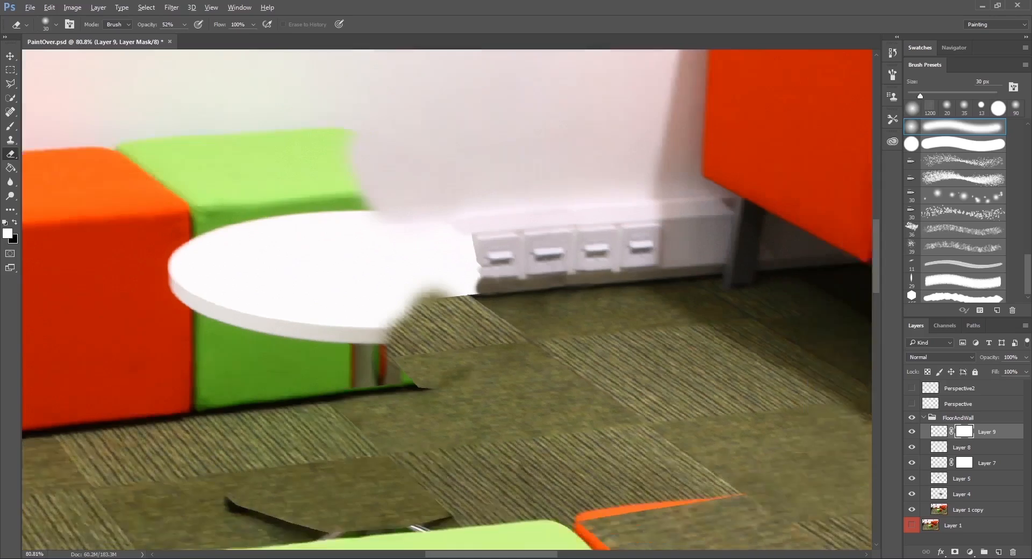
Return to Photoshop and get the Clone Stamp ready on Layer 9's image instead of its mask.
scroll(492, 392, up, 2)
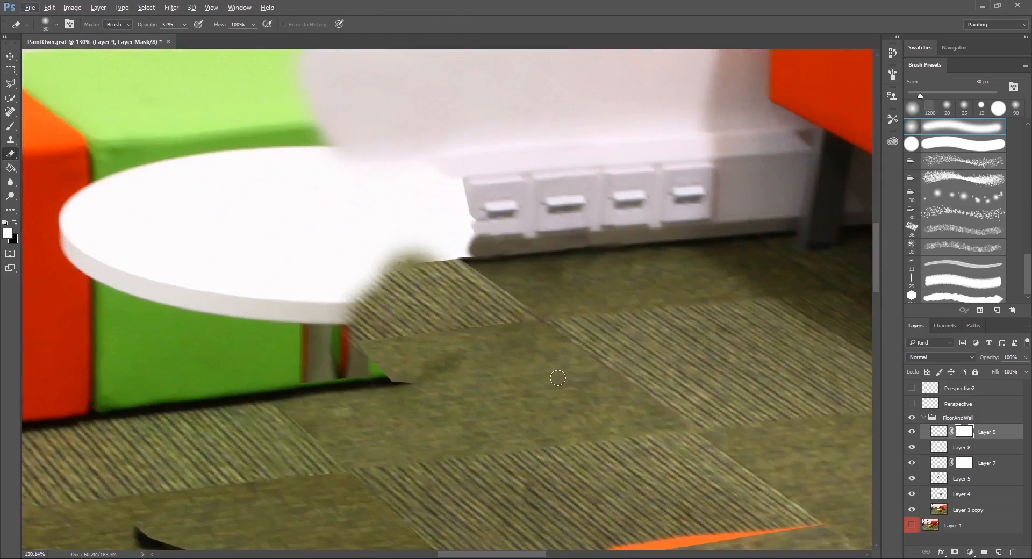
key(s)
click(938, 434)
double_click(939, 434)
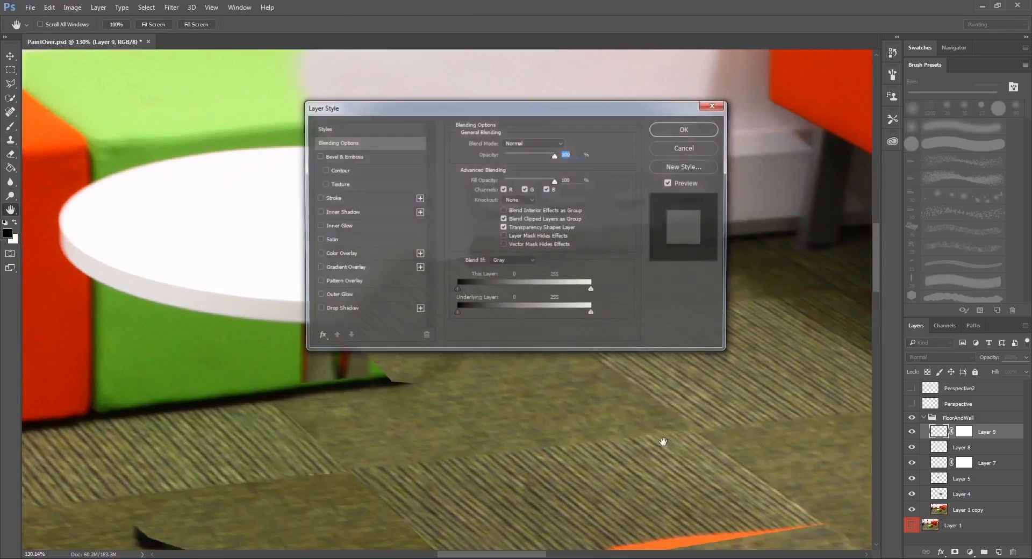
click(686, 147)
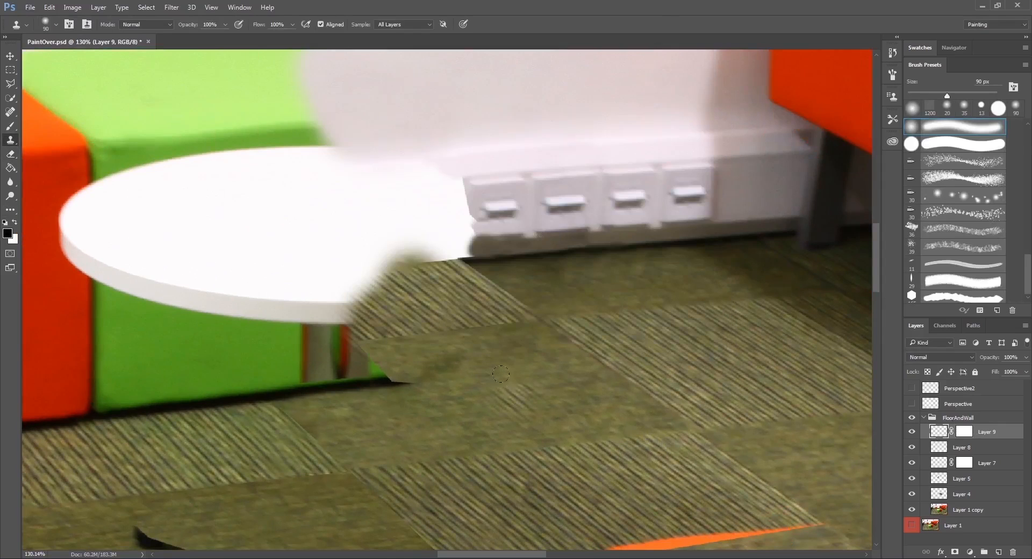
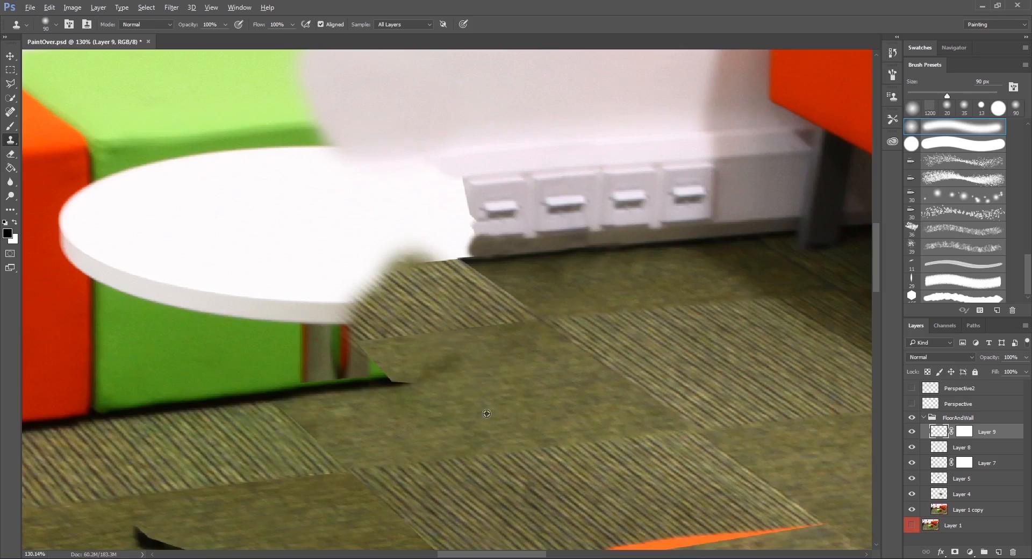
Make Layer 9's mask active for the 30 px Eraser and swap the foreground and background colours.
click(964, 433)
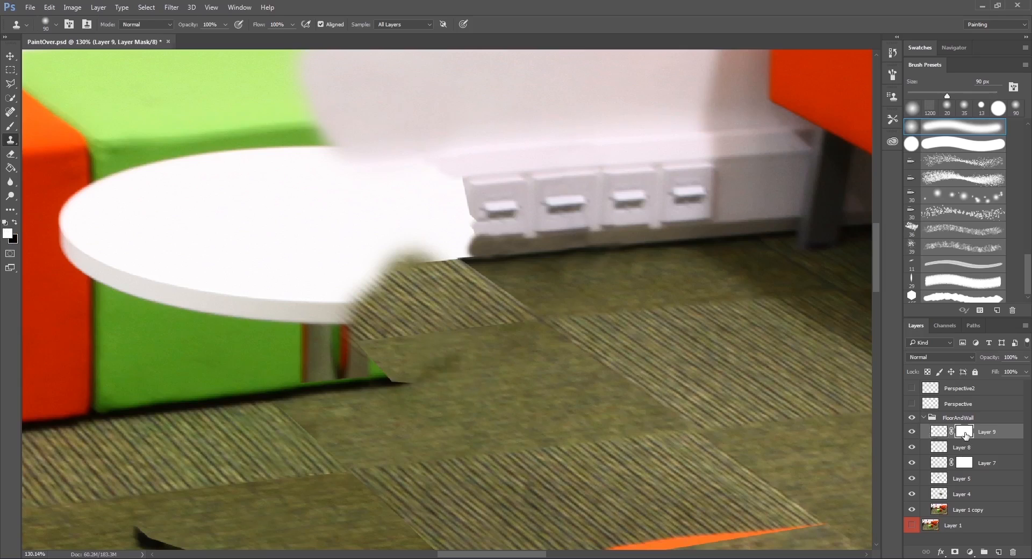
key(e)
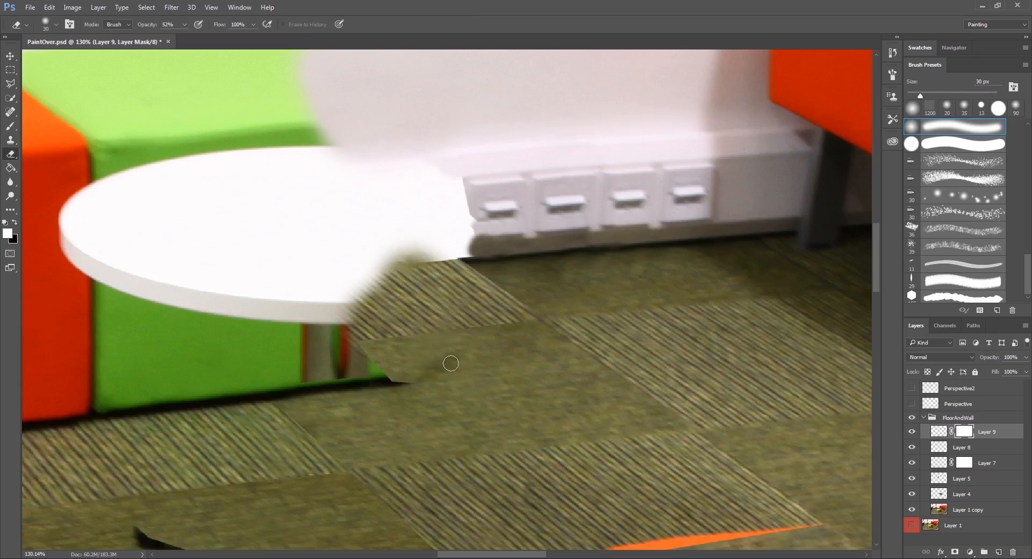
key(x)
scroll(536, 388, down, 5)
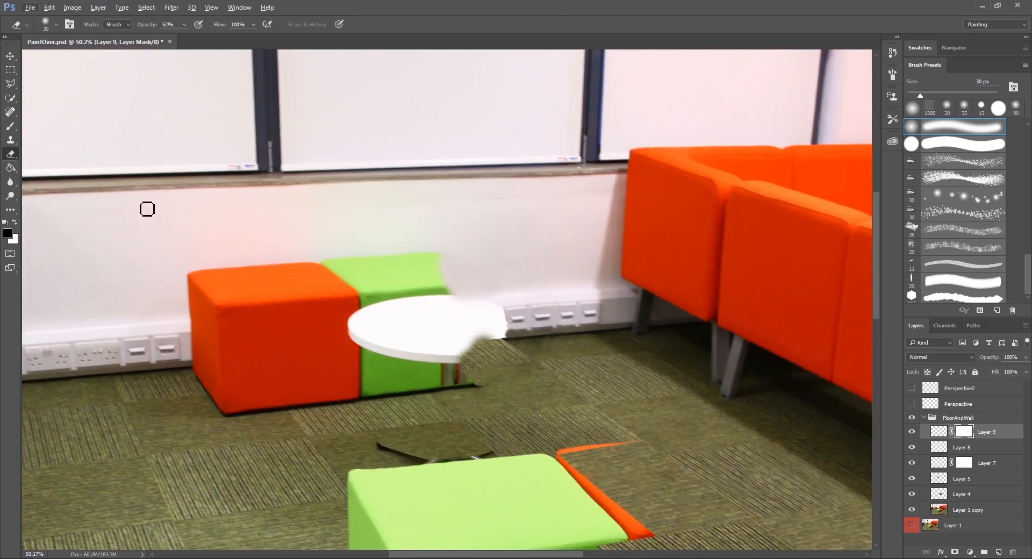
click(10, 56)
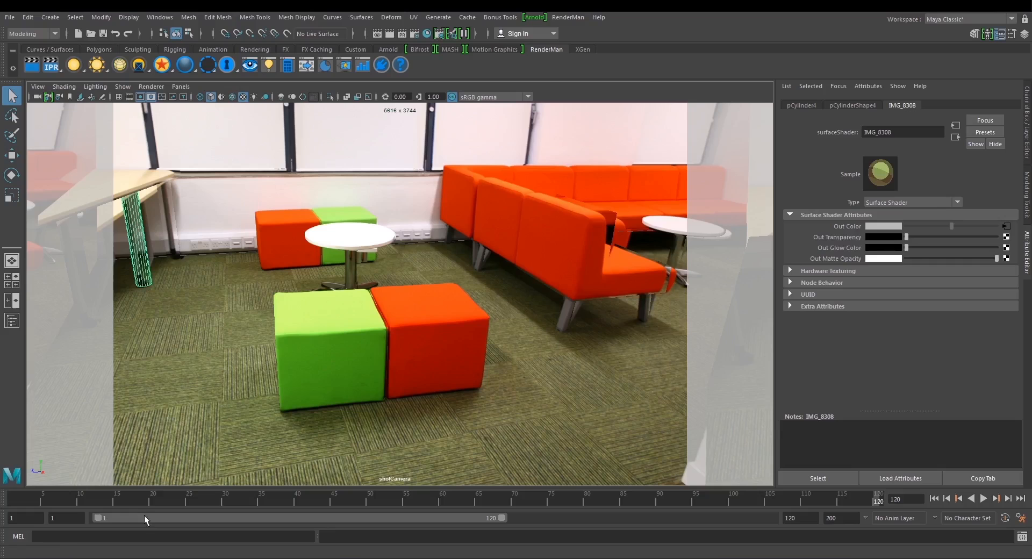
Switch to Maya and scrub the shot through to frame 120 to review the projected scene.
drag(327, 497, 884, 497)
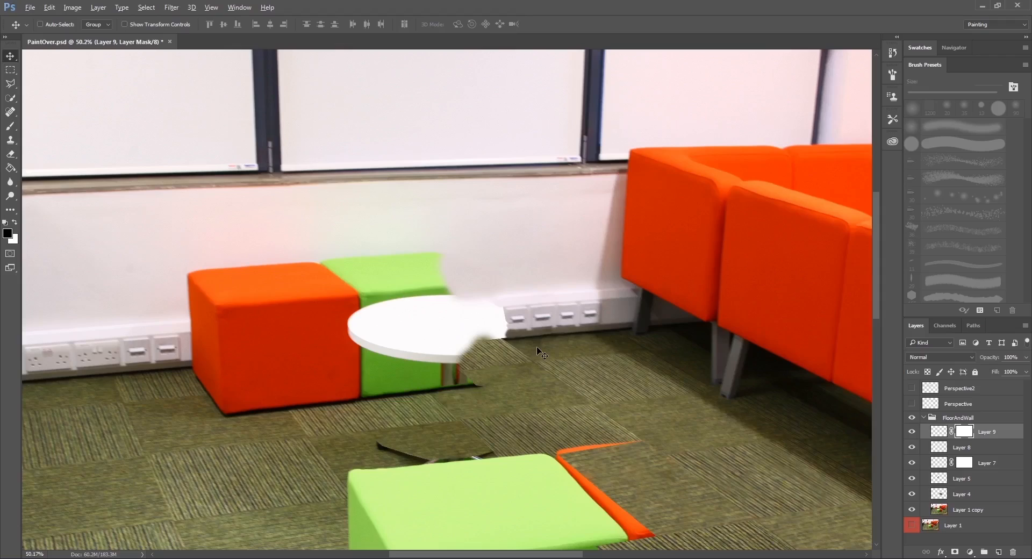
scroll(536, 346, down, 3)
scroll(537, 346, up, 2)
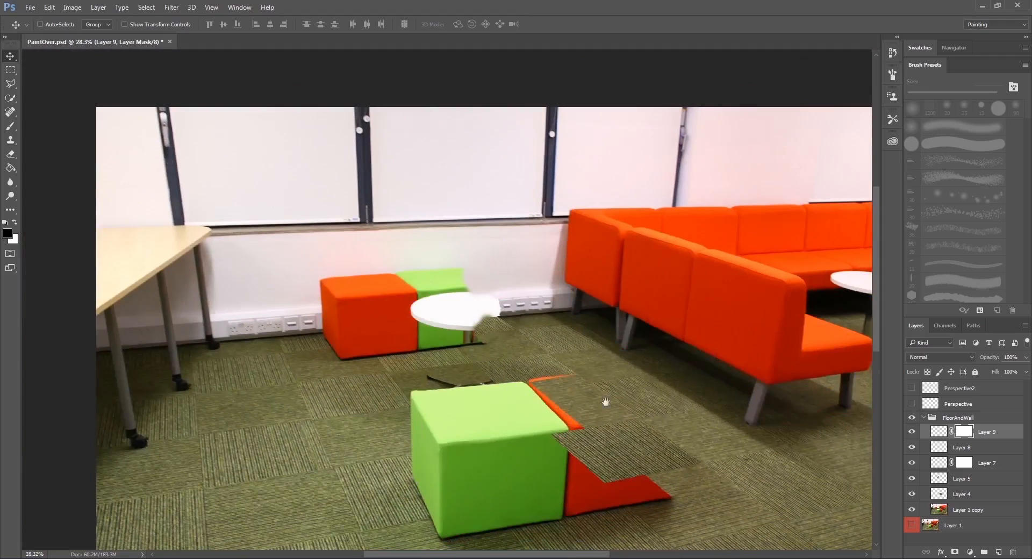
Back in Photoshop, collapse and hide the FloorAndWall group and place a duplicate of Layer 1 above it.
click(925, 418)
click(912, 418)
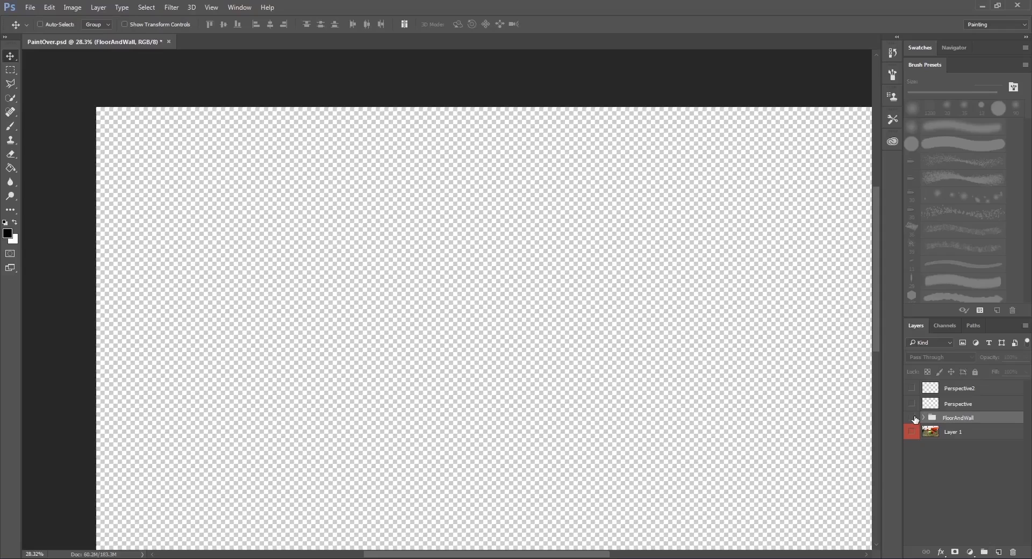
click(952, 432)
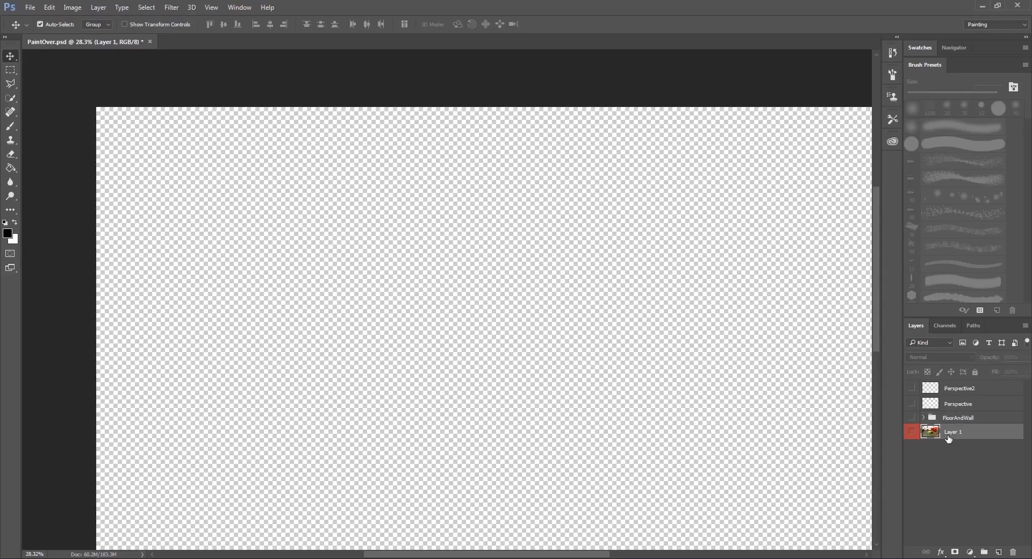
key(ctrl+j)
drag(962, 435, 963, 414)
Create a layer group named BackCubes, move Layer 1 copy 2 into it and make the copy visible.
click(984, 552)
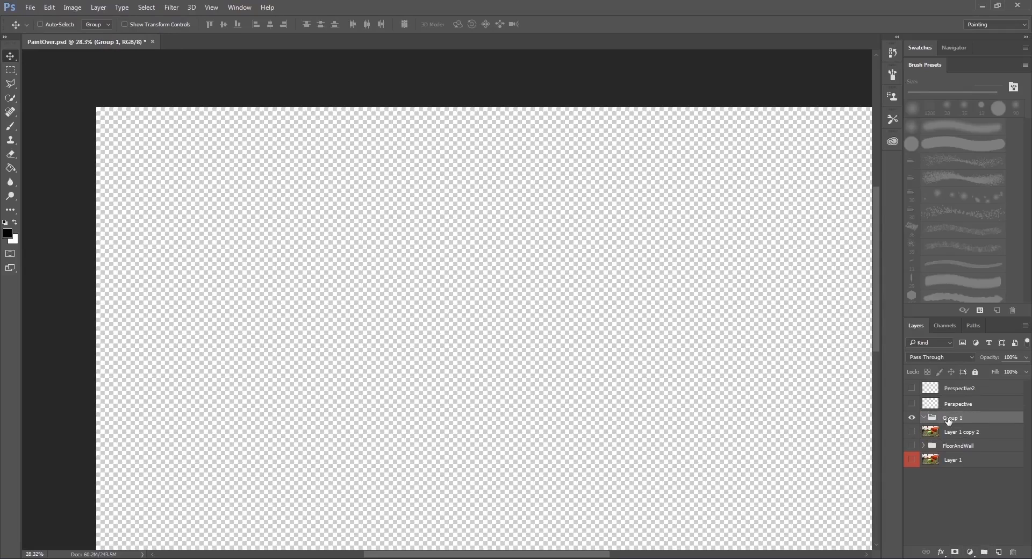
double_click(948, 419)
text(BackCubes)
key(Return)
drag(972, 432, 971, 417)
click(910, 433)
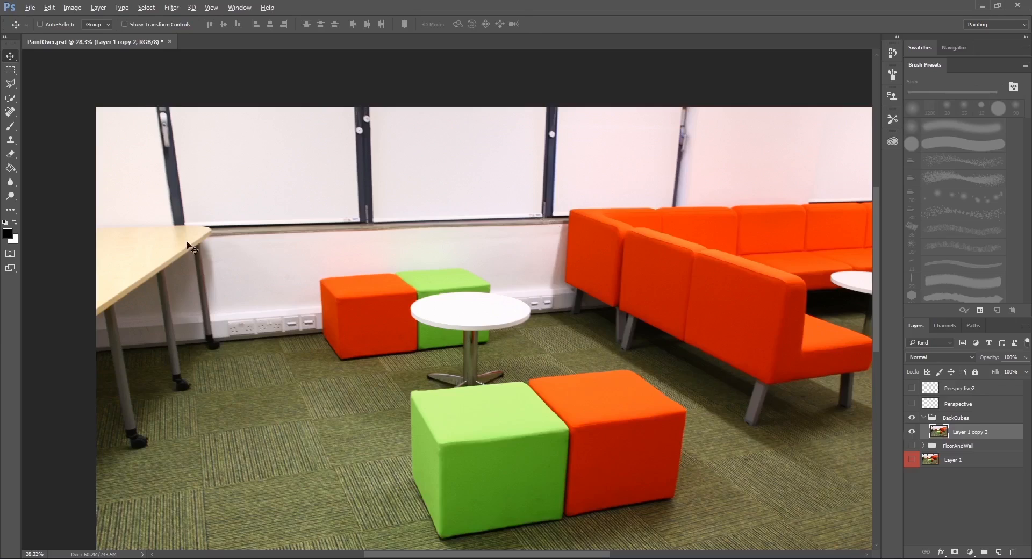
Outline the lower front of the back green cube beside the table leg with the Polygonal Lasso and copy it to a new layer.
scroll(251, 323, up, 3)
scroll(595, 365, up, 2)
drag(688, 381, 568, 297)
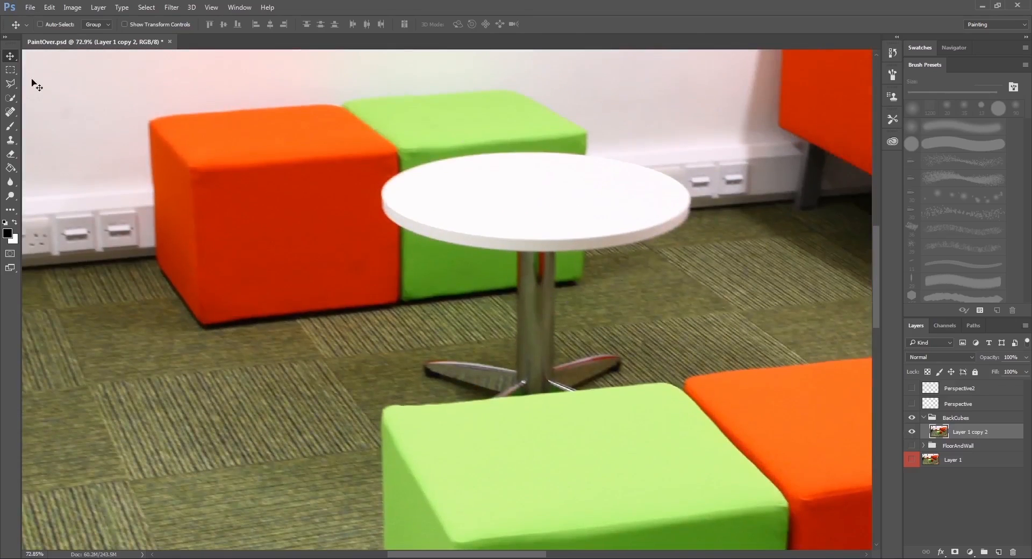
click(11, 83)
scroll(486, 276, up, 2)
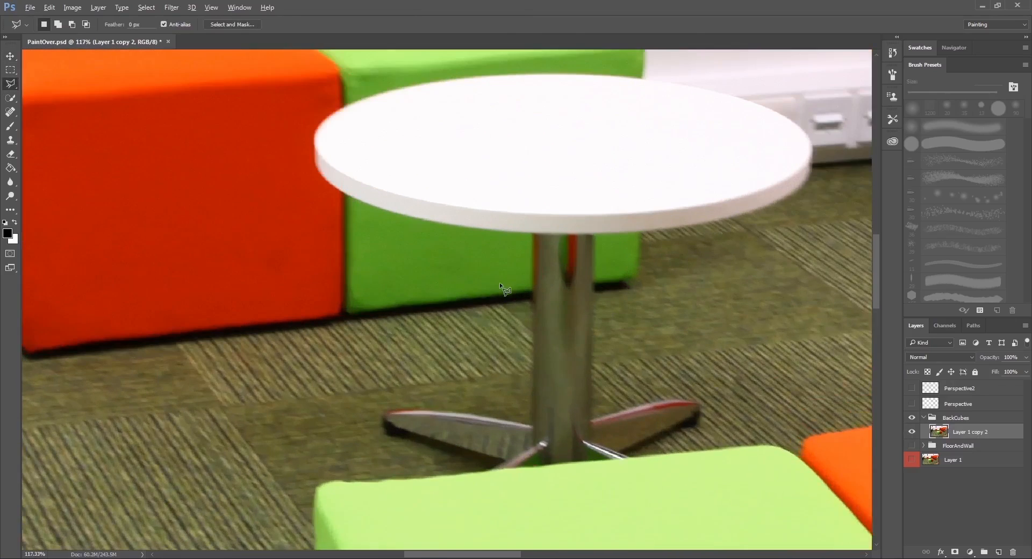
scroll(485, 280, down, 2)
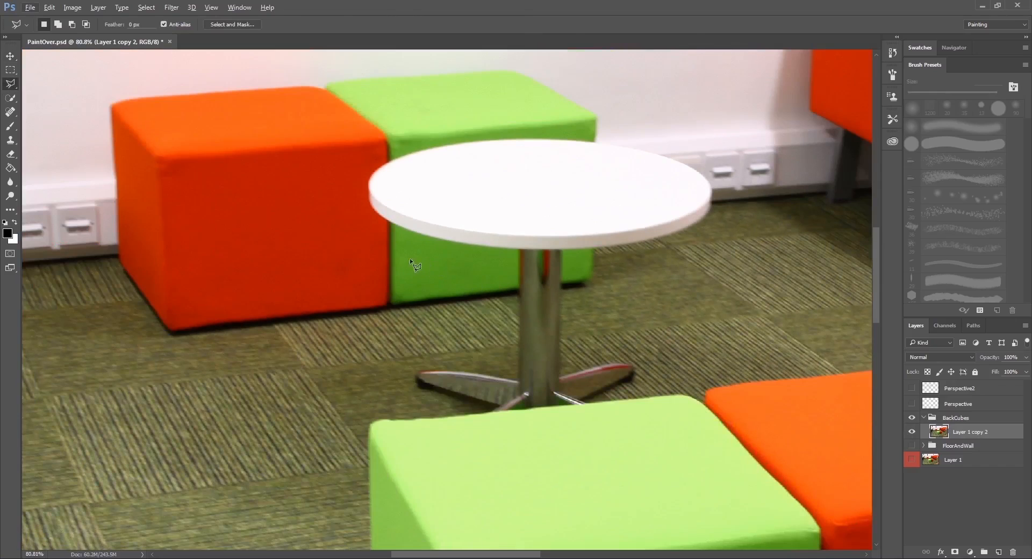
click(410, 259)
click(414, 308)
double_click(498, 252)
right_click(441, 250)
click(520, 353)
Move the copied green patch sideways over the table leg so its lower edge continues the cube's bottom edge.
drag(529, 306, 470, 297)
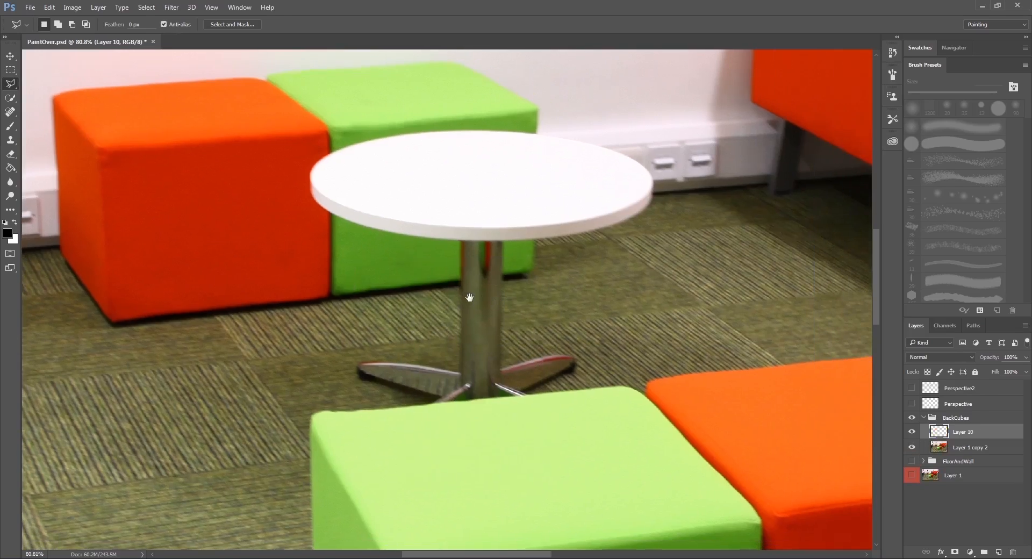
click(10, 55)
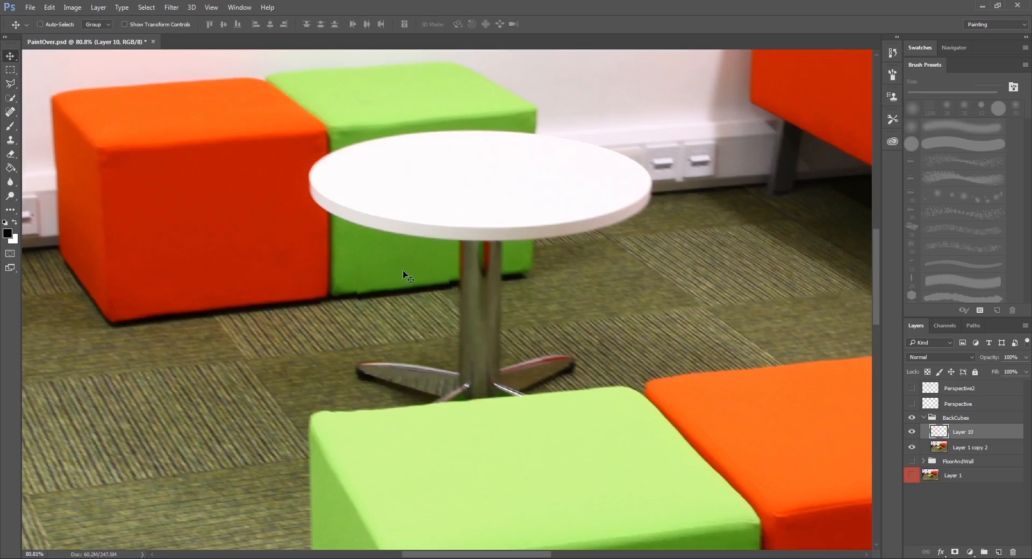
mouse_move(402, 269)
mouse_down()
mouse_move(473, 254)
mouse_move(468, 264)
mouse_up()
Transform the green patch on Layer 10, pulling its outer side slightly inward to fit the cube's corner.
scroll(476, 259, up, 3)
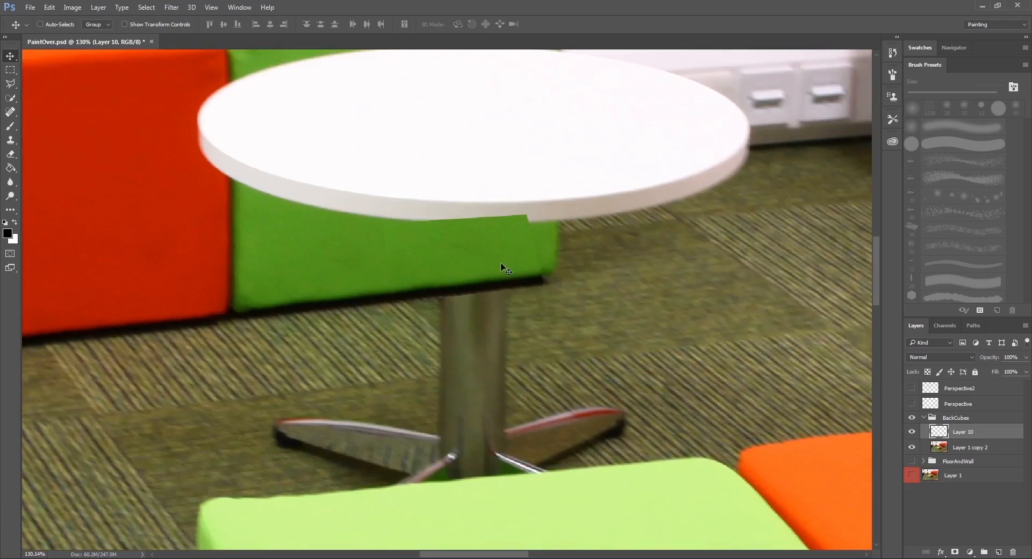
key(ctrl+t)
right_click(500, 256)
click(536, 314)
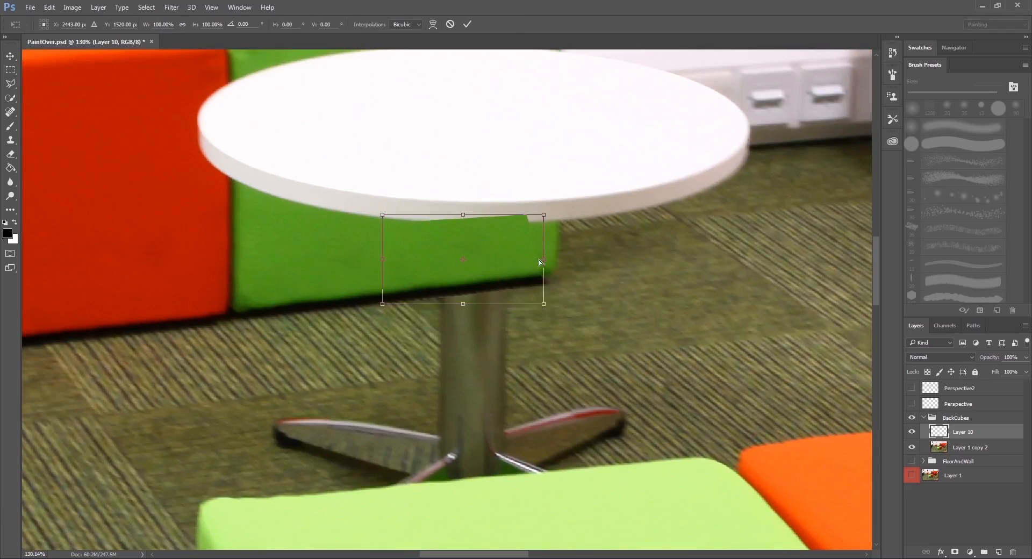
drag(543, 261, 534, 261)
key(Return)
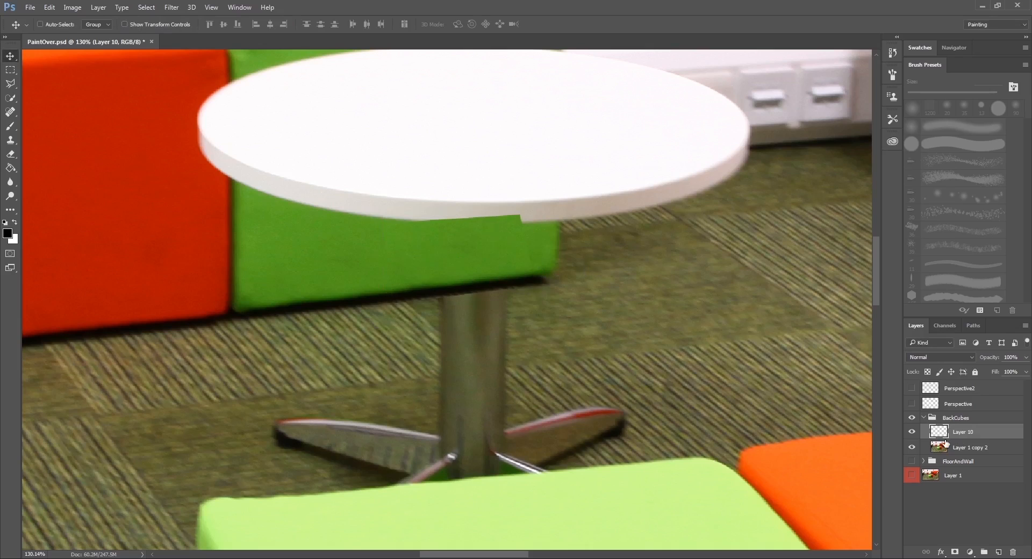
Add a mask to Layer 10 and soften the patch's lower edge across the table leg with the 30 px Eraser.
click(954, 552)
scroll(421, 249, up, 2)
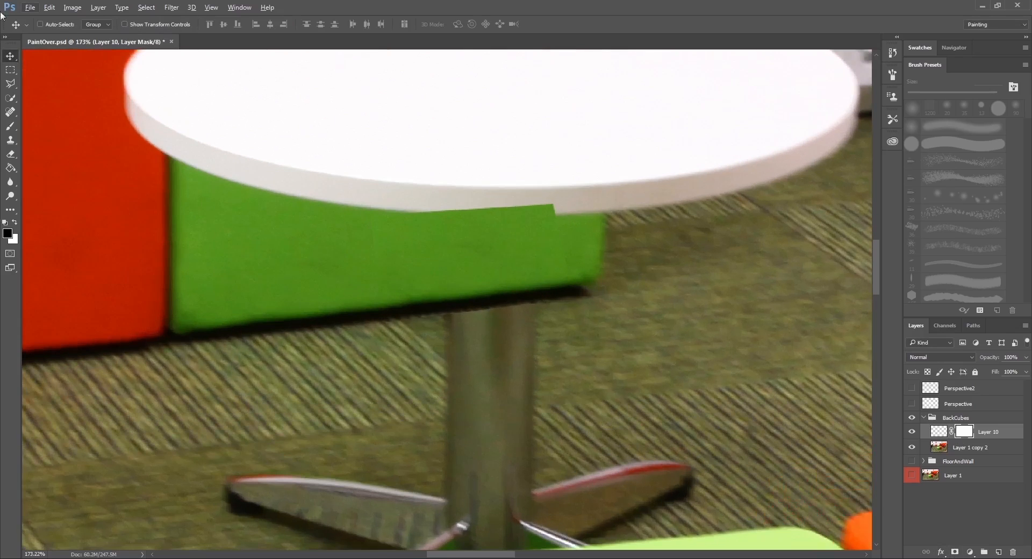
click(10, 156)
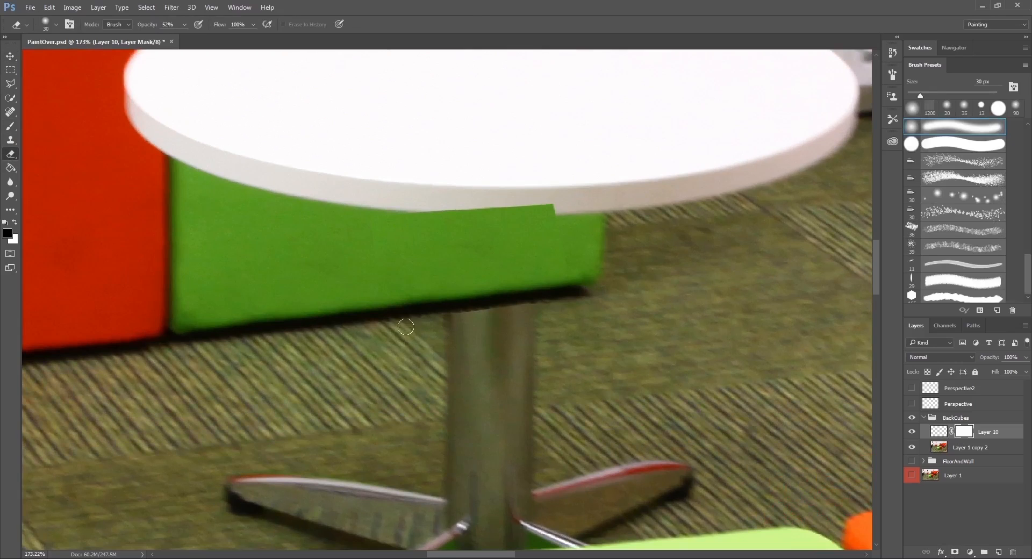
key(x)
drag(457, 317, 532, 310)
key(x)
key(x)
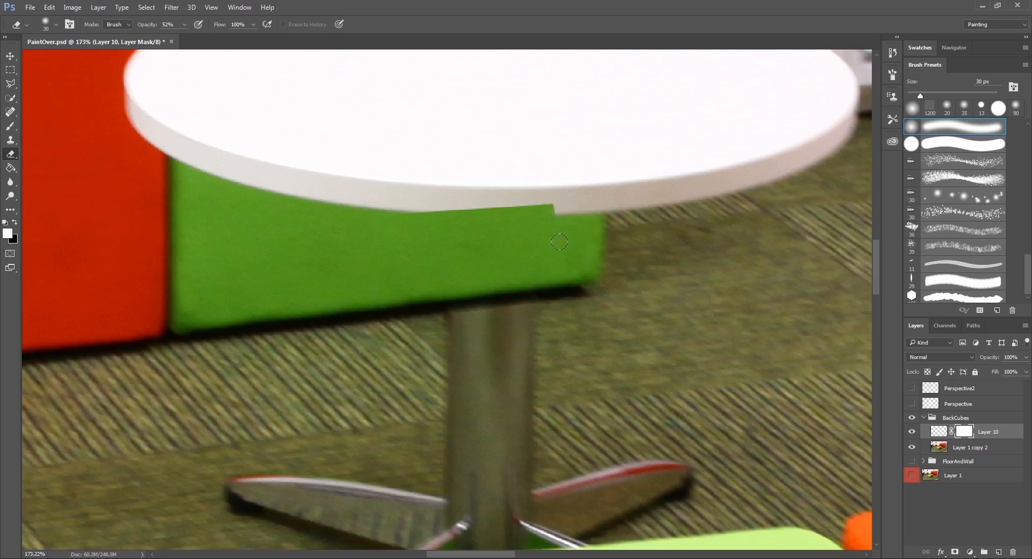
On a new layer, clone the green cube's front over the table's rim with the 90 px Clone Stamp.
click(998, 553)
scroll(589, 250, down, 6)
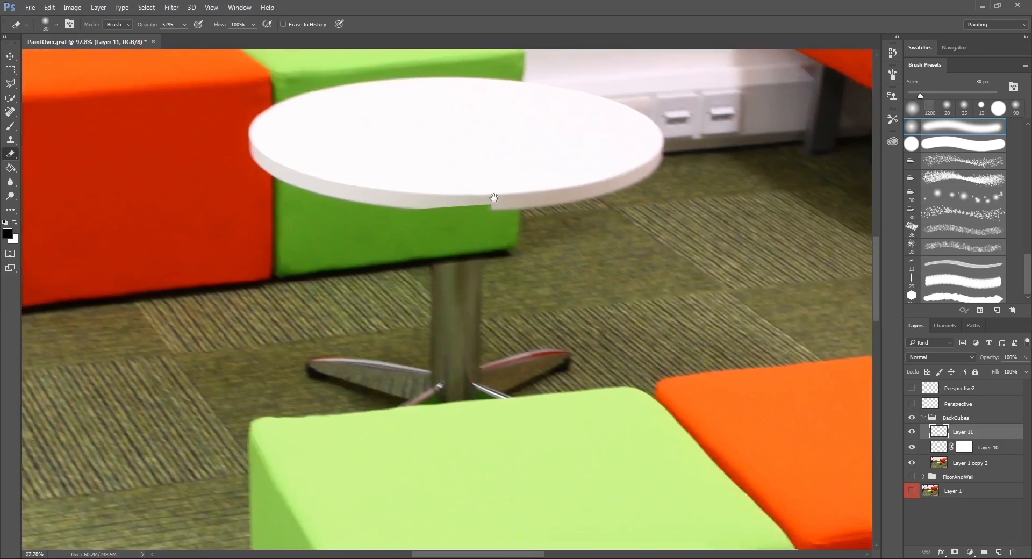
scroll(462, 194, down, 3)
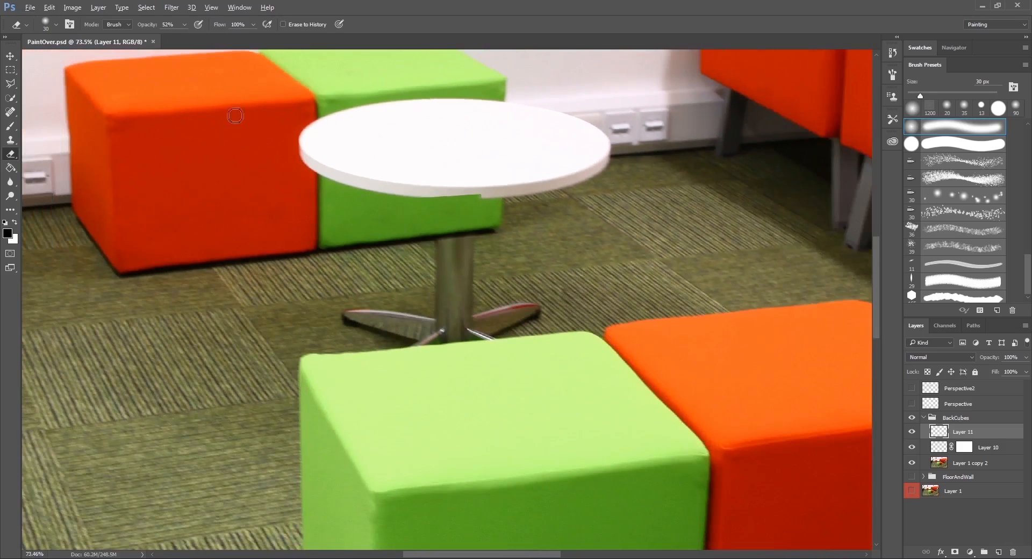
click(10, 140)
scroll(468, 269, up, 3)
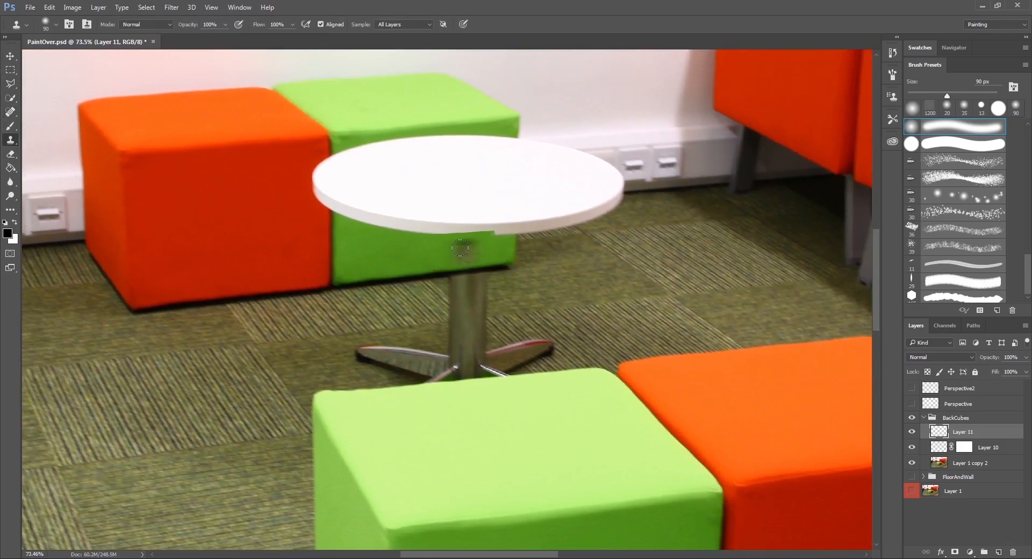
scroll(542, 363, down, 10)
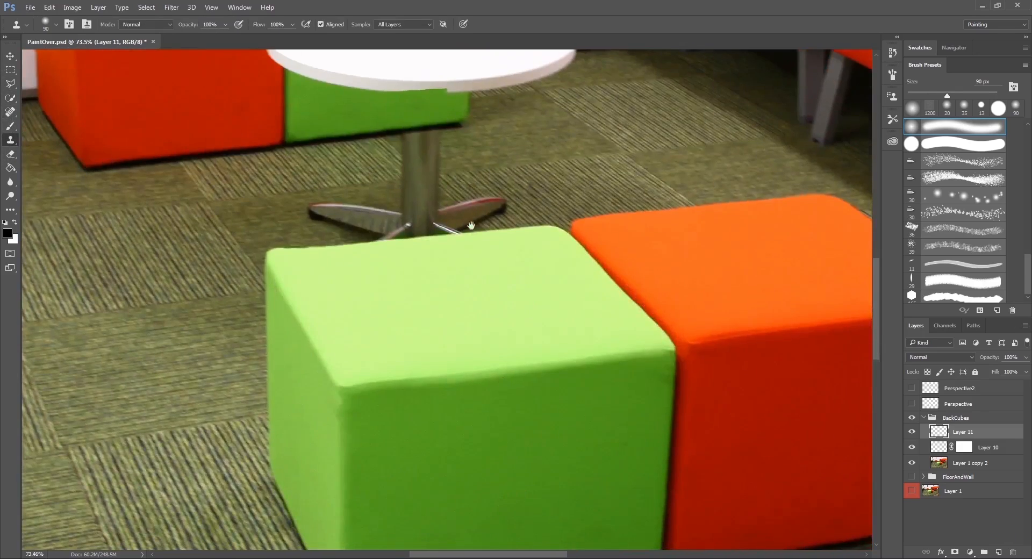
drag(472, 226, 483, 349)
mouse_move(460, 180)
mouse_down()
mouse_move(453, 207)
mouse_move(424, 196)
mouse_move(378, 212)
mouse_move(392, 203)
mouse_move(362, 204)
mouse_move(442, 187)
mouse_up()
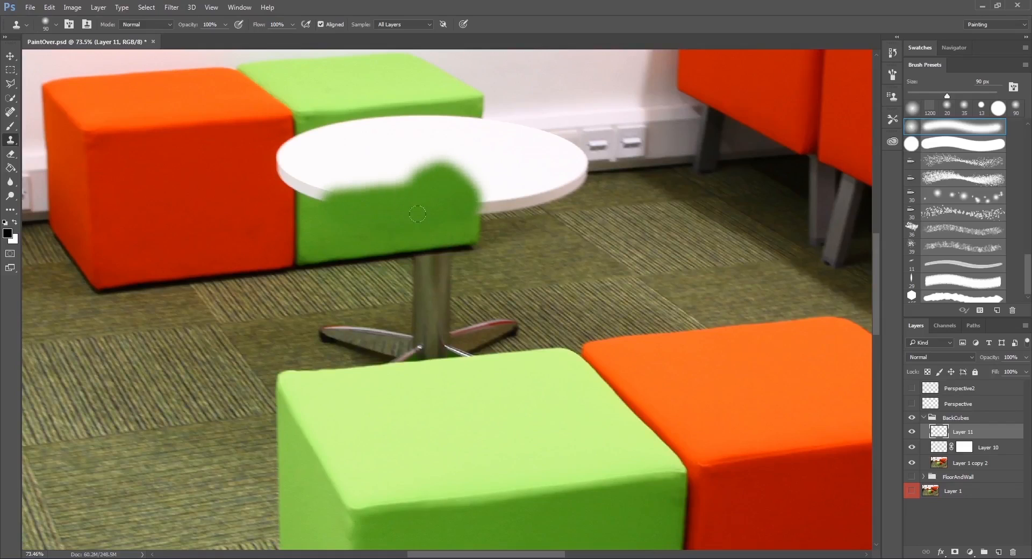
Save a JPEG copy of the paint-over as BackCubes in the sourceimages folder.
key(ctrl+shift+s)
click(103, 248)
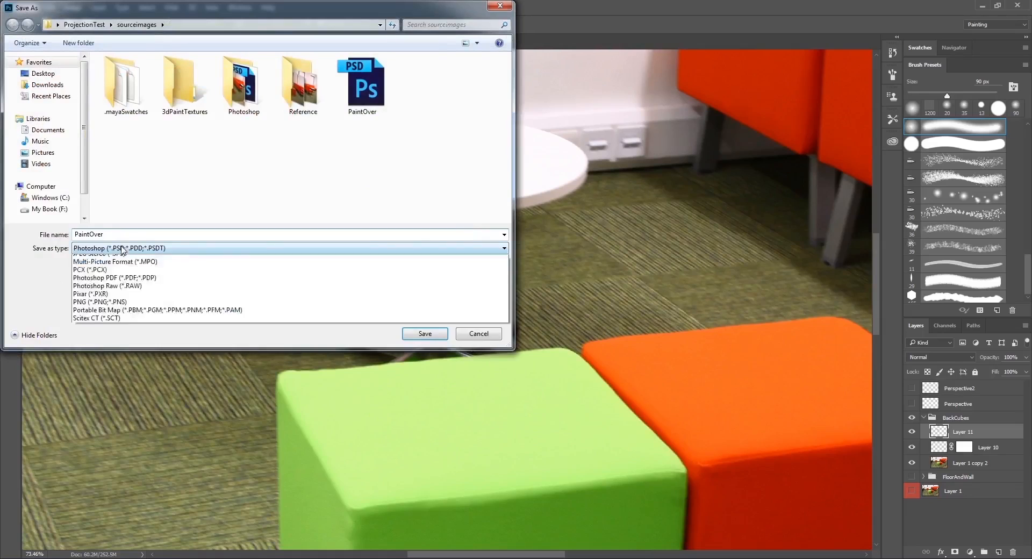
click(107, 331)
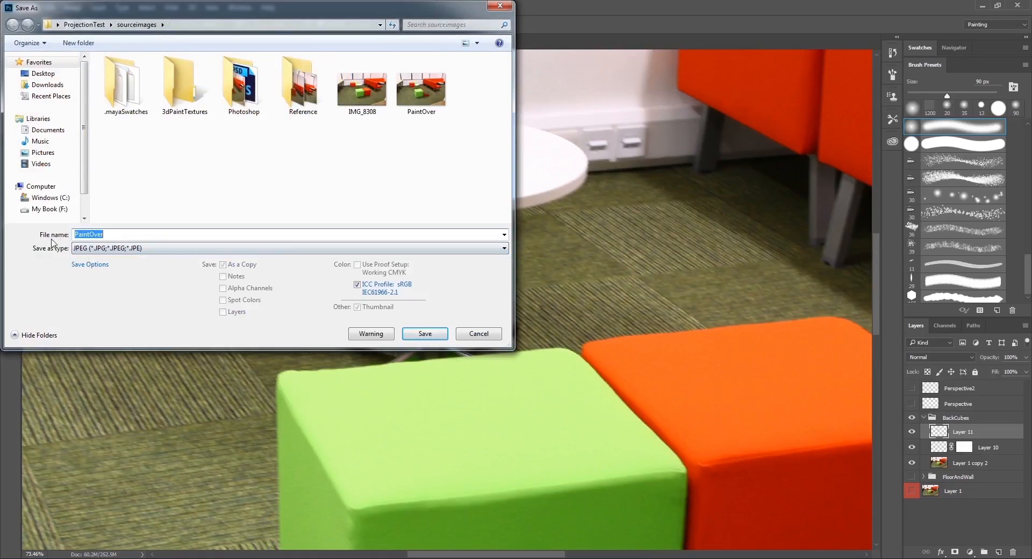
text(BackCubes)
click(427, 335)
click(576, 153)
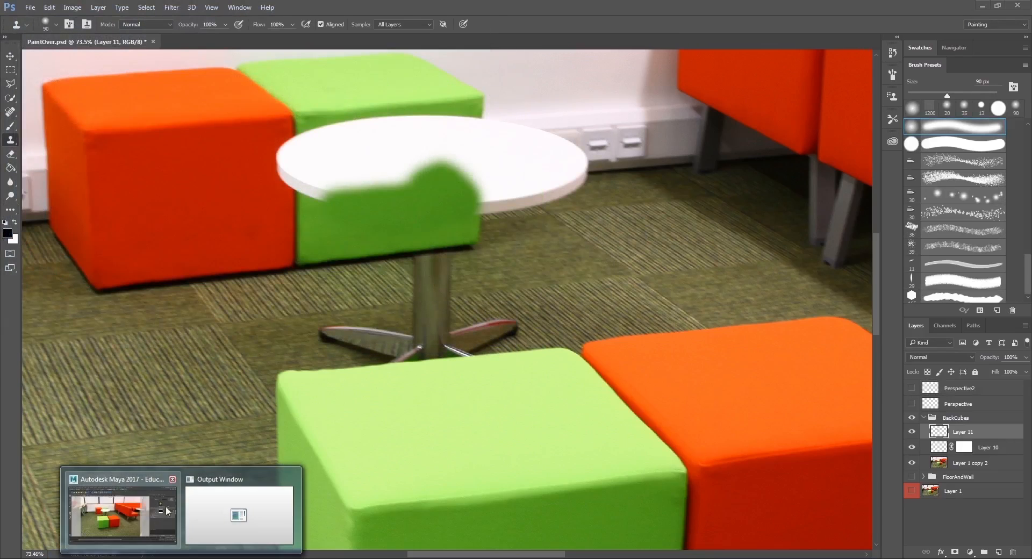
In Maya, select both back cubes and assign them a new Surface Shader material.
click(141, 508)
click(331, 215)
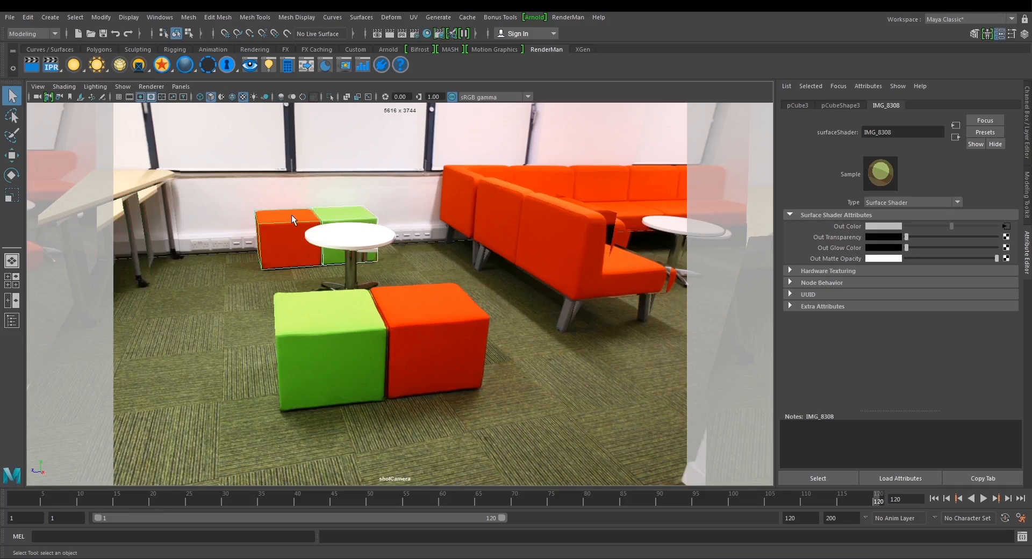
right_click(291, 218)
click(290, 494)
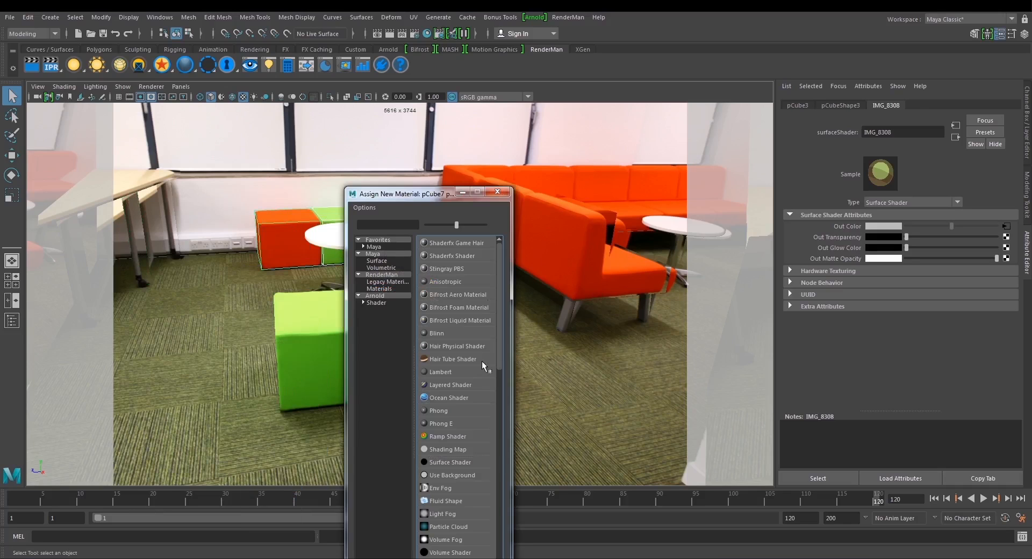
click(451, 463)
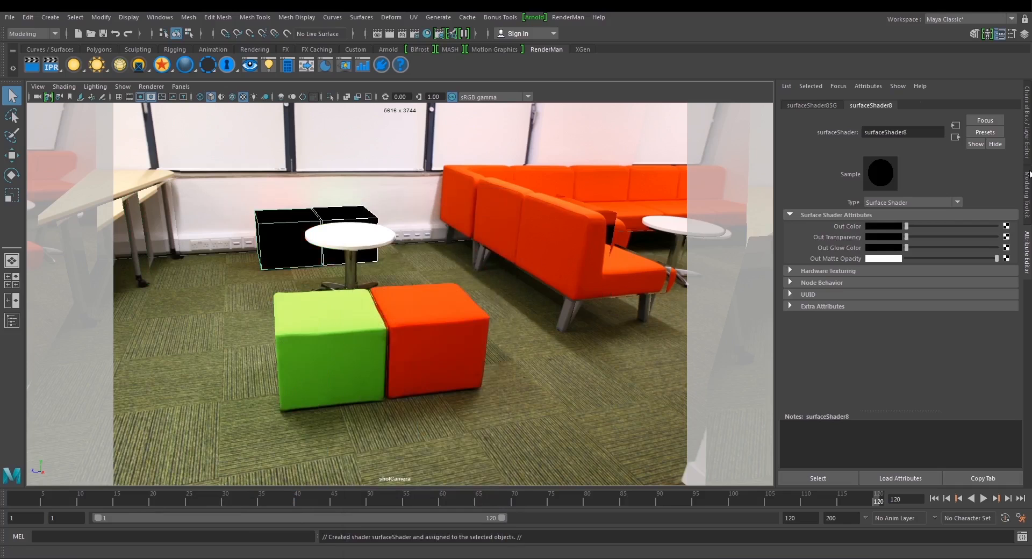
Map the new shader's Out Color with a File texture created as a projection.
click(1006, 225)
right_click(451, 287)
click(483, 310)
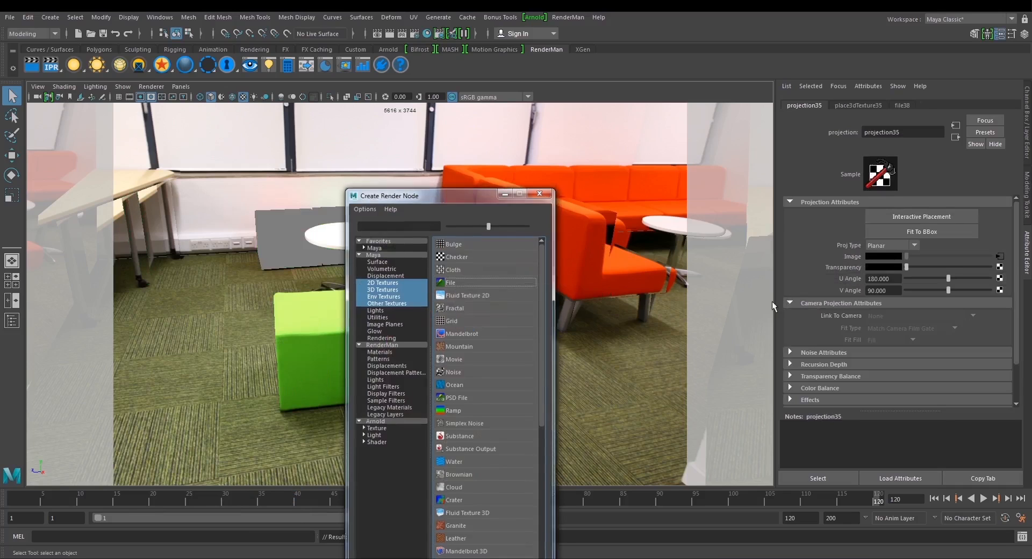
Set the projection type to Perspective and link it to projectionCameraShape.
click(913, 245)
click(886, 343)
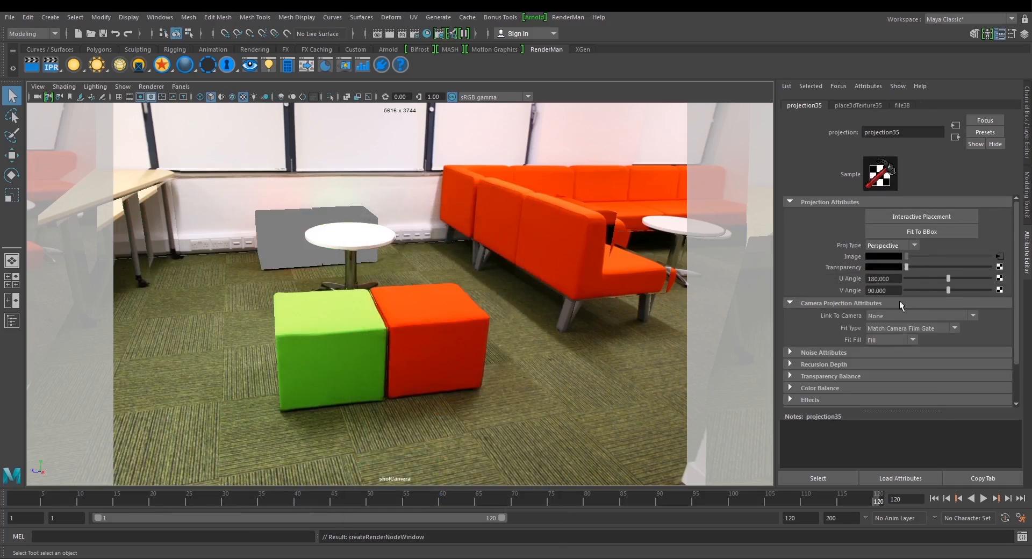
click(907, 328)
click(902, 345)
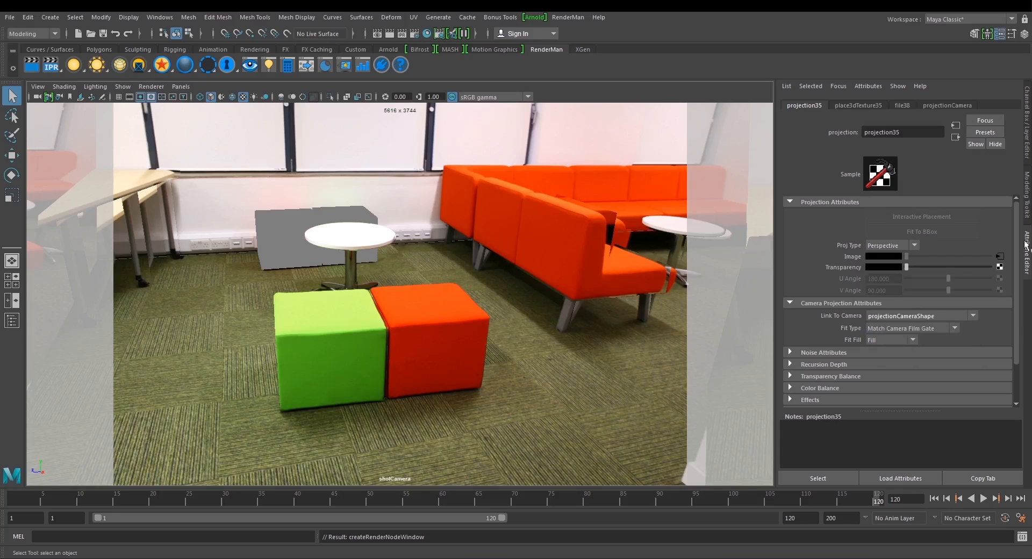
Load BackCubes.jpg from the sourceimages folder as the image of the back cubes' projected file texture.
click(1000, 256)
click(1002, 251)
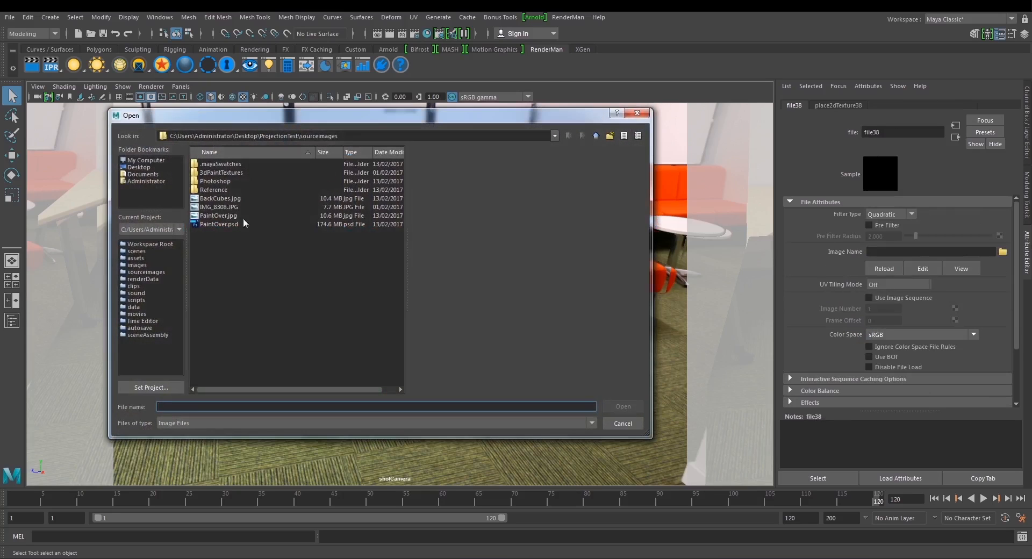
click(223, 199)
click(616, 406)
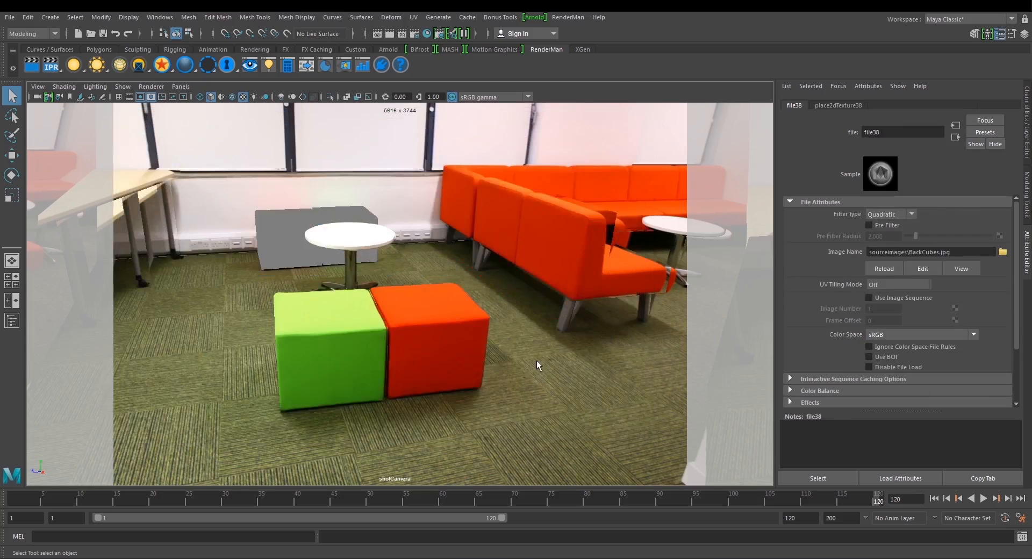
Scrub and play the shotCamera animation from frame 1 to examine the projections on the back cubes and surrounding geometry.
drag(94, 493, 841, 492)
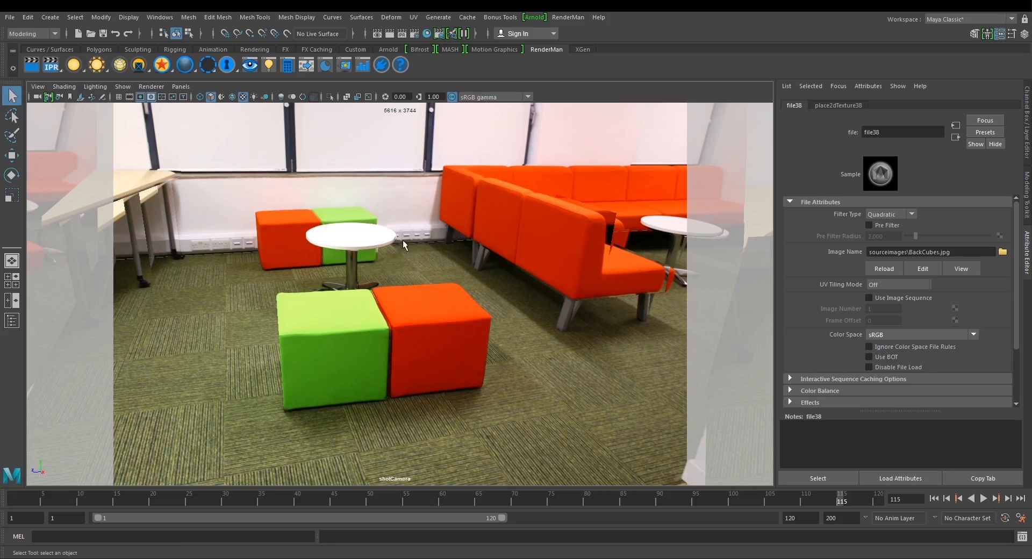
drag(106, 501, 1, 491)
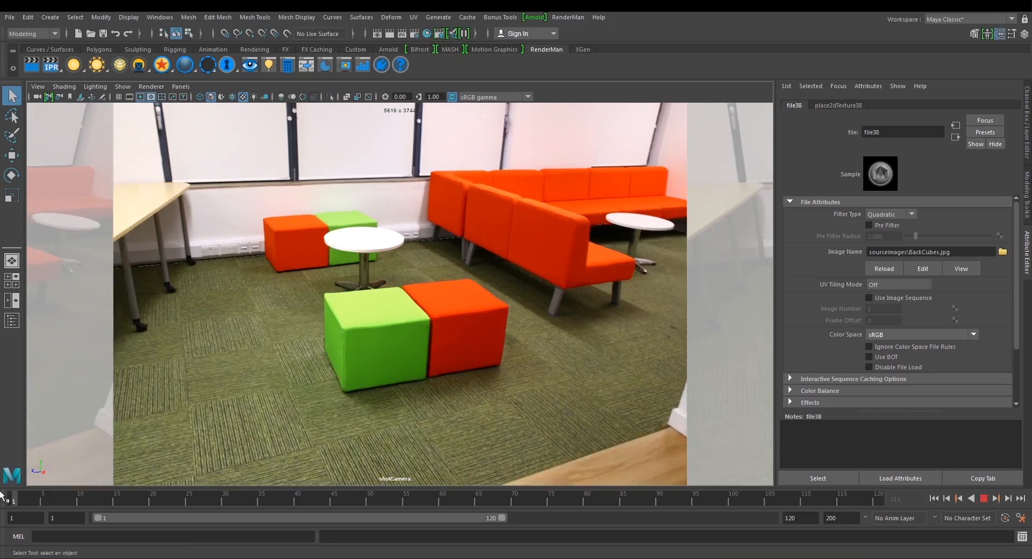
click(983, 498)
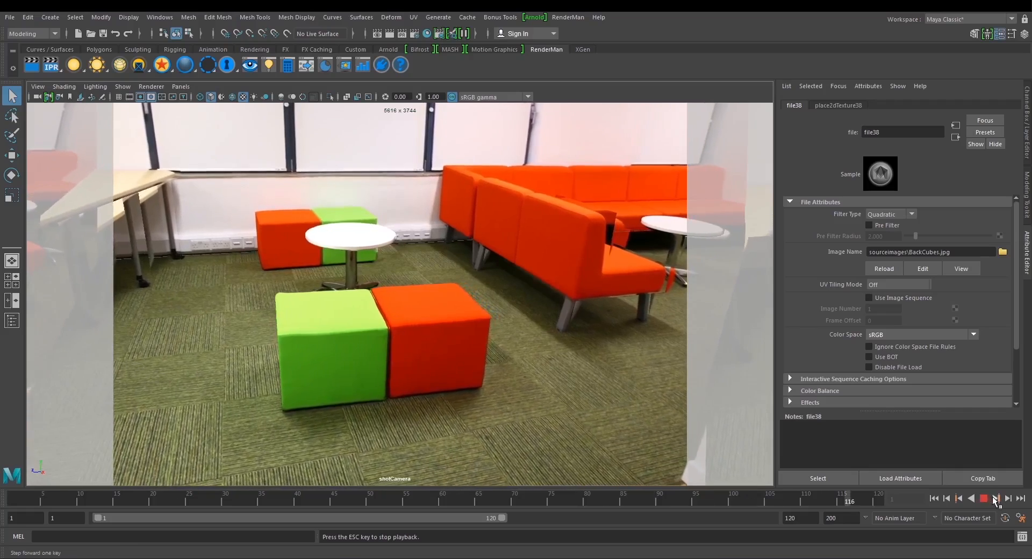
click(984, 498)
click(933, 498)
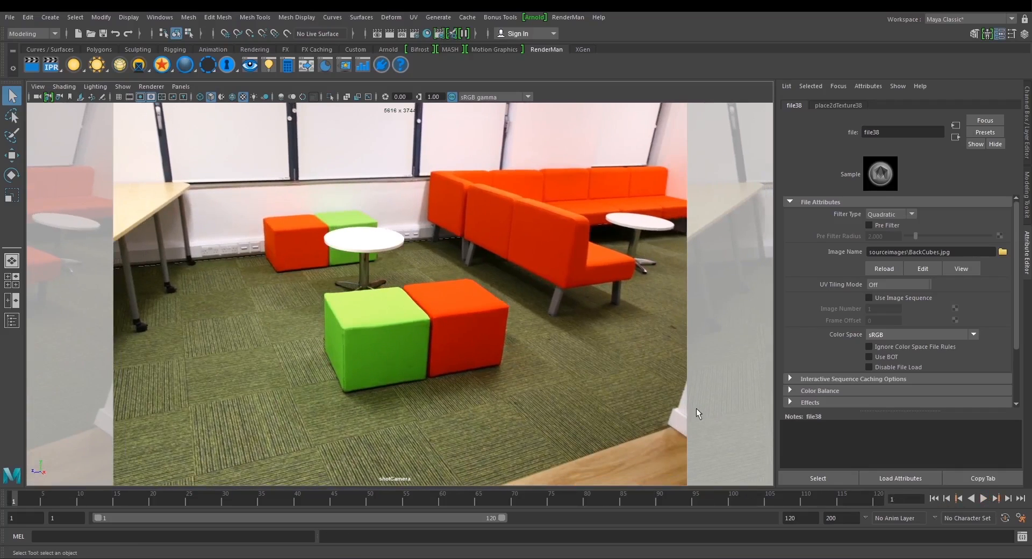
drag(681, 499, 471, 499)
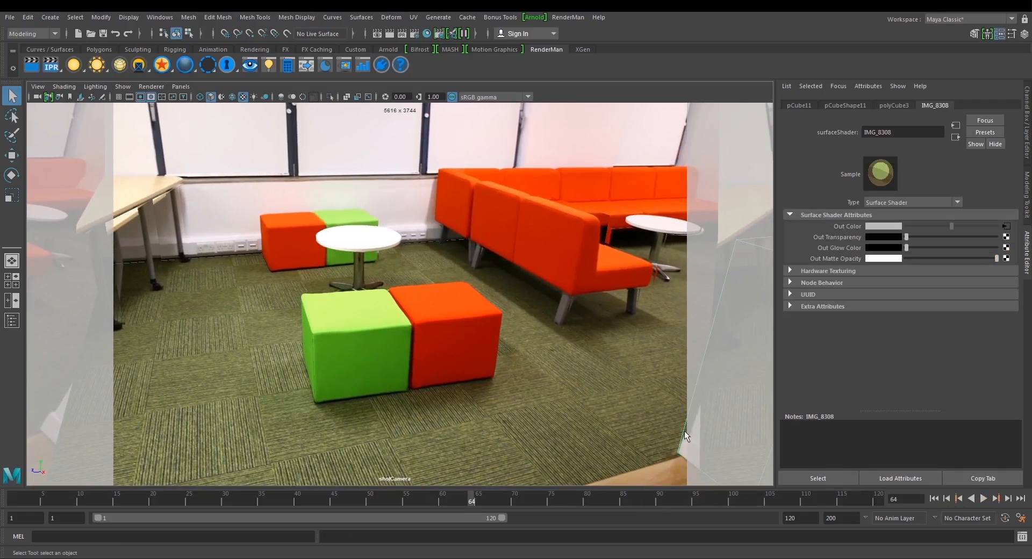
click(933, 498)
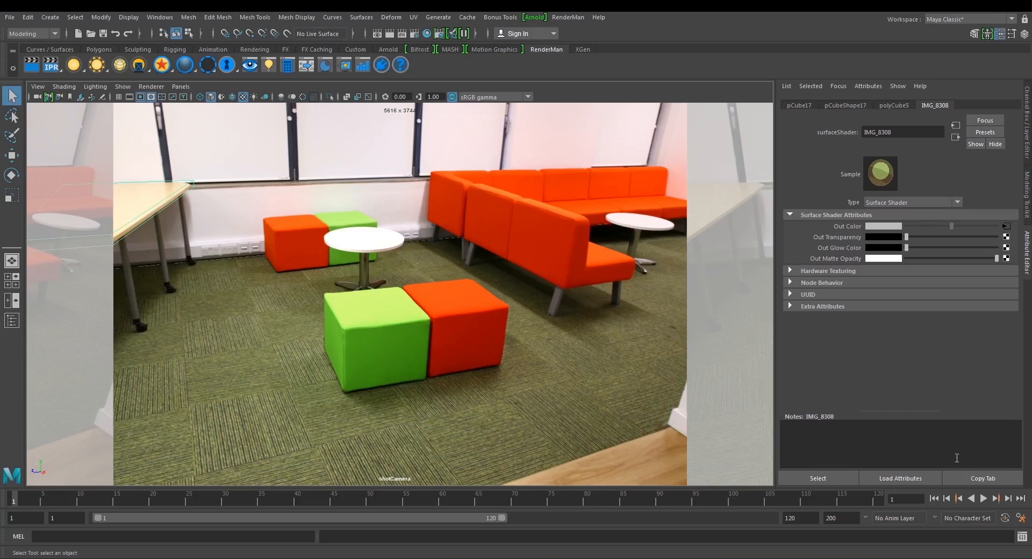
click(983, 499)
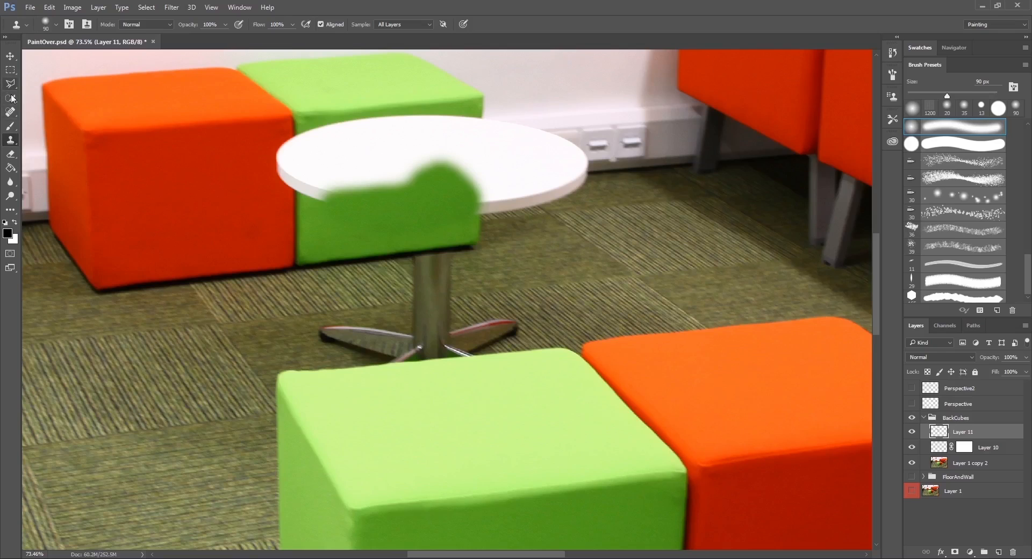
click(11, 99)
click(10, 56)
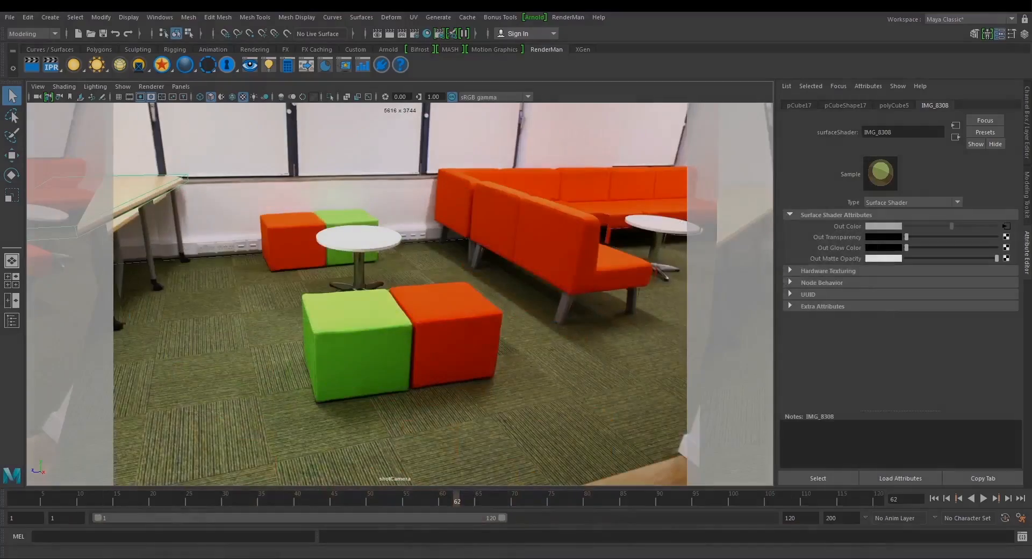
Play the shotCamera animation again in Maya to review the finished projection of the room.
click(983, 499)
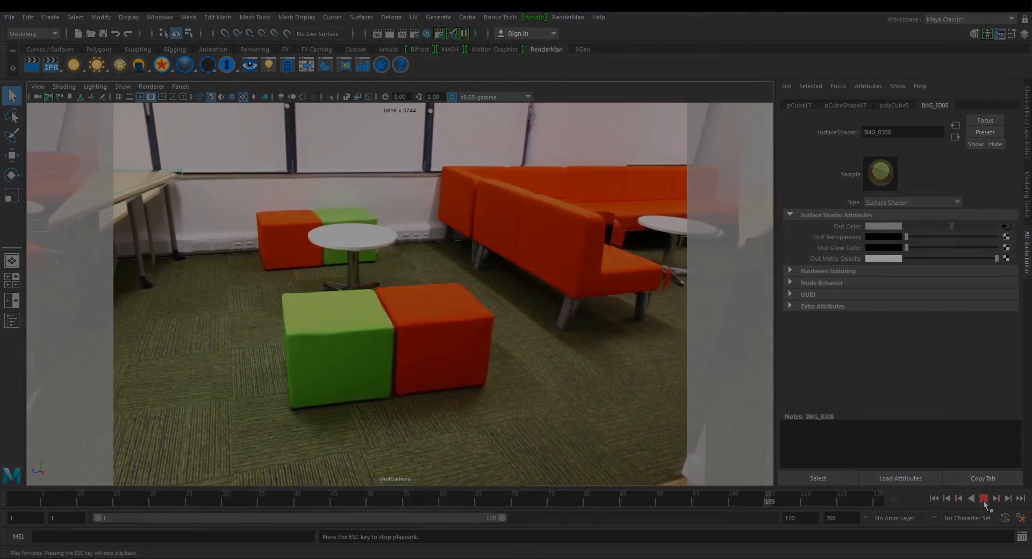